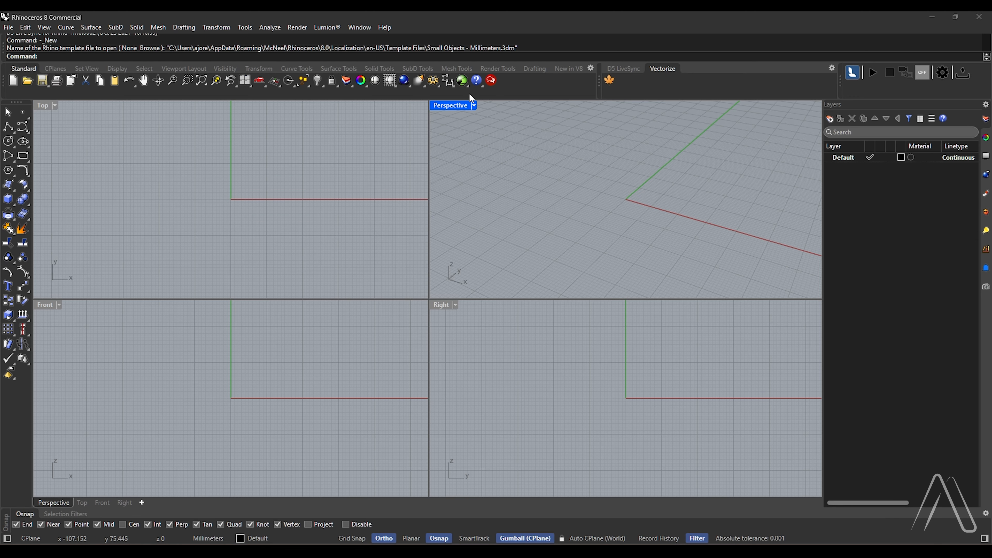
# Maximize the Top viewport and create two layers named PHOTO and PLAN
pyautogui.doubleClick(44, 106)
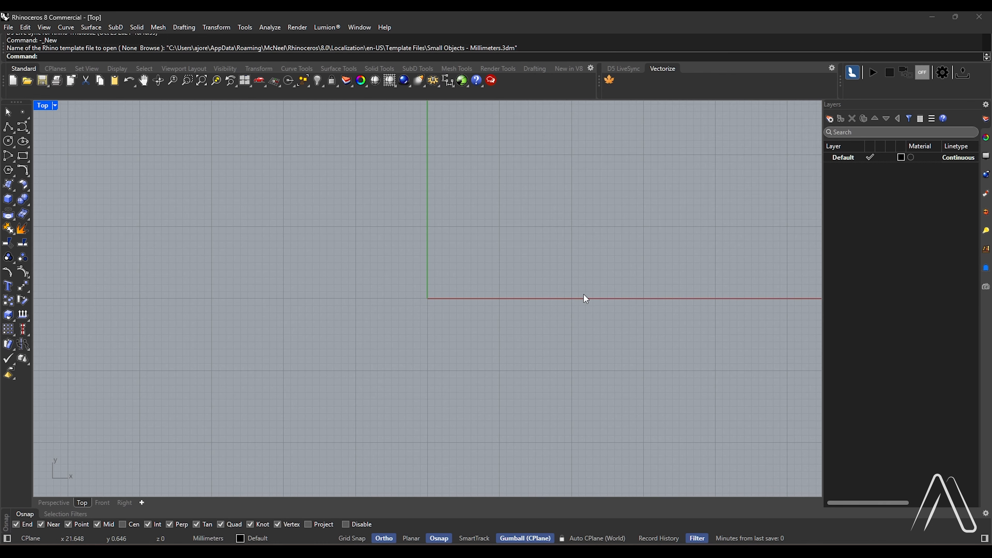
pyautogui.scroll(-5, 304, 365)
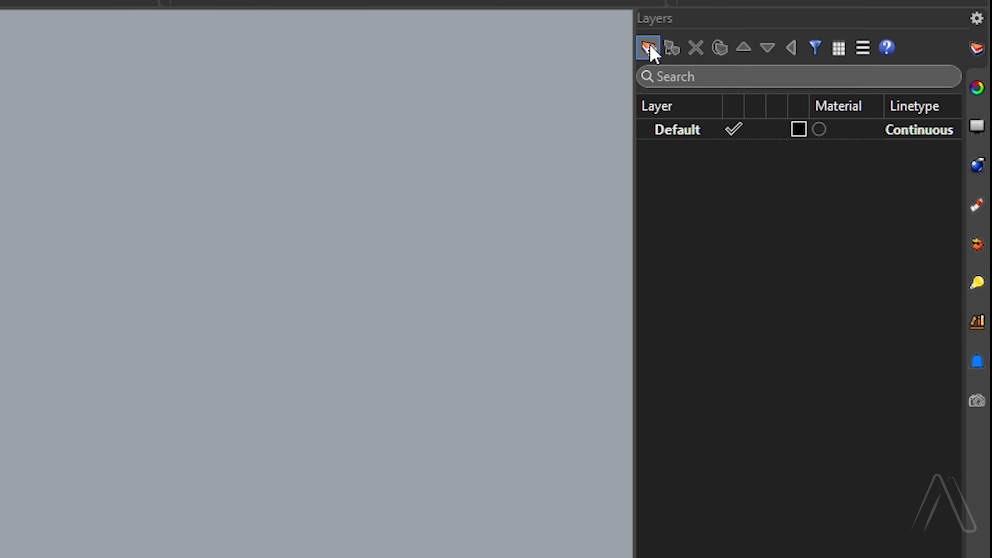
pyautogui.click(830, 118)
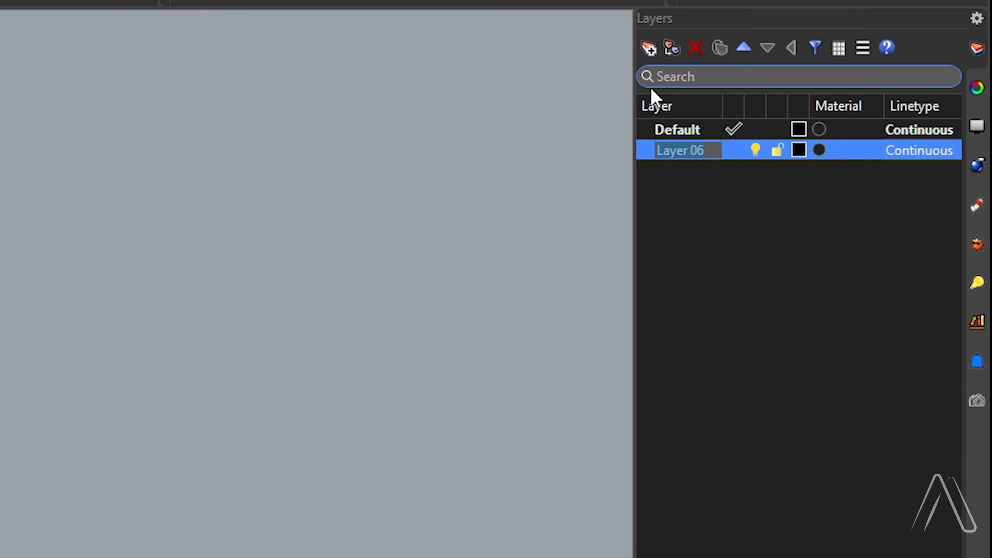
pyautogui.write('PHO')
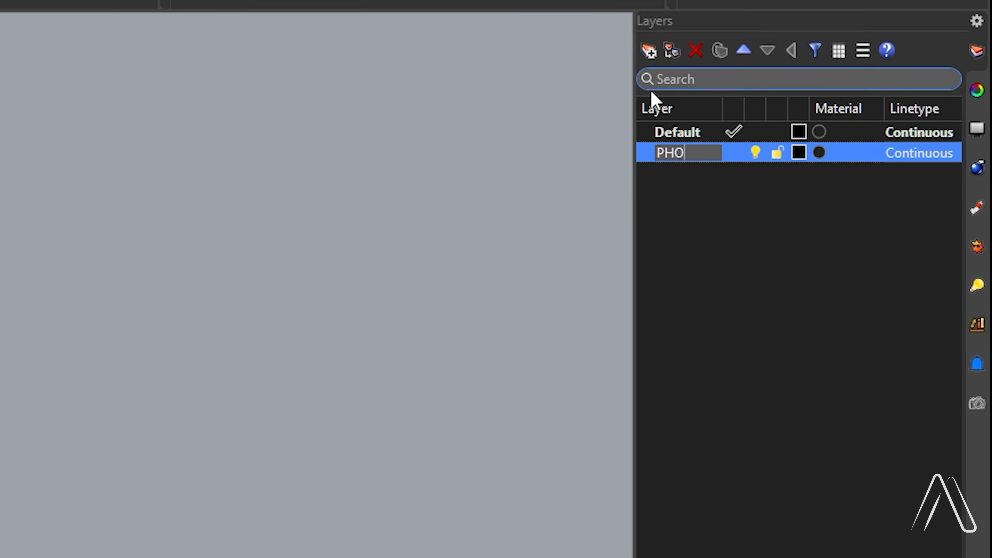
pyautogui.write('TO')
pyautogui.press('Return')
pyautogui.click(648, 51)
pyautogui.write('P')
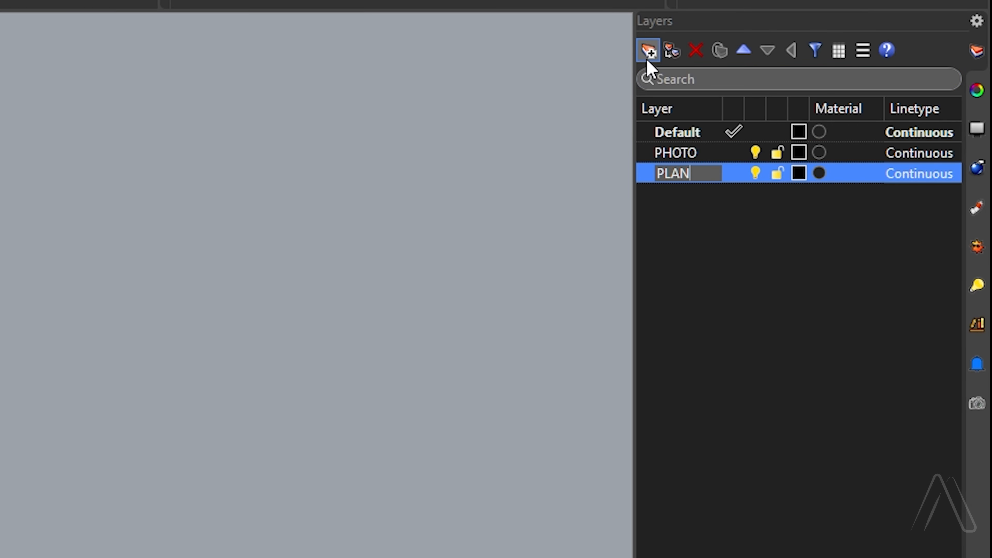
pyautogui.write('LAN')
pyautogui.press('Return')
# Add two wall layers named EXT. WALL and INT. WALL
pyautogui.click(648, 51)
pyautogui.write('EXT. WAL')
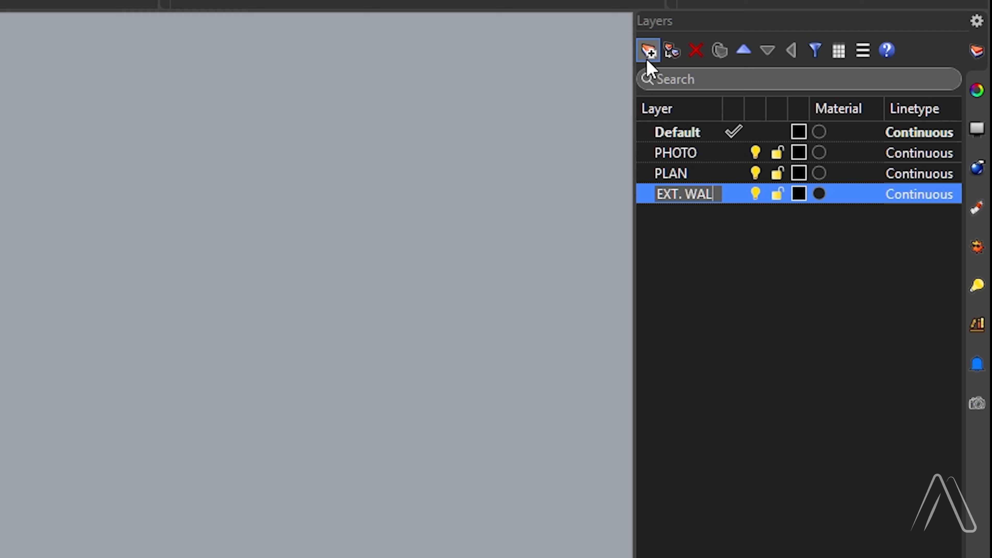
pyautogui.write('L')
pyautogui.press('Return')
pyautogui.click(649, 51)
pyautogui.write('INT. WALL')
pyautogui.press('Return')
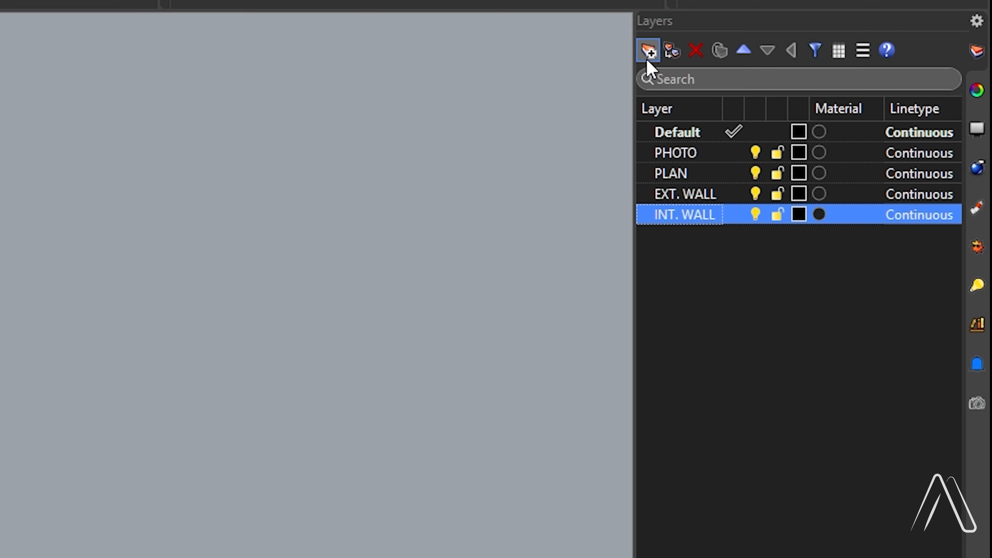
# Add three more layers named STAIRS, DOORS and WINDOWS
pyautogui.click(647, 58)
pyautogui.write('STAIRS')
pyautogui.press('Return')
pyautogui.click(648, 59)
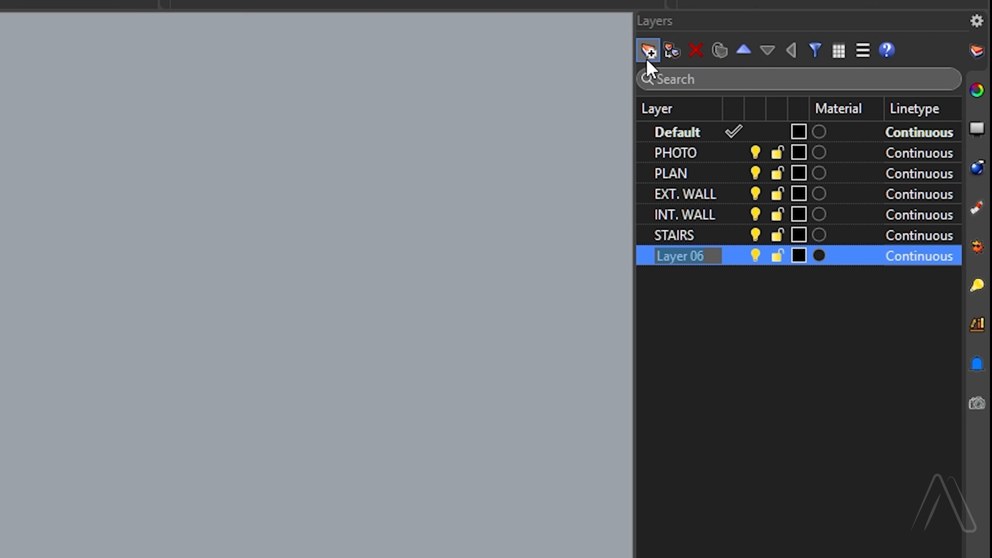
pyautogui.write('DOORS')
pyautogui.press('Return')
pyautogui.click(648, 60)
pyautogui.write('WINDOWS')
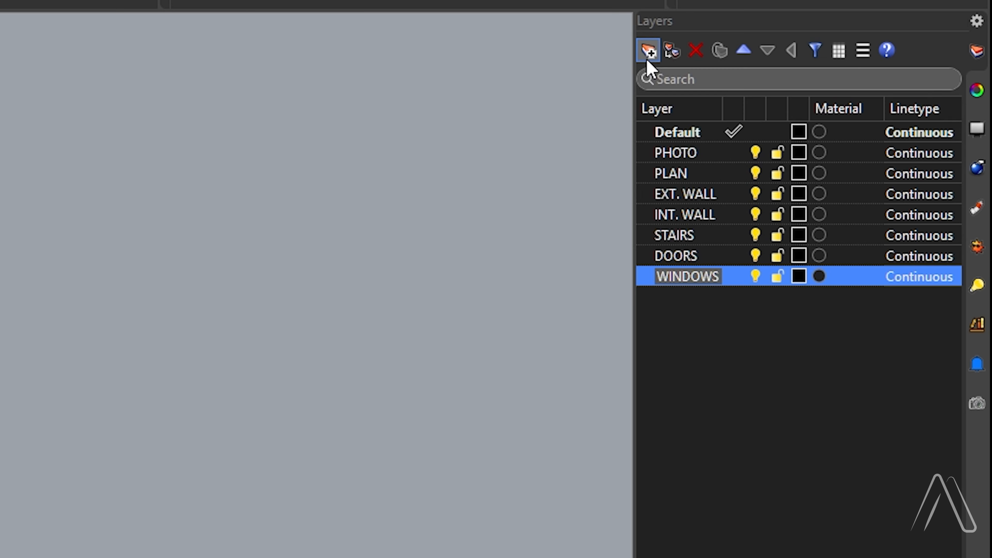
pyautogui.press('Return')
# Add a FLOORS layer and a REF. LVL. LINE layer at the end of the layer list
pyautogui.click(648, 58)
pyautogui.write('FLOORS')
pyautogui.press('Return')
pyautogui.click(648, 60)
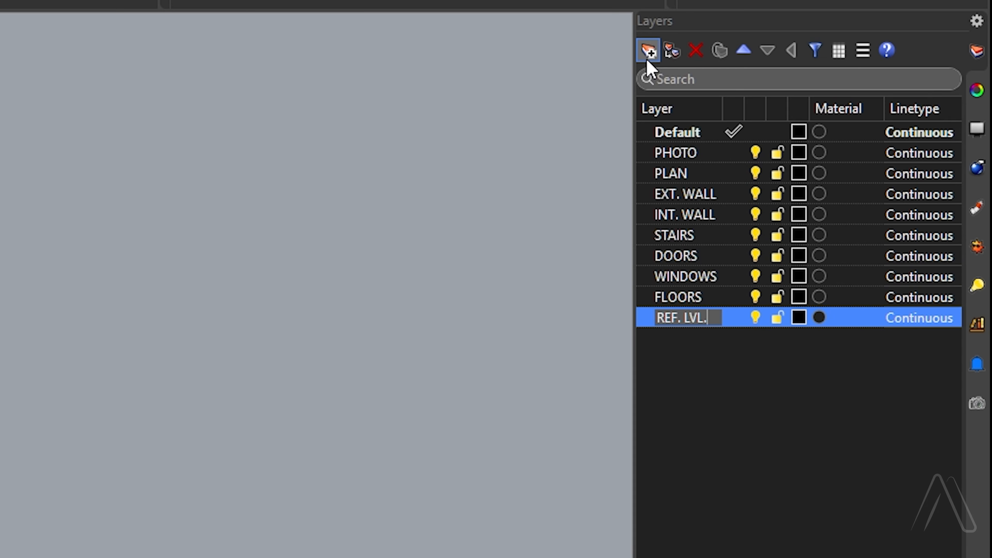
pyautogui.write('REF. LVL. LI')
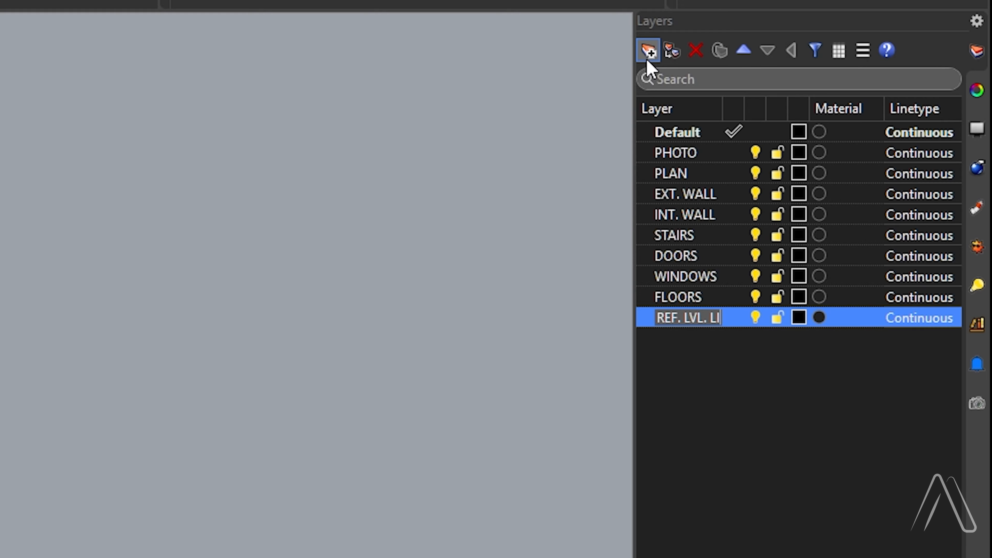
pyautogui.write('NE')
# Set the EXT. WALL layer color to Red and the INT. WALL layer color to Purple
pyautogui.click(799, 194)
pyautogui.click(195, 205)
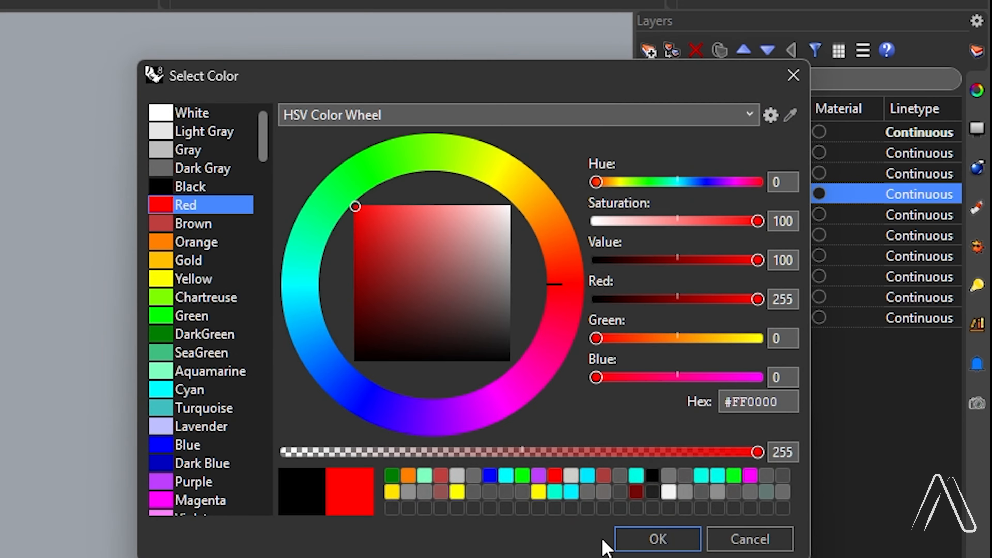
pyautogui.click(625, 539)
pyautogui.click(799, 215)
pyautogui.click(193, 482)
pyautogui.click(656, 539)
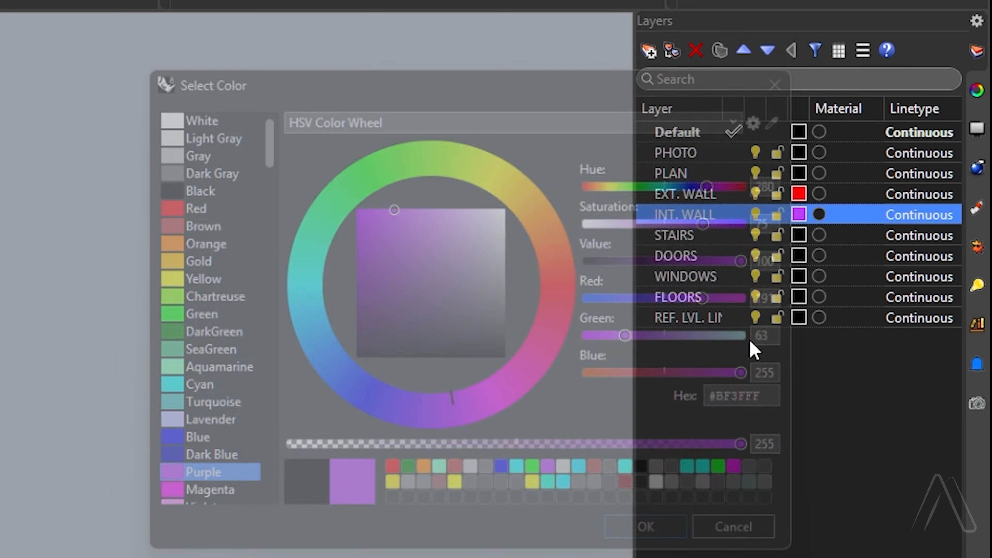
# Set the STAIRS layer color to Blue and the DOORS layer color to Green
pyautogui.click(799, 235)
pyautogui.click(200, 444)
pyautogui.click(657, 539)
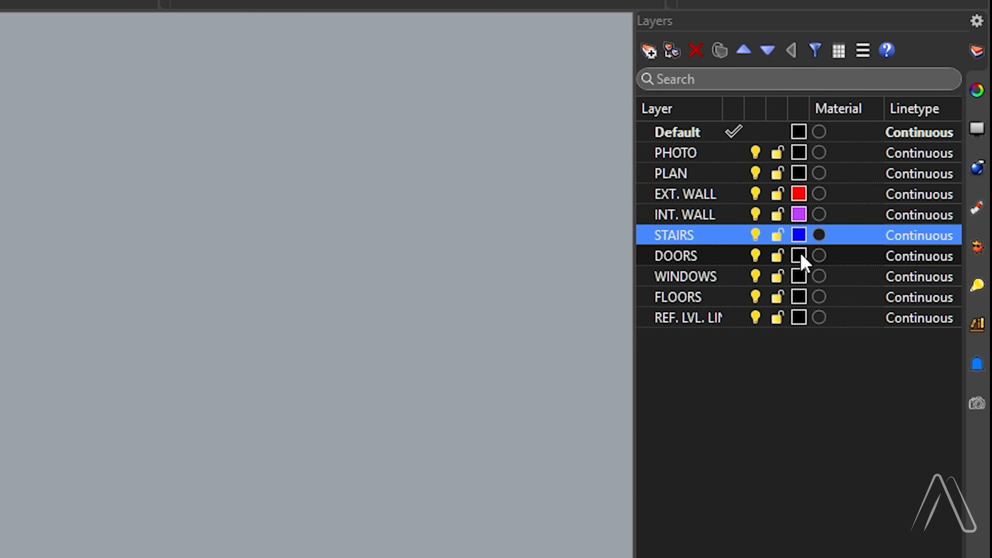
pyautogui.click(799, 255)
pyautogui.click(197, 317)
pyautogui.click(657, 538)
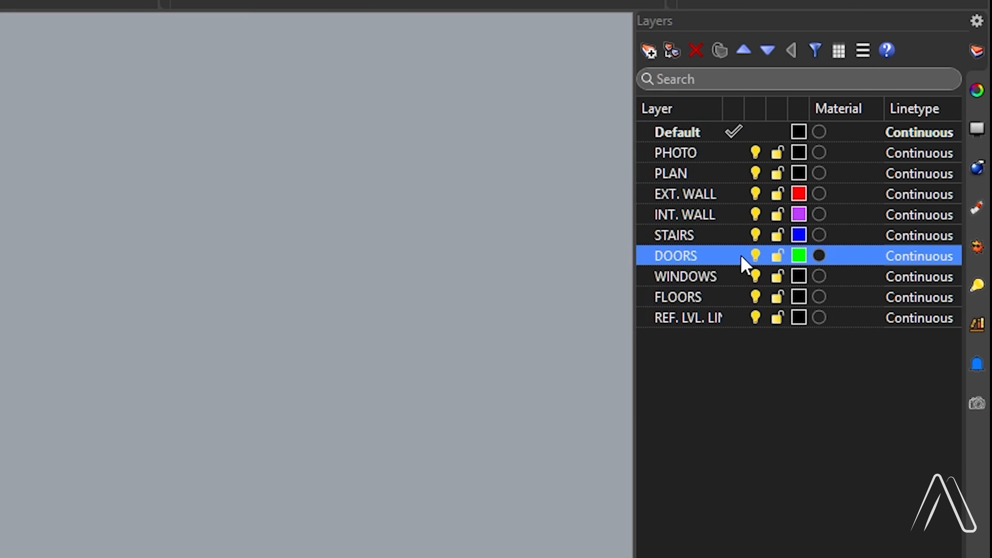
# Create two sublayers under DOORS and name them WOOD and FRAM
pyautogui.click(672, 51)
pyautogui.click(672, 51)
pyautogui.doubleClick(712, 276)
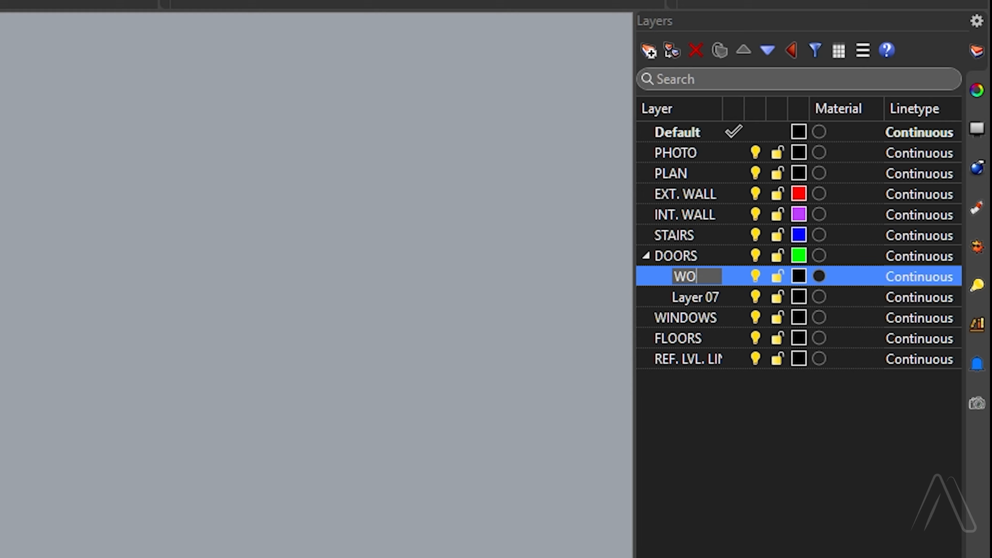
pyautogui.write('WOOD')
pyautogui.doubleClick(713, 300)
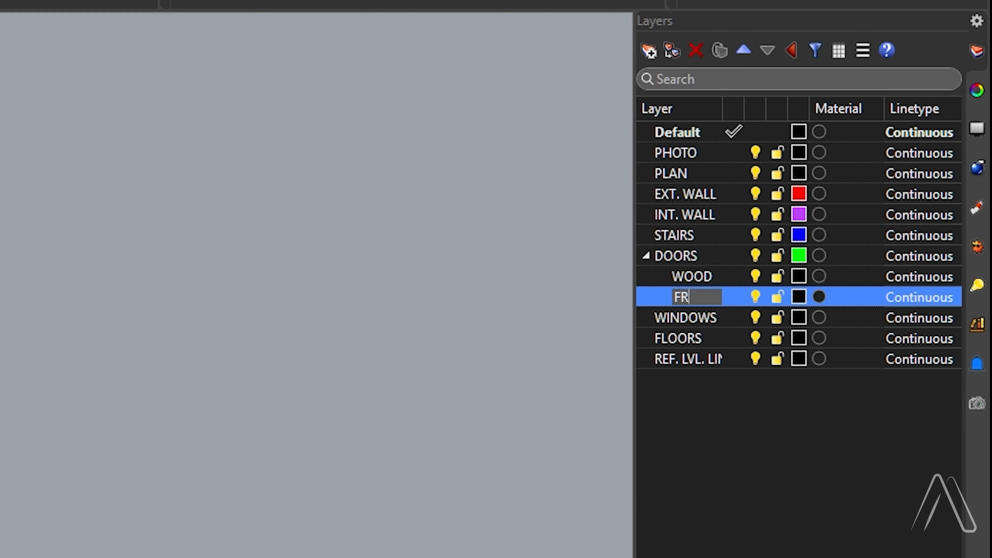
pyautogui.write('FRAM')
# Color the WOOD sublayer of DOORS DarkGreen and its FRAM sublayer Brown
pyautogui.click(799, 276)
pyautogui.click(199, 334)
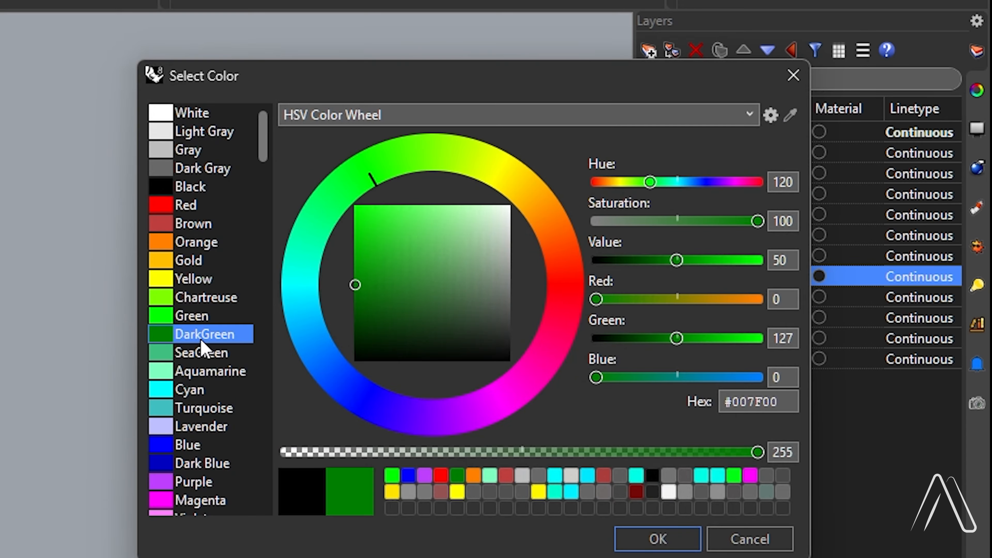
pyautogui.click(657, 540)
pyautogui.click(800, 298)
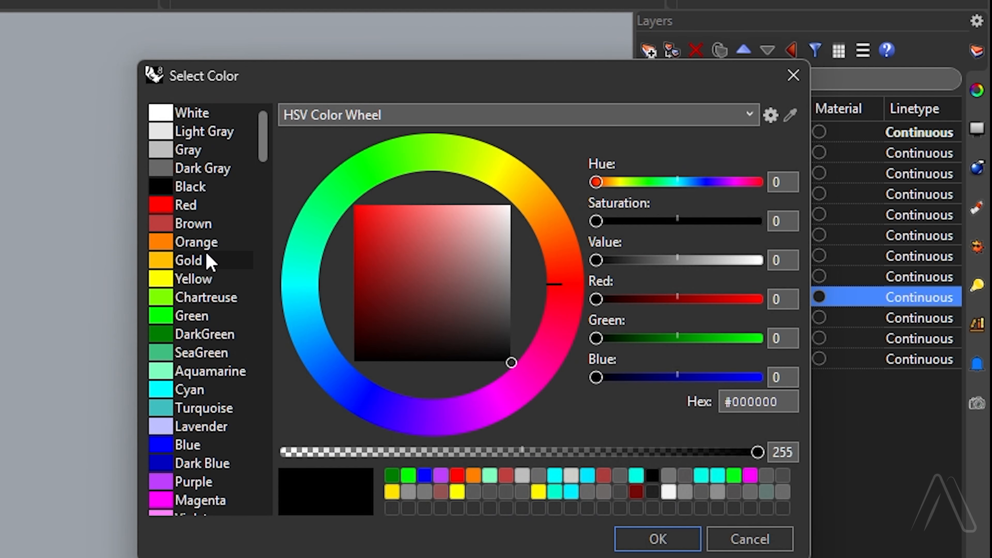
pyautogui.click(193, 223)
pyautogui.click(658, 540)
# Create two sublayers under WINDOWS and name them GLASS and FRAM
pyautogui.click(685, 317)
pyautogui.click(649, 50)
pyautogui.click(649, 50)
pyautogui.doubleClick(686, 338)
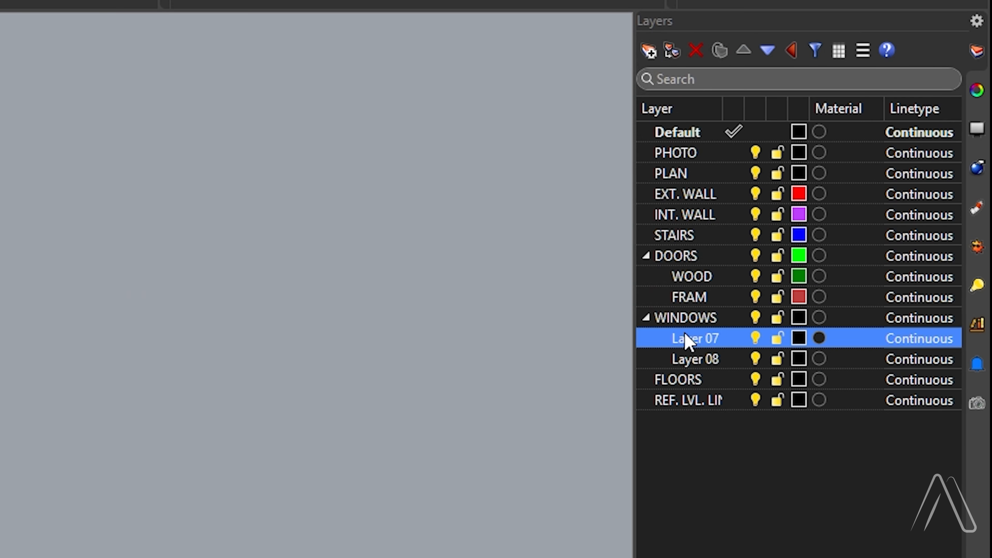
pyautogui.write('GLASS')
pyautogui.doubleClick(696, 359)
pyautogui.write('FRAM')
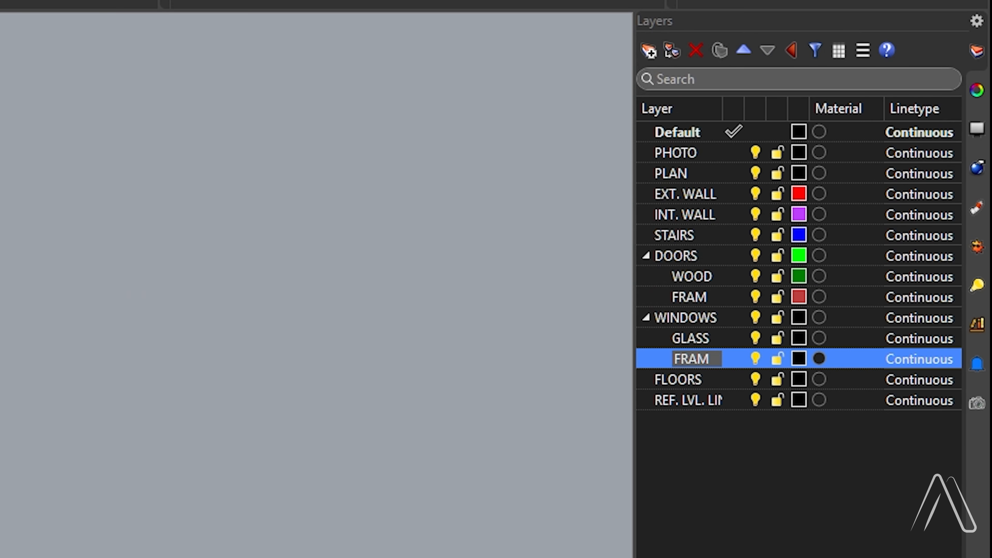
# Color the GLASS sublayer of WINDOWS Aquamarine and its FRAM sublayer Orange
pyautogui.click(801, 339)
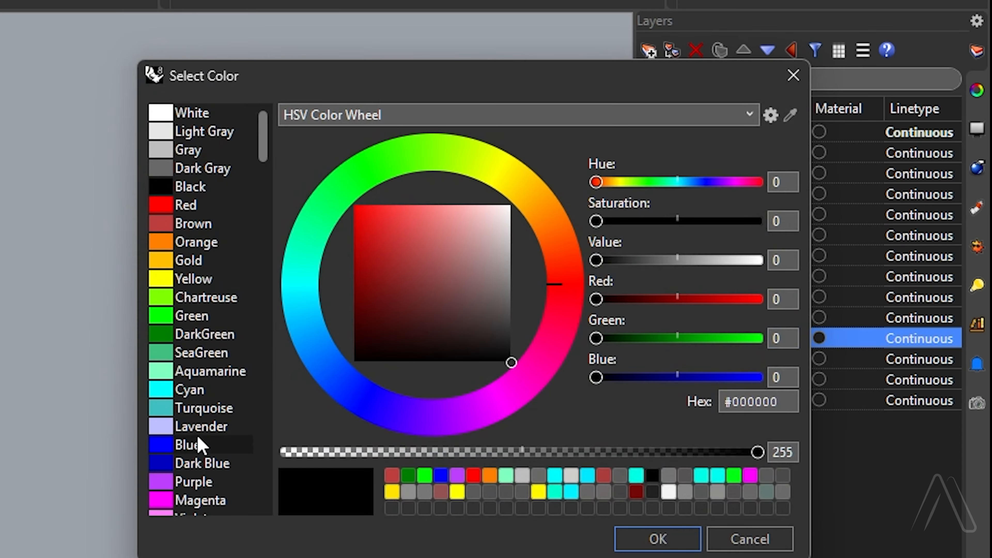
pyautogui.click(207, 371)
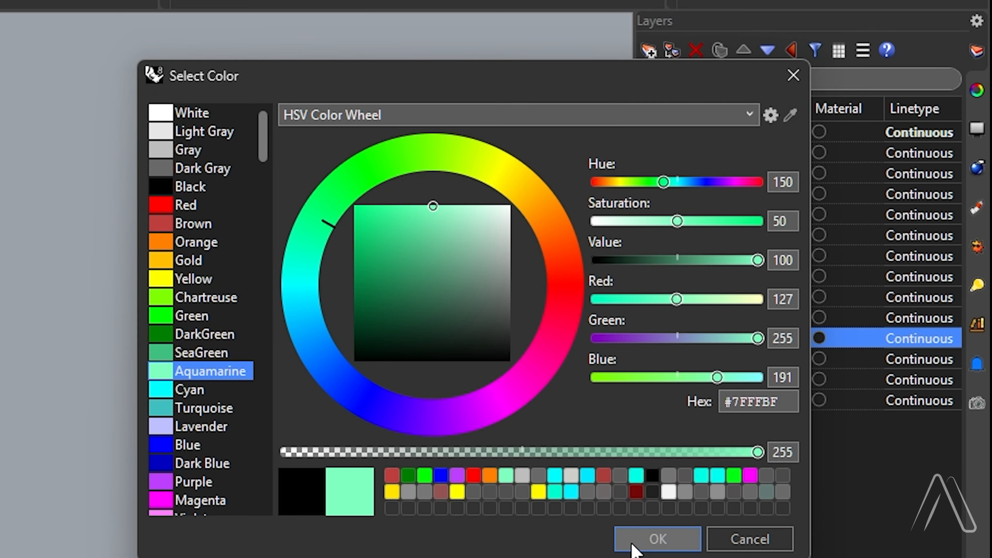
pyautogui.click(657, 539)
pyautogui.click(799, 360)
pyautogui.click(799, 360)
pyautogui.click(207, 244)
pyautogui.click(656, 539)
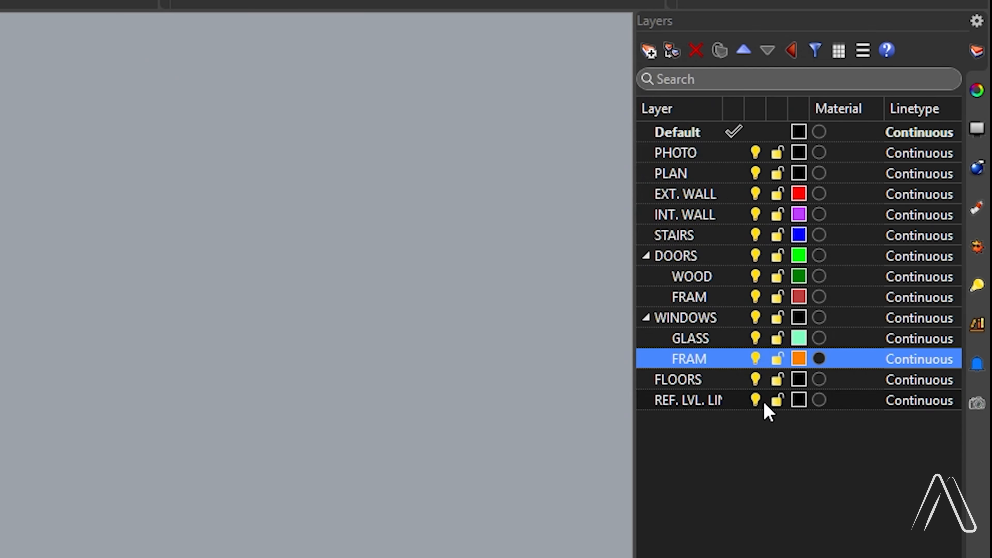
# Set the WINDOWS parent layer color to Cyan
pyautogui.click(792, 322)
pyautogui.click(798, 318)
pyautogui.click(196, 390)
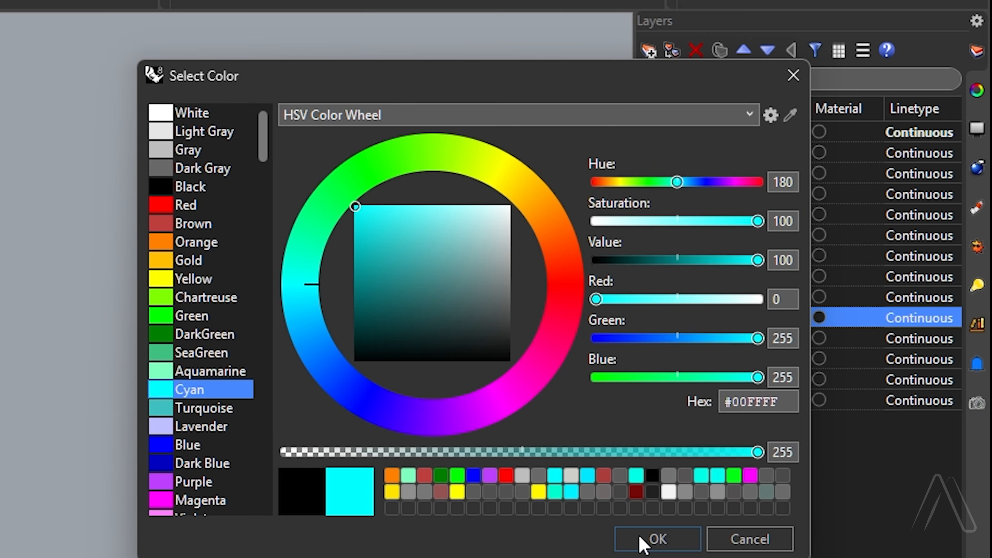
pyautogui.click(654, 539)
# Set the FLOORS layer color to Gray and the REF. LVL. LINE layer color to Dark Gray
pyautogui.click(800, 380)
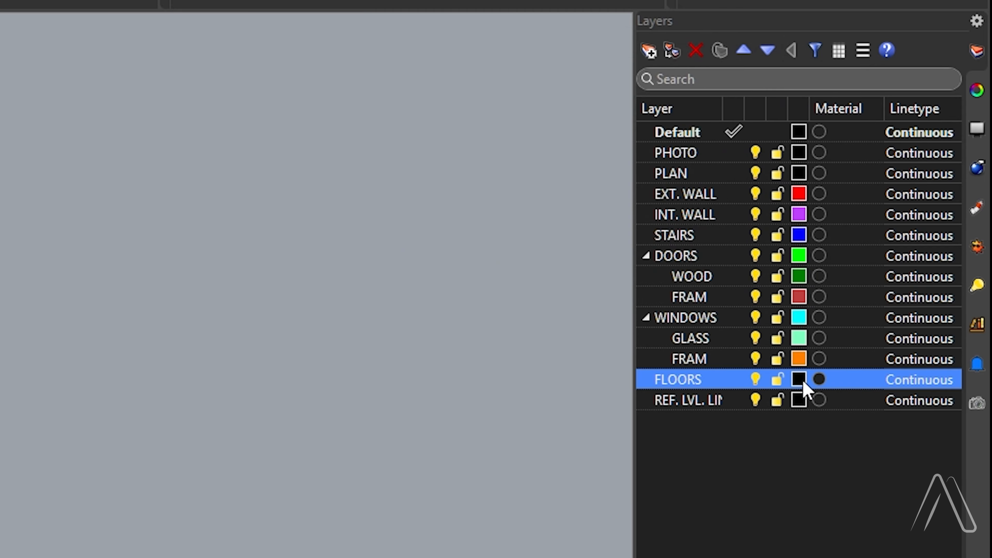
pyautogui.click(800, 380)
pyautogui.click(203, 150)
pyautogui.click(656, 539)
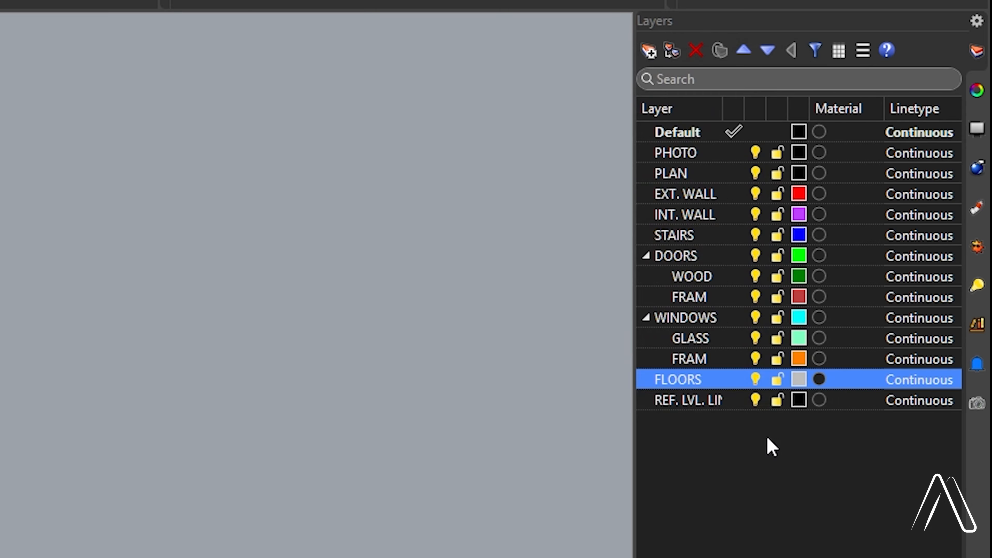
pyautogui.click(800, 400)
pyautogui.click(799, 400)
pyautogui.click(204, 169)
pyautogui.click(656, 539)
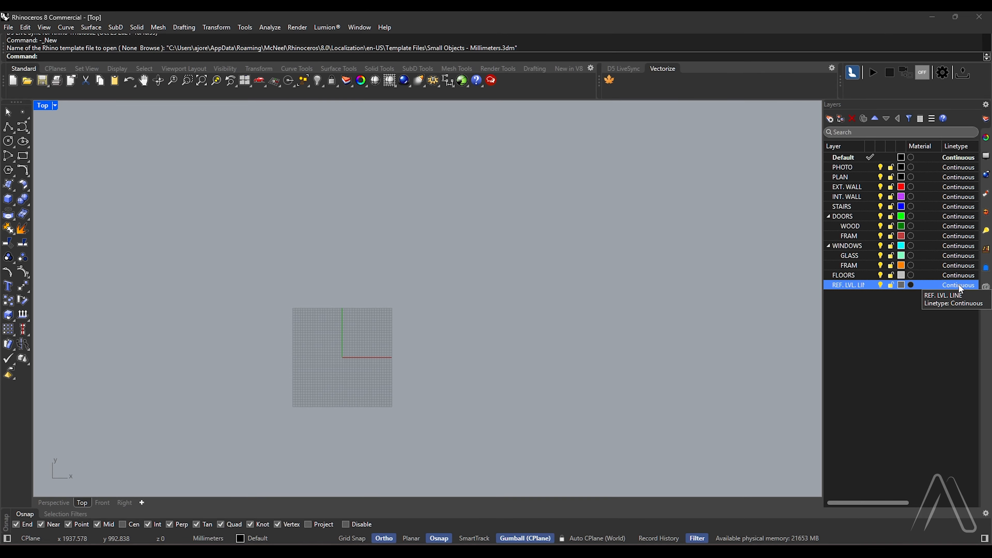
# Assign the Dashed linetype to the REF. LVL. LINE layer
pyautogui.click(921, 401)
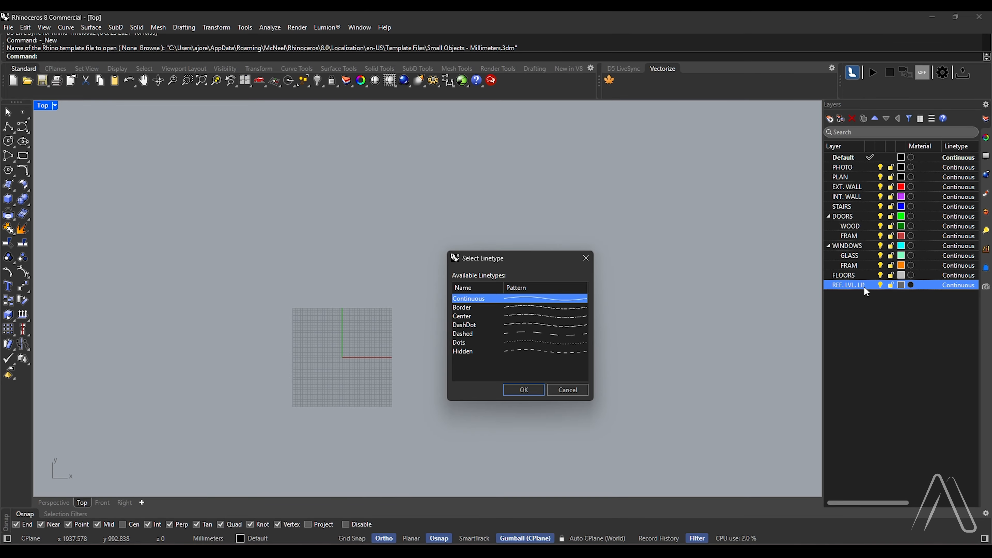
pyautogui.click(512, 335)
pyautogui.click(524, 390)
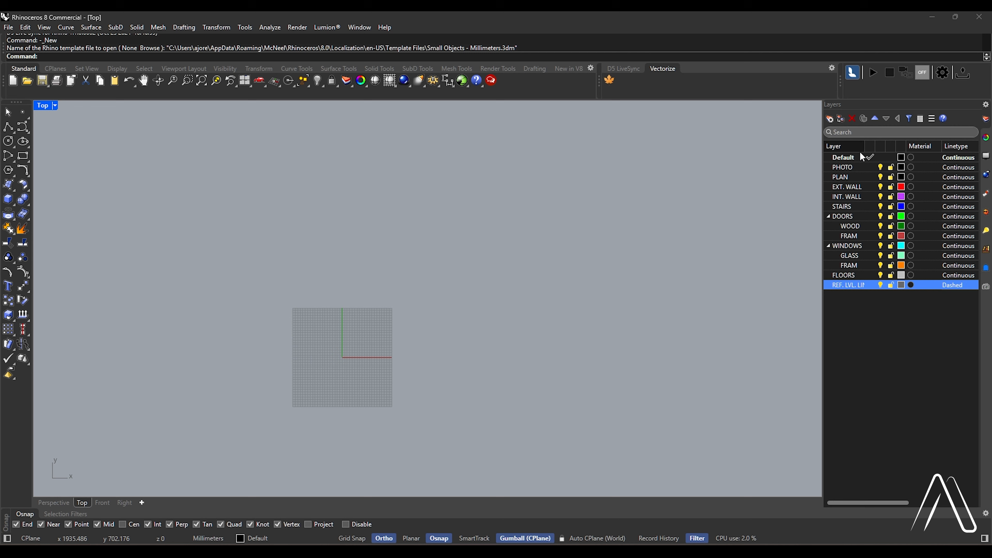
# Make PHOTO the current layer and place the house floor plan image as a picture in the Top view
pyautogui.doubleClick(853, 168)
pyautogui.click(251, 87)
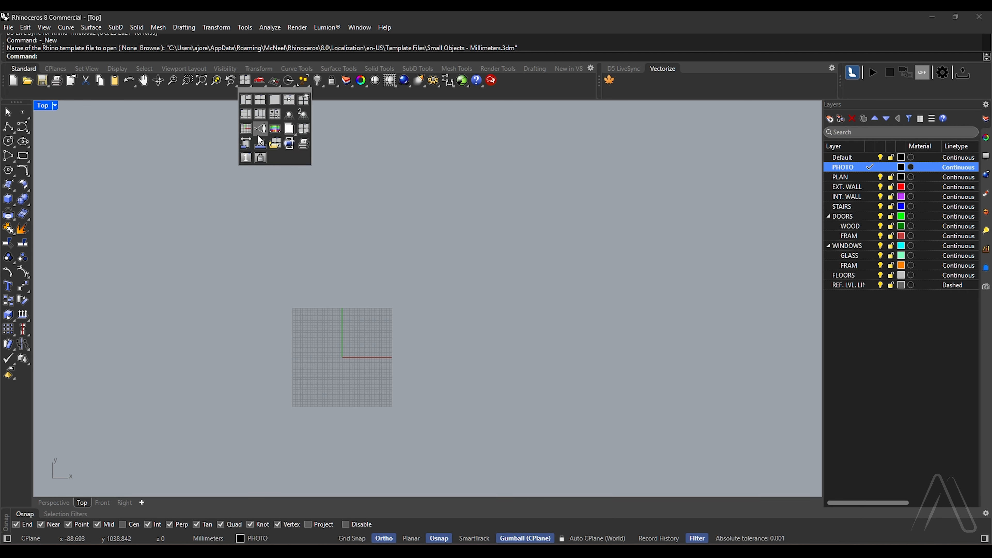
pyautogui.click(279, 140)
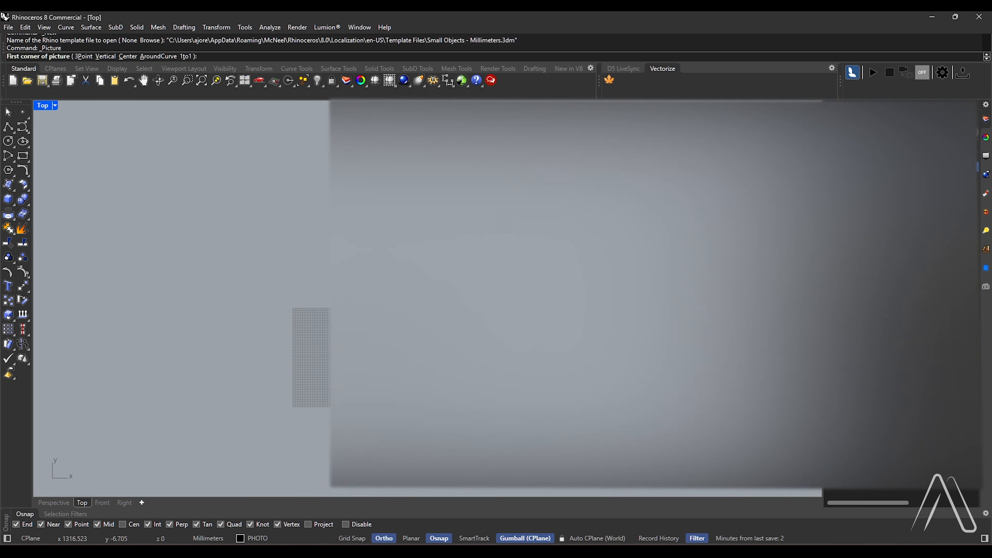
pyautogui.click(371, 355)
pyautogui.click(646, 184)
pyautogui.scroll(6, 674, 207)
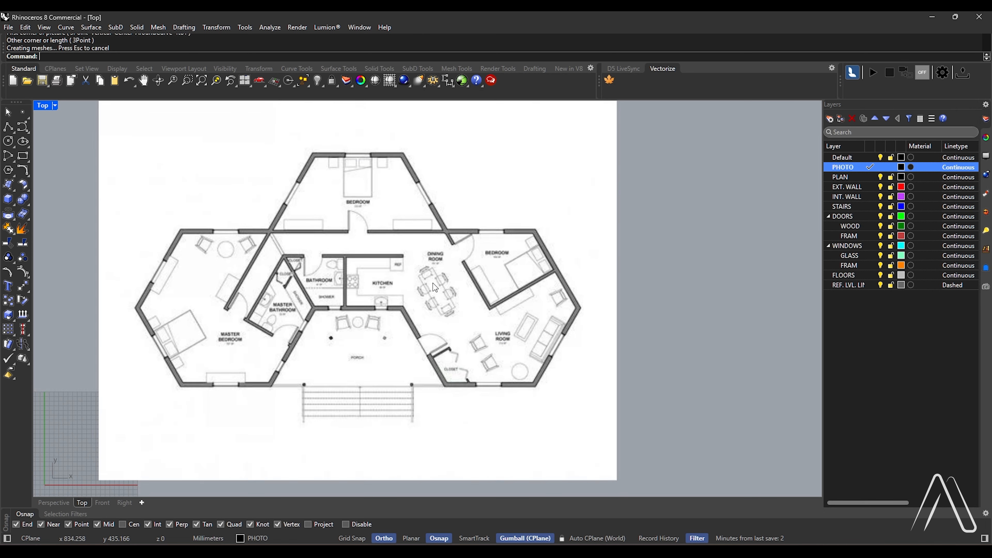
# Scale the floor plan picture so the house's overall width between its outermost side corners is 24000 mm
pyautogui.scroll(-6, 430, 281)
pyautogui.click(428, 275)
pyautogui.scroll(3, 429, 272)
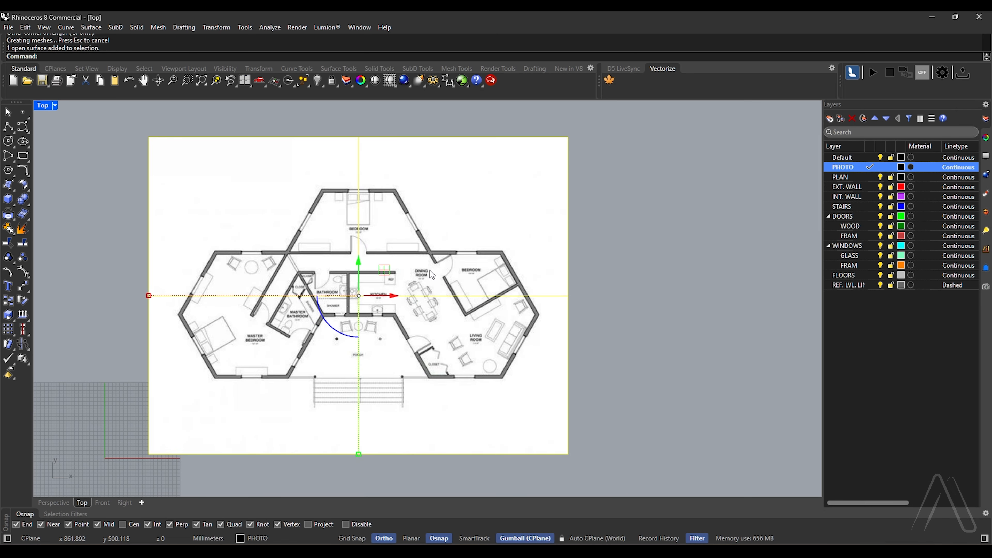
pyautogui.write('sc')
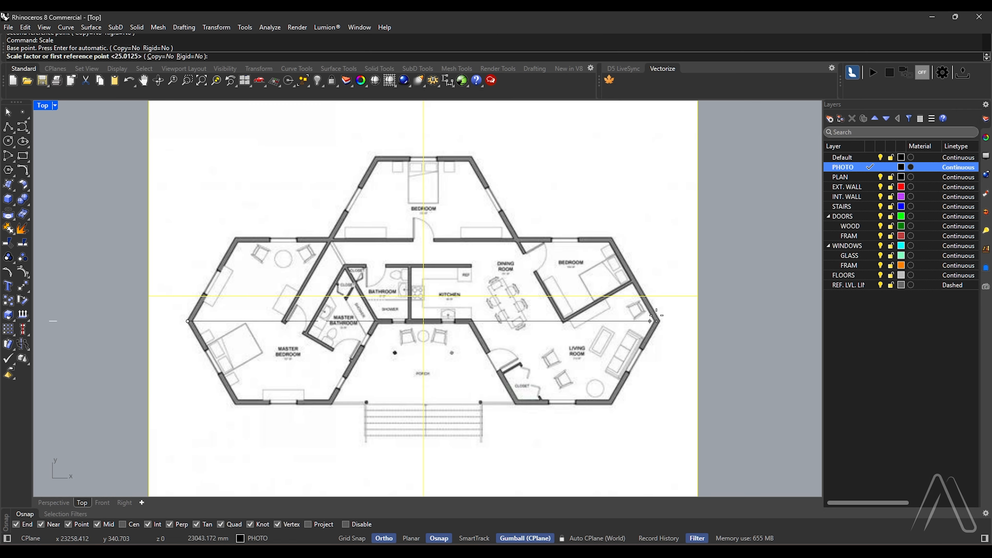
pyautogui.click(660, 318)
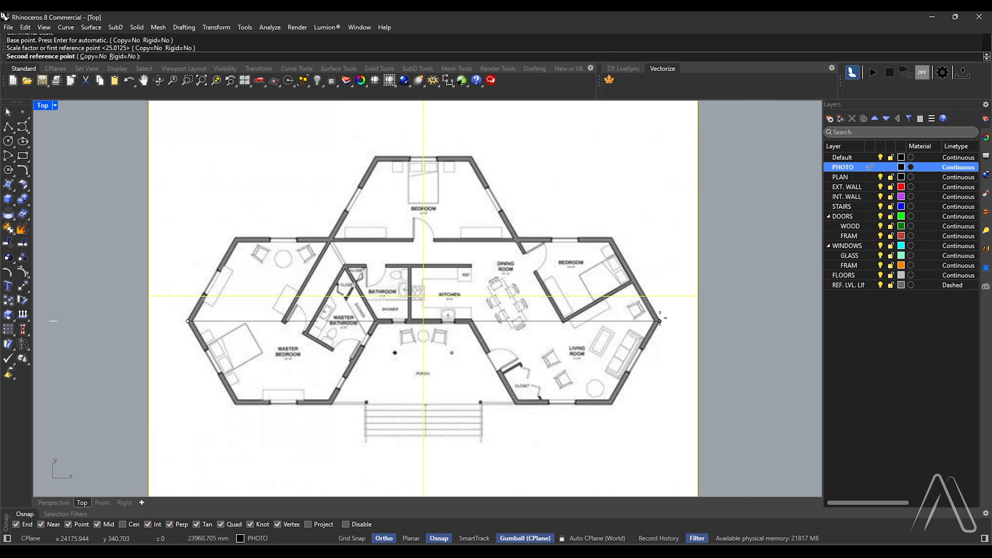
pyautogui.write('24000')
pyautogui.press('Return')
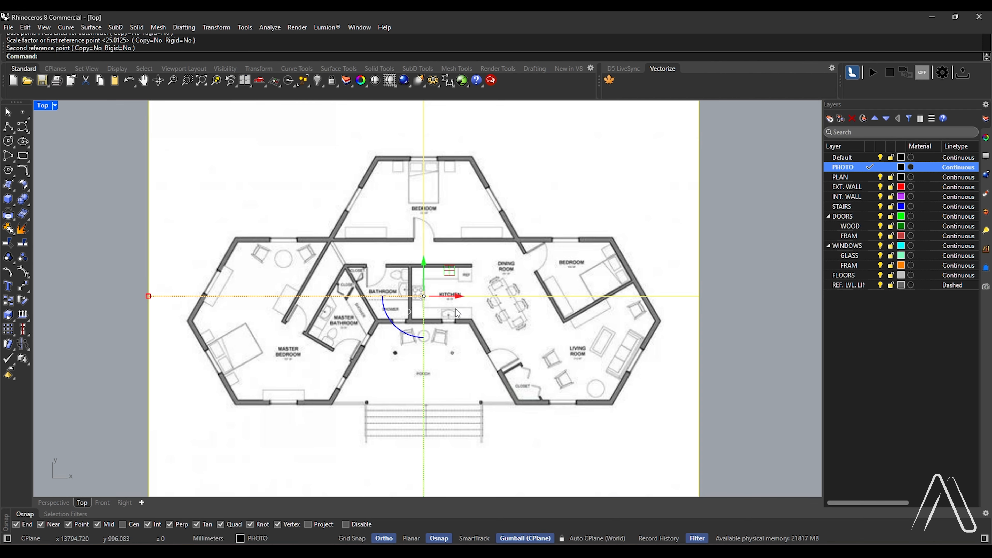
# Make PLAN the current layer and lock the PHOTO layer
pyautogui.doubleClick(853, 177)
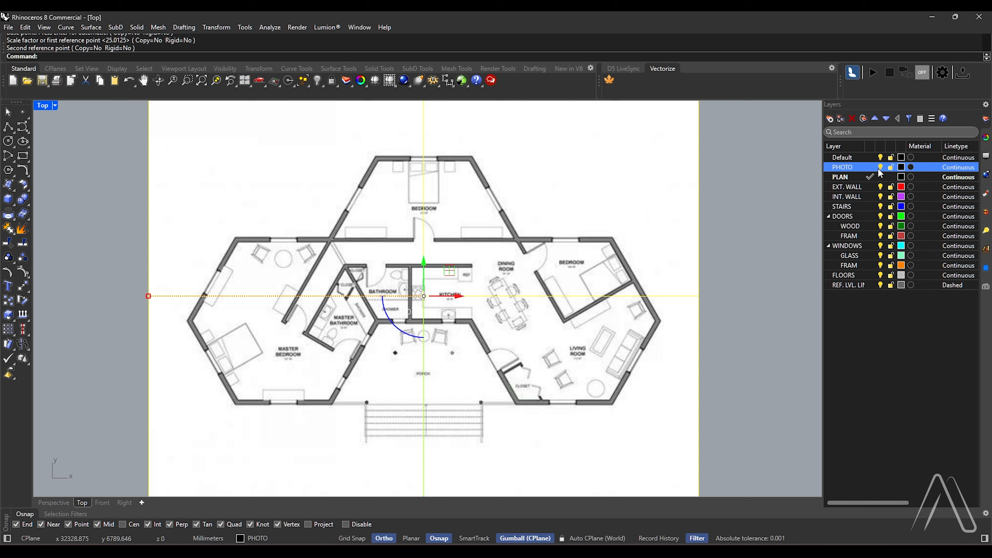
pyautogui.click(891, 168)
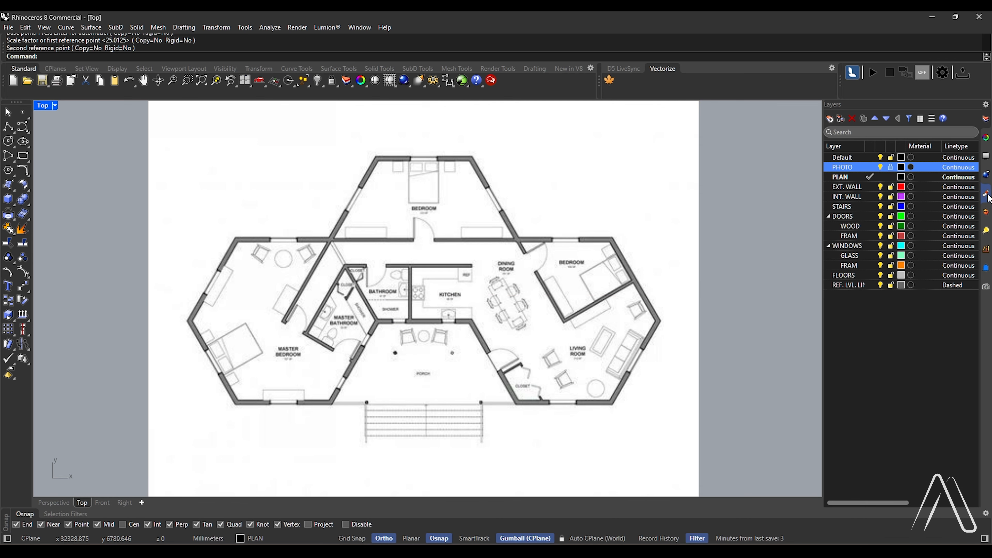
# Increase the object transparency of the floor plan picture's material so the plan appears faded for tracing
pyautogui.click(987, 196)
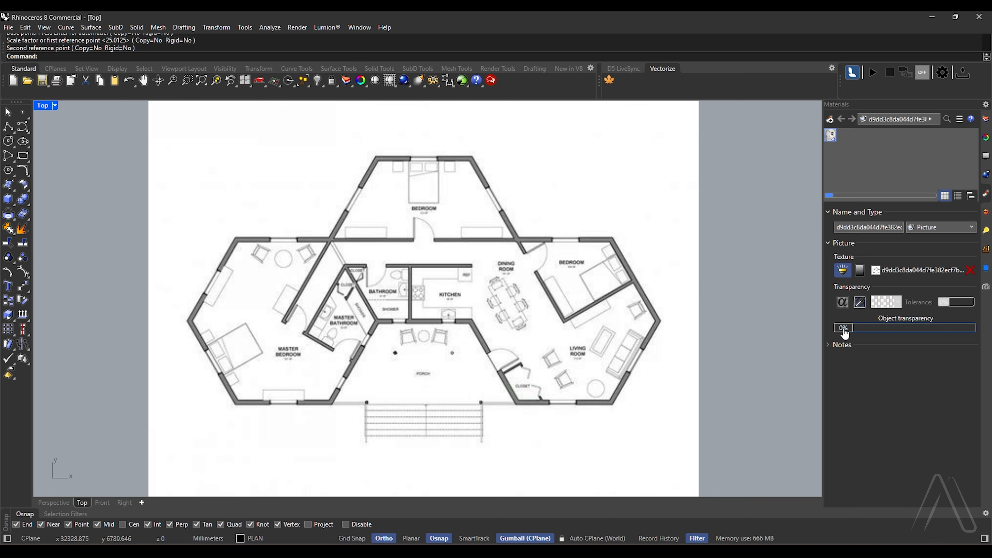
pyautogui.moveTo(867, 331); pyautogui.dragTo(882, 328)
pyautogui.click(883, 326)
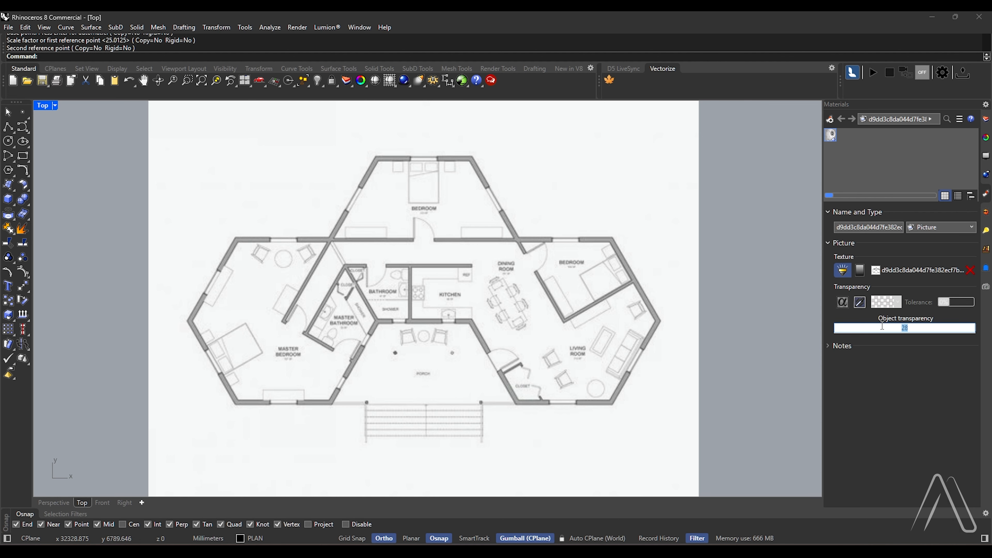
pyautogui.press('Return')
pyautogui.click(987, 118)
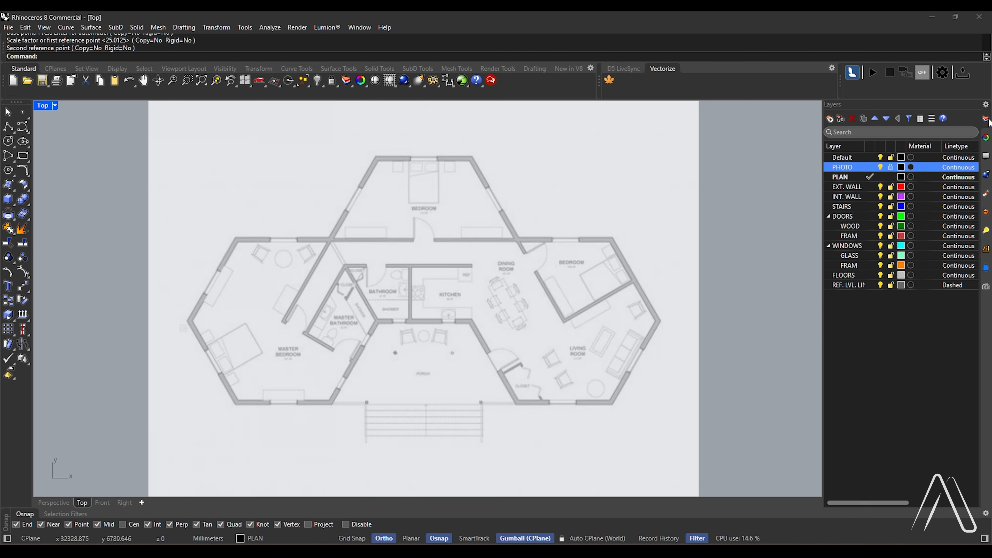
# Draw a six-sided inscribed polygon centred in the master bedroom, with a corner at the room's outermost side corner
pyautogui.scroll(-8, 469, 274)
pyautogui.scroll(6, 428, 260)
pyautogui.scroll(2, 387, 275)
pyautogui.moveTo(323, 346); pyautogui.dragTo(355, 326, button='right')
pyautogui.write('PointsOff')
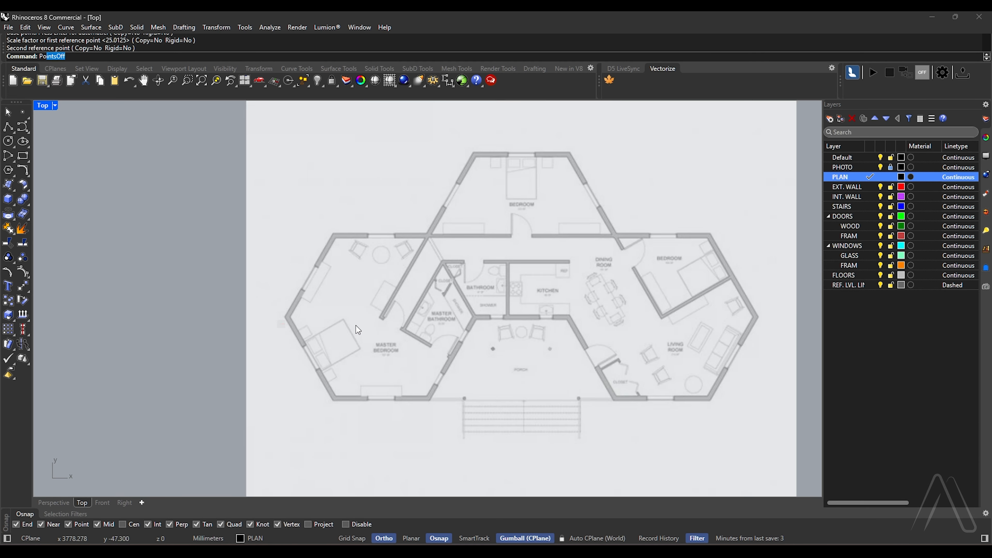
pyautogui.press('Return')
pyautogui.scroll(3, 378, 324)
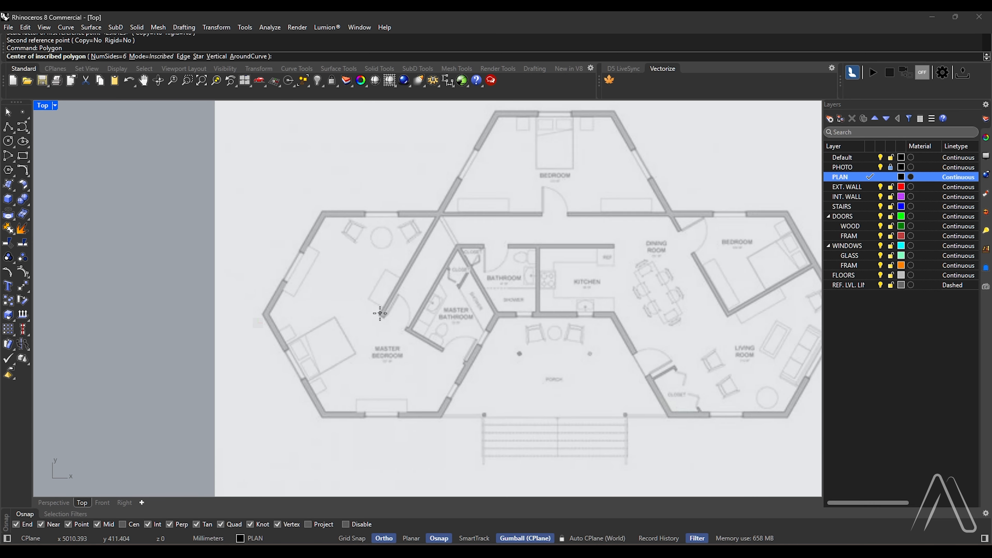
pyautogui.click(380, 313)
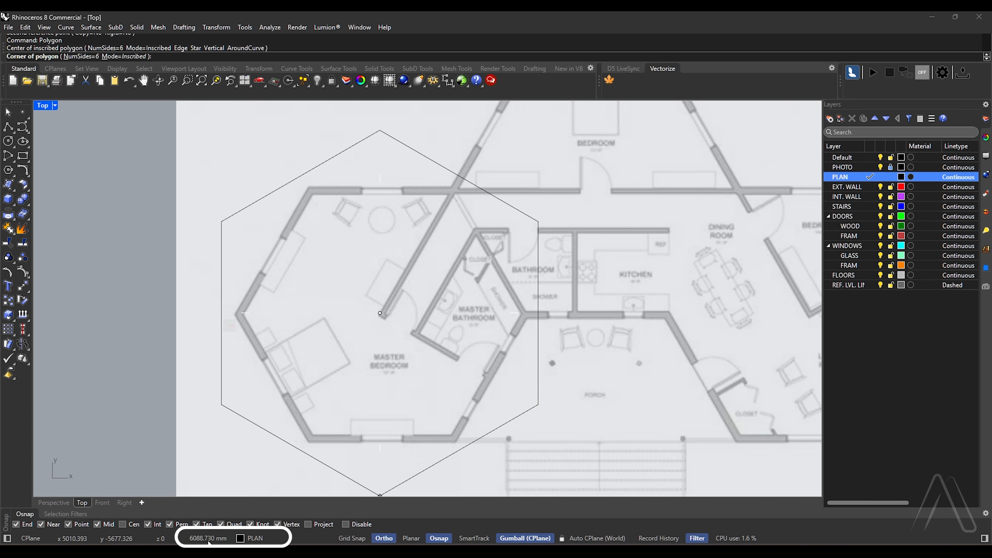
pyautogui.write('490')
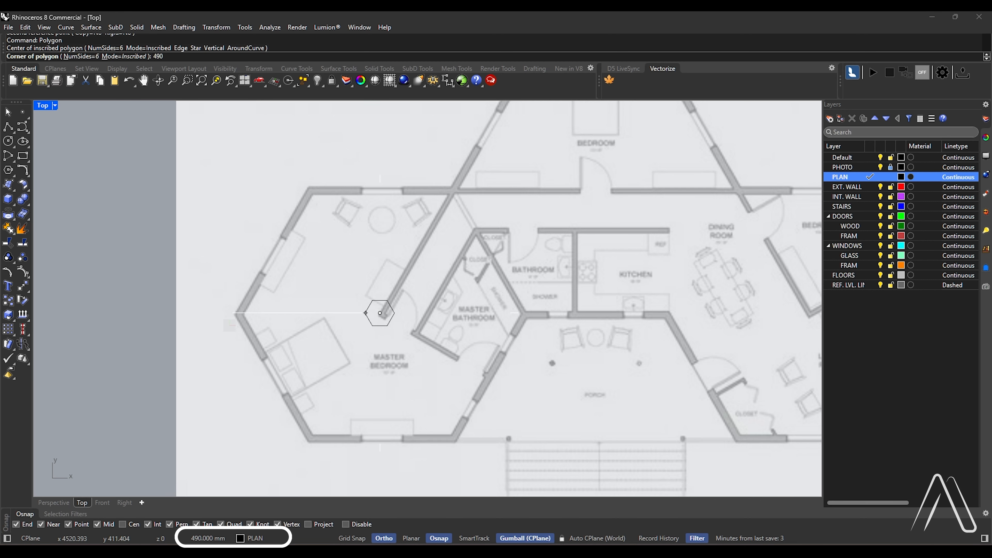
pyautogui.press('Return')
# Nudge the hexagon horizontally and vertically to align it with the master bedroom's outer wall faces
pyautogui.scroll(2, 402, 276)
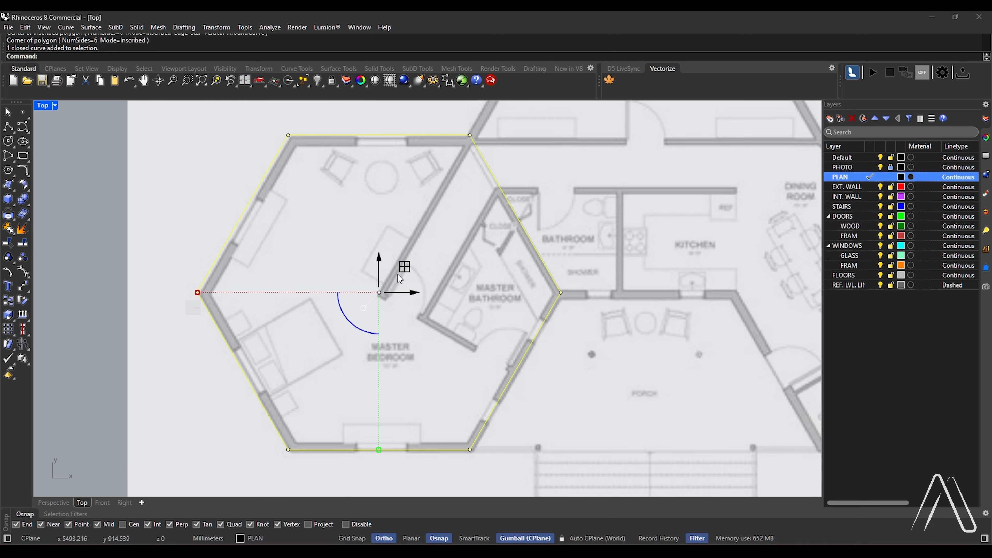
pyautogui.moveTo(408, 271); pyautogui.dragTo(409, 270)
pyautogui.scroll(2, 365, 464)
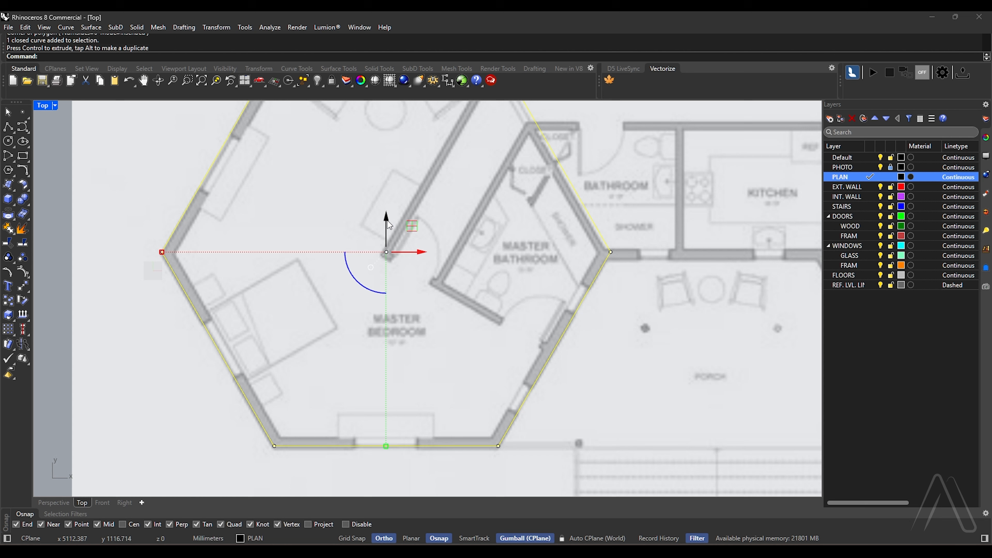
pyautogui.moveTo(388, 225); pyautogui.dragTo(388, 227)
pyautogui.scroll(-6, 299, 373)
pyautogui.scroll(2, 368, 274)
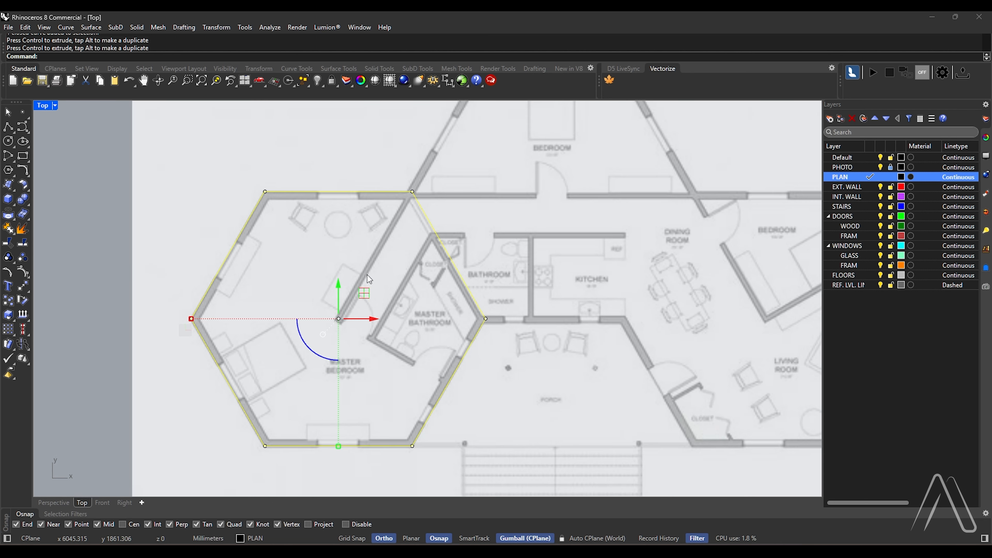
# Offset the master bedroom hexagon 300 mm inward to outline the wall thickness
pyautogui.write('Offset')
pyautogui.press('Return')
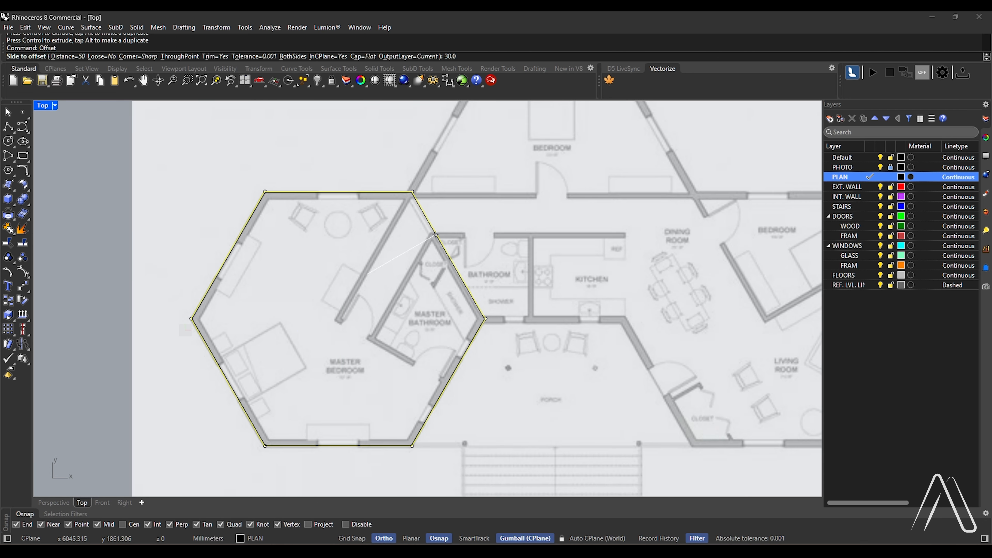
pyautogui.click(368, 203)
pyautogui.moveTo(366, 201); pyautogui.dragTo(354, 220)
pyautogui.moveTo(345, 330); pyautogui.dragTo(429, 369)
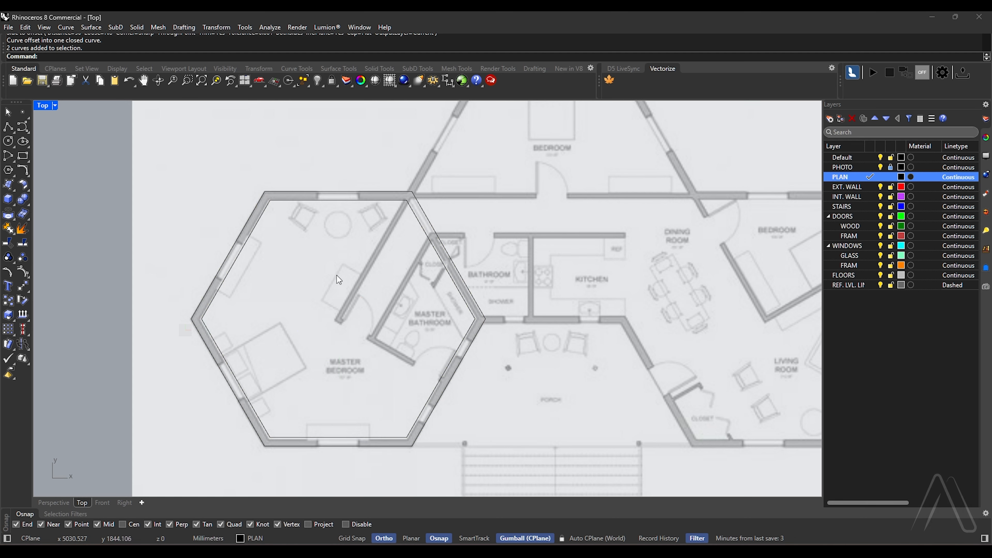
# Copy both hexagons from the inner lower-left corner to the master bedroom's right corner, over the upper bedroom and kitchen
pyautogui.moveTo(333, 141); pyautogui.dragTo(290, 239)
pyautogui.write('Copy')
pyautogui.press('Return')
pyautogui.click(270, 437)
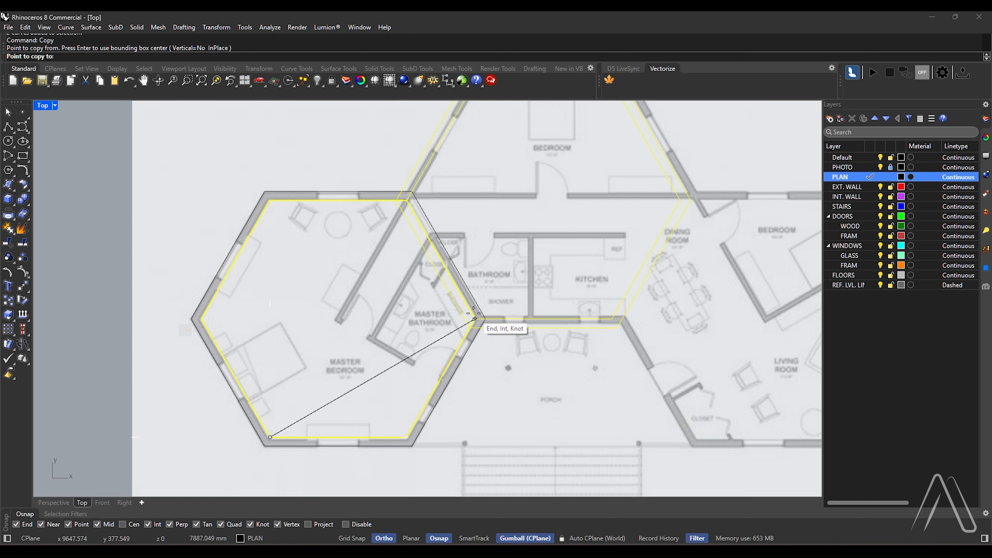
pyautogui.click(483, 316)
pyautogui.press('Escape')
# Delete the inner offset hexagons of the master bedroom and the central volume
pyautogui.scroll(-6, 419, 336)
pyautogui.scroll(4, 515, 327)
pyautogui.click(468, 324)
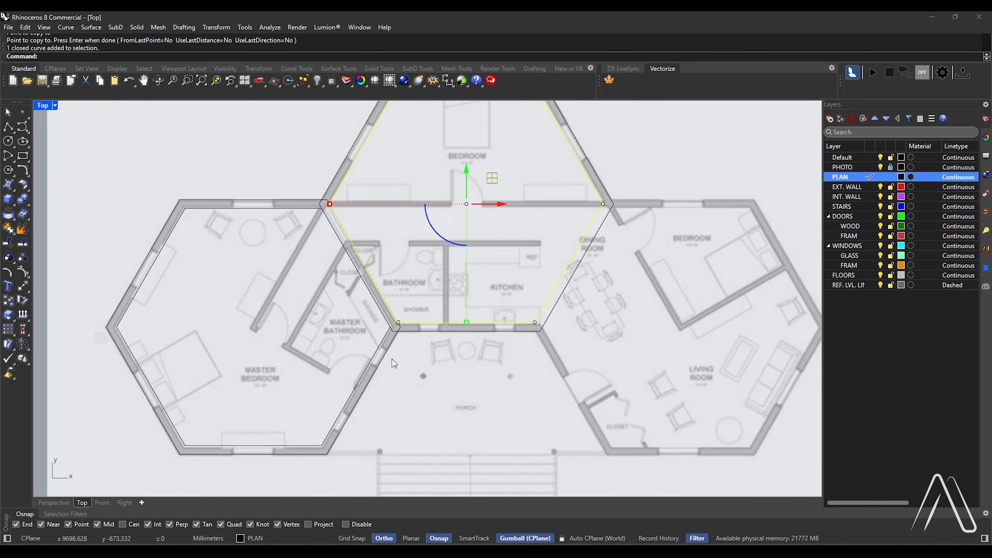
pyautogui.click(372, 355)
pyautogui.press('Delete')
# Mirror the master bedroom hexagon across the vertical centre line of the upper bedroom onto the living room side
pyautogui.moveTo(403, 160); pyautogui.dragTo(422, 216)
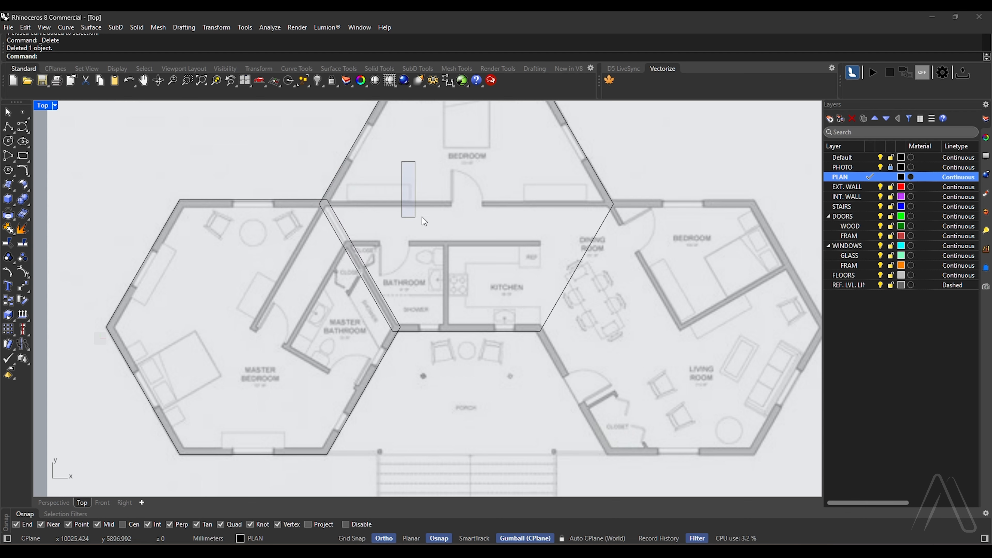
pyautogui.click(351, 241)
pyautogui.scroll(-2, 243, 296)
pyautogui.write('Mirror')
pyautogui.press('Return')
pyautogui.click(425, 120)
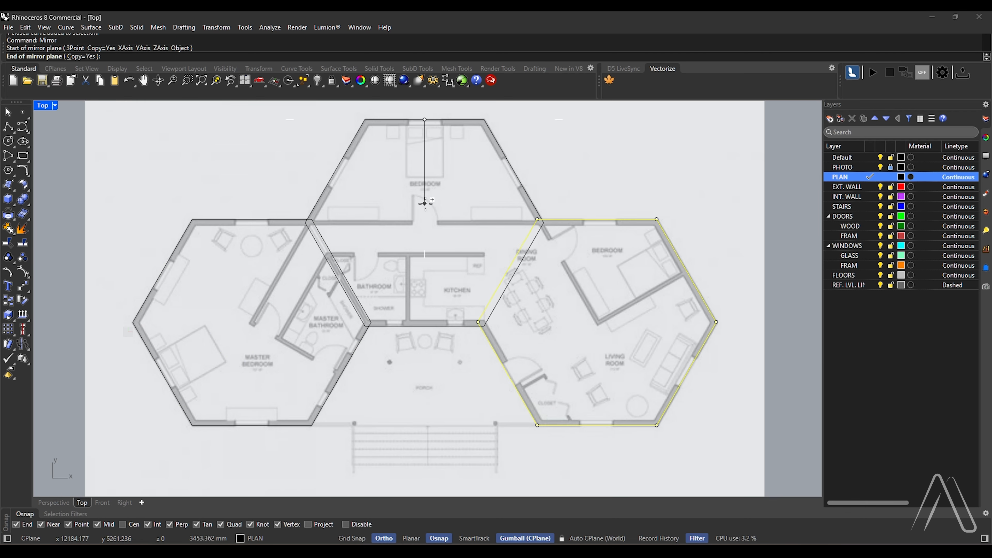
pyautogui.click(425, 208)
# Trim the overlapping segments inside the three hexagons and join the remaining curves into one closed house outline
pyautogui.press('Escape')
pyautogui.press('Return')
pyautogui.hotkey('ctrl', 'a')
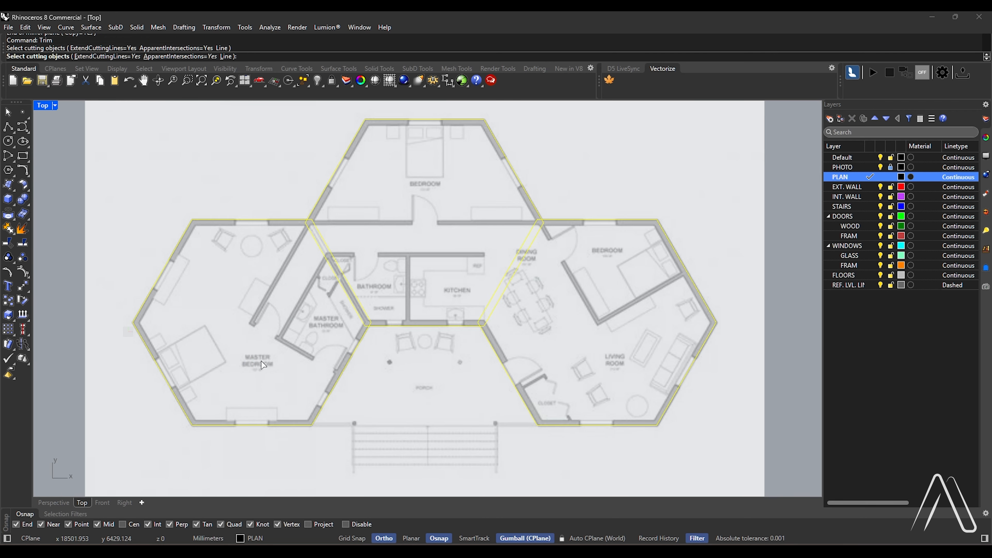
pyautogui.press('Return')
pyautogui.moveTo(555, 286); pyautogui.dragTo(324, 254)
pyautogui.press('Return')
pyautogui.moveTo(603, 133); pyautogui.dragTo(296, 360)
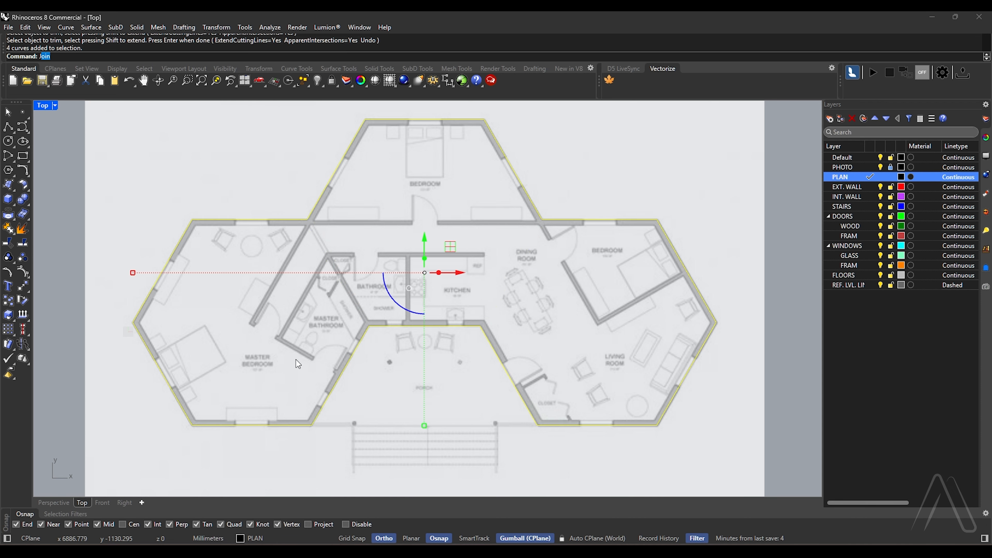
pyautogui.hotkey('ctrl', 'j')
# Offset the joined house outline 300 mm inward to form the exterior wall thickness
pyautogui.write('Offset')
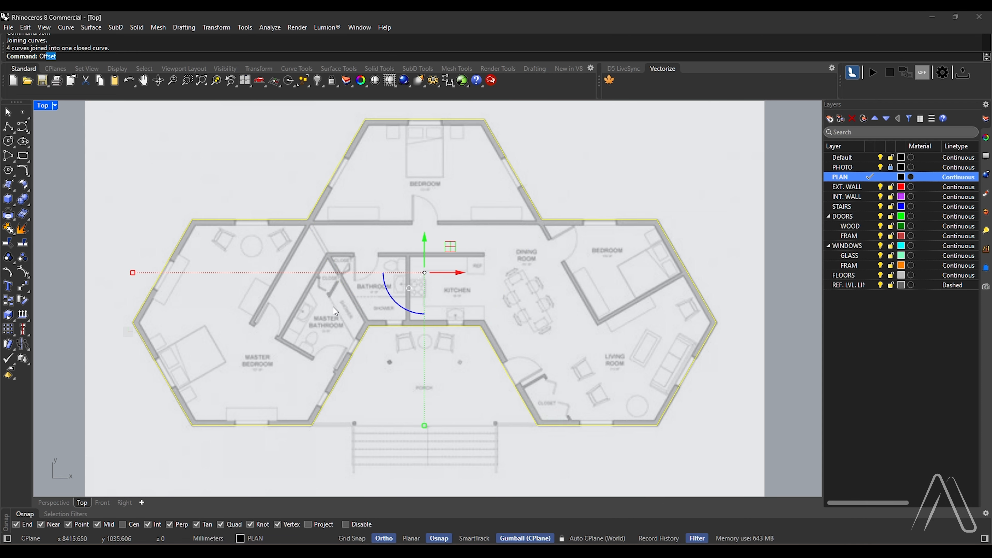
pyautogui.press('Return')
pyautogui.click(357, 232)
pyautogui.press('Escape')
# Draw a line about 1800 mm from the living room's porch-side corner to the porch post, plus one down the stair edge
pyautogui.scroll(-2, 333, 228)
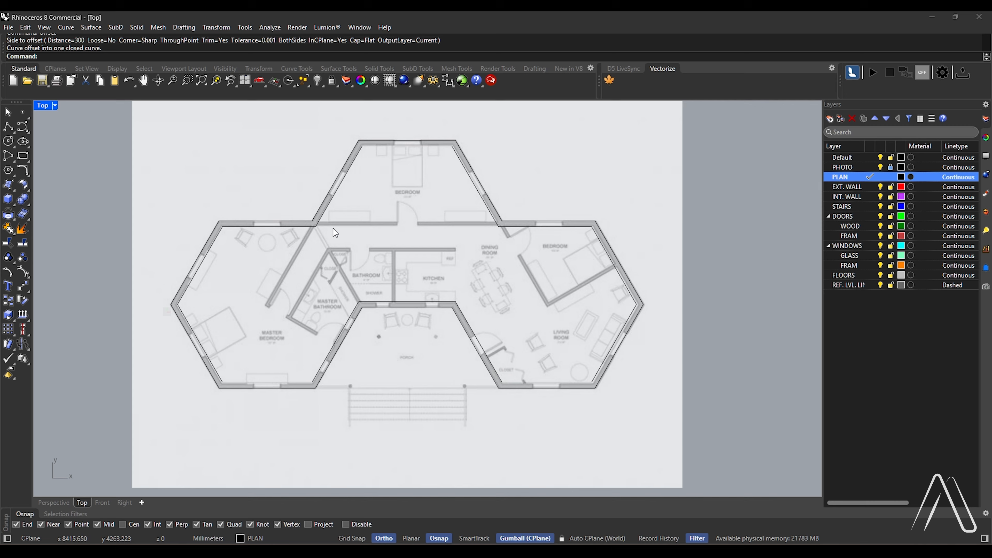
pyautogui.scroll(5, 452, 399)
pyautogui.scroll(2, 444, 417)
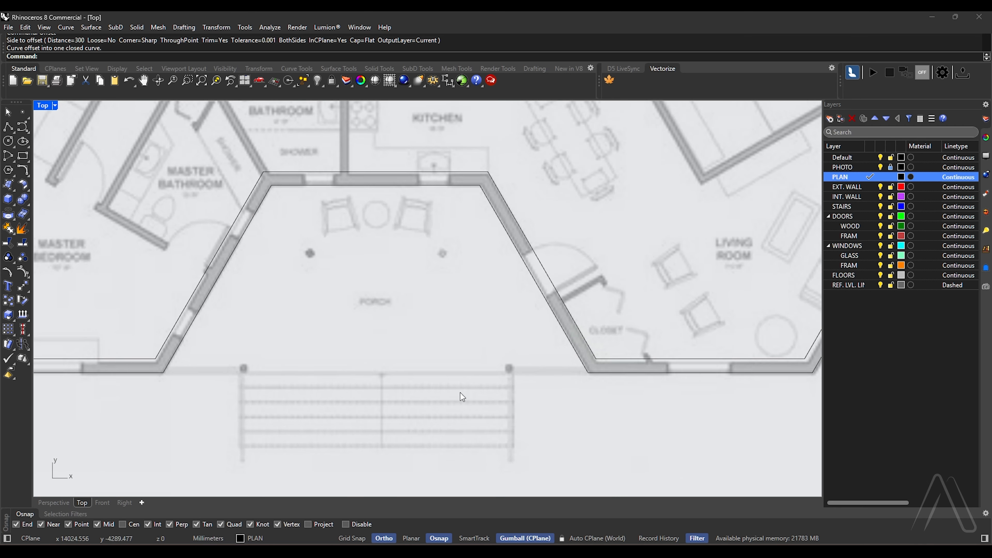
pyautogui.press('Return')
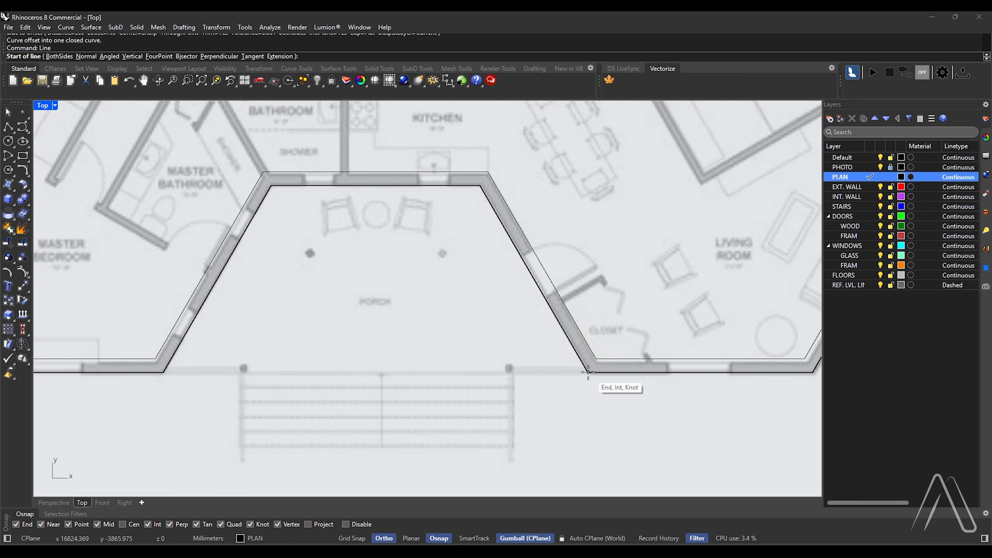
pyautogui.scroll(2, 516, 389)
pyautogui.click(506, 337)
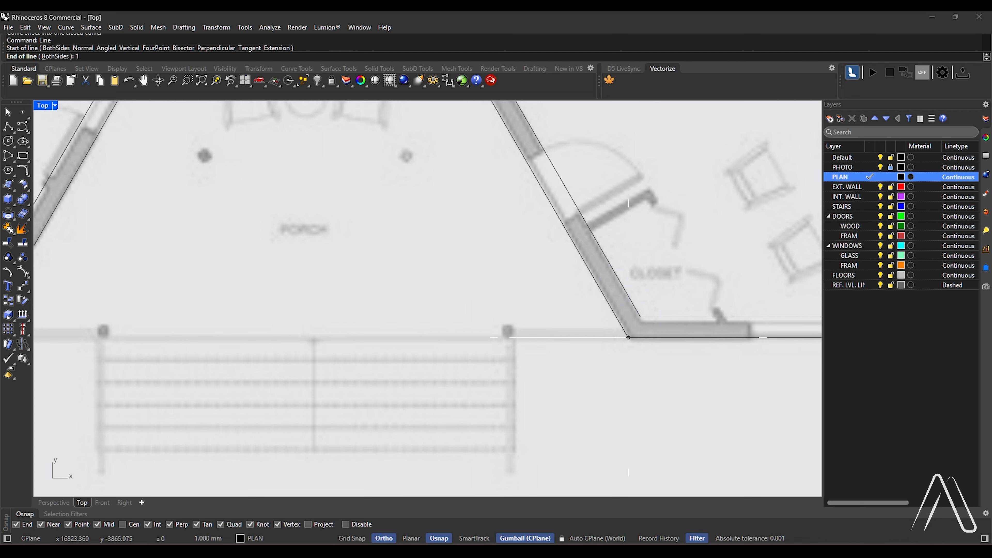
pyautogui.click(504, 340)
pyautogui.rightClick(503, 338)
pyautogui.click(503, 337)
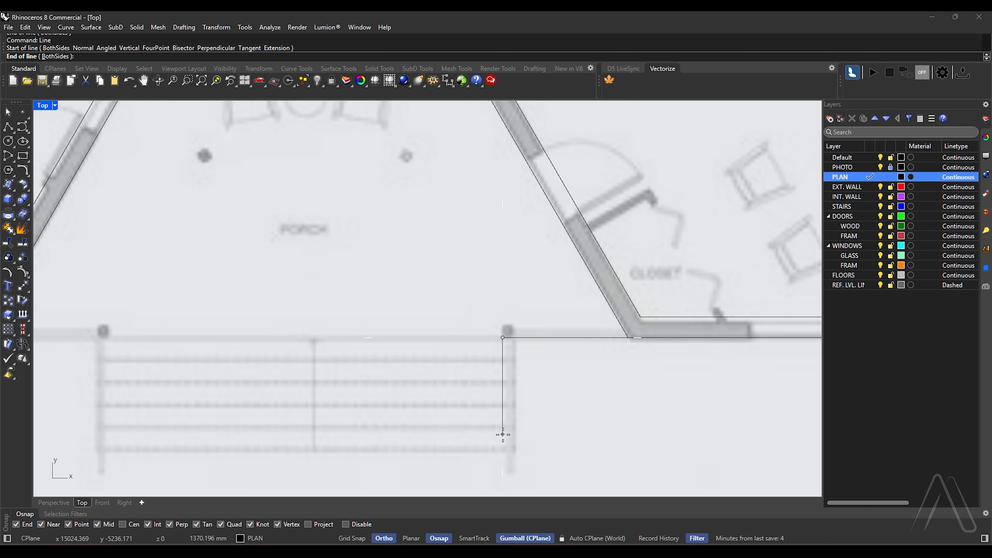
pyautogui.press('Return')
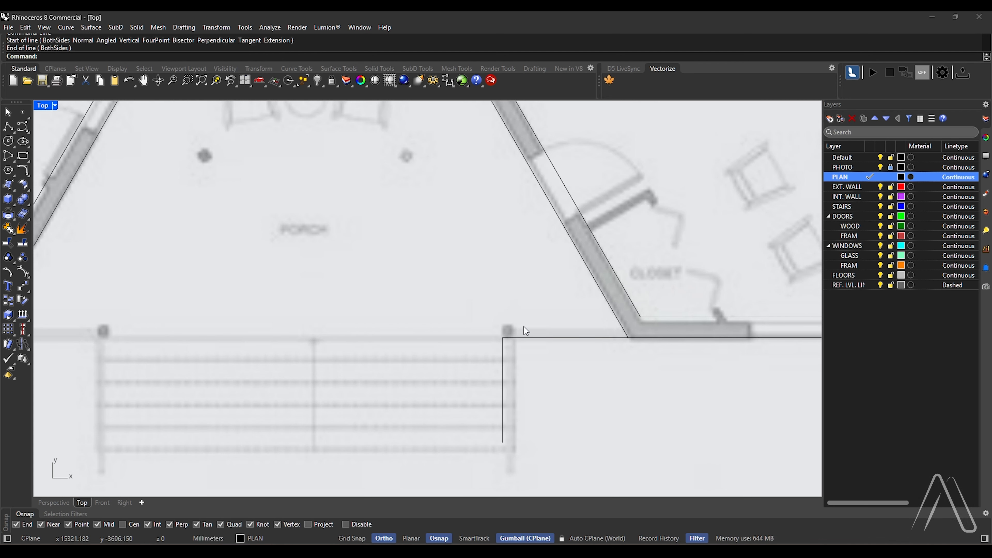
# Join the two lines beside the porch stairs and offset them 300 mm toward the porch with Cap set to None
pyautogui.moveTo(523, 327); pyautogui.dragTo(473, 390)
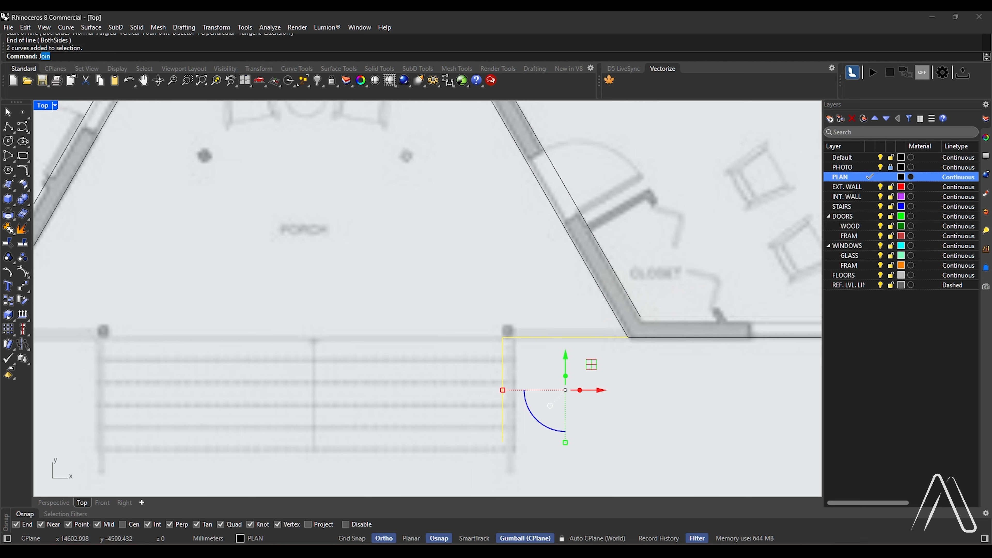
pyautogui.press('Return')
pyautogui.write('O')
pyautogui.press('Return')
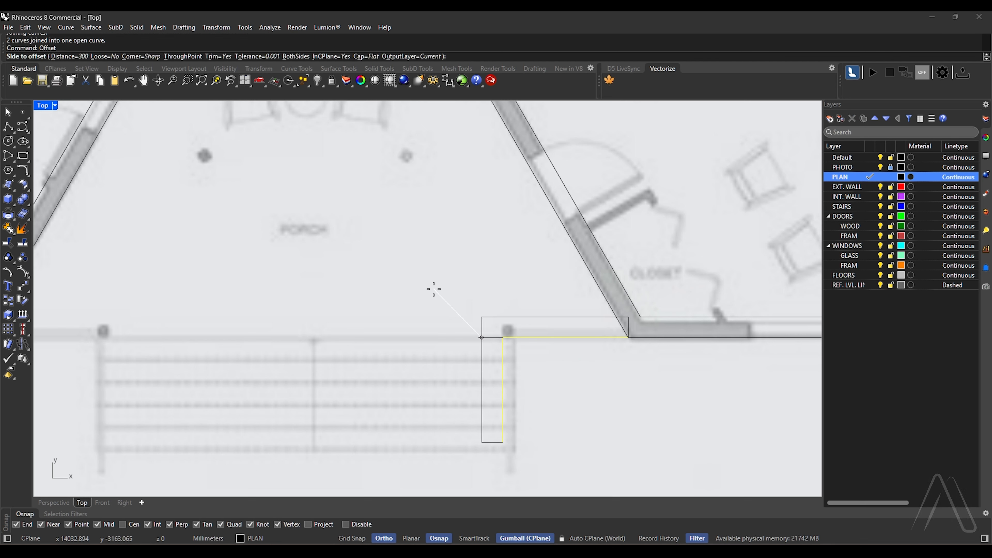
pyautogui.click(381, 56)
pyautogui.click(51, 56)
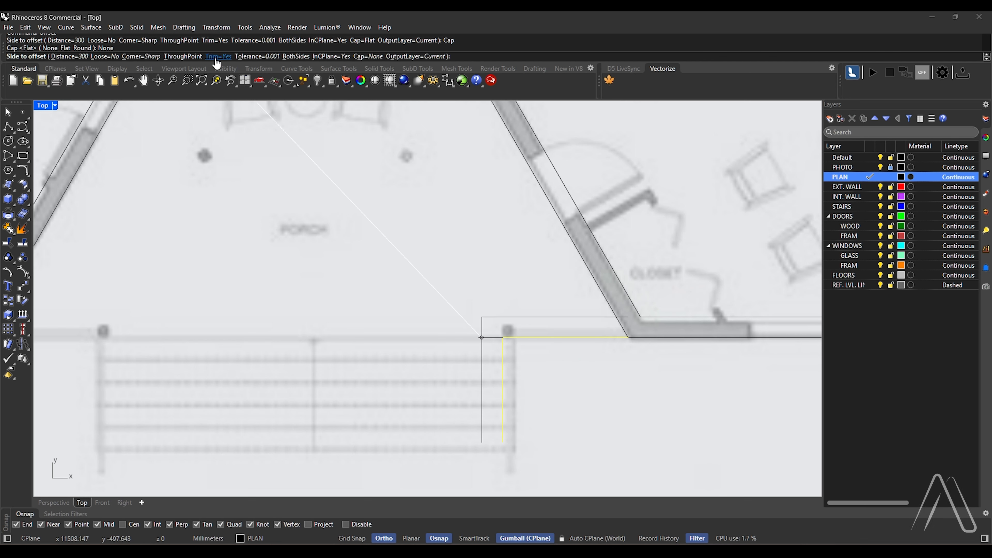
pyautogui.scroll(-6, 337, 261)
pyautogui.scroll(6, 338, 262)
pyautogui.scroll(-4, 395, 238)
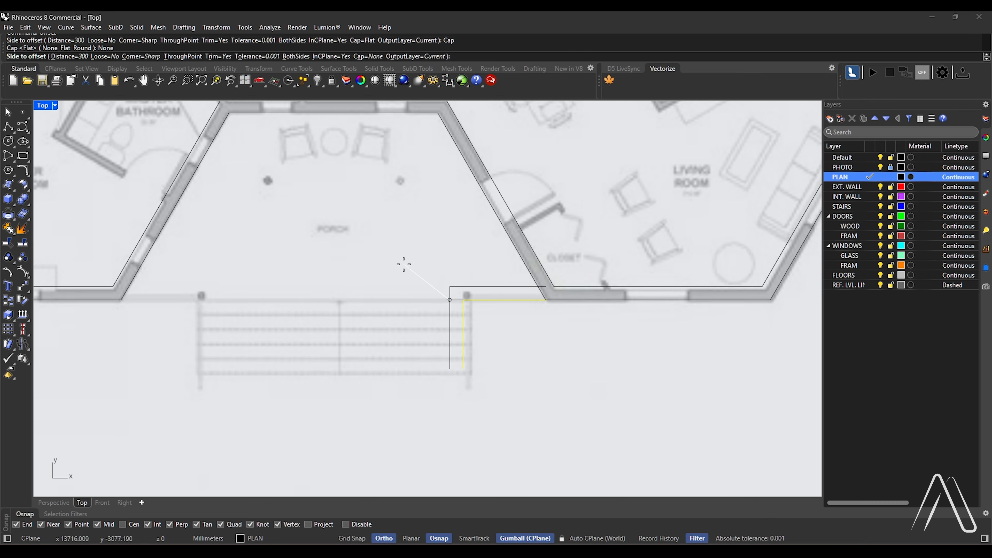
pyautogui.click(403, 264)
pyautogui.scroll(6, 461, 311)
pyautogui.press('Escape')
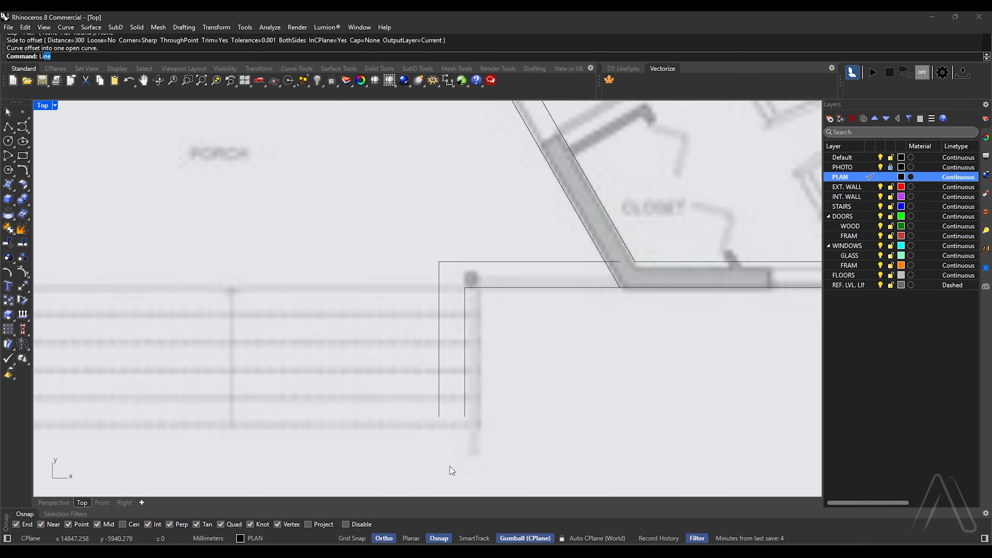
# Draw a line closing the stair-end gap between the original and offset porch-edge curves, and join the three curves
pyautogui.press('Return')
pyautogui.click(439, 417)
pyautogui.click(465, 416)
pyautogui.moveTo(505, 208); pyautogui.dragTo(331, 461)
pyautogui.write('Join')
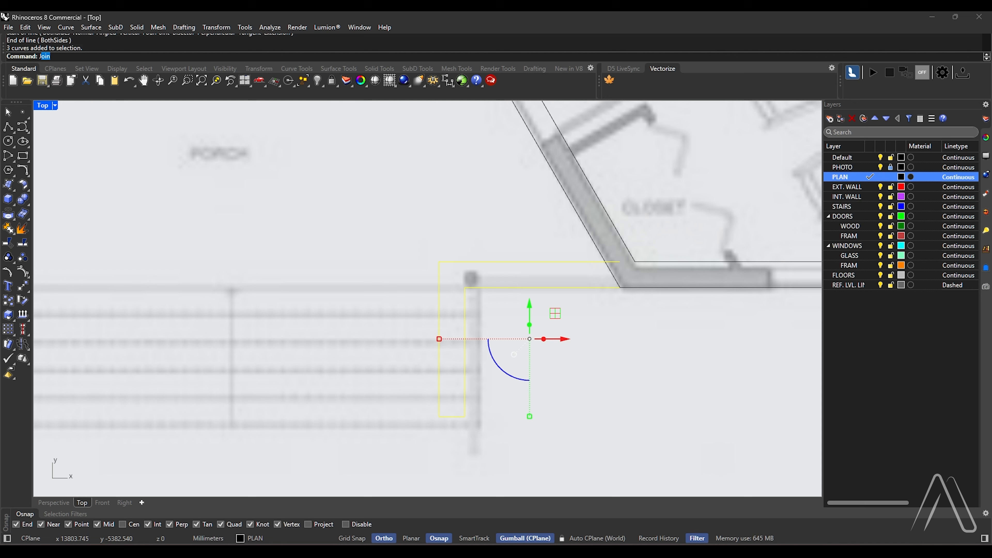
pyautogui.press('Return')
# Trim the part of the porch-edge curve that overlaps the exterior wall at the closet corner
pyautogui.write('Trim')
pyautogui.press('Return')
pyautogui.moveTo(627, 190); pyautogui.dragTo(505, 307)
pyautogui.press('Return')
pyautogui.click(614, 262)
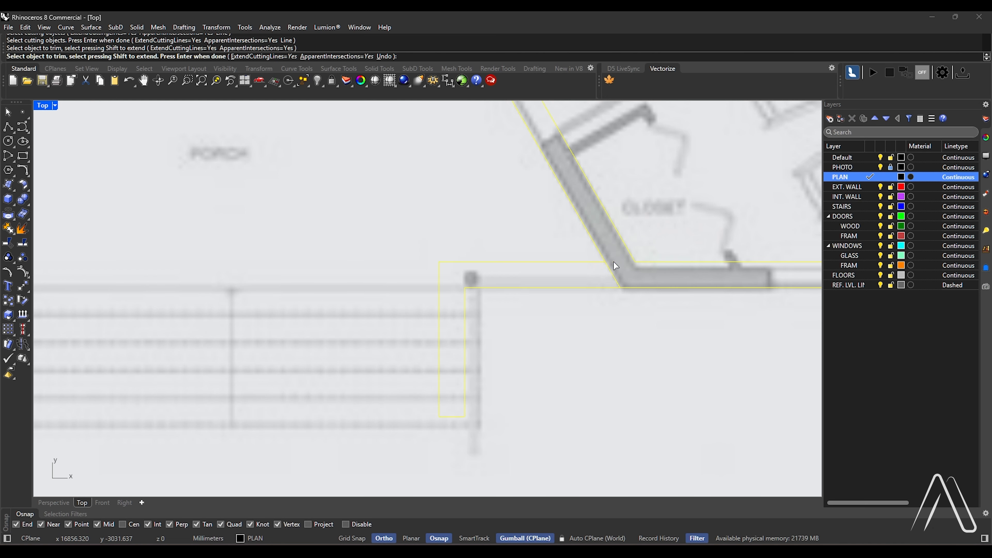
pyautogui.press('Return')
# Mirror the trimmed stair-side curve to the other side of the porch about the midpoint of the rear porch wall
pyautogui.moveTo(500, 228); pyautogui.dragTo(455, 309)
pyautogui.scroll(-5, 547, 412)
pyautogui.write('Mirror')
pyautogui.press('Return')
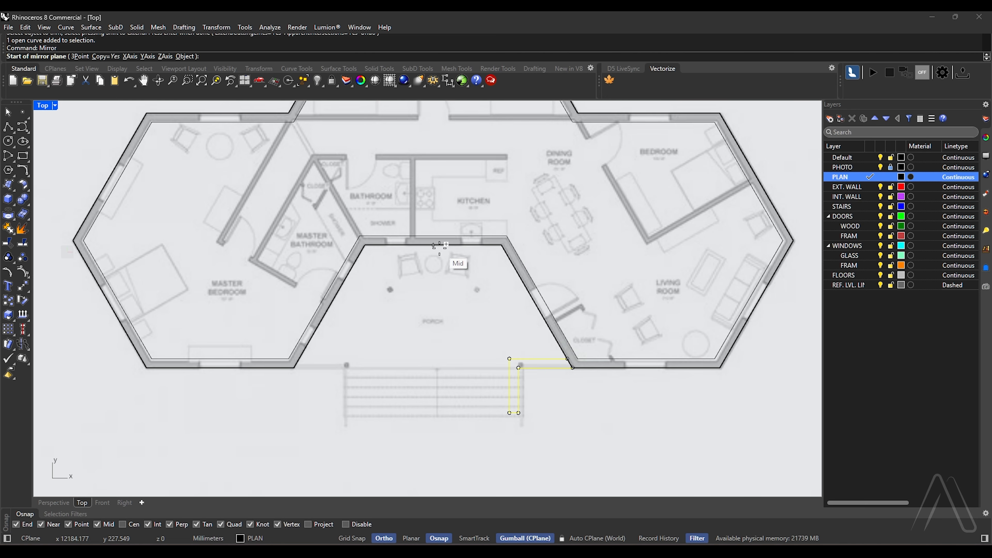
pyautogui.click(435, 245)
pyautogui.click(430, 322)
# Draw a line across the head of the porch stairs between the inner corners of the two side outlines
pyautogui.scroll(3, 485, 375)
pyautogui.press('Return')
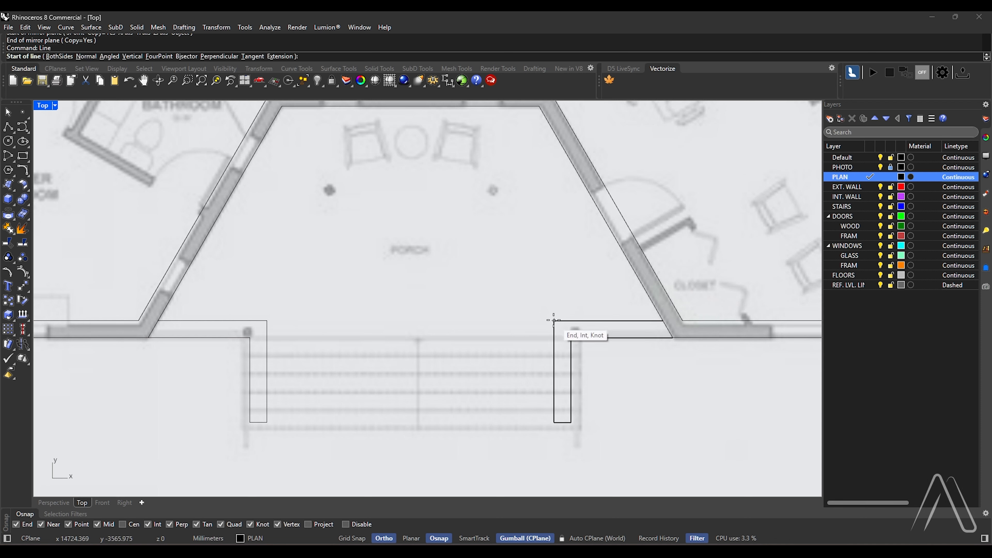
pyautogui.click(555, 321)
pyautogui.click(267, 321)
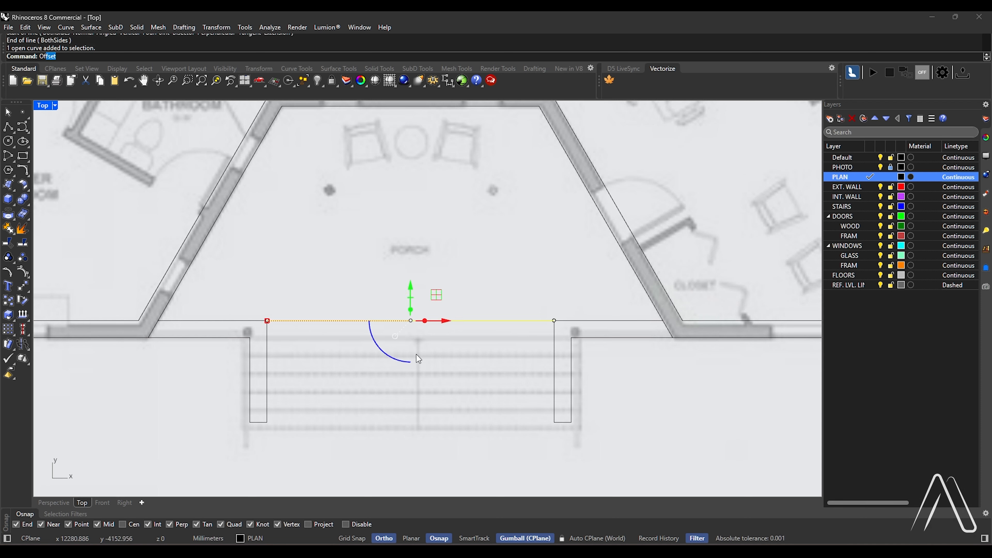
# Offset the line at the stair head repeatedly by 300 mm away from the porch to form the step edges
pyautogui.press('Return')
pyautogui.click(420, 399)
pyautogui.press('Return')
pyautogui.click(476, 338)
pyautogui.click(481, 359)
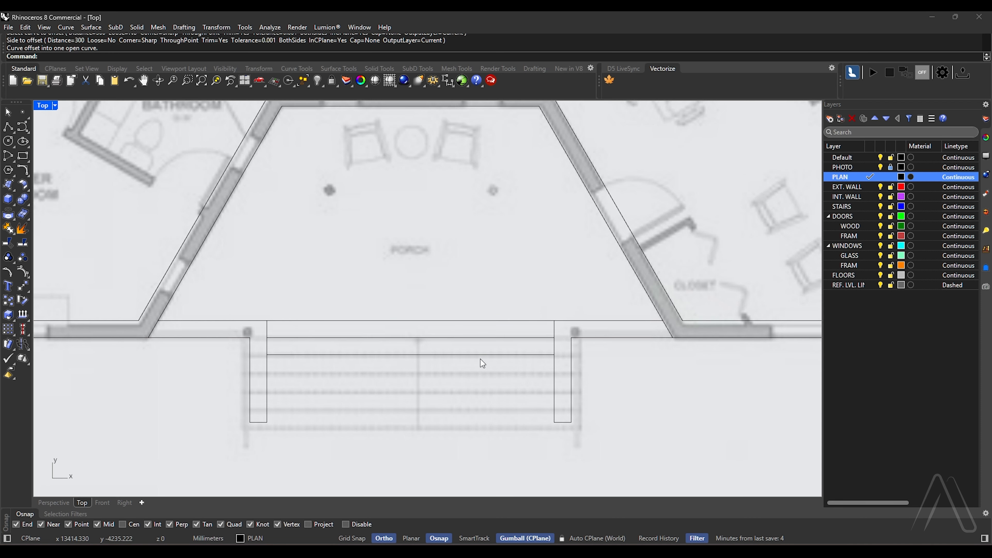
pyautogui.press('Return')
pyautogui.click(483, 355)
pyautogui.click(488, 366)
pyautogui.press('Return')
pyautogui.click(489, 372)
pyautogui.click(491, 385)
pyautogui.click(494, 404)
pyautogui.scroll(-10, 479, 371)
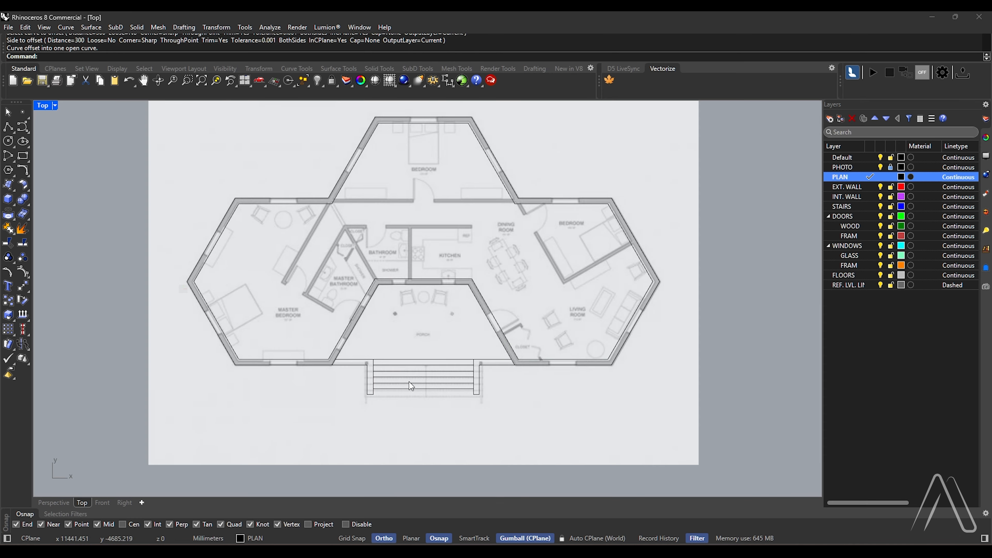
# Draw lines across the wall thickness at the midpoints of the master bedroom's lower horizontal wall and lower outer diagonal wall
pyautogui.scroll(2, 406, 364)
pyautogui.scroll(3, 247, 335)
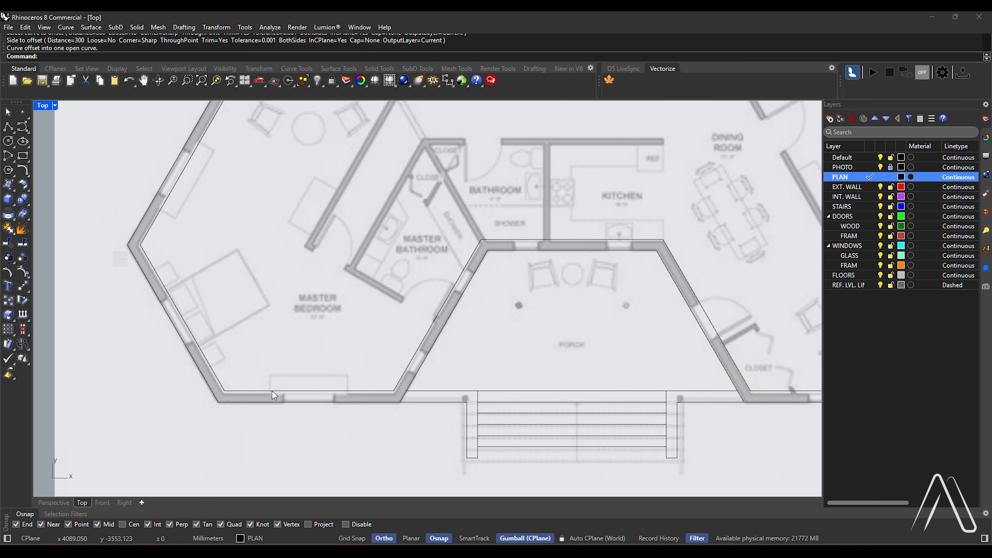
pyautogui.write('line')
pyautogui.press('Return')
pyautogui.scroll(3, 273, 391)
pyautogui.click(345, 381)
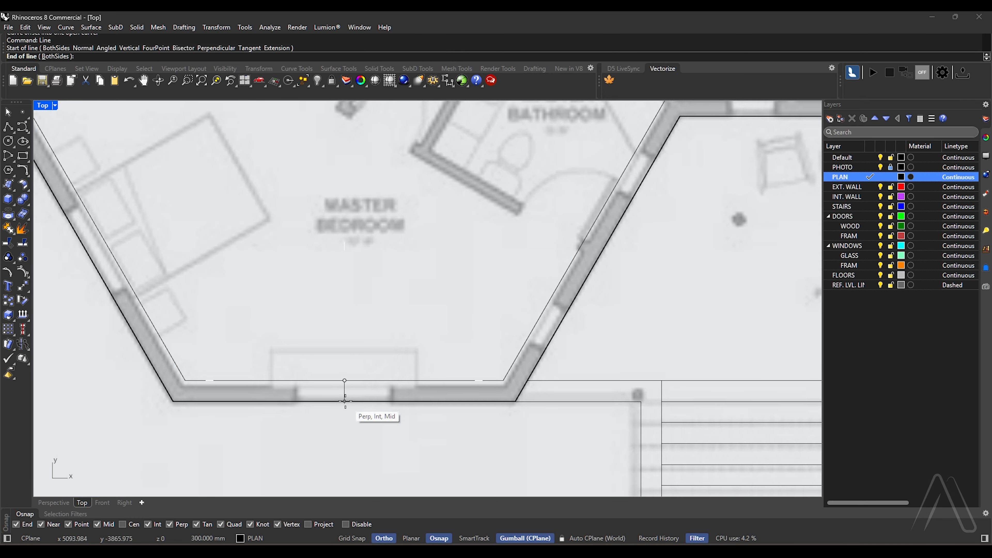
pyautogui.click(344, 402)
pyautogui.press('Return')
pyautogui.click(104, 238)
pyautogui.click(82, 266)
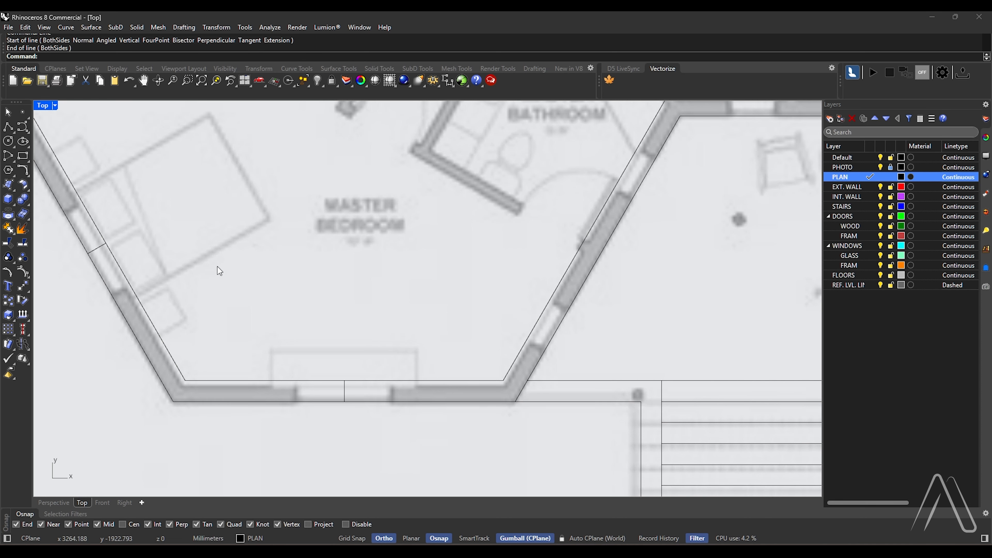
# Offset the centre line in the master bedroom's lower horizontal wall 750 mm to both sides
pyautogui.scroll(-2, 235, 275)
pyautogui.write('Offset')
pyautogui.press('Return')
pyautogui.write('750')
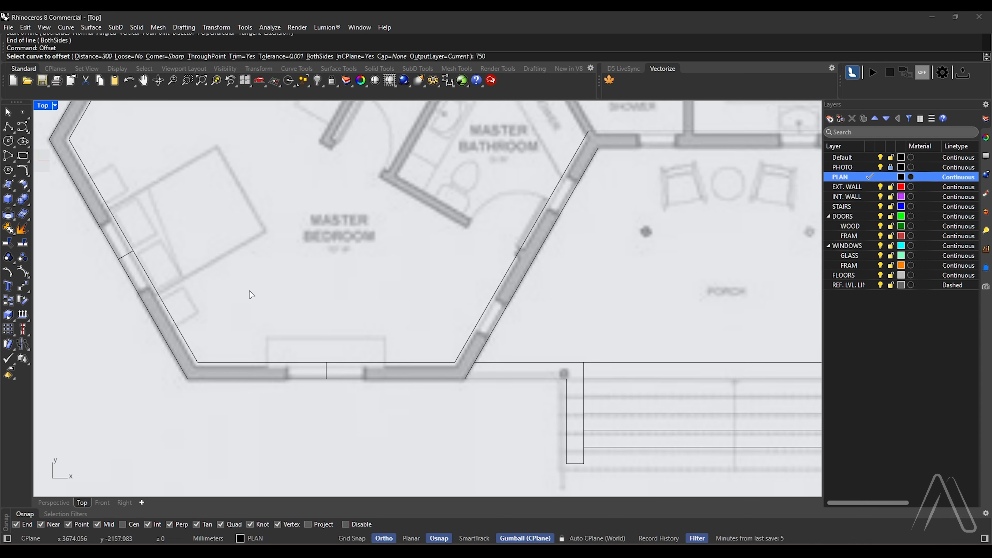
pyautogui.press('Return')
pyautogui.scroll(1, 289, 352)
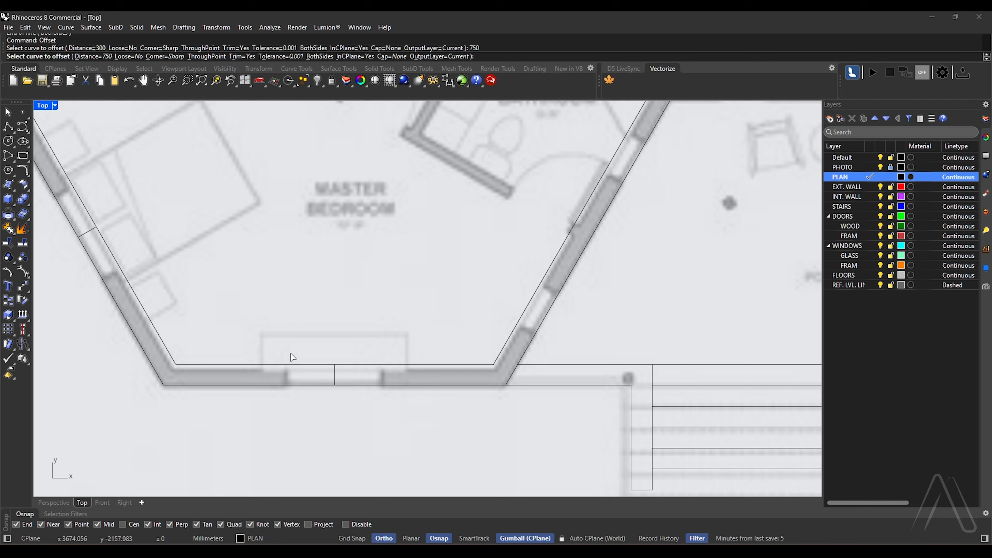
pyautogui.write('B')
pyautogui.press('Return')
pyautogui.click(335, 383)
pyautogui.click(178, 316)
# Offset the centre line in the master bedroom's outer diagonal wall 750 mm to both sides
pyautogui.press('Return')
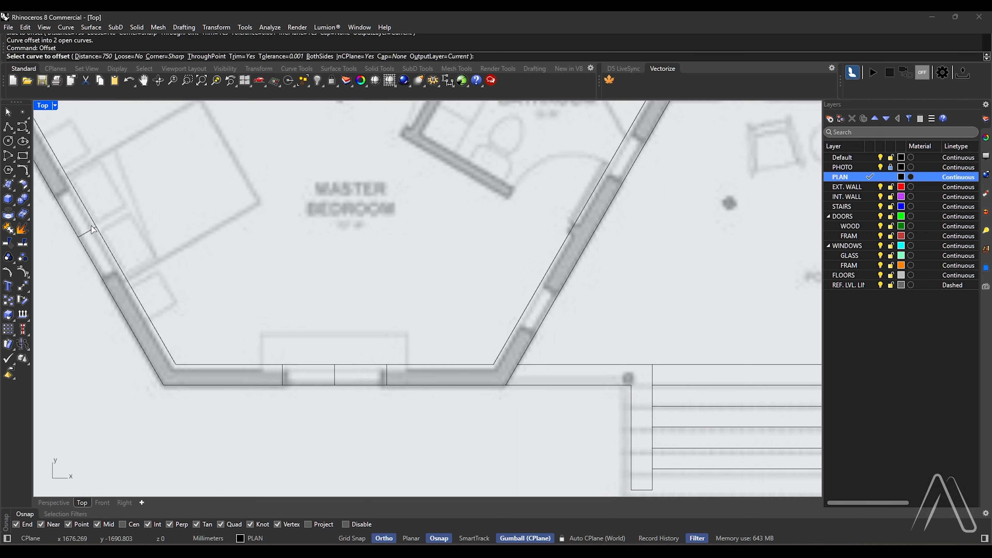
pyautogui.click(94, 231)
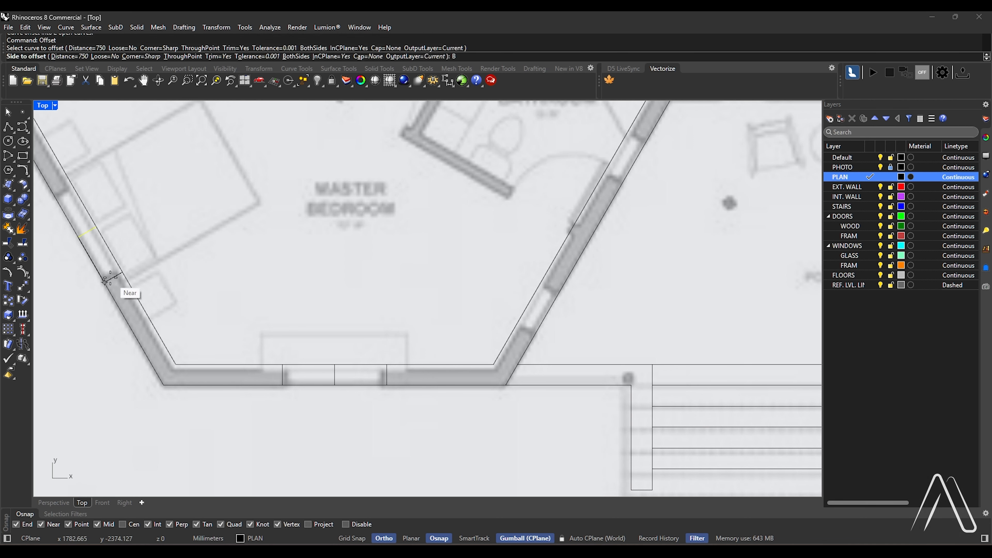
pyautogui.press('Return')
pyautogui.click(105, 280)
# Delete the two centre lines between the window jambs in the master bedroom's diagonal and lower walls
pyautogui.click(96, 232)
pyautogui.click(93, 232)
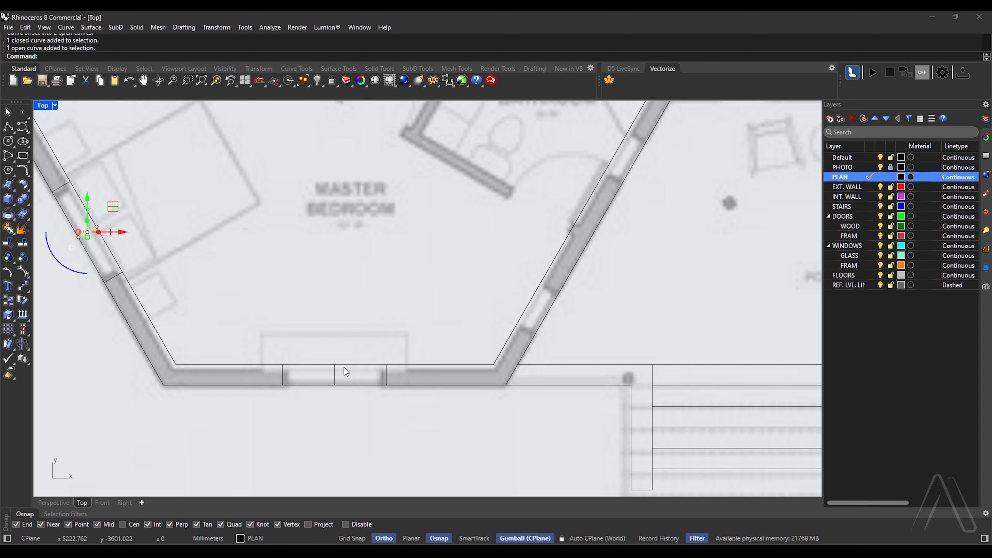
pyautogui.press('Delete')
pyautogui.click(332, 376)
pyautogui.press('Delete')
# Mirror the master bedroom's window jamb lines to the wing's upper walls about the horizontal axis through its outermost corner
pyautogui.scroll(-5, 378, 398)
pyautogui.moveTo(147, 270); pyautogui.dragTo(395, 438)
pyautogui.write('mirror')
pyautogui.press('Return')
pyautogui.click(173, 233)
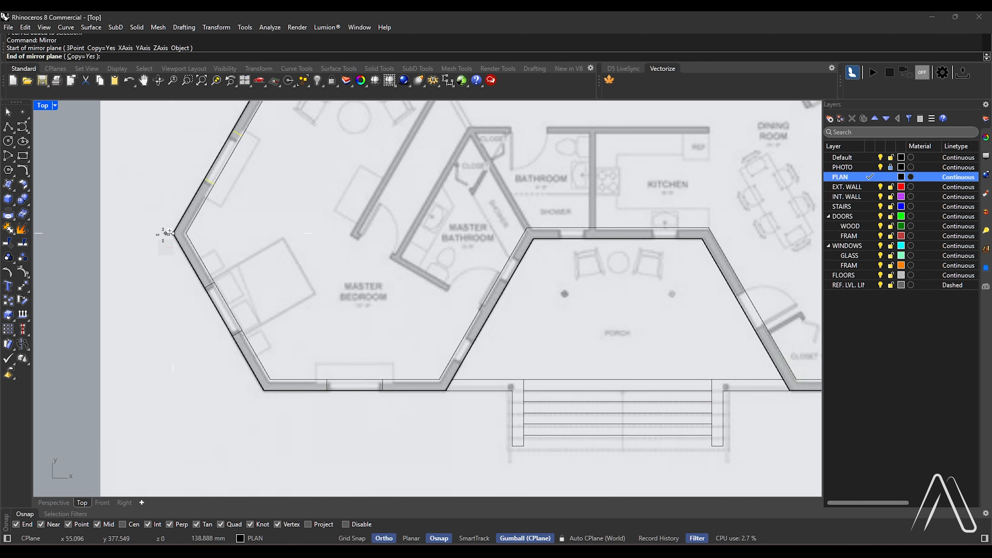
pyautogui.click(163, 234)
# Mirror the eight window jamb lines of the master bedroom wing to the living room wing about the house's vertical centre axis
pyautogui.scroll(-8, 252, 344)
pyautogui.moveTo(200, 207); pyautogui.dragTo(329, 405)
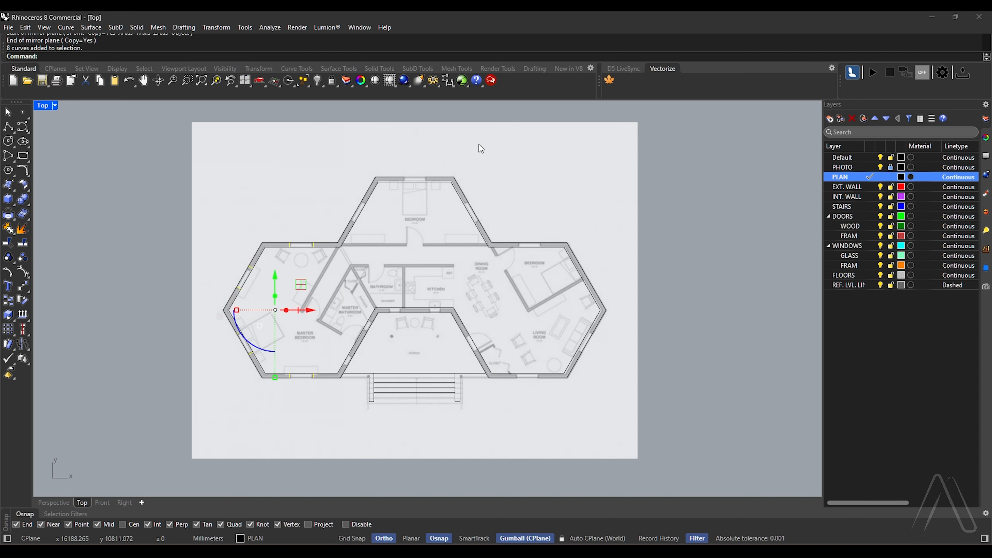
pyautogui.scroll(1, 478, 145)
pyautogui.press('Return')
pyautogui.click(399, 192)
pyautogui.click(404, 258)
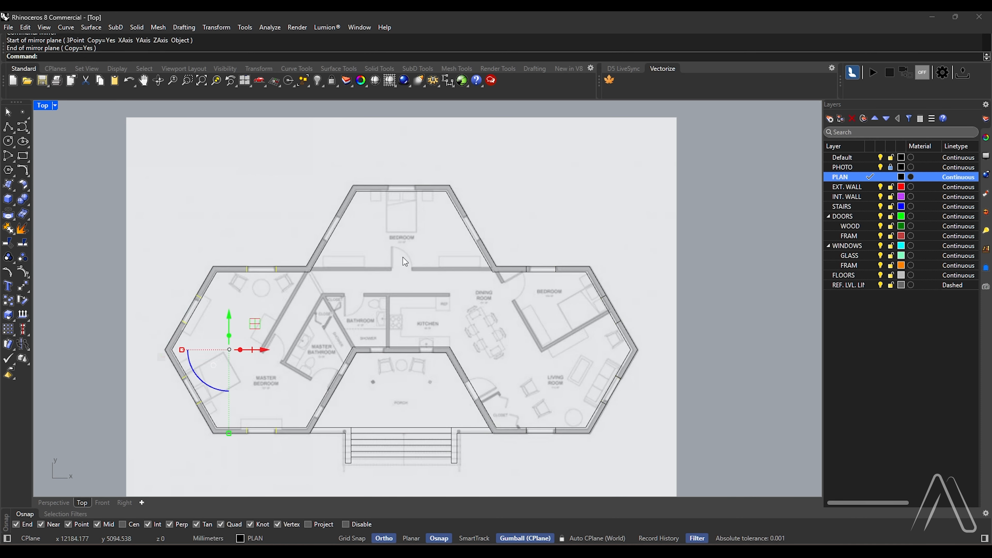
pyautogui.hotkey('ctrl', 'z')
# Move the two jamb lines from the living room wing's upper diagonal wall to the matching diagonal wall of the top bedroom
pyautogui.scroll(1, 511, 282)
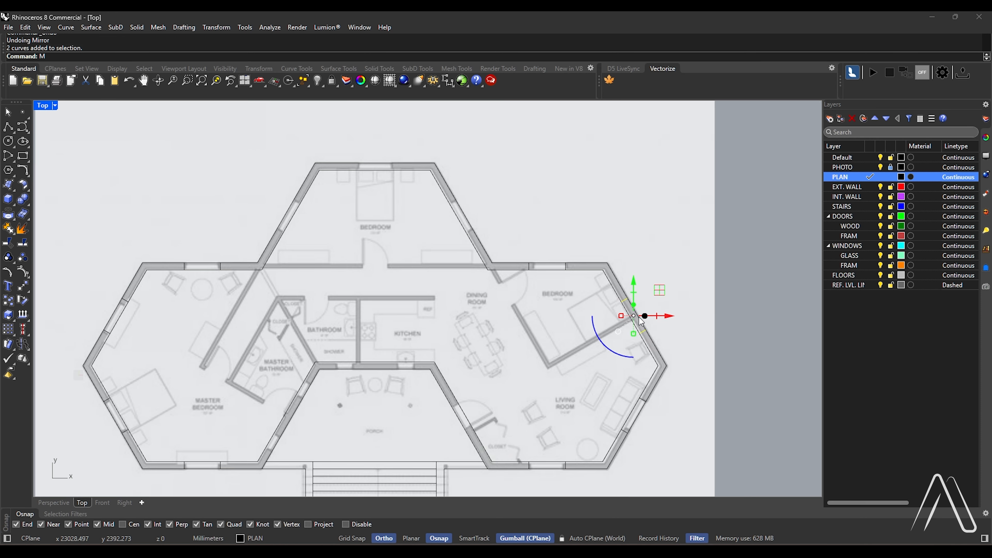
pyautogui.press('Return')
pyautogui.click(608, 263)
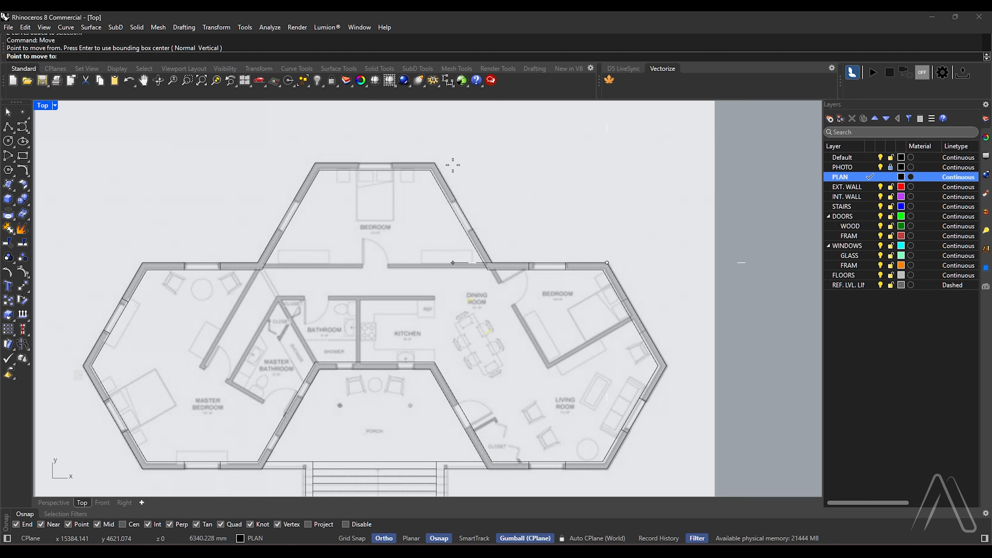
pyautogui.click(435, 163)
pyautogui.click(359, 243)
# Copy the four jamb lines of the master bedroom wing's upper walls to the top bedroom, from wall corner to wall corner
pyautogui.moveTo(92, 231); pyautogui.dragTo(226, 358)
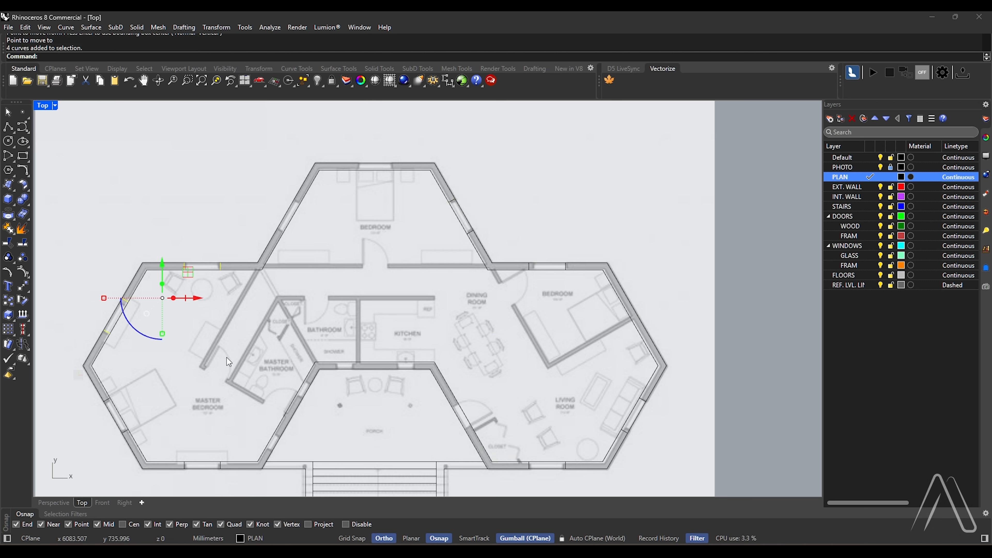
pyautogui.write('Copy')
pyautogui.press('Return')
pyautogui.click(143, 262)
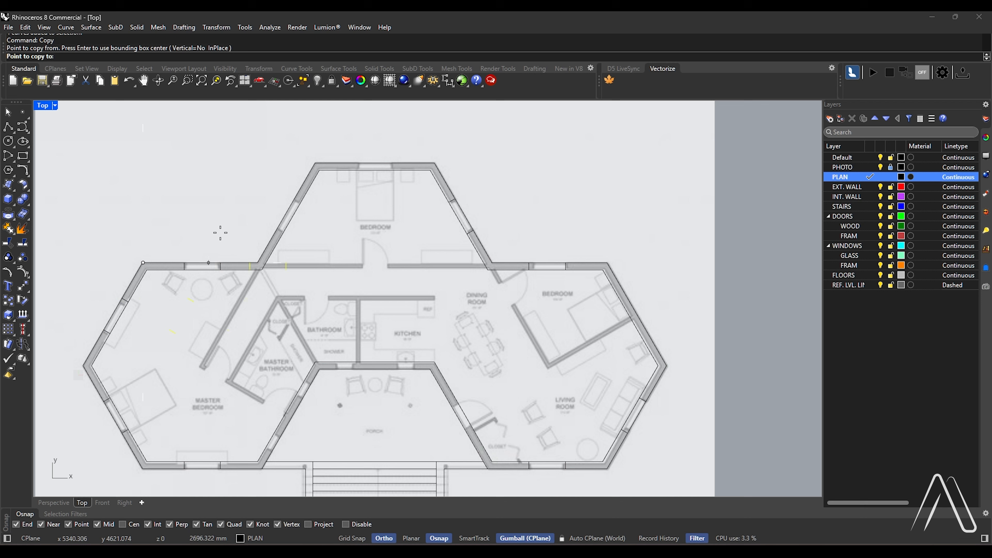
pyautogui.click(314, 163)
pyautogui.press('Return')
# Draw a line across the wall thickness at the midpoint of the diagonal wall between the master bedroom and porch
pyautogui.scroll(-3, 327, 192)
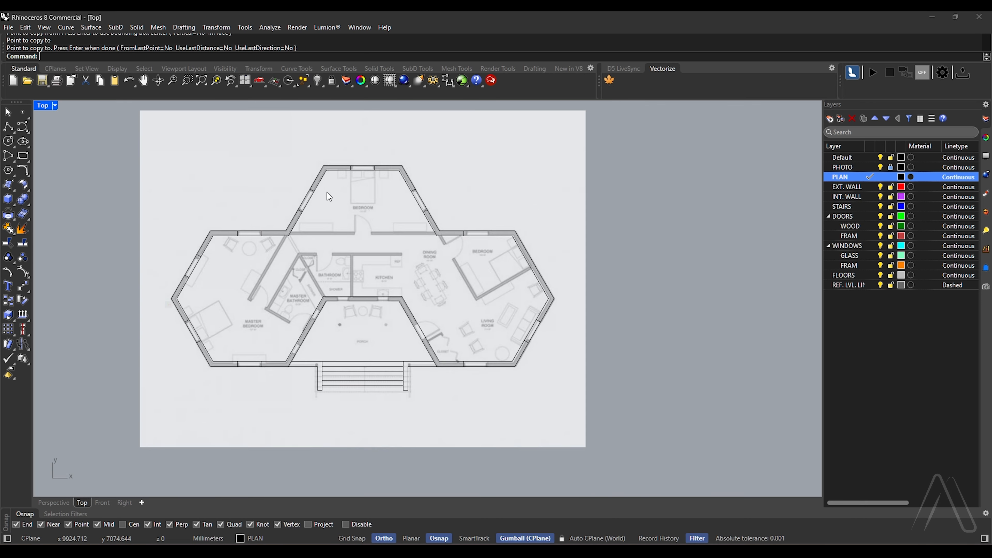
pyautogui.scroll(3, 397, 254)
pyautogui.scroll(6, 277, 412)
pyautogui.scroll(-2, 315, 325)
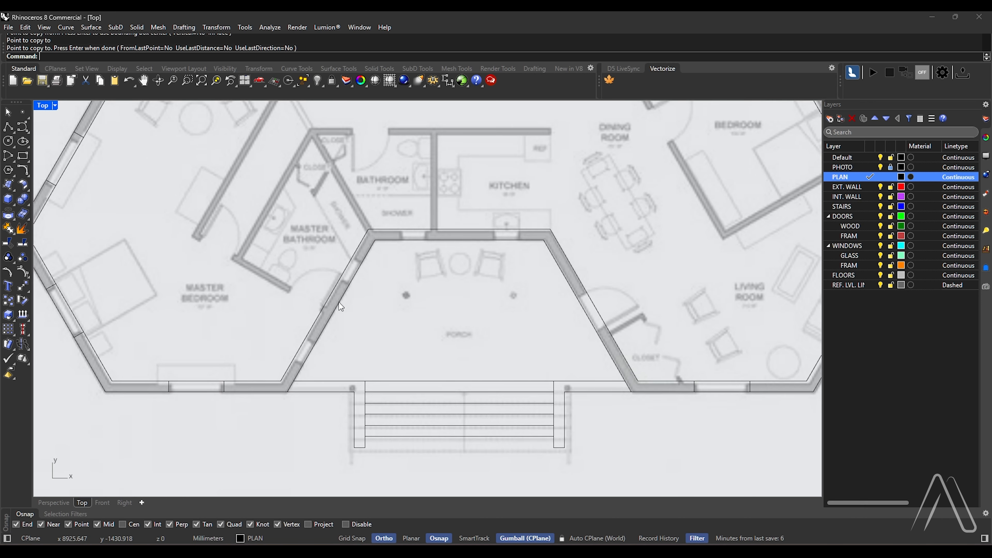
pyautogui.write('Line')
pyautogui.press('Return')
pyautogui.scroll(6, 346, 299)
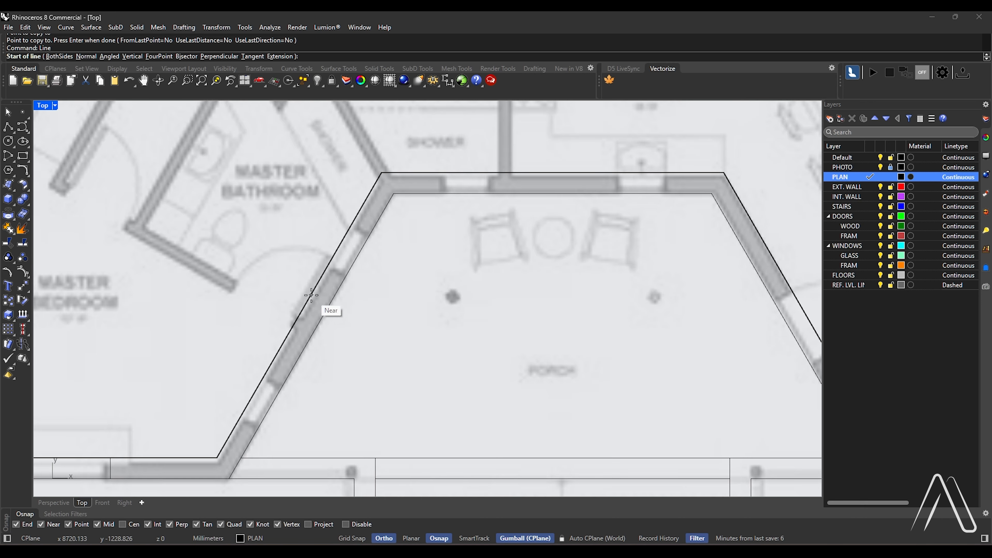
pyautogui.click(299, 318)
pyautogui.click(318, 325)
# Move the midpoint line 1000 mm along the diagonal porch wall toward the stairs
pyautogui.scroll(2, 319, 324)
pyautogui.click(347, 273)
pyautogui.scroll(-3, 358, 318)
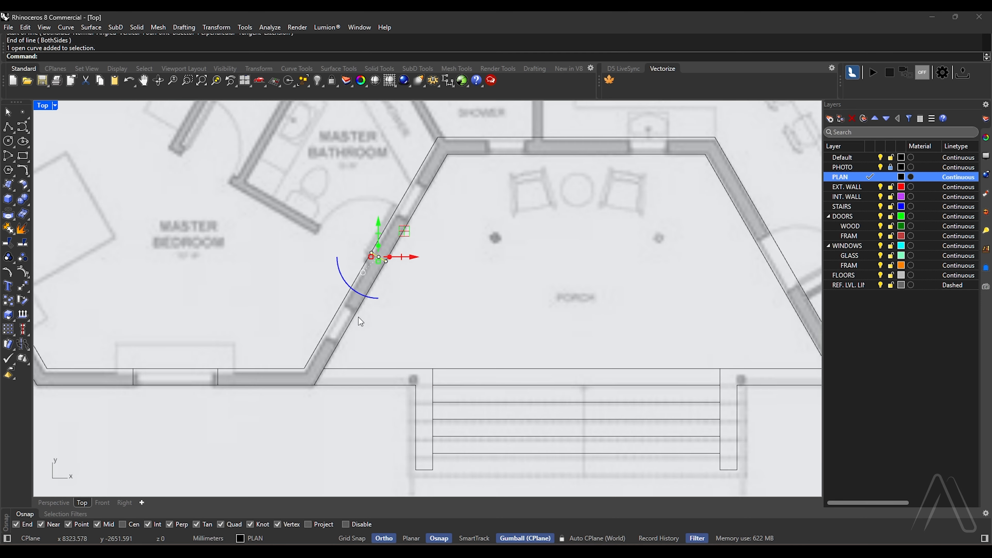
pyautogui.scroll(3, 359, 317)
pyautogui.write('move')
pyautogui.press('Return')
pyautogui.click(400, 232)
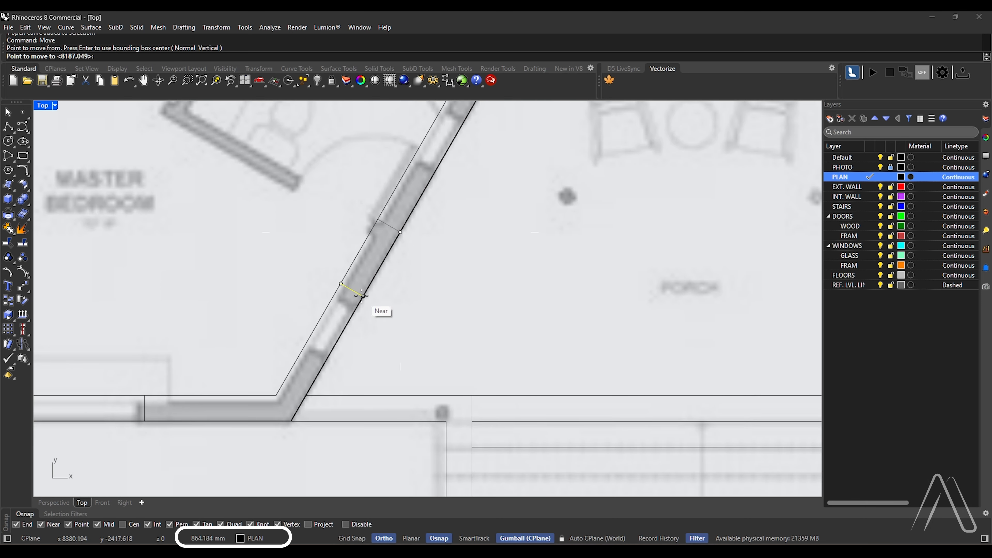
pyautogui.scroll(2, 363, 305)
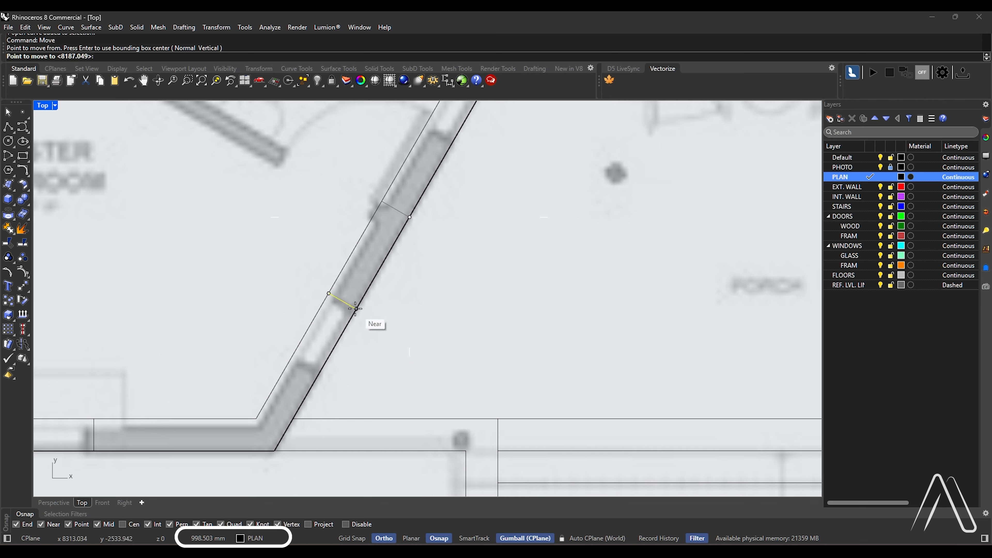
pyautogui.write('1000')
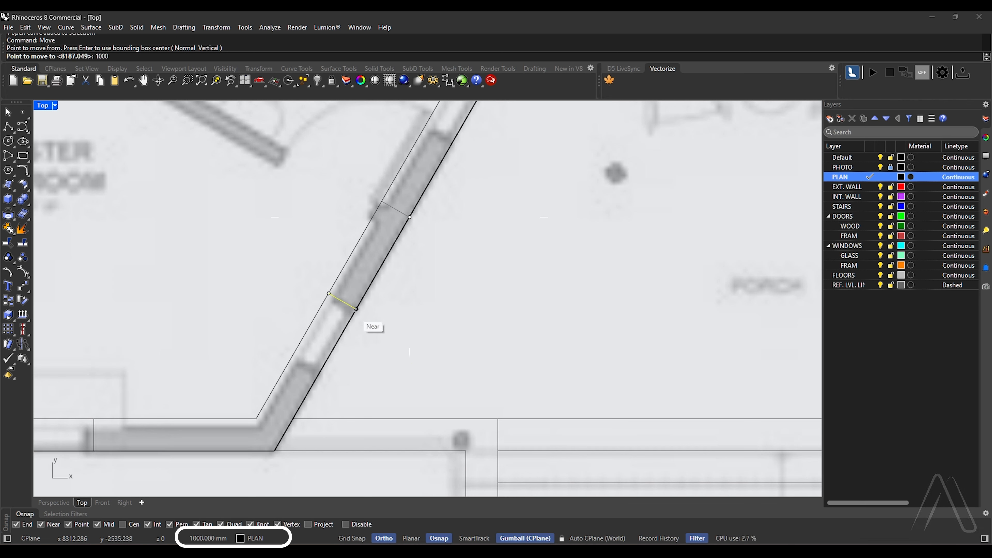
pyautogui.press('Return')
# Offset the moved line 750 mm toward the lower wall corner to form the other jamb of the window
pyautogui.write('offset')
pyautogui.press('Return')
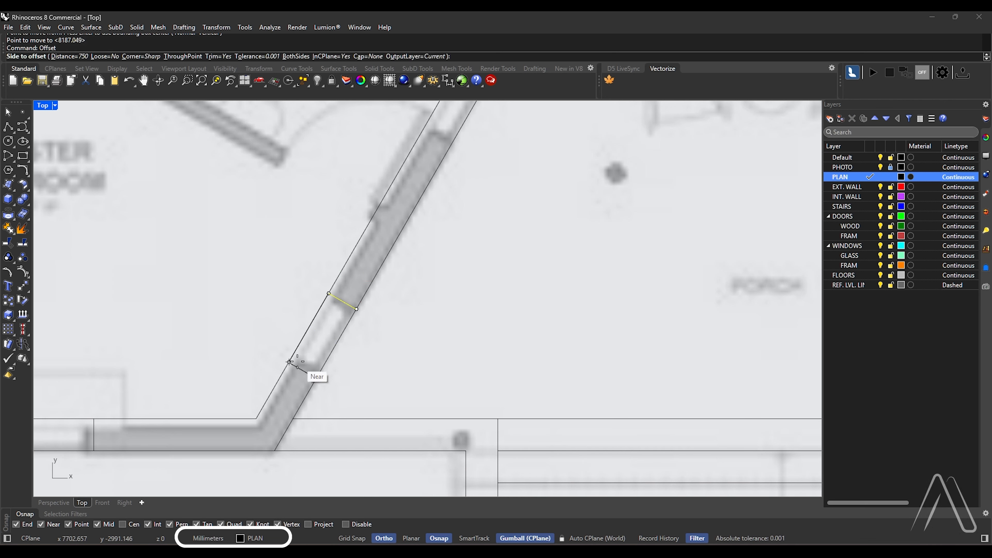
pyautogui.click(289, 361)
pyautogui.moveTo(261, 250); pyautogui.dragTo(397, 410)
pyautogui.click(360, 367)
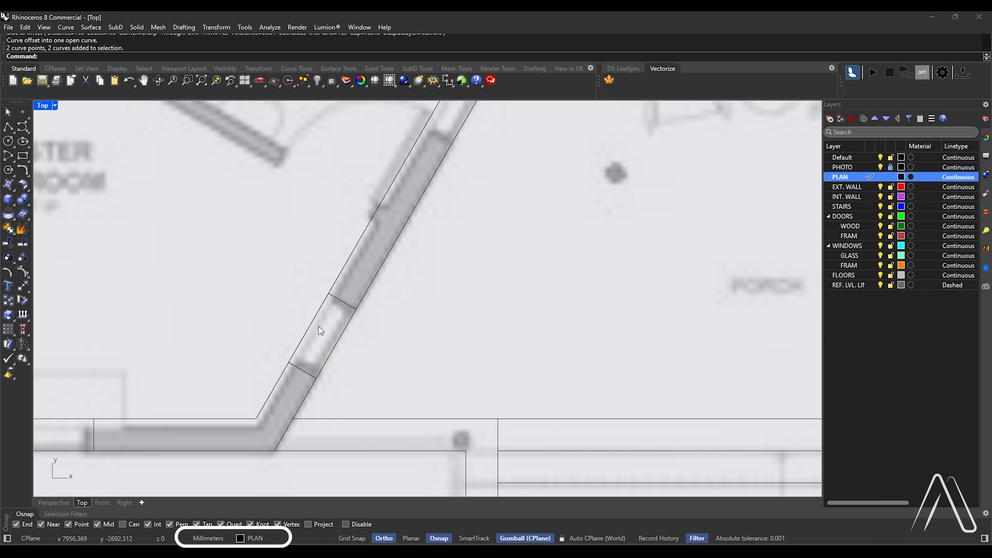
# Copy the two window jamb lines 2550 mm up the same diagonal wall to the master bathroom window
pyautogui.write('Copy')
pyautogui.press('Return')
pyautogui.moveTo(267, 278); pyautogui.dragTo(360, 383)
pyautogui.press('Return')
pyautogui.scroll(-2, 320, 382)
pyautogui.click(317, 379)
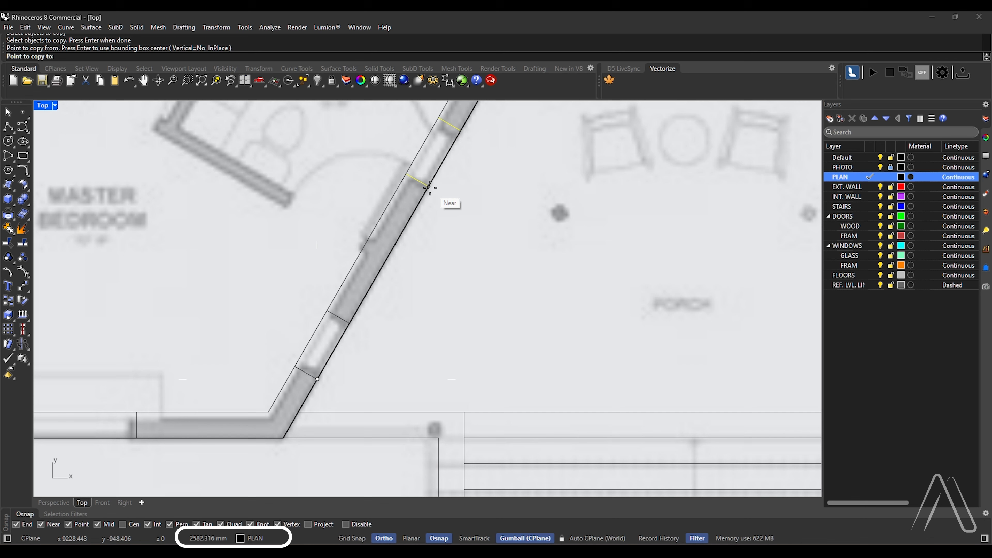
pyautogui.write('255')
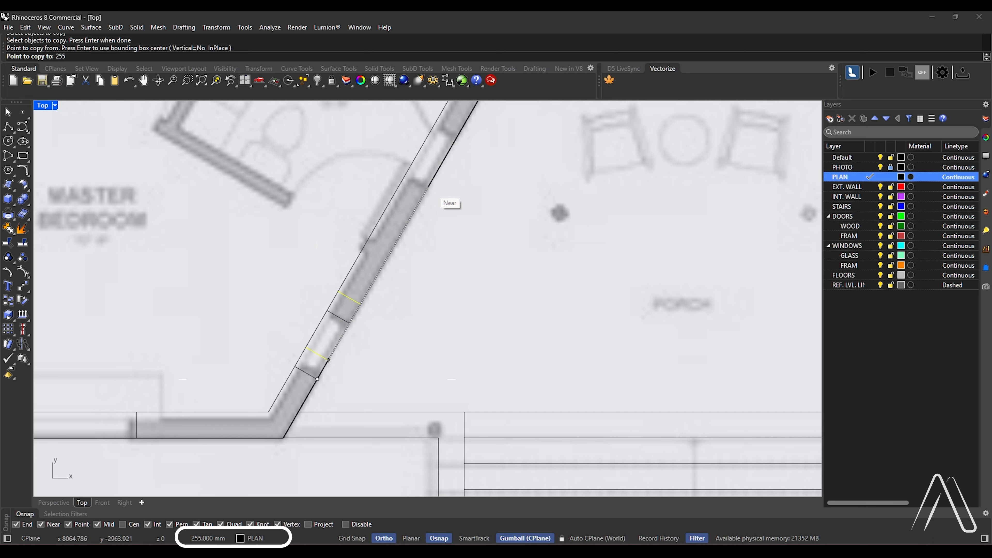
pyautogui.write('0')
pyautogui.click(429, 187)
pyautogui.scroll(-4, 346, 347)
pyautogui.press('Return')
# Draw a line across the wall thickness at the midpoint of the porch's rear wall and select it
pyautogui.moveTo(558, 164); pyautogui.dragTo(481, 229, button='right')
pyautogui.scroll(2, 481, 228)
pyautogui.write('Li')
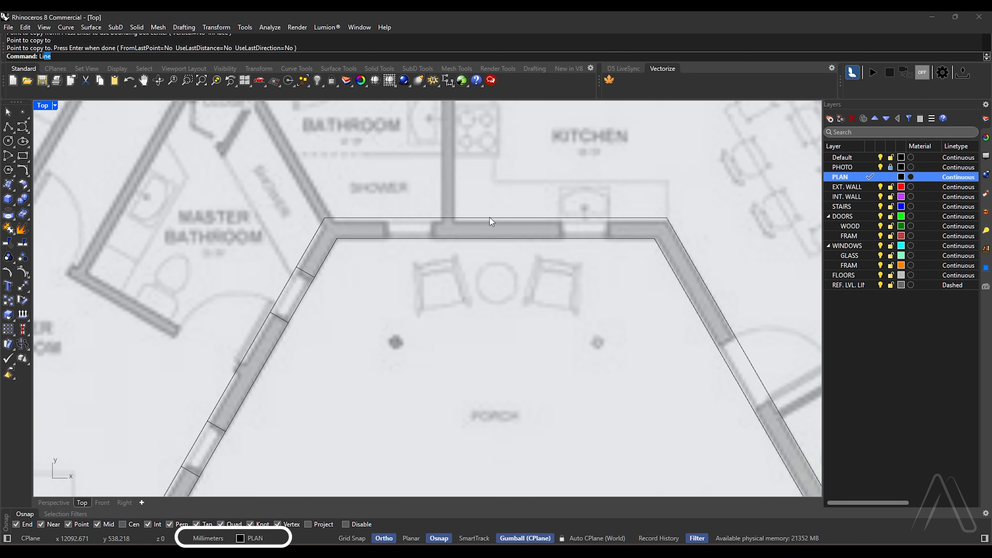
pyautogui.write('ne')
pyautogui.press('Return')
pyautogui.click(493, 218)
pyautogui.click(494, 240)
pyautogui.click(495, 228)
pyautogui.scroll(2, 496, 239)
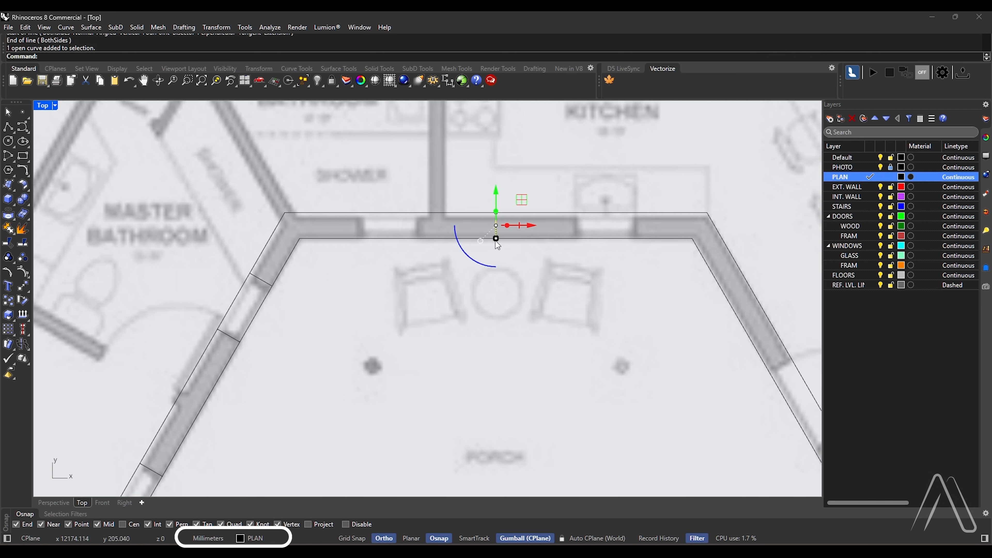
# Move the midpoint line along the porch's rear wall to the near edge of the shower window
pyautogui.write('M')
pyautogui.press('Return')
pyautogui.click(495, 279)
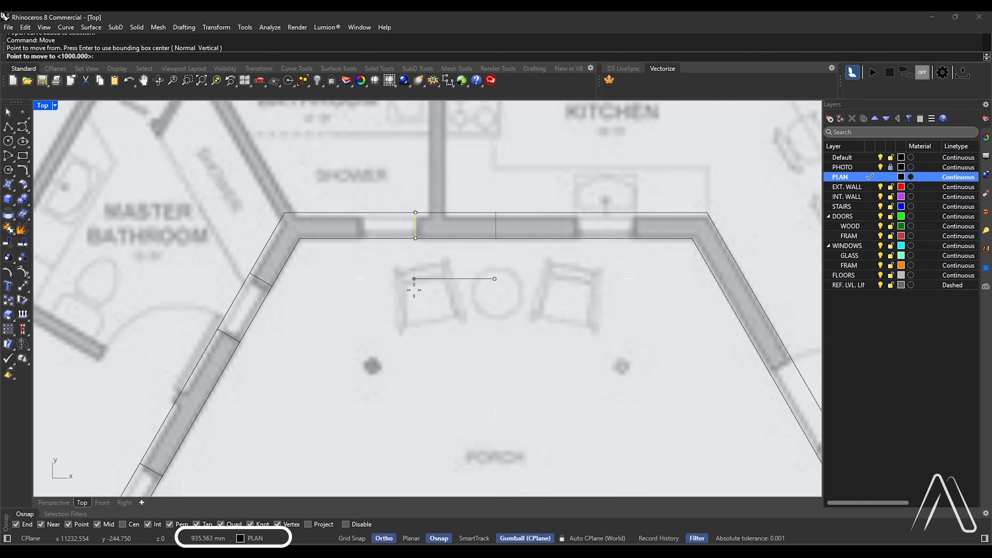
pyautogui.click(414, 290)
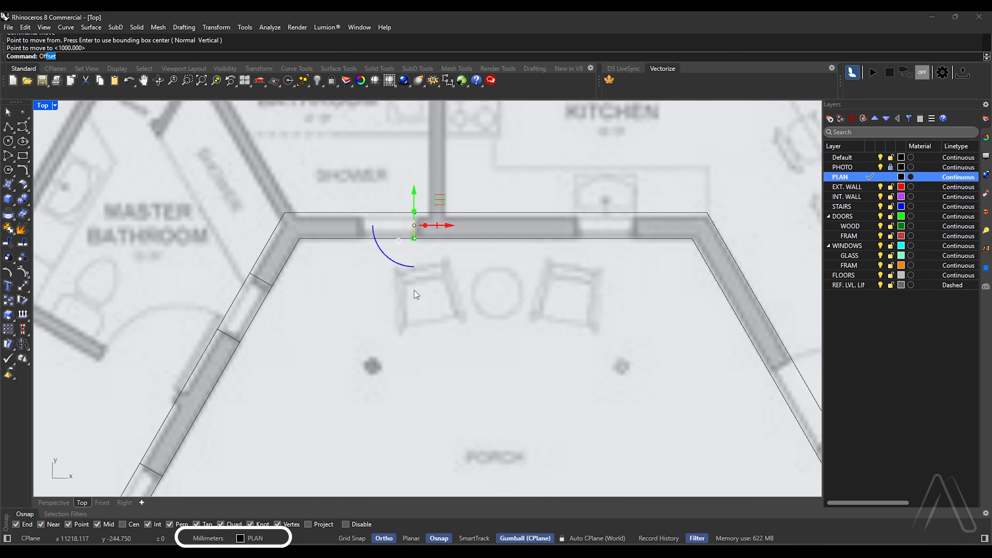
# Offset the moved line 750 mm toward the master bathroom to form the other jamb of the shower window
pyautogui.write('Of')
pyautogui.press('Return')
pyautogui.click(312, 163)
# Copy the two shower window jamb lines 2600 mm along the porch's rear wall to the kitchen window
pyautogui.moveTo(312, 163); pyautogui.dragTo(400, 257)
pyautogui.write('Copy')
pyautogui.press('Return')
pyautogui.click(392, 300)
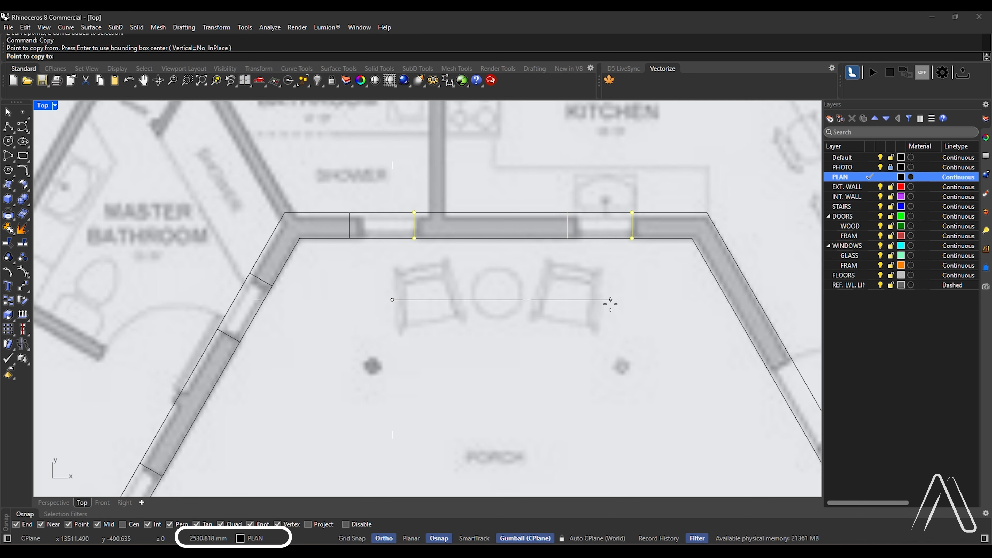
pyautogui.write('2600')
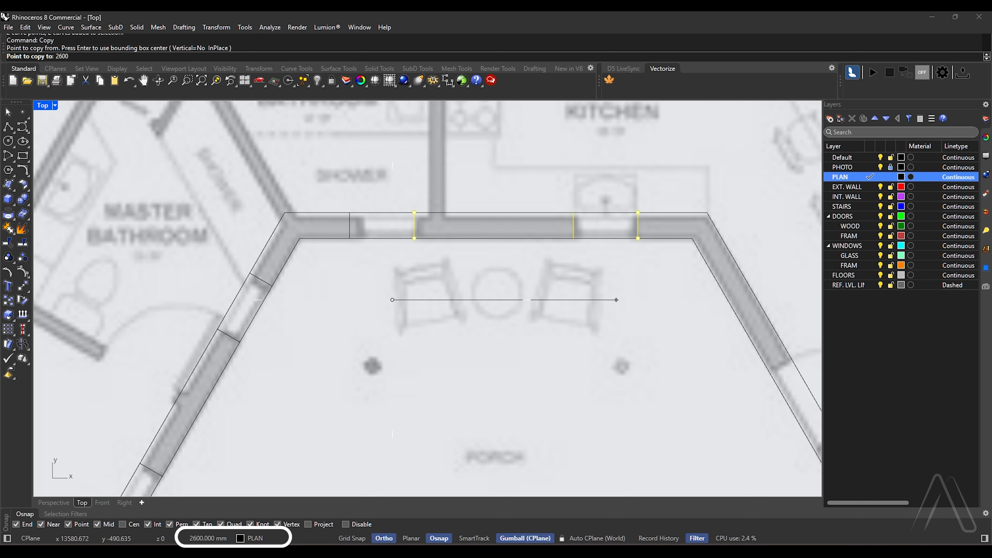
pyautogui.press('Return')
pyautogui.click(618, 300)
pyautogui.scroll(-10, 515, 283)
pyautogui.press('Return')
# Draw a line across the thickness of the porch's diagonal wall at its midpoint, inside the living room door opening
pyautogui.scroll(8, 585, 328)
pyautogui.press('Return')
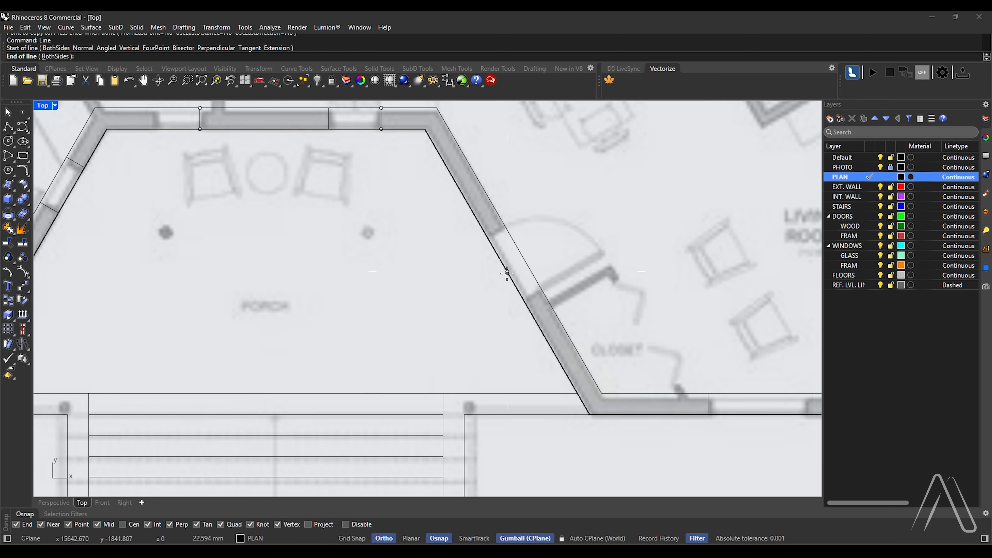
pyautogui.click(507, 272)
pyautogui.click(526, 266)
# Offset the door opening's centre line 500 mm to both sides as jambs and delete the centre line
pyautogui.write('Offset')
pyautogui.press('Return')
pyautogui.write('500')
pyautogui.press('Return')
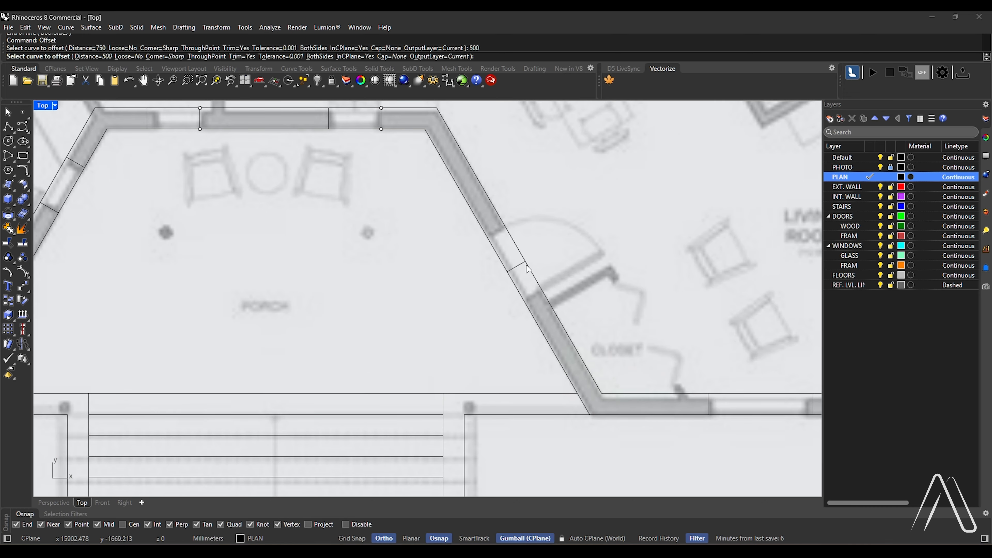
pyautogui.press('Return')
pyautogui.click(519, 265)
pyautogui.click(492, 238)
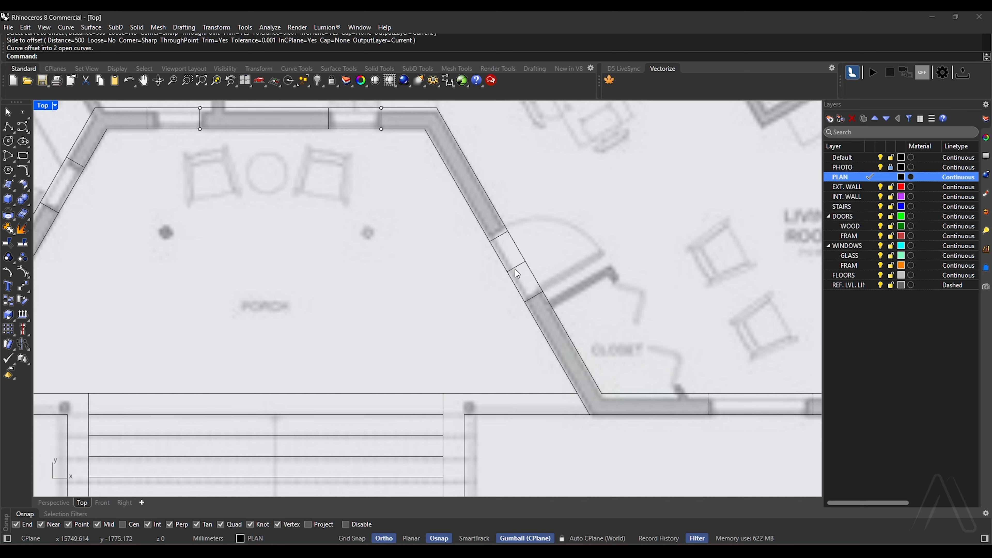
pyautogui.click(515, 268)
pyautogui.press('Delete')
# Copy the upper bedroom's left inner diagonal wall line from its upper end to its lower end, along the master bedroom wall
pyautogui.scroll(-10, 508, 301)
pyautogui.scroll(3, 469, 302)
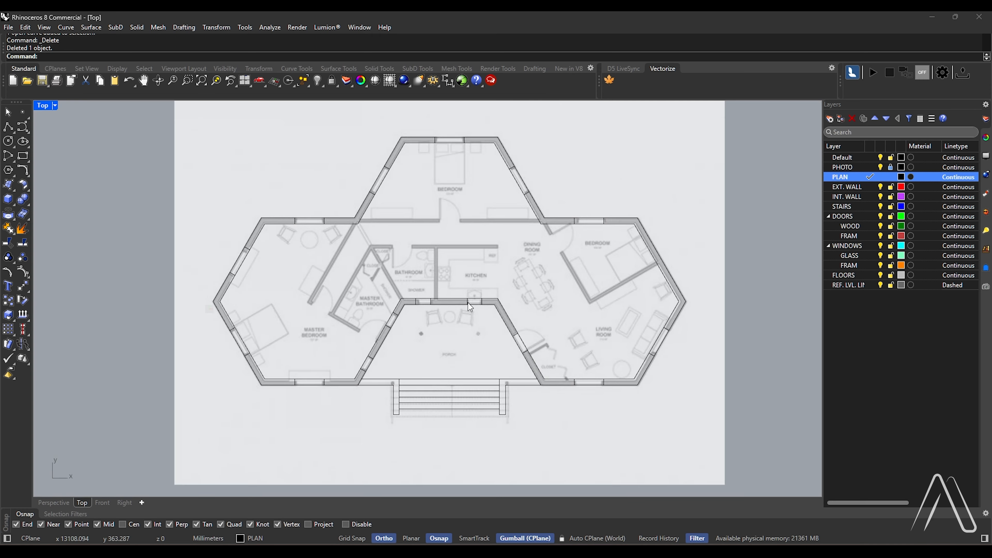
pyautogui.scroll(-1, 468, 313)
pyautogui.scroll(4, 379, 216)
pyautogui.scroll(-1, 308, 172)
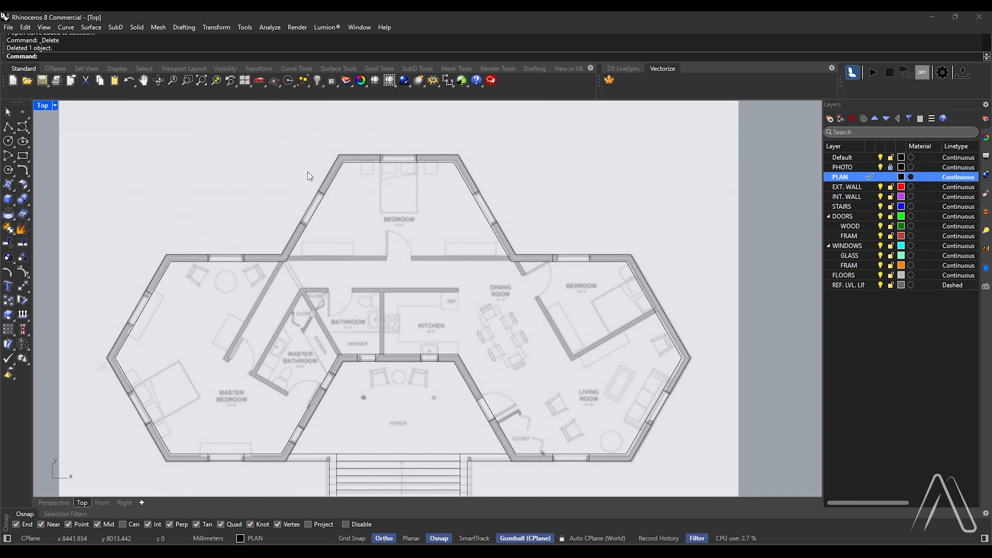
pyautogui.scroll(3, 340, 191)
pyautogui.click(340, 191)
pyautogui.moveTo(340, 192); pyautogui.dragTo(348, 135, button='right')
pyautogui.write('Copy')
pyautogui.press('Return')
pyautogui.click(352, 135)
pyautogui.click(264, 286)
pyautogui.press('Return')
# Mirror the copied diagonal line about the vertical axis through the midpoint of the upper bedroom's top wall
pyautogui.click(253, 309)
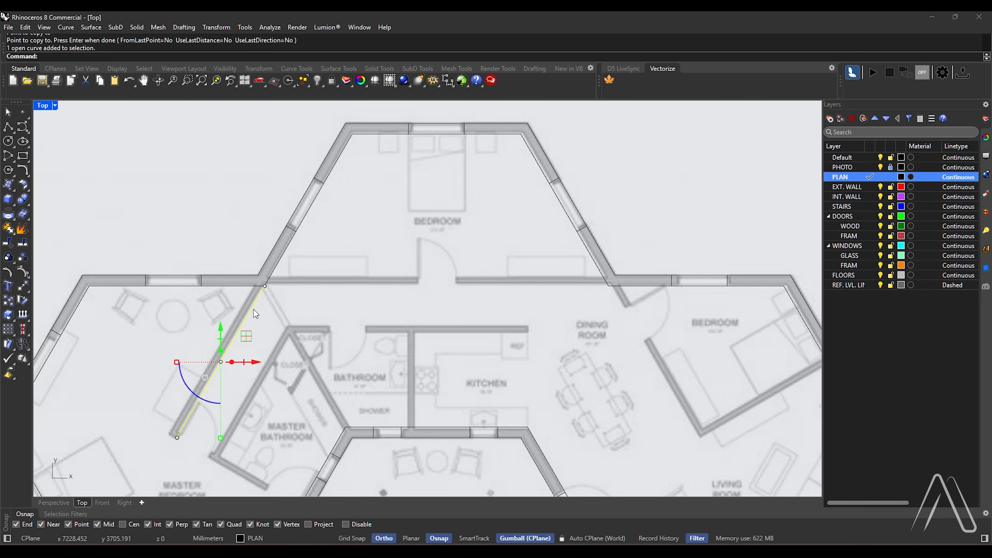
pyautogui.write('Mirror')
pyautogui.press('Return')
pyautogui.click(437, 134)
pyautogui.click(437, 240)
pyautogui.click(501, 321)
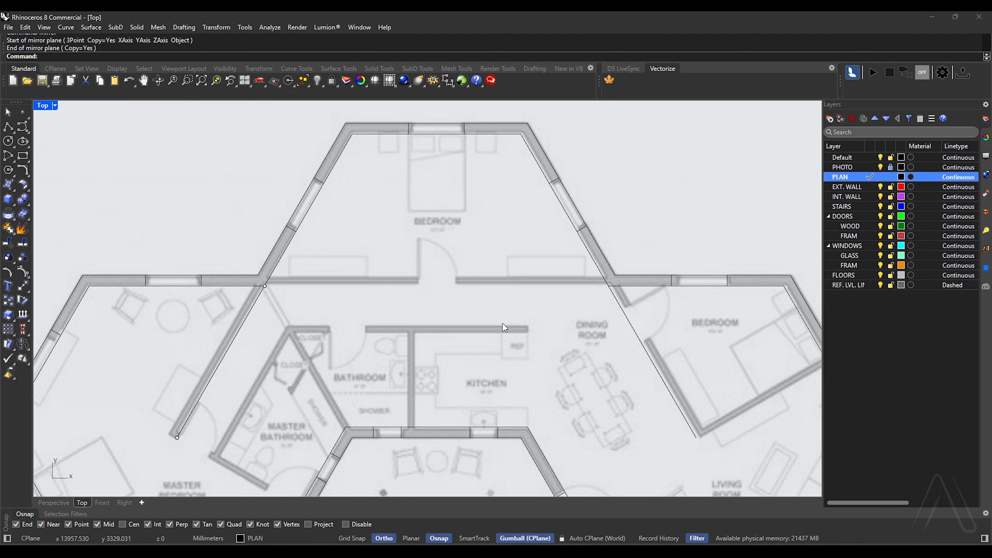
# Copy the inner line of the porch's rear wall about 2700 mm up to the top wall of the bathroom and kitchen
pyautogui.keyDown('ctrl'); pyautogui.keyDown('shift'); pyautogui.click(443, 426); pyautogui.keyUp('shift'); pyautogui.keyUp('ctrl')
pyautogui.scroll(2, 444, 425)
pyautogui.write('Co')
pyautogui.press('Return')
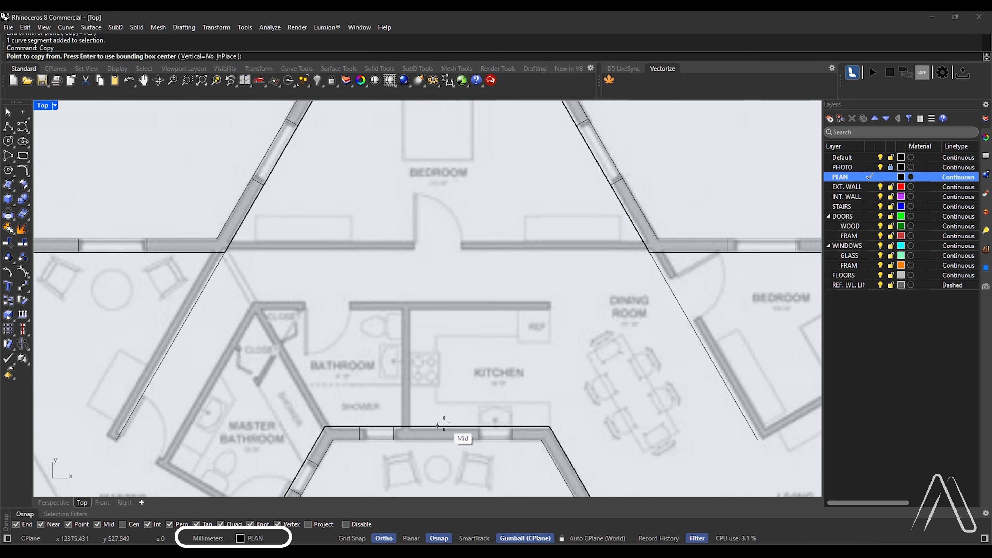
pyautogui.click(437, 426)
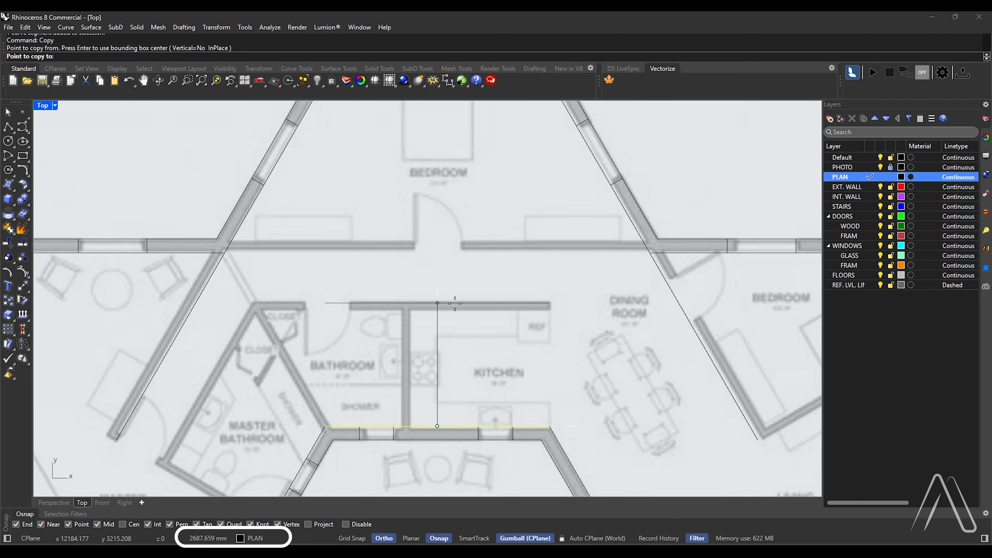
pyautogui.click(453, 303)
pyautogui.press('Return')
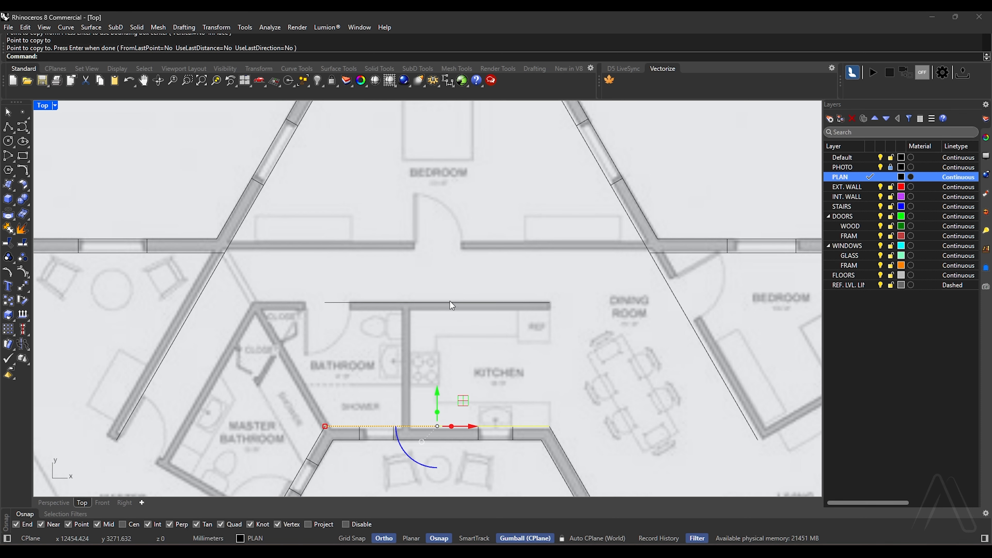
# Draw a horizontal line between the two inner wall corners below the upper bedroom
pyautogui.press('Escape')
pyautogui.write('l')
pyautogui.press('Return')
pyautogui.click(225, 253)
pyautogui.click(649, 253)
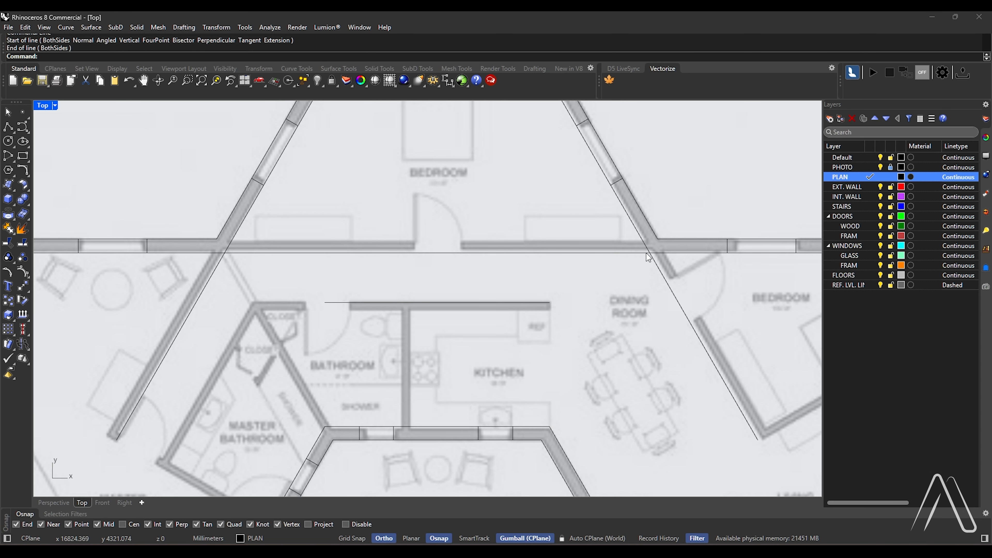
# Draw a line for the master bathroom's lower wall from the porch's diagonal wall to the lower end of the master bedroom line
pyautogui.scroll(-4, 490, 241)
pyautogui.scroll(6, 387, 380)
pyautogui.scroll(-2, 431, 343)
pyautogui.scroll(-5, 416, 328)
pyautogui.write('l')
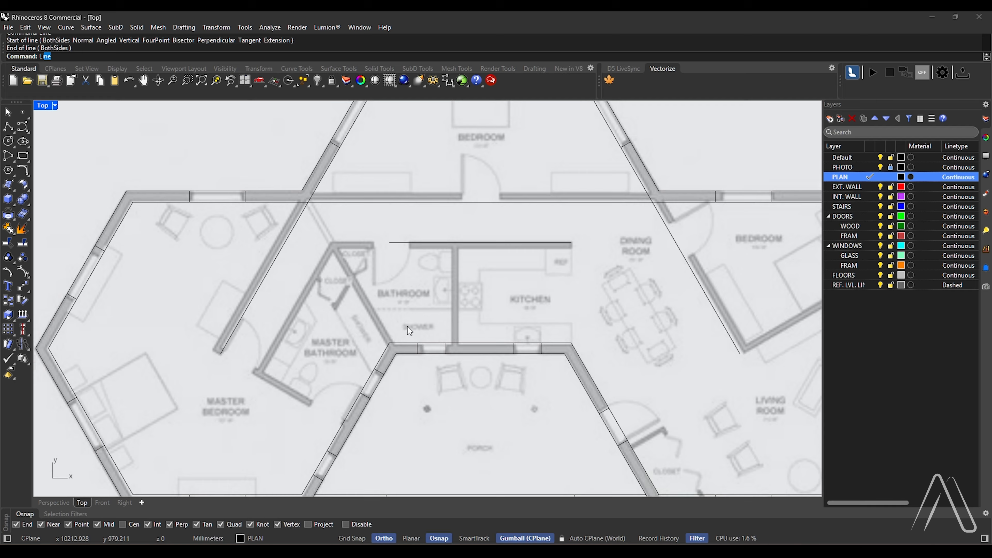
pyautogui.press('Return')
pyautogui.scroll(5, 360, 391)
pyautogui.click(363, 378)
pyautogui.click(214, 290)
pyautogui.scroll(-4, 230, 320)
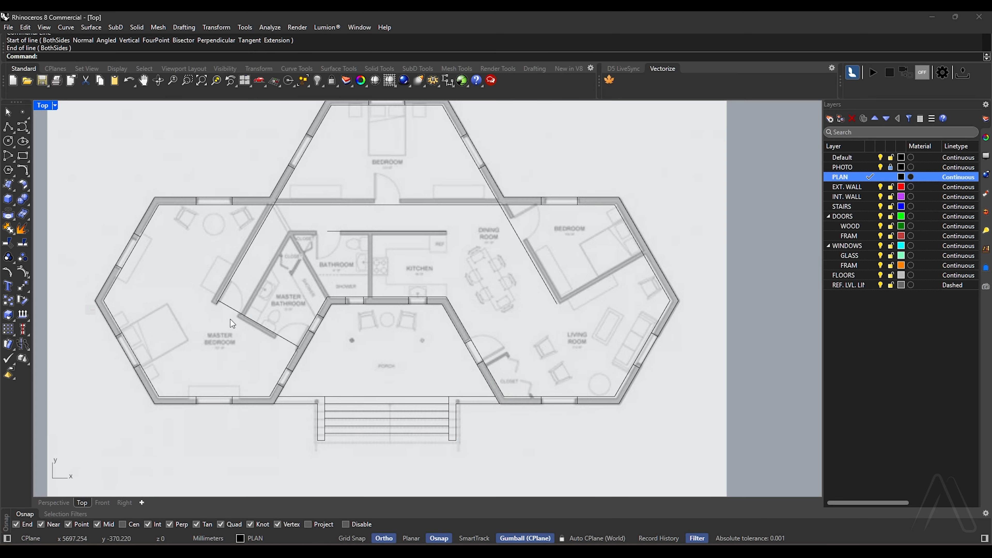
# Draw a line along the right bedroom's lower wall from the exterior wall, perpendicular to the mirrored diagonal line
pyautogui.scroll(3, 469, 268)
pyautogui.write('l')
pyautogui.press('Return')
pyautogui.click(796, 258)
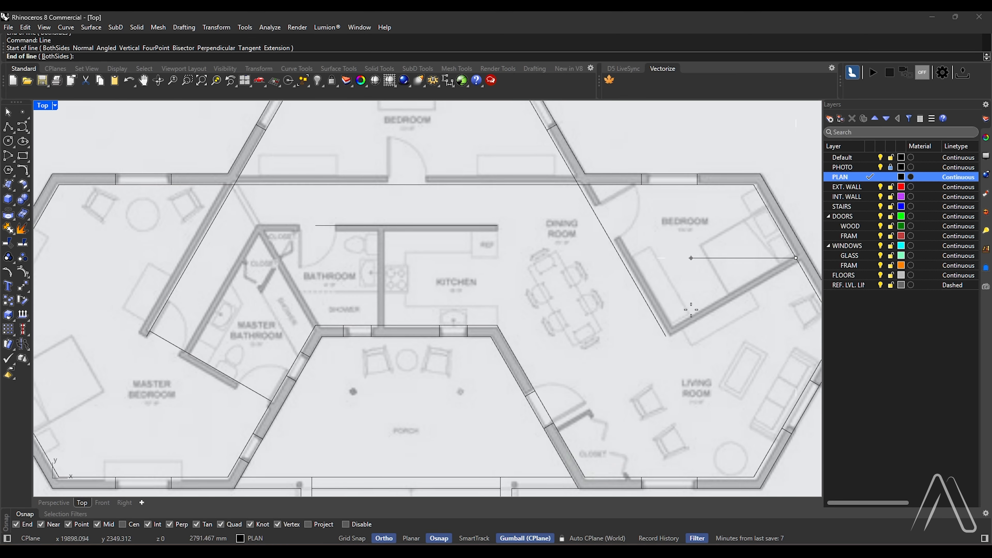
pyautogui.click(665, 334)
# Draw a vertical line from the kitchen-side inner corner of the porch's rear wall up past the kitchen's top wall
pyautogui.scroll(-3, 476, 290)
pyautogui.scroll(5, 423, 230)
pyautogui.scroll(-2, 453, 269)
pyautogui.scroll(3, 430, 313)
pyautogui.write('l')
pyautogui.press('Return')
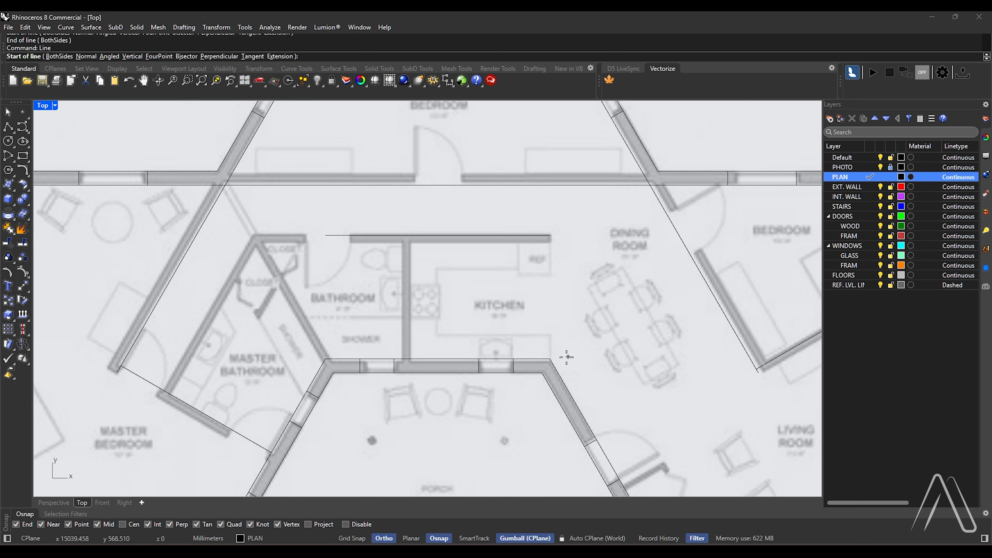
pyautogui.click(550, 359)
pyautogui.click(547, 205)
# Copy the vertical line 3050 mm to the wall between the kitchen and the bathroom
pyautogui.click(551, 269)
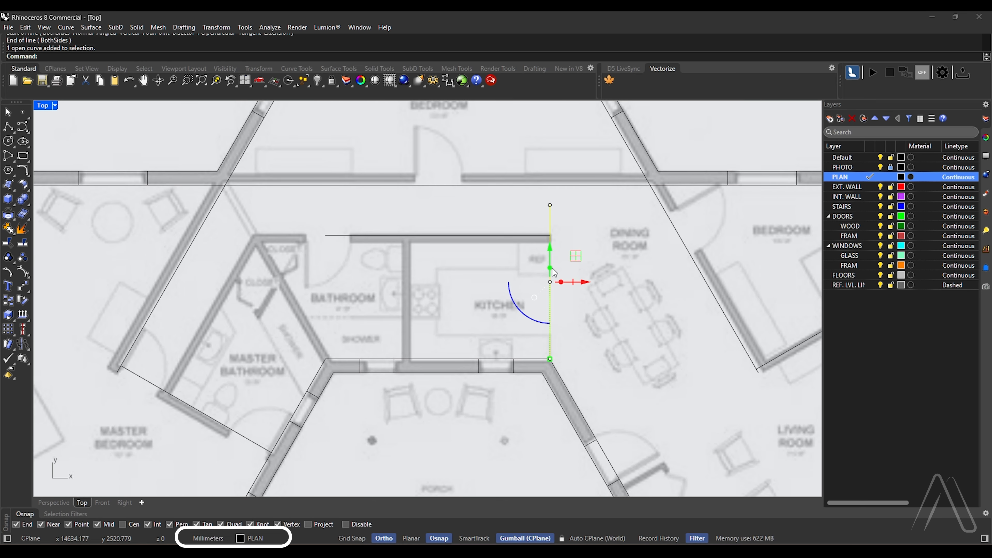
pyautogui.press('Return')
pyautogui.click(540, 314)
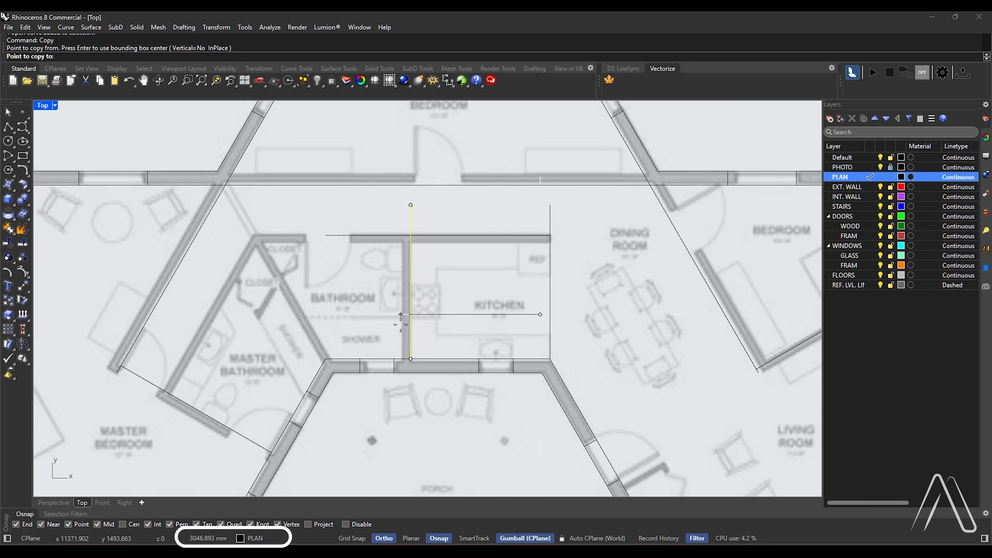
pyautogui.write('3050')
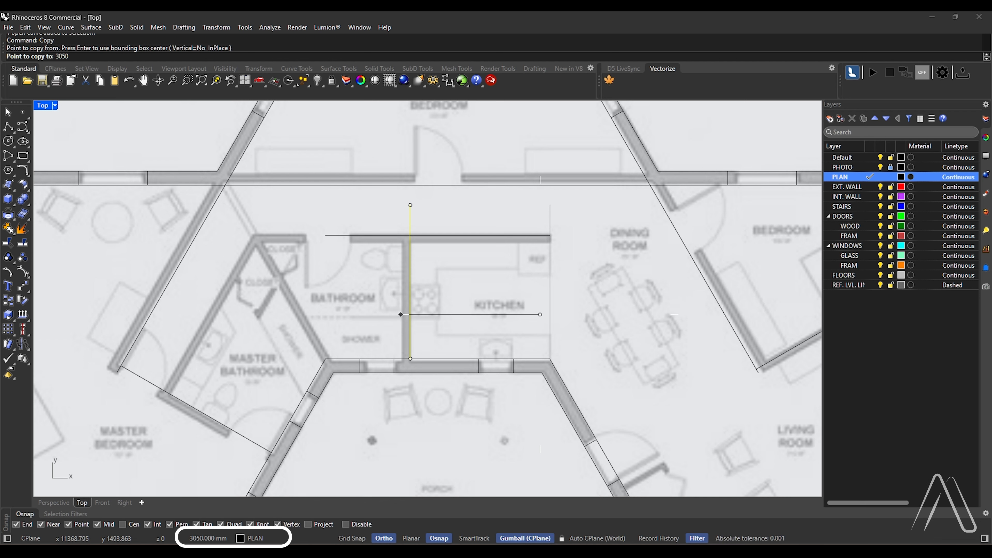
pyautogui.press('Return')
# Offset the master bedroom's diagonal wall line 1100 mm across the hallway to the master bathroom wall
pyautogui.press('Return')
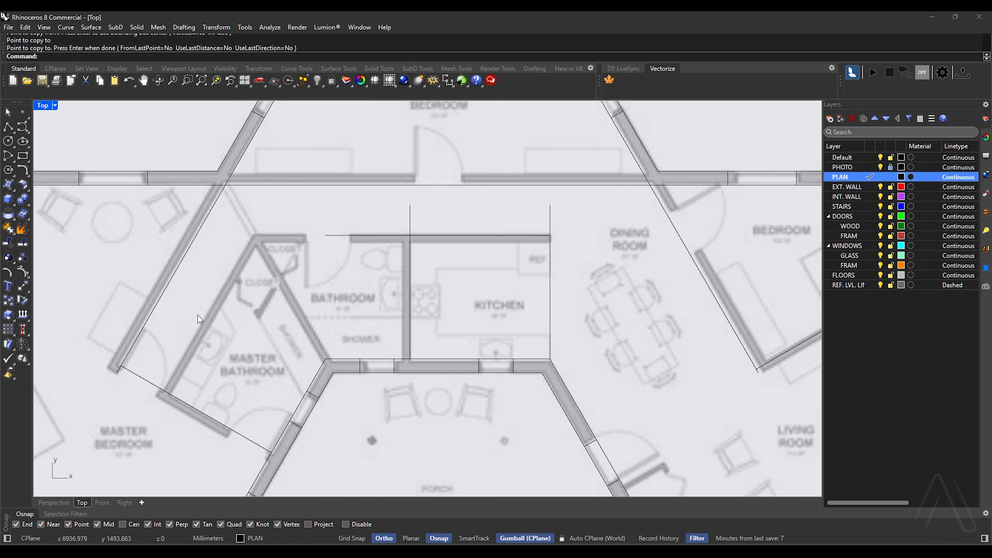
pyautogui.click(171, 280)
pyautogui.write('Offset')
pyautogui.press('Return')
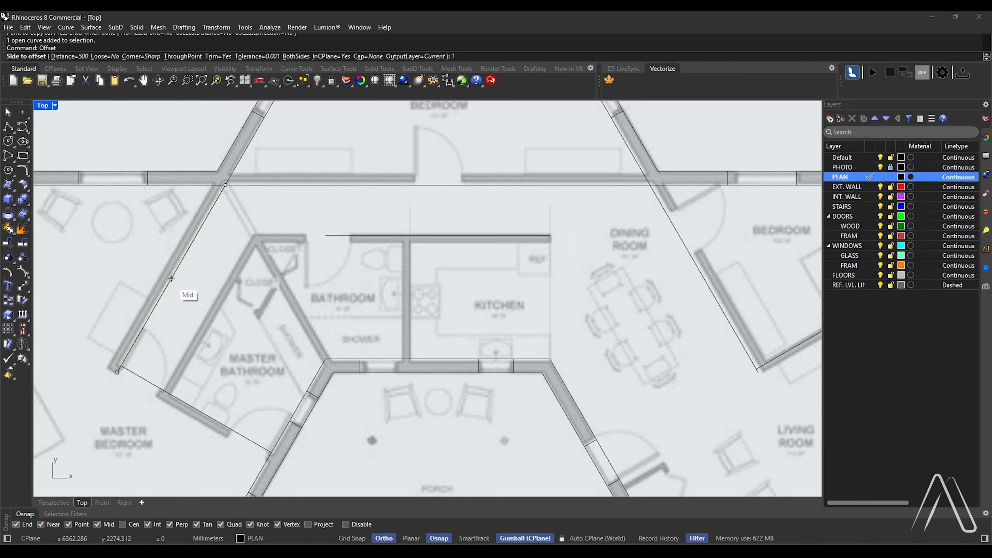
pyautogui.write('1100')
# Draw a diagonal line from the porch's rear wall corner by the shower up to the inner corner at the upper bedroom
pyautogui.press('Return')
pyautogui.press('Escape')
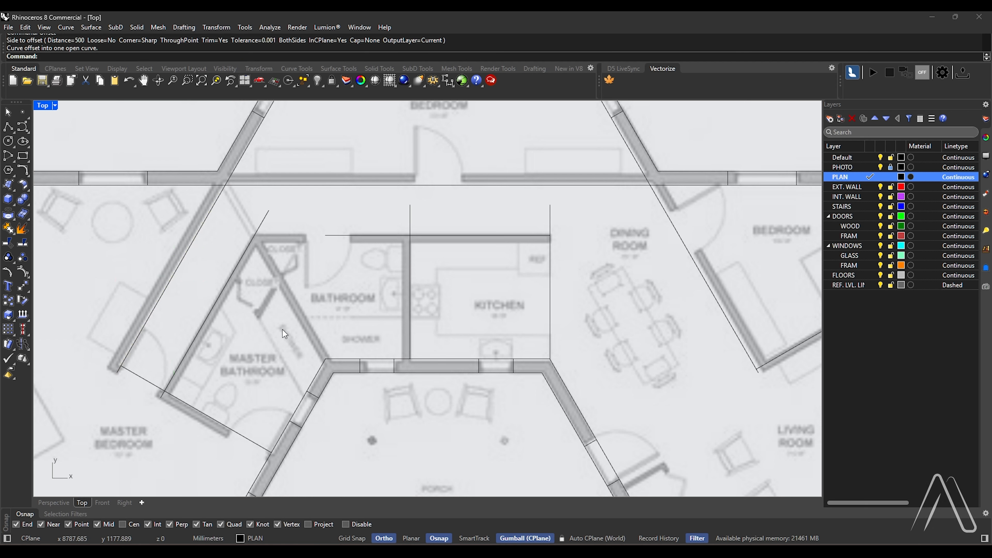
# Offset the master bedroom diagonal, the upper bedroom's lower wall line and the bathroom-kitchen top wall line by 150 mm
pyautogui.press('Return')
pyautogui.click(326, 359)
pyautogui.click(225, 186)
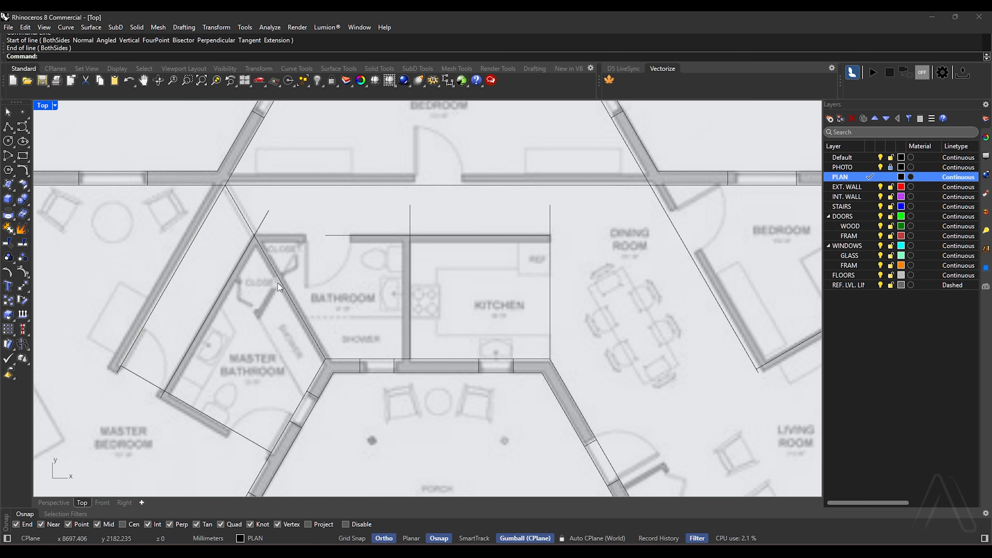
pyautogui.write('O')
pyautogui.press('Return')
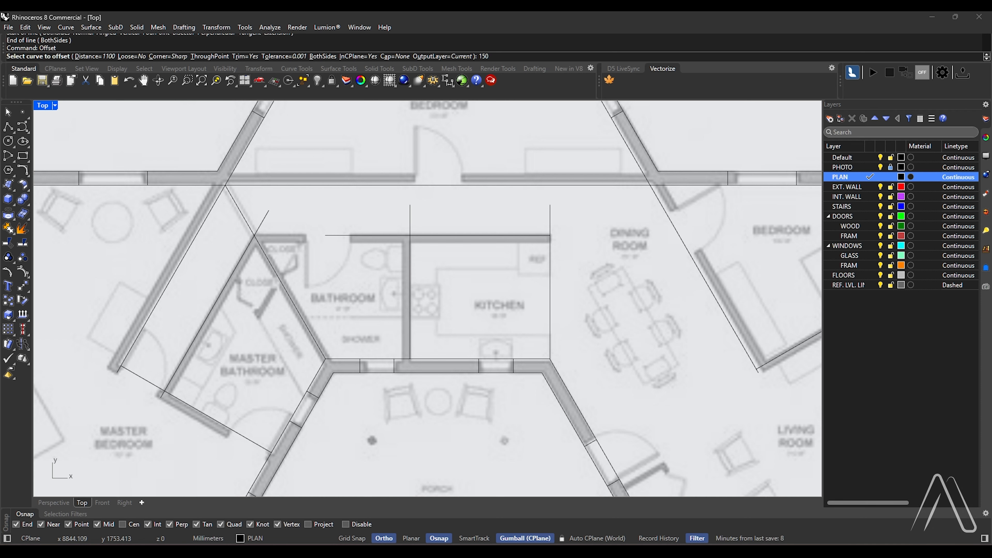
pyautogui.press('Return')
pyautogui.click(174, 274)
pyautogui.click(150, 251)
pyautogui.press('Return')
pyautogui.click(334, 185)
pyautogui.click(334, 134)
pyautogui.click(353, 236)
pyautogui.click(346, 270)
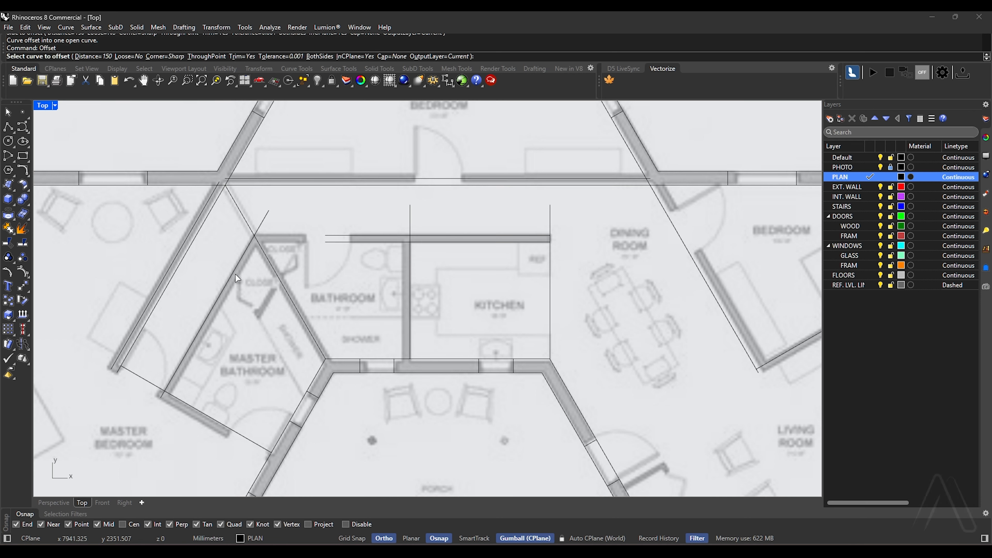
# Offset the master bathroom's hallway wall line, its lower wall line and the bathroom-kitchen partition line by 150 mm
pyautogui.click(234, 275)
pyautogui.click(247, 313)
pyautogui.press('Return')
pyautogui.click(237, 433)
pyautogui.click(240, 456)
pyautogui.press('Return')
pyautogui.click(410, 339)
pyautogui.click(379, 317)
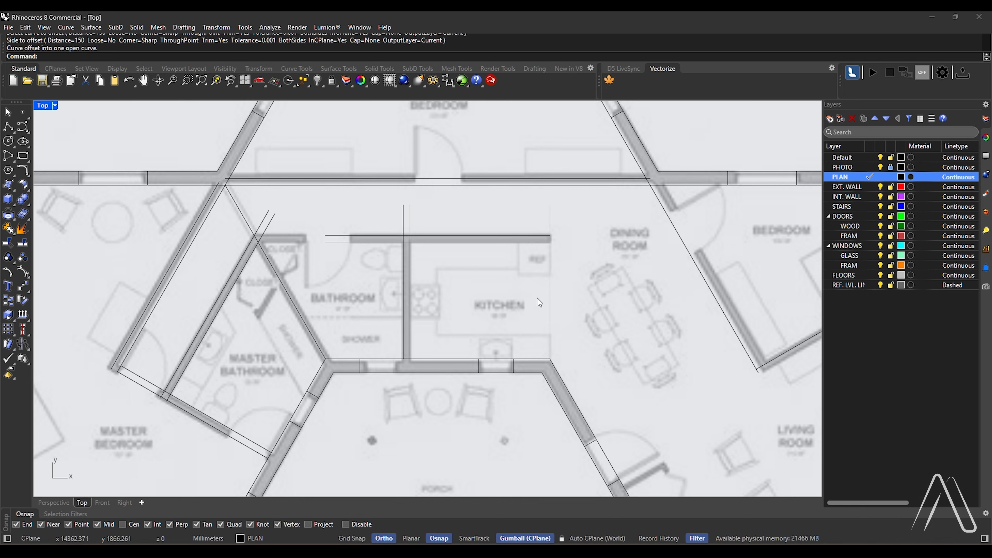
# Offset the right bedroom's diagonal wall line and lower wall line by 150 mm
pyautogui.moveTo(537, 298); pyautogui.dragTo(440, 308, button='right')
pyautogui.press('Return')
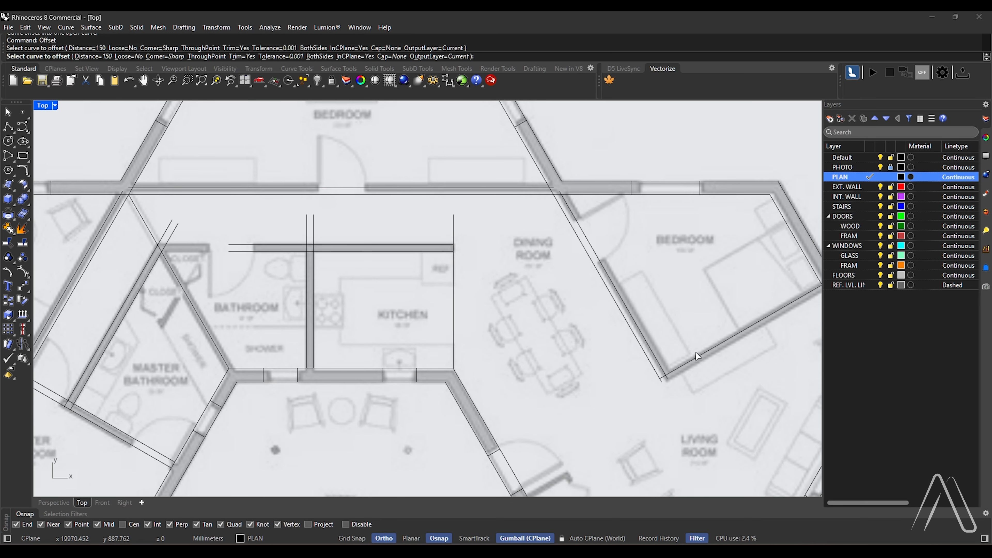
pyautogui.click(698, 356)
pyautogui.click(707, 376)
pyautogui.scroll(-2, 703, 368)
pyautogui.scroll(4, 241, 297)
# Offset the diagonal line between the two bathrooms 75 mm to both sides and delete the centre line
pyautogui.press('Return')
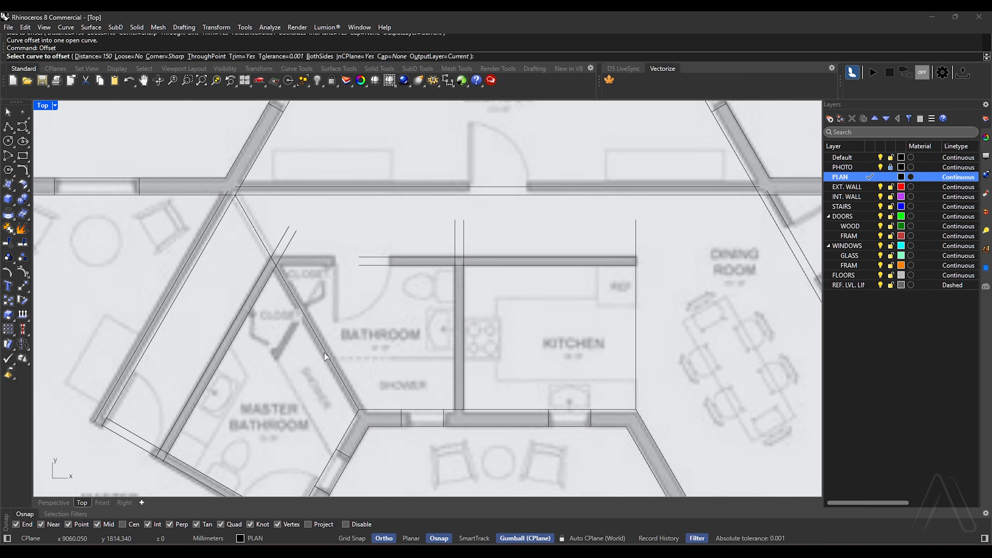
pyautogui.click(325, 353)
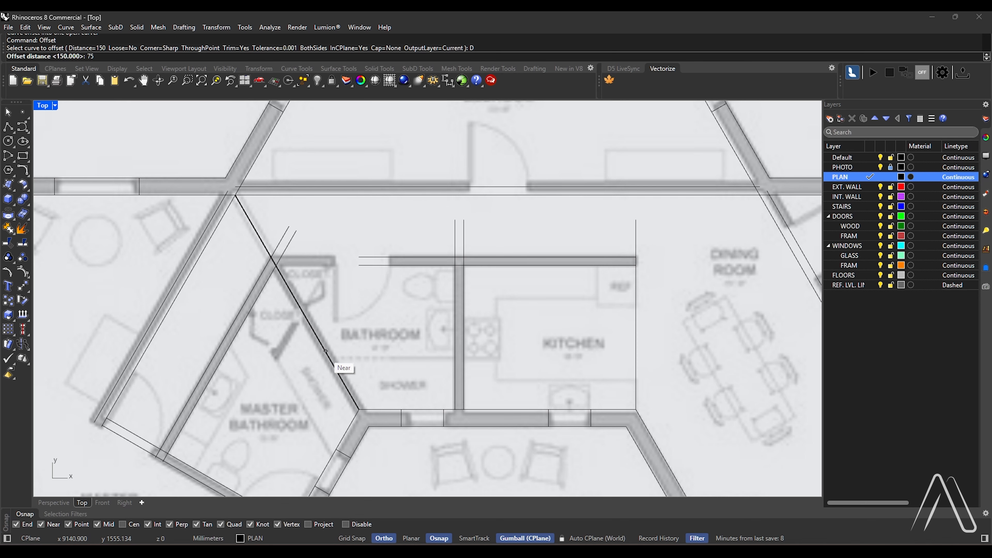
pyautogui.write('75')
pyautogui.press('Return')
pyautogui.write('B')
pyautogui.press('Return')
pyautogui.click(325, 353)
pyautogui.click(291, 376)
pyautogui.scroll(4, 335, 386)
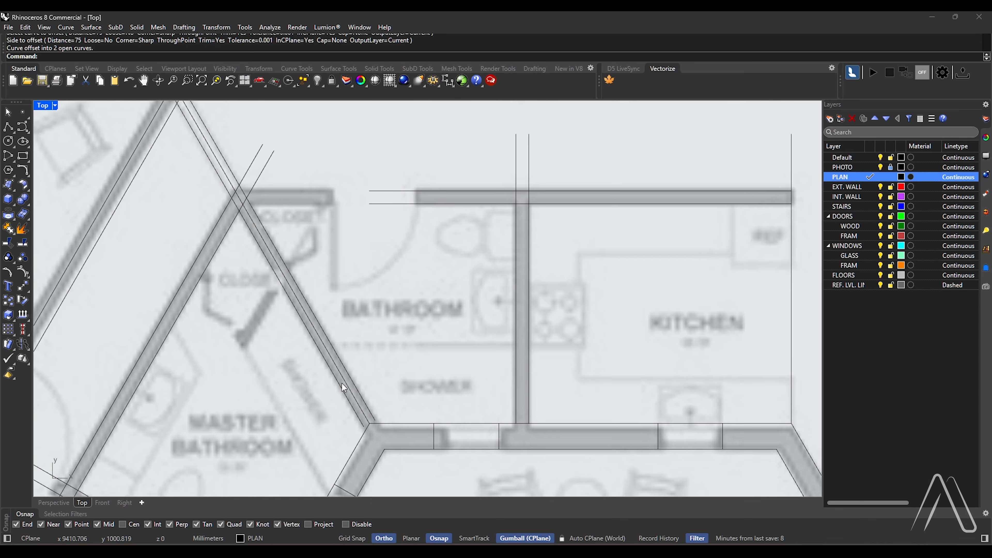
pyautogui.click(345, 374)
pyautogui.press('Delete')
# Start a trim with all interior wall lines as cutting objects and trim the overlaps at the right bedroom's lower corner
pyautogui.scroll(-6, 353, 348)
pyautogui.write('Trim')
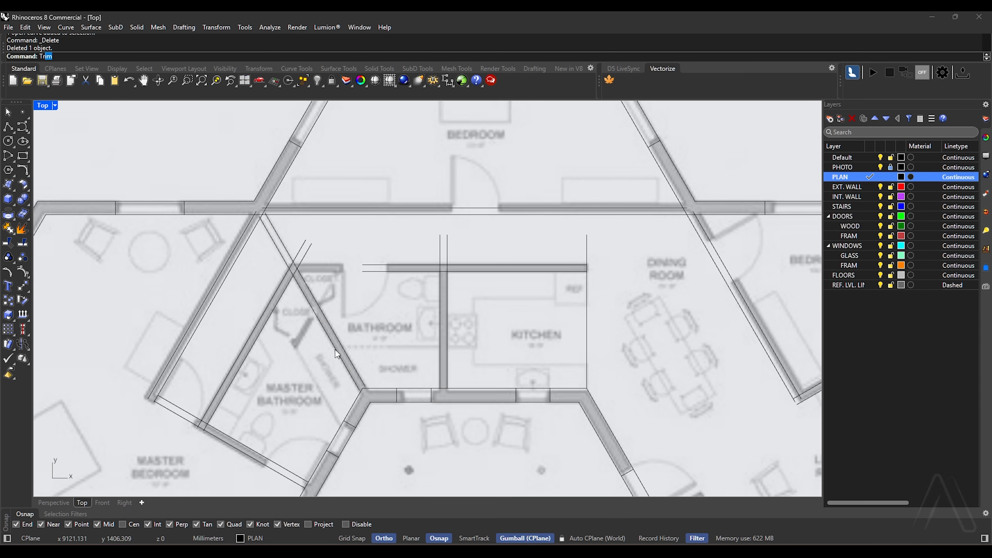
pyautogui.press('Return')
pyautogui.scroll(-10, 325, 344)
pyautogui.moveTo(541, 208); pyautogui.dragTo(236, 423)
pyautogui.press('Return')
pyautogui.scroll(4, 498, 331)
pyautogui.scroll(15, 485, 374)
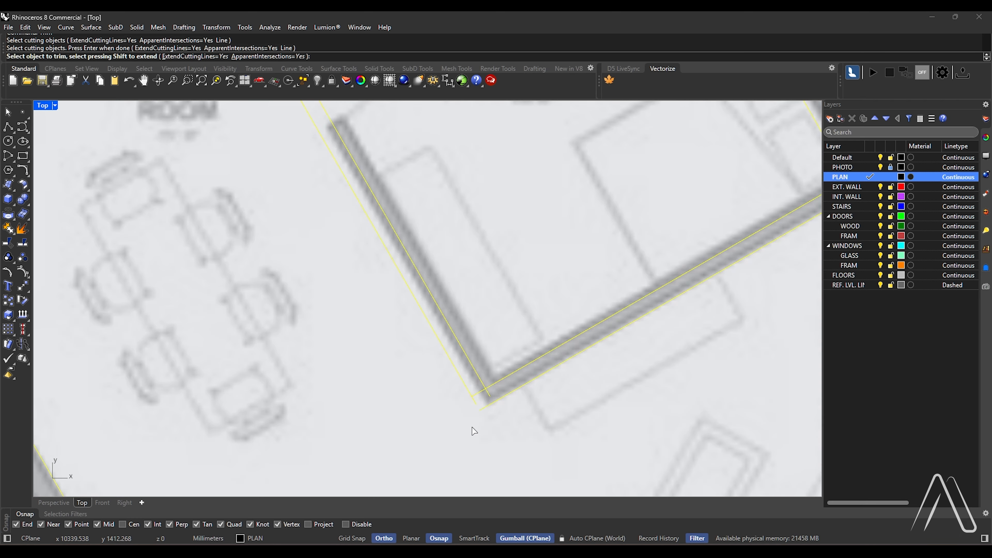
pyautogui.click(490, 395)
pyautogui.click(468, 391)
pyautogui.click(460, 407)
pyautogui.scroll(-12, 461, 410)
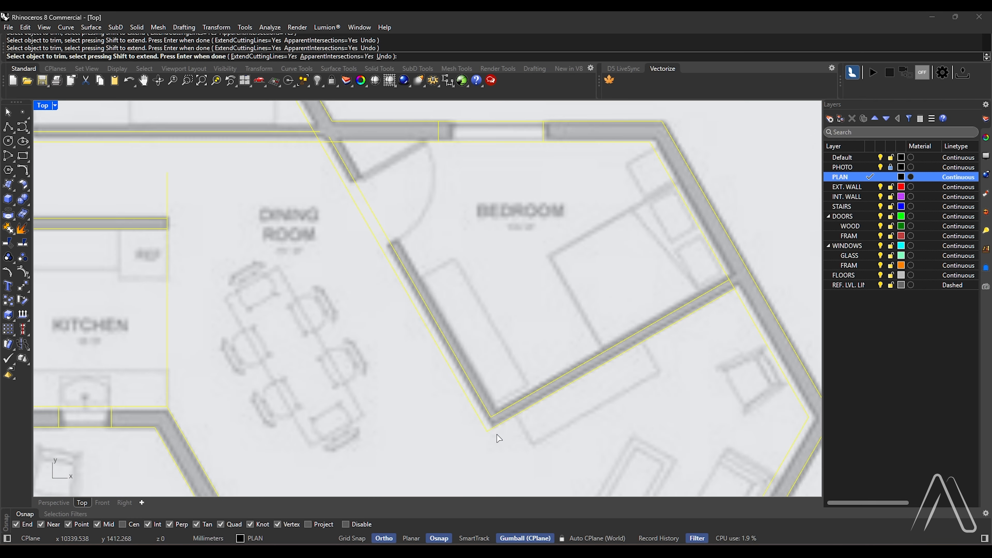
# Trim the crossing wall lines where the master bathroom hallway wall, the diagonal partition and the bathroom's top wall meet
pyautogui.scroll(10, 432, 272)
pyautogui.scroll(-6, 551, 258)
pyautogui.scroll(8, 151, 257)
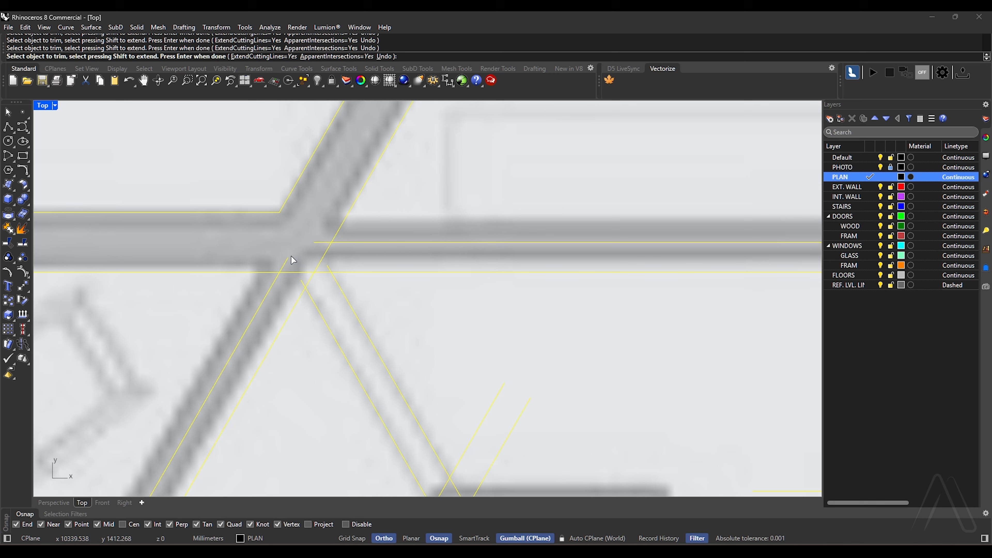
pyautogui.scroll(-6, 330, 272)
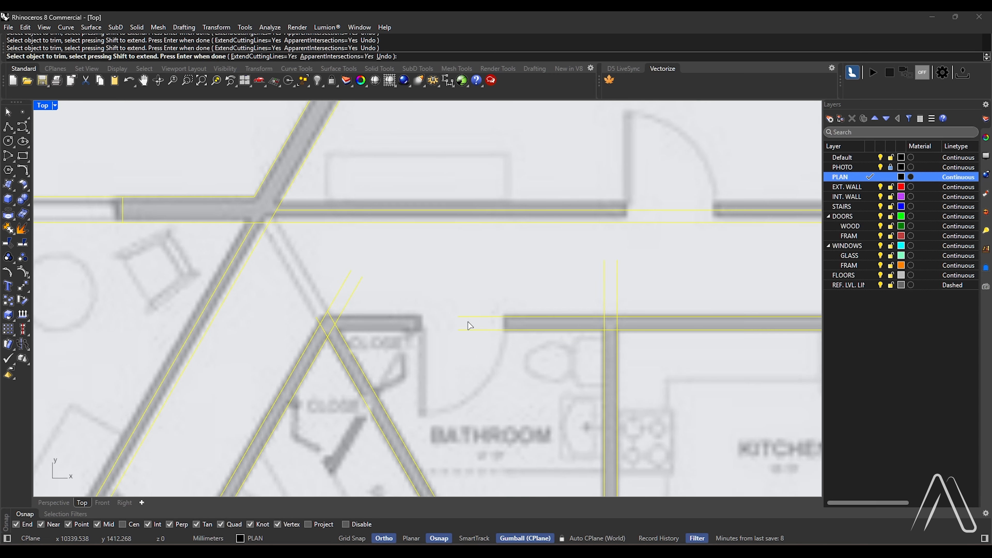
pyautogui.scroll(3, 353, 324)
pyautogui.scroll(3, 358, 327)
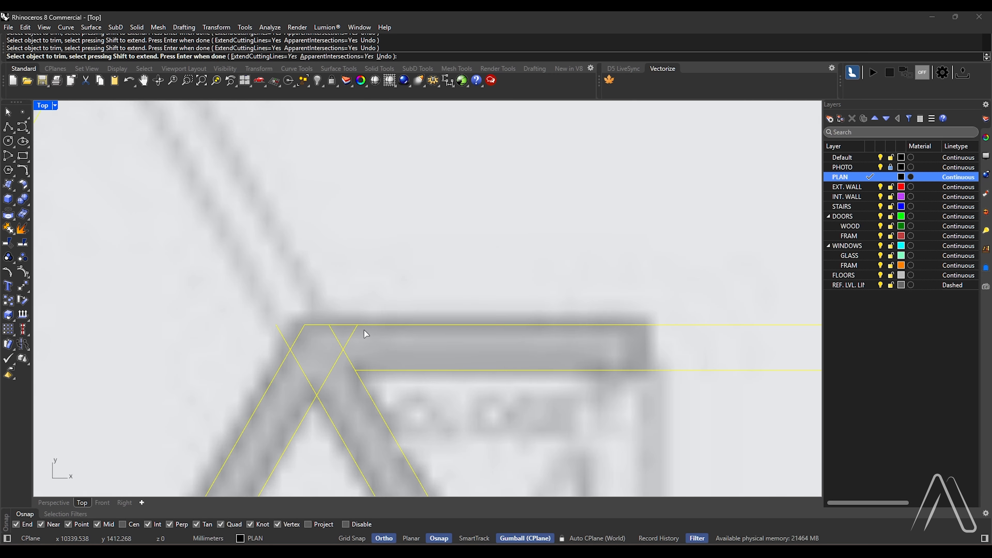
pyautogui.scroll(3, 362, 328)
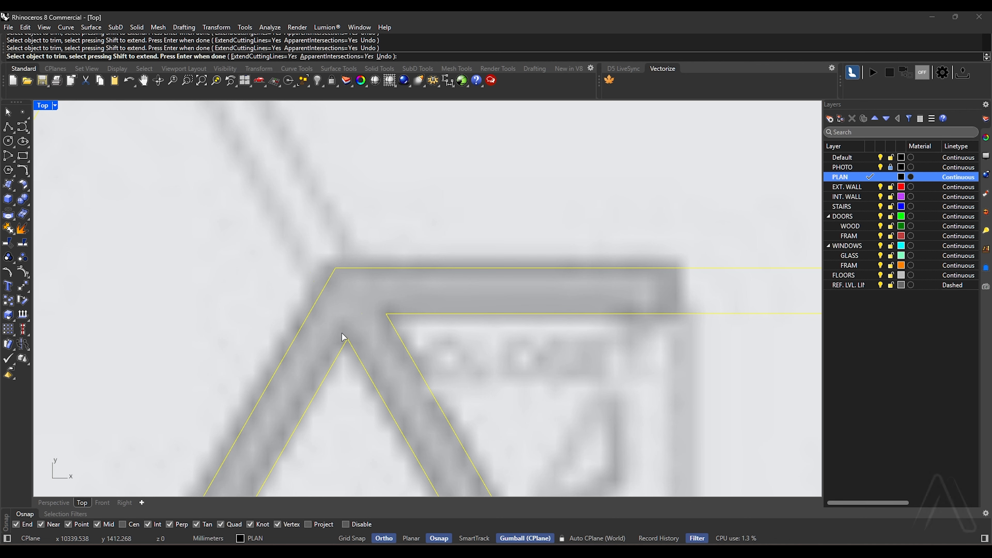
pyautogui.scroll(-3, 317, 321)
pyautogui.scroll(3, 275, 341)
pyautogui.scroll(2, 202, 310)
pyautogui.scroll(-2, 224, 250)
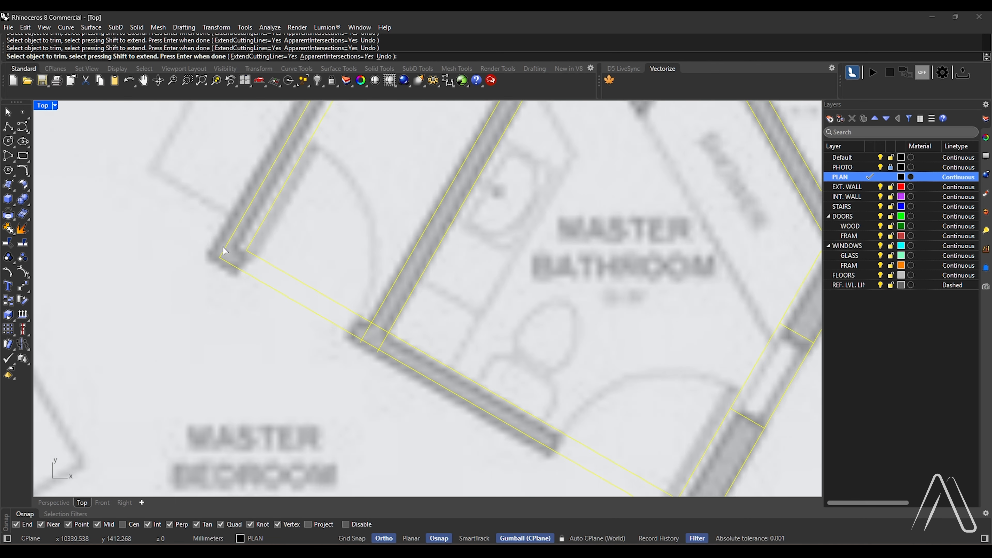
# Trim the overlapping wall lines along the master bathroom's lower wall and at its junction with the porch wall
pyautogui.scroll(4, 342, 358)
pyautogui.scroll(-4, 471, 292)
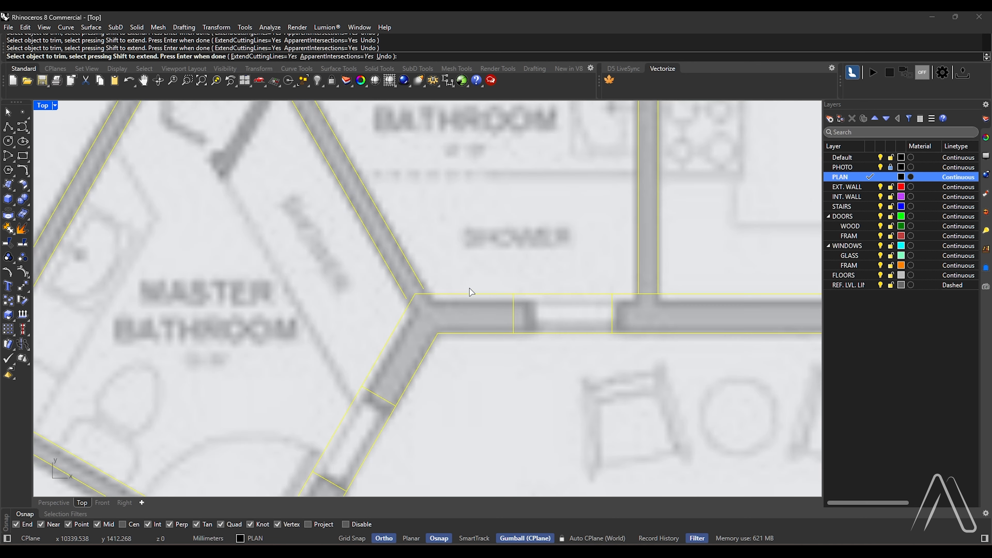
pyautogui.scroll(-4, 376, 323)
pyautogui.scroll(12, 356, 205)
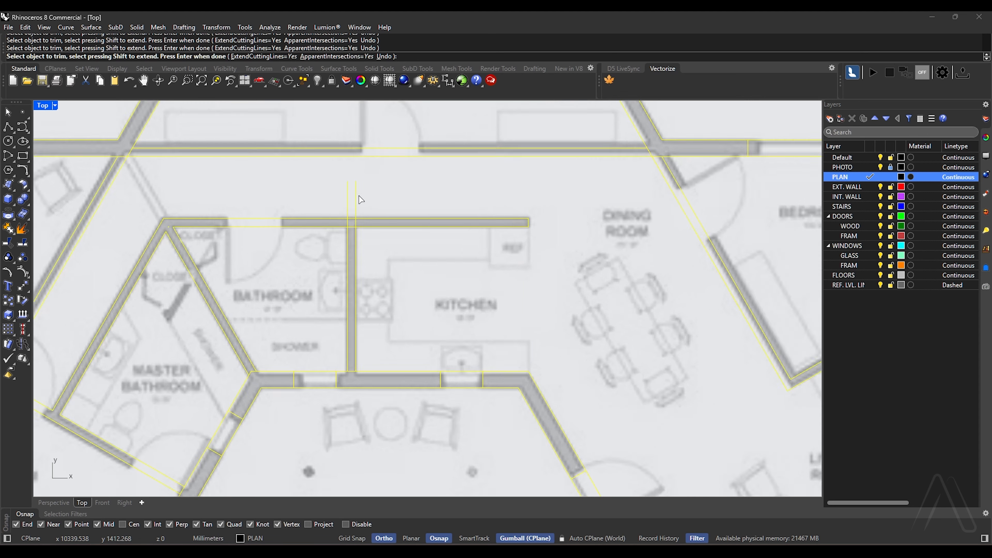
# Trim the bathroom-kitchen partition lines flush with the top wall, open the wall junction between them, and finish the trim
pyautogui.moveTo(386, 269); pyautogui.dragTo(344, 274)
pyautogui.scroll(5, 362, 228)
pyautogui.moveTo(376, 228); pyautogui.dragTo(332, 255)
pyautogui.moveTo(318, 287); pyautogui.dragTo(242, 301)
pyautogui.moveTo(318, 299); pyautogui.dragTo(305, 376)
pyautogui.scroll(-5, 305, 376)
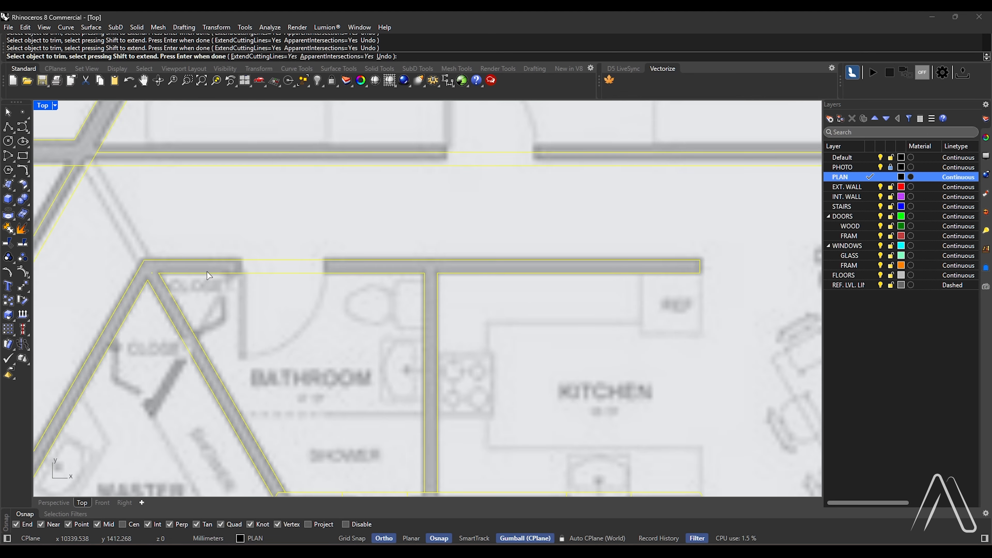
pyautogui.scroll(6, 184, 257)
pyautogui.press('Return')
# Draw a line across the upper bedroom's lower wall from the midpoint of its upper line
pyautogui.scroll(-7, 189, 256)
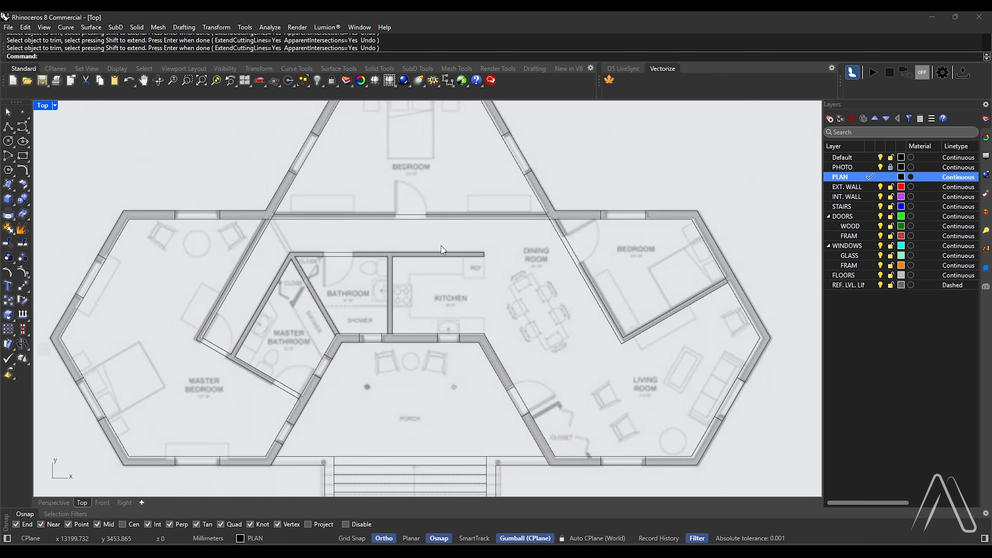
pyautogui.scroll(2, 535, 270)
pyautogui.scroll(-1, 537, 270)
pyautogui.scroll(-1, 507, 282)
pyautogui.scroll(1, 455, 284)
pyautogui.scroll(2, 386, 257)
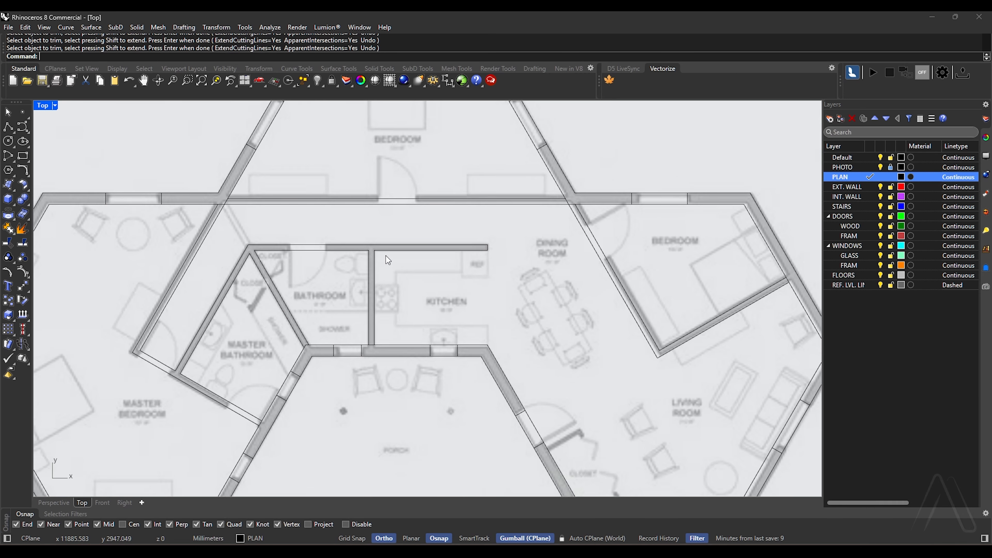
pyautogui.scroll(-4, 328, 251)
pyautogui.write('line')
pyautogui.press('Return')
pyautogui.scroll(7, 377, 215)
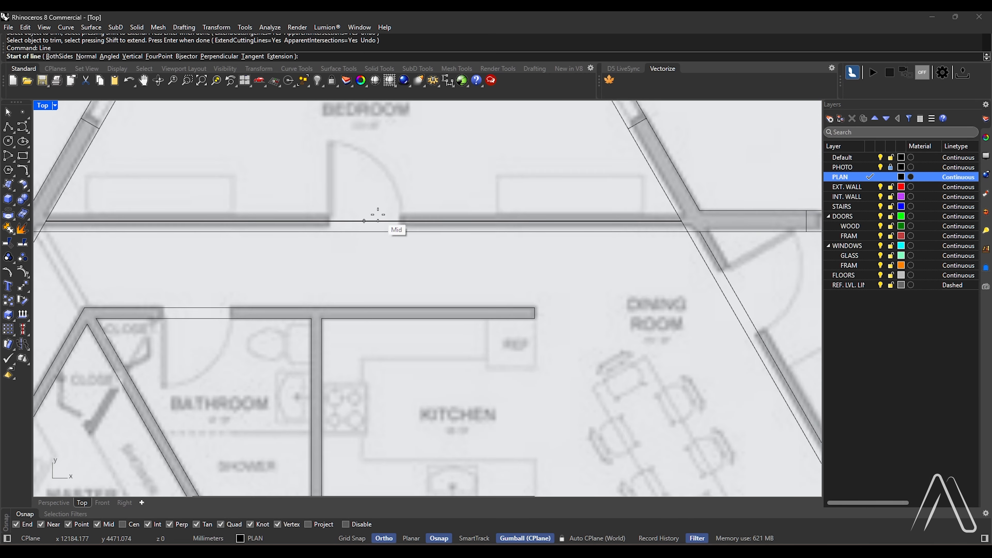
pyautogui.click(364, 221)
pyautogui.click(364, 232)
pyautogui.scroll(2, 409, 208)
# Offset the upper bedroom's door centre line 500 mm to both sides and delete the centre line
pyautogui.write('offset')
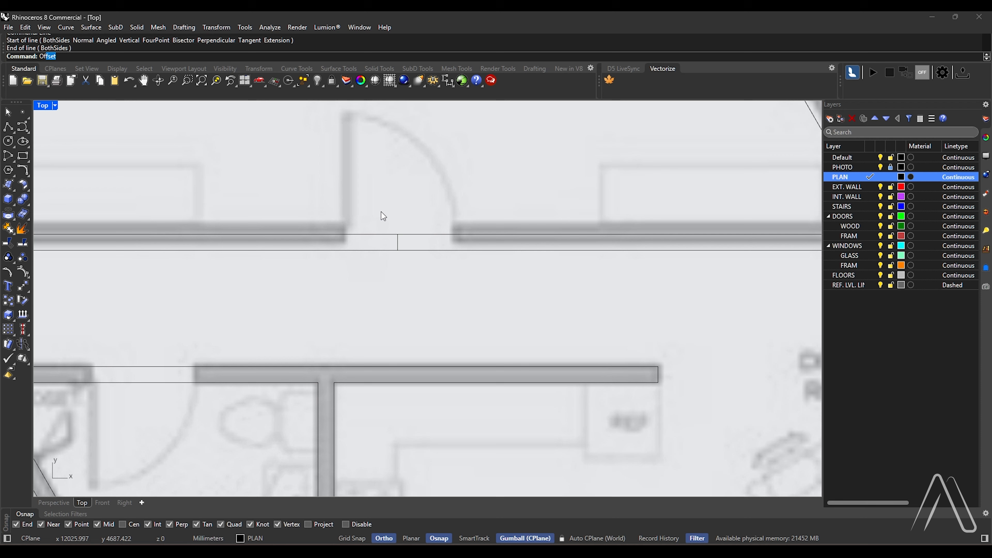
pyautogui.press('Return')
pyautogui.write('500')
pyautogui.press('Return')
pyautogui.write('b')
pyautogui.press('Return')
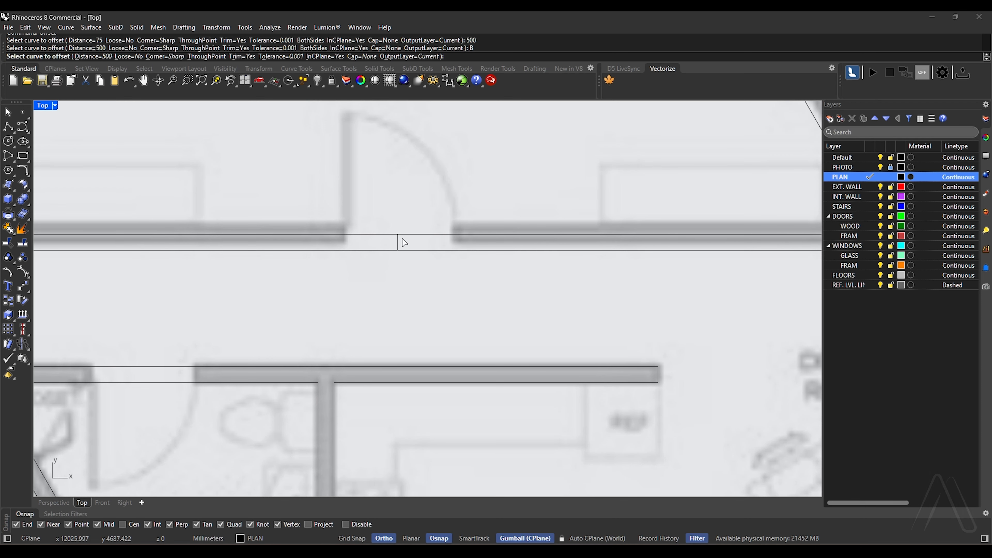
pyautogui.click(398, 242)
pyautogui.click(351, 235)
pyautogui.click(398, 243)
pyautogui.press('Delete')
# Copy the bathroom side of the bathroom-kitchen partition 1150 mm along the top wall to the near edge of the bathroom door
pyautogui.scroll(-4, 346, 237)
pyautogui.scroll(3, 407, 275)
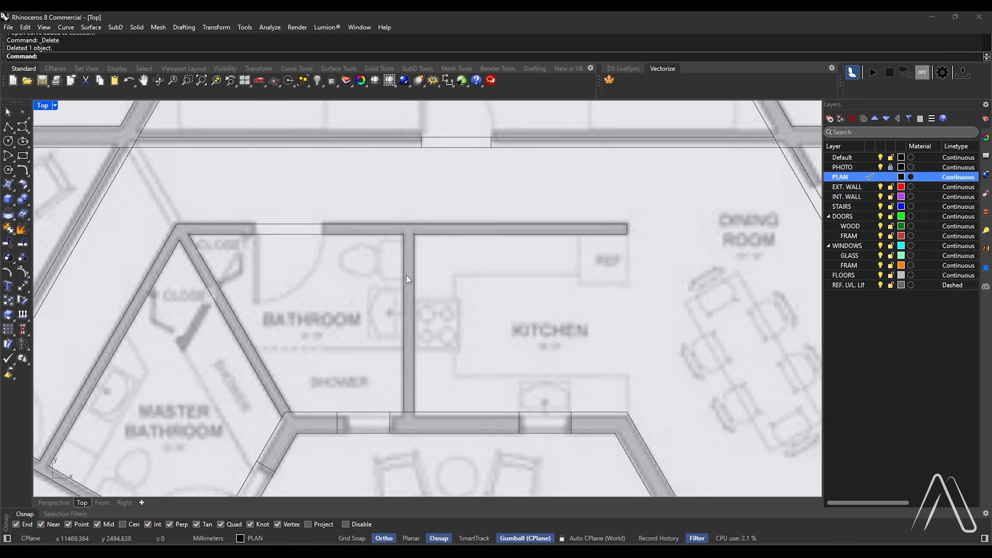
pyautogui.click(401, 277)
pyautogui.write('Copy')
pyautogui.press('Return')
pyautogui.click(404, 234)
pyautogui.scroll(2, 322, 234)
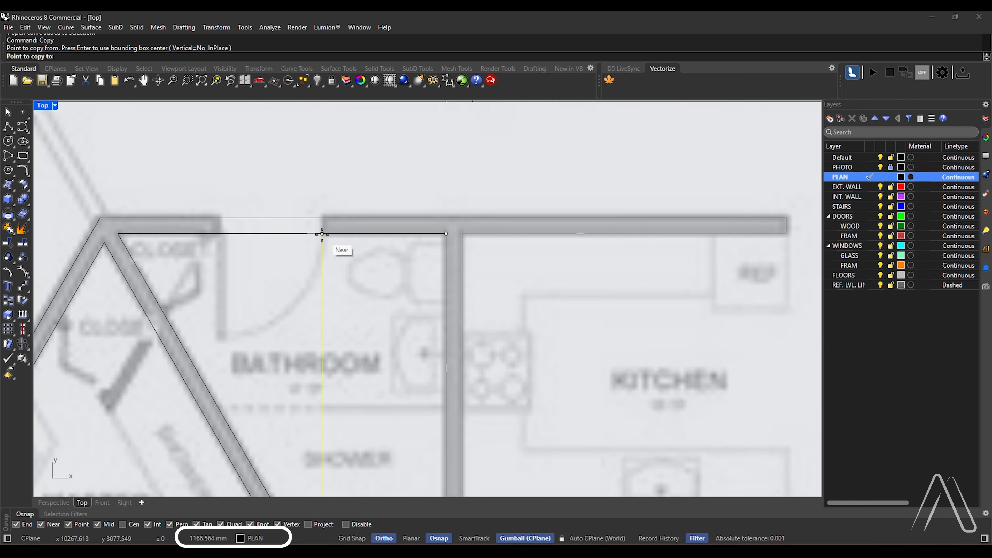
pyautogui.scroll(2, 323, 234)
pyautogui.write('1')
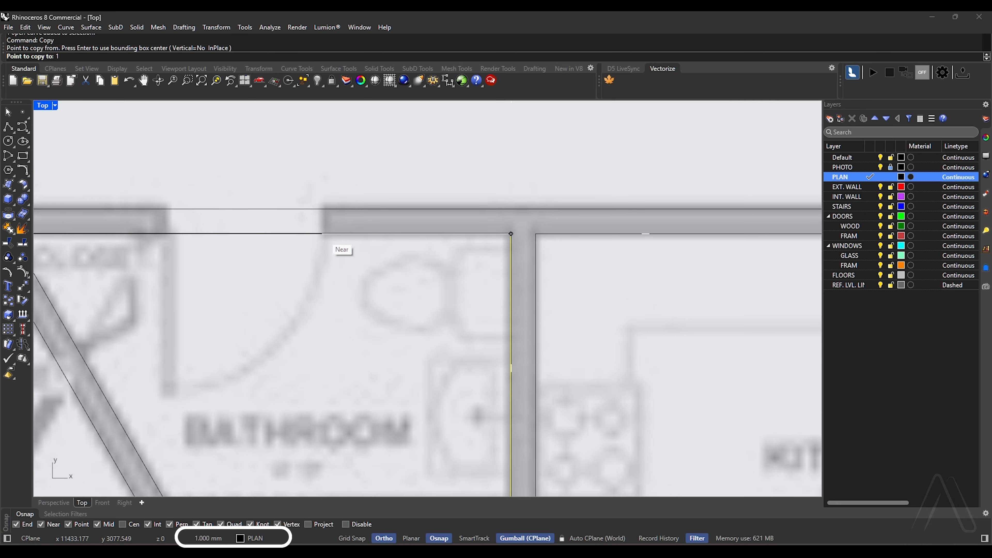
pyautogui.write('150')
pyautogui.click(322, 234)
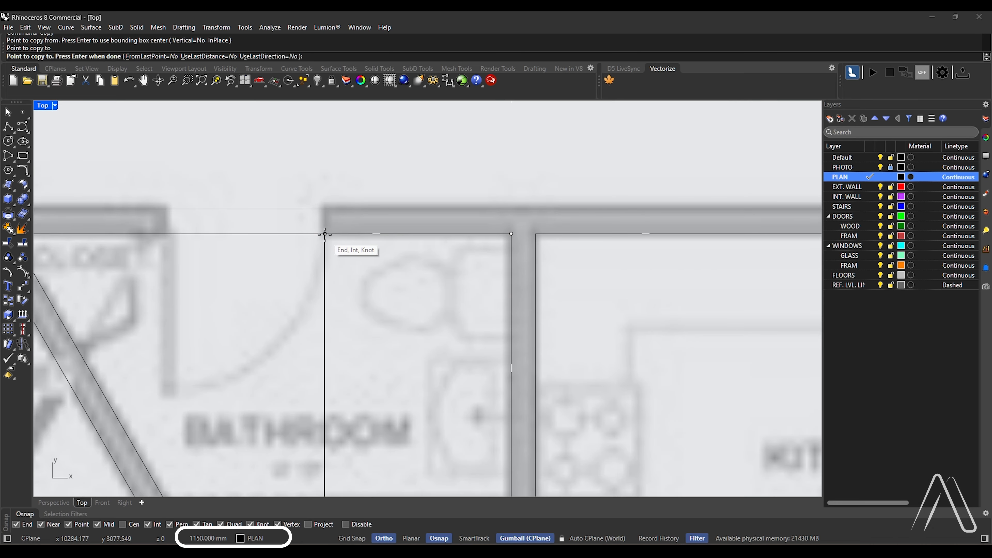
pyautogui.press('Return')
# Offset the copied bathroom door line 1000 mm towards the closet to mark the other side of the opening
pyautogui.scroll(-5, 370, 232)
pyautogui.write('Offset')
pyautogui.press('Return')
pyautogui.scroll(2, 313, 230)
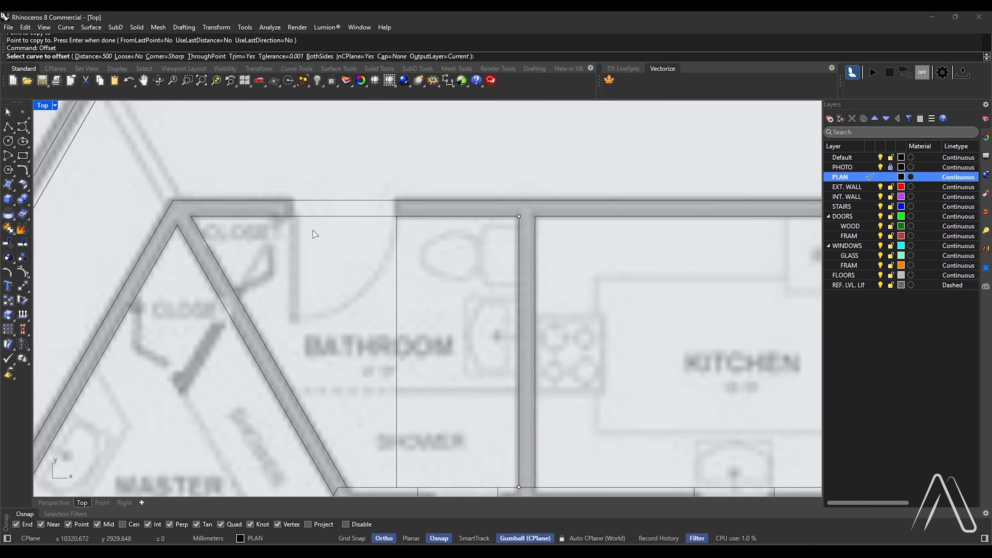
pyautogui.write('1000')
pyautogui.press('Return')
pyautogui.click(397, 238)
pyautogui.click(351, 236)
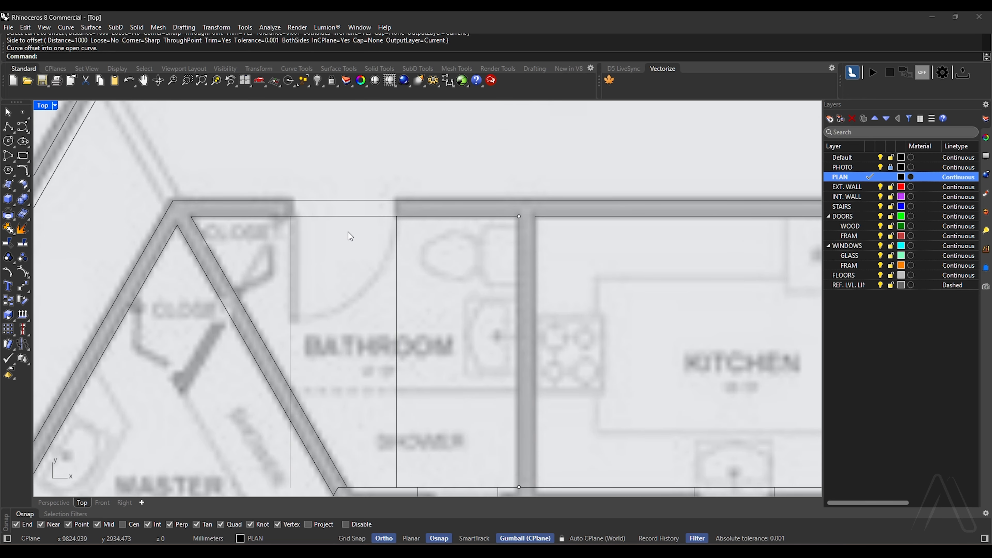
# Extend the two bathroom door lines to the outer line of the bathroom's top wall
pyautogui.press('Return')
pyautogui.click(361, 201)
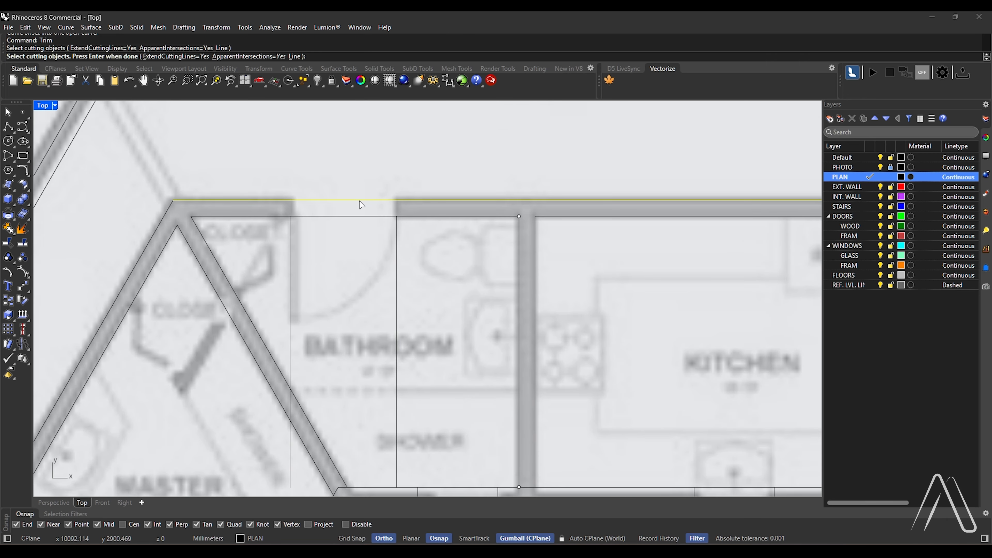
pyautogui.press('Return')
pyautogui.keyDown('shift'); pyautogui.moveTo(411, 235); pyautogui.dragTo(245, 231); pyautogui.keyUp('shift')
pyautogui.keyDown('shift'); pyautogui.click(291, 230); pyautogui.keyUp('shift')
pyautogui.keyDown('shift'); pyautogui.click(397, 225); pyautogui.keyUp('shift')
pyautogui.press('Return')
# Trim the bathroom door lines below the top wall's inner line so they span only the wall thickness
pyautogui.moveTo(435, 154); pyautogui.dragTo(287, 233)
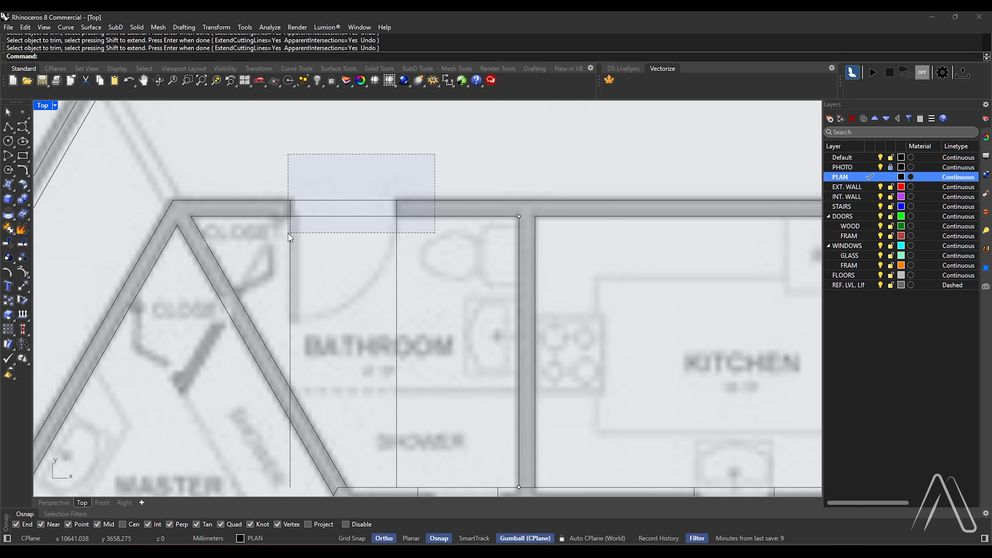
pyautogui.press('Return')
pyautogui.moveTo(421, 229); pyautogui.dragTo(268, 250)
pyautogui.scroll(-10, 450, 204)
pyautogui.press('Return')
# Offset the hallway-side line of the master bedroom's diagonal wall 50 mm towards the hallway
pyautogui.scroll(6, 276, 278)
pyautogui.click(230, 297)
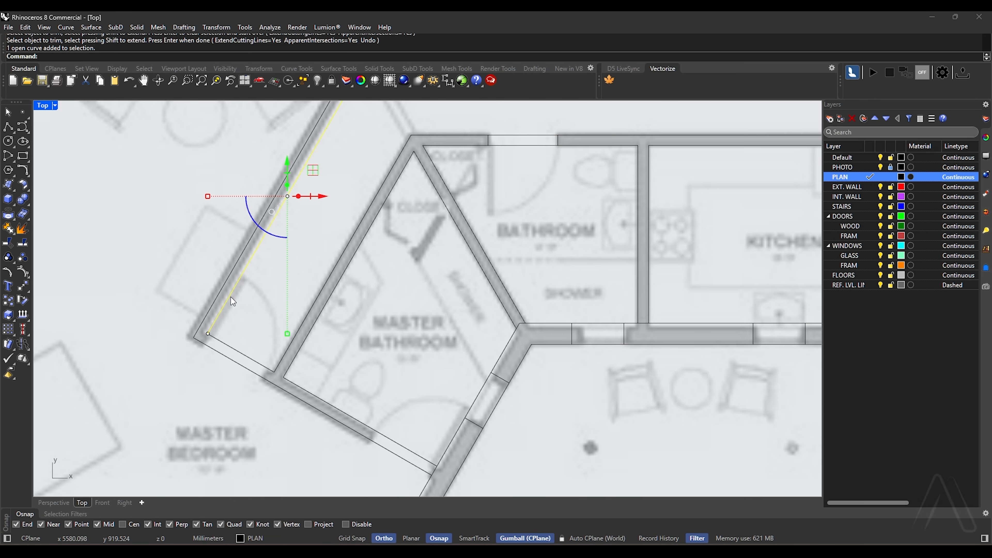
pyautogui.scroll(2, 231, 297)
pyautogui.write('o')
pyautogui.press('Return')
pyautogui.write('50')
pyautogui.press('Return')
pyautogui.click(255, 319)
pyautogui.press('Escape')
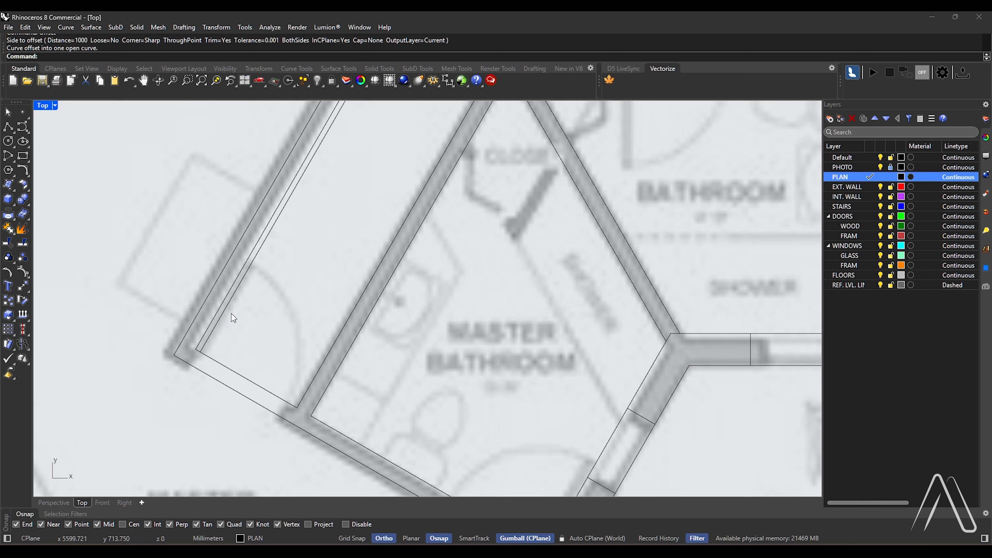
# Offset the new 50 mm line by 1000 mm across the hallway to mark the master bedroom door's width
pyautogui.scroll(2, 231, 313)
pyautogui.press('Return')
pyautogui.write('1000')
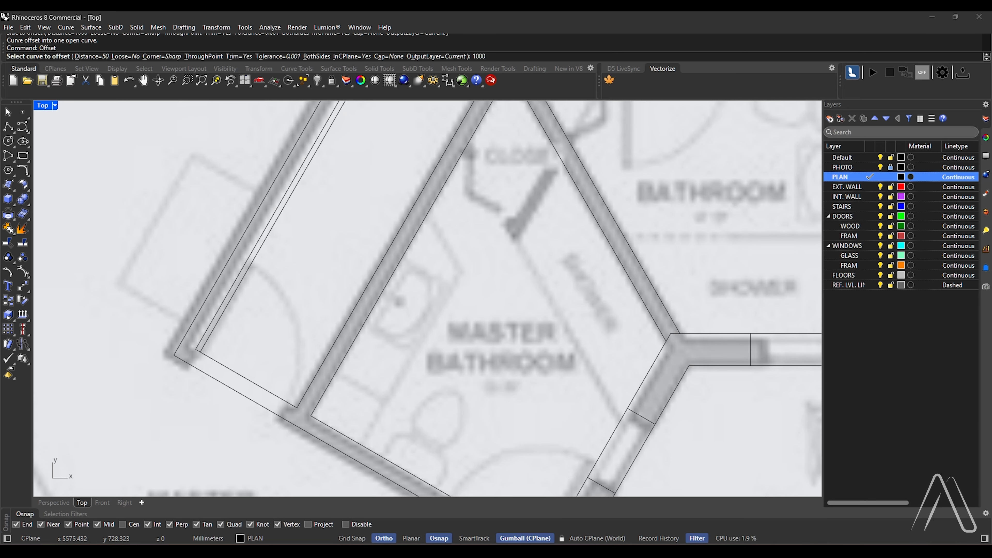
pyautogui.press('Return')
pyautogui.click(223, 315)
pyautogui.click(240, 335)
# Extend the two master bedroom door lines across the wall and trim away their parts in the hallway
pyautogui.scroll(2, 247, 344)
pyautogui.scroll(-3, 256, 367)
pyautogui.write('Tr]')
pyautogui.scroll(5, 254, 376)
pyautogui.press('Return')
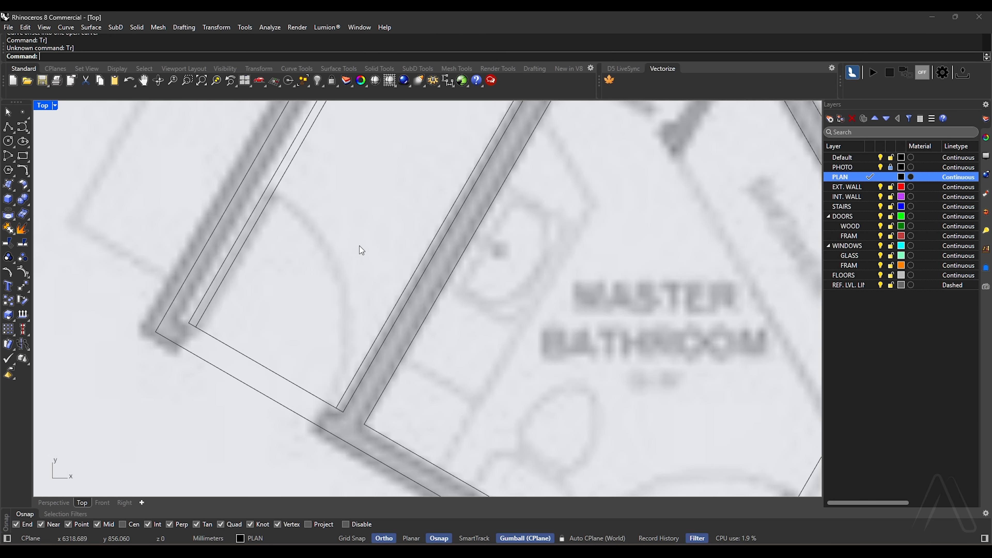
pyautogui.write('Tr')
pyautogui.press('Return')
pyautogui.moveTo(340, 257); pyautogui.dragTo(190, 422)
pyautogui.press('Return')
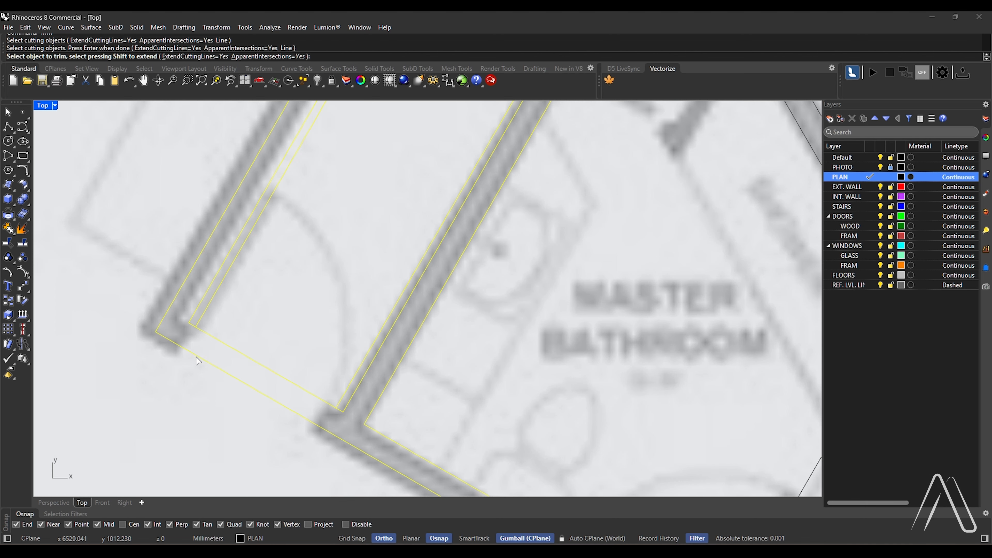
pyautogui.keyDown('shift'); pyautogui.click(199, 324); pyautogui.keyUp('shift')
pyautogui.keyDown('shift'); pyautogui.click(339, 402); pyautogui.keyUp('shift')
pyautogui.click(343, 391)
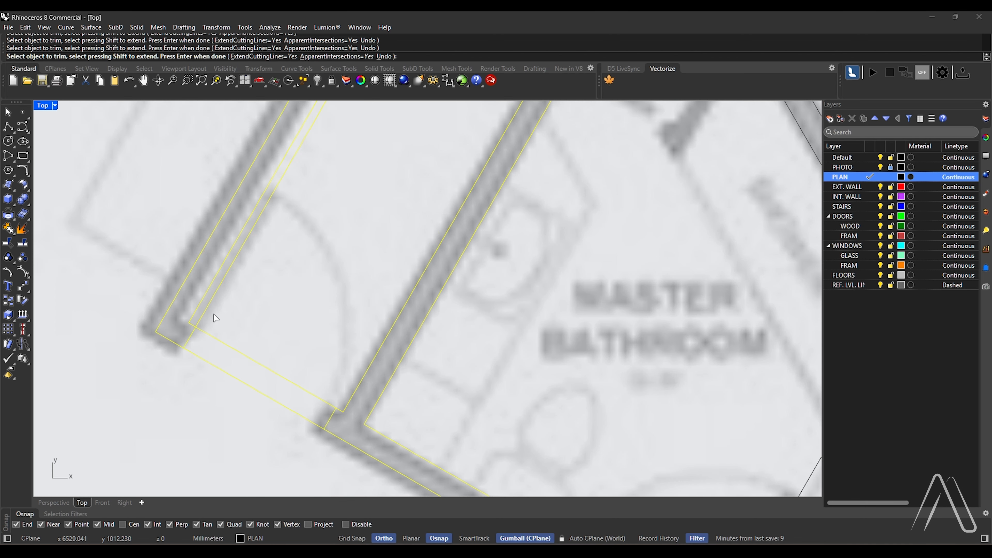
pyautogui.click(206, 312)
pyautogui.scroll(-6, 290, 298)
pyautogui.press('Return')
# Copy the two master bedroom door lines along the wall to the master bathroom's door opening beside the exterior wall
pyautogui.scroll(6, 251, 314)
pyautogui.click(223, 325)
pyautogui.keyDown('shift'); pyautogui.click(364, 401); pyautogui.keyUp('shift')
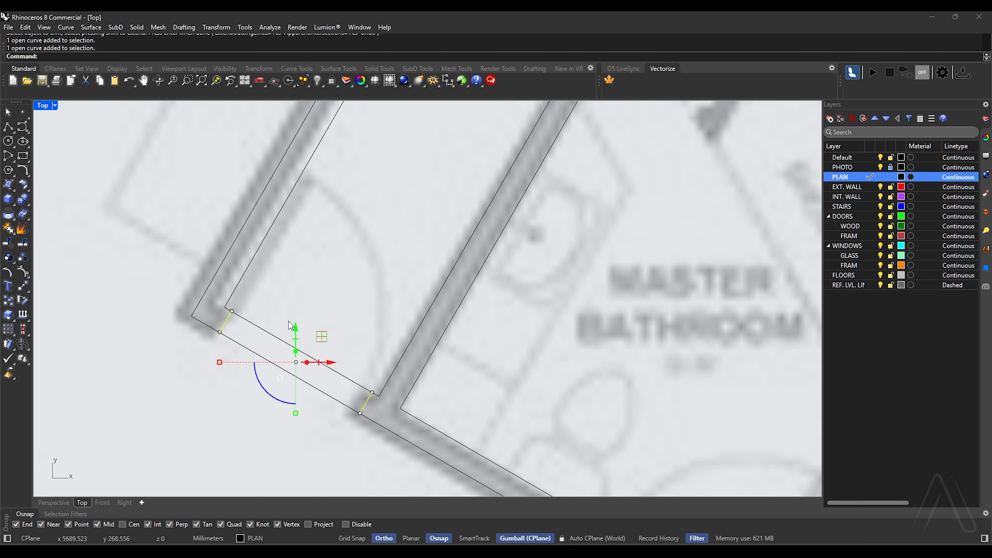
pyautogui.scroll(-6, 239, 293)
pyautogui.write('C')
pyautogui.press('Return')
pyautogui.scroll(3, 289, 344)
pyautogui.click(308, 326)
pyautogui.scroll(-4, 420, 377)
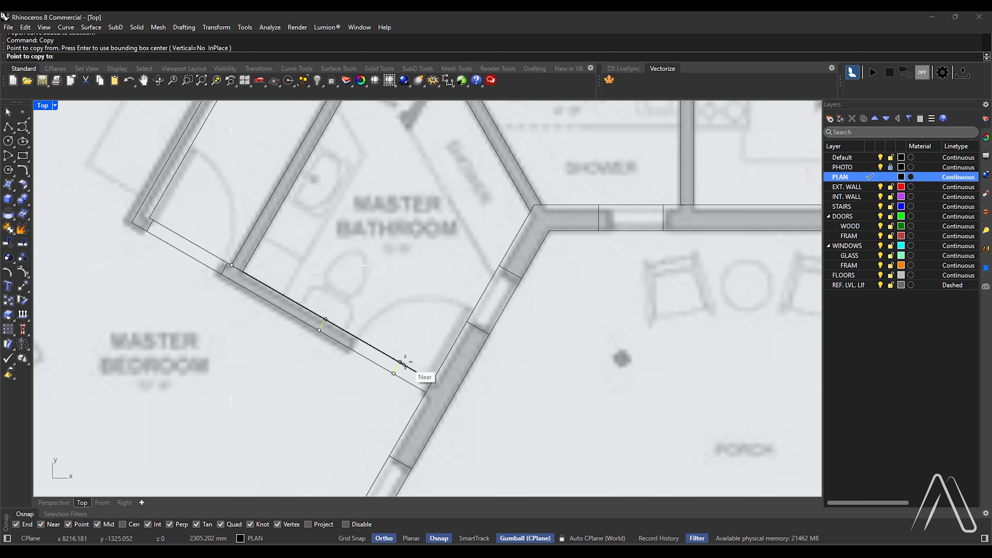
pyautogui.scroll(3, 437, 387)
pyautogui.click(438, 386)
pyautogui.scroll(-9, 246, 385)
pyautogui.press('Return')
# Copy the inner line of the small right-hand bedroom's lower wall 2900 mm along the diagonal wall to the door opening's lower edge
pyautogui.scroll(-2, 664, 257)
pyautogui.moveTo(691, 259); pyautogui.dragTo(572, 297, button='right')
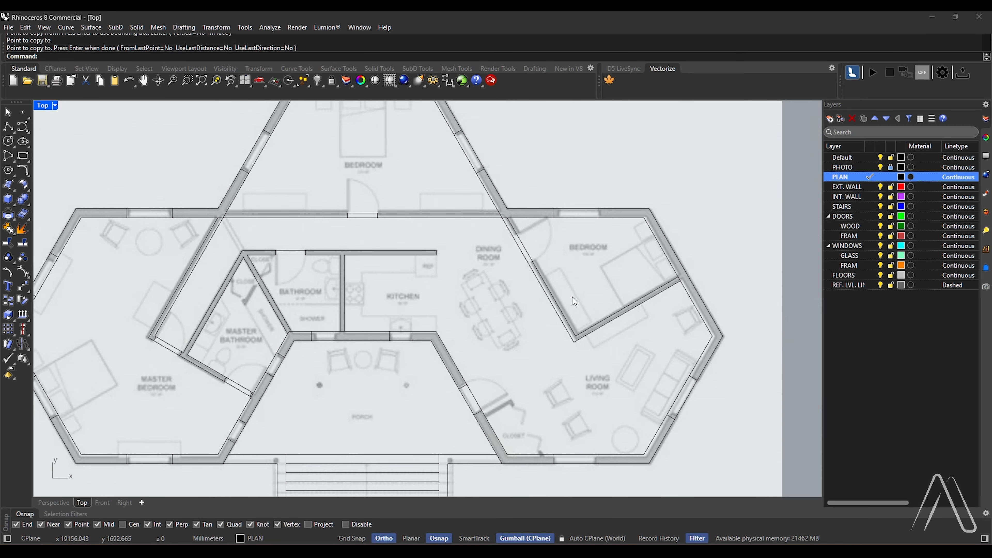
pyautogui.scroll(7, 575, 296)
pyautogui.click(592, 382)
pyautogui.press('Return')
pyautogui.click(581, 388)
pyautogui.scroll(2, 480, 214)
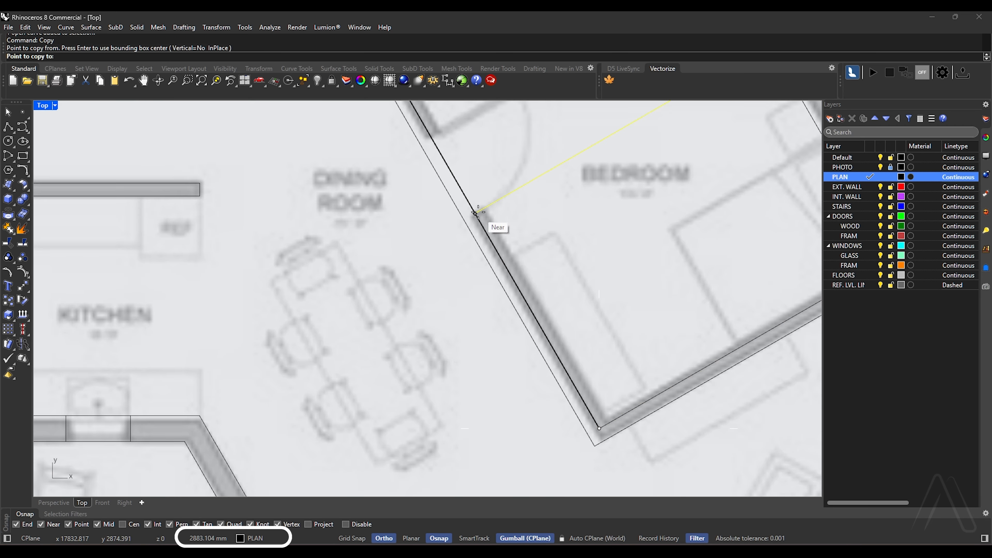
pyautogui.write('2')
pyautogui.press('Left')
pyautogui.write('900')
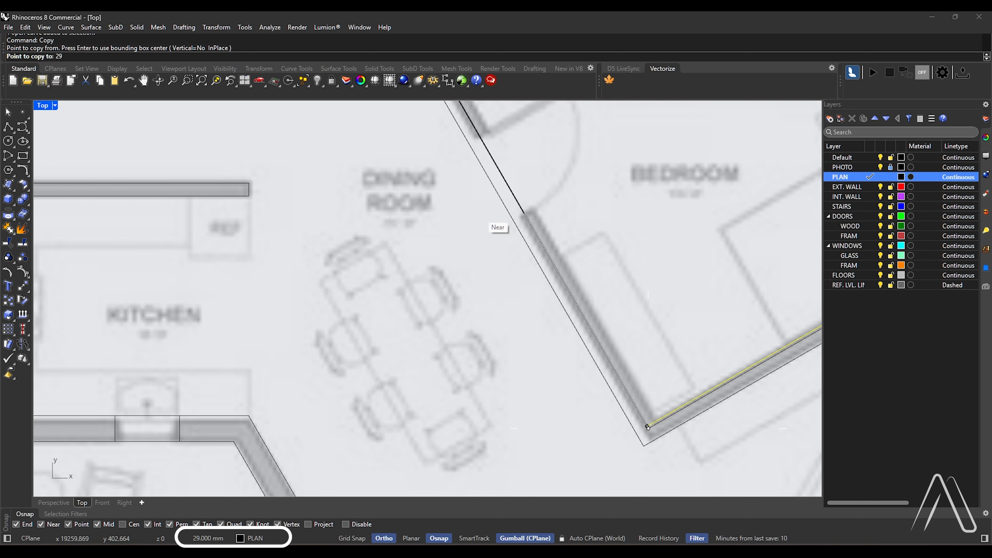
pyautogui.click(525, 213)
pyautogui.press('Return')
# Offset the copied door line 100 mm up along the bedroom's diagonal wall
pyautogui.moveTo(581, 144); pyautogui.dragTo(535, 210, button='right')
pyautogui.scroll(2, 535, 210)
pyautogui.press('Escape')
pyautogui.write('o')
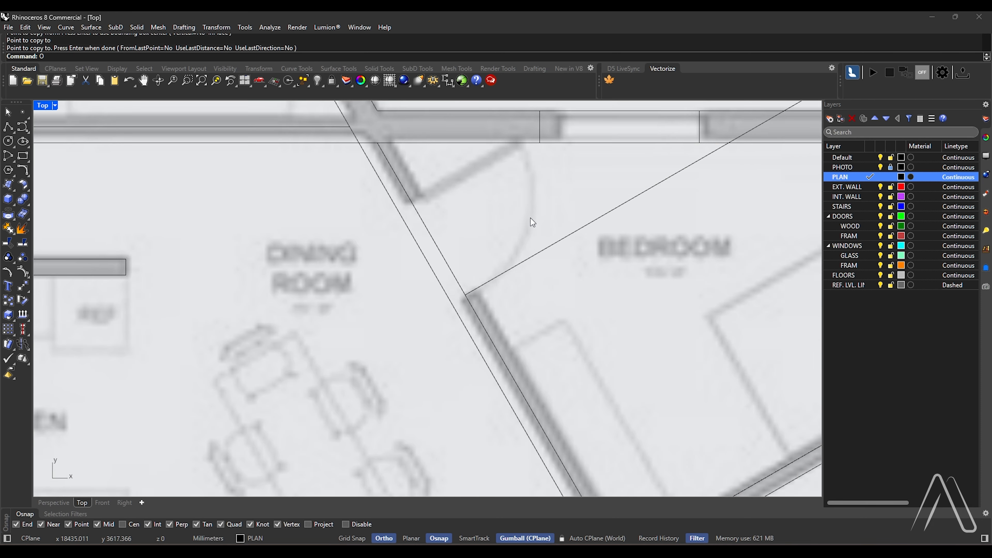
pyautogui.press('Return')
pyautogui.write('100')
pyautogui.press('Return')
pyautogui.click(515, 266)
pyautogui.click(455, 212)
# Offset the copied door line 1000 mm across the opening to mark the bedroom door's width and delete the 100 mm offset line
pyautogui.press('Return')
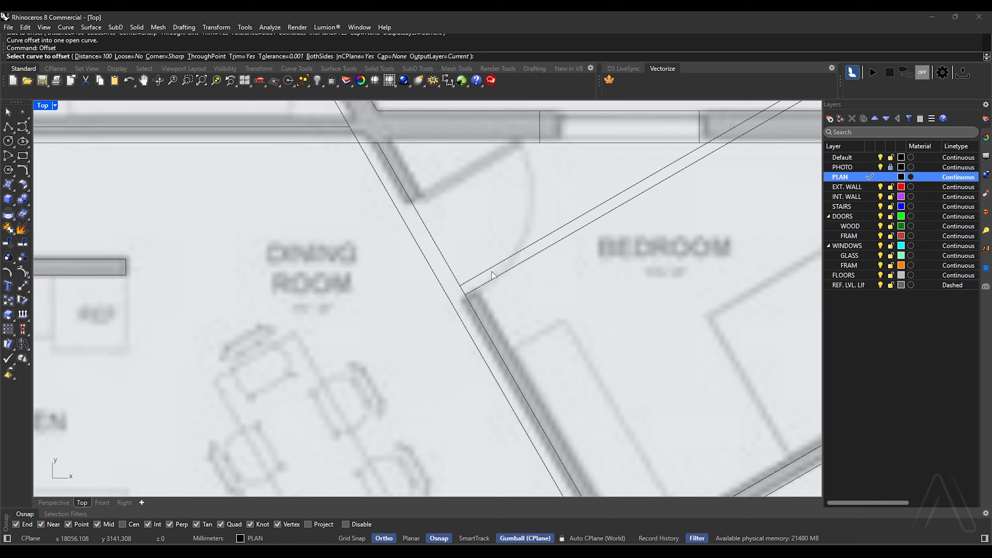
pyautogui.write('1000')
pyautogui.press('Return')
pyautogui.click(486, 281)
pyautogui.click(453, 217)
pyautogui.click(492, 269)
pyautogui.press('Delete')
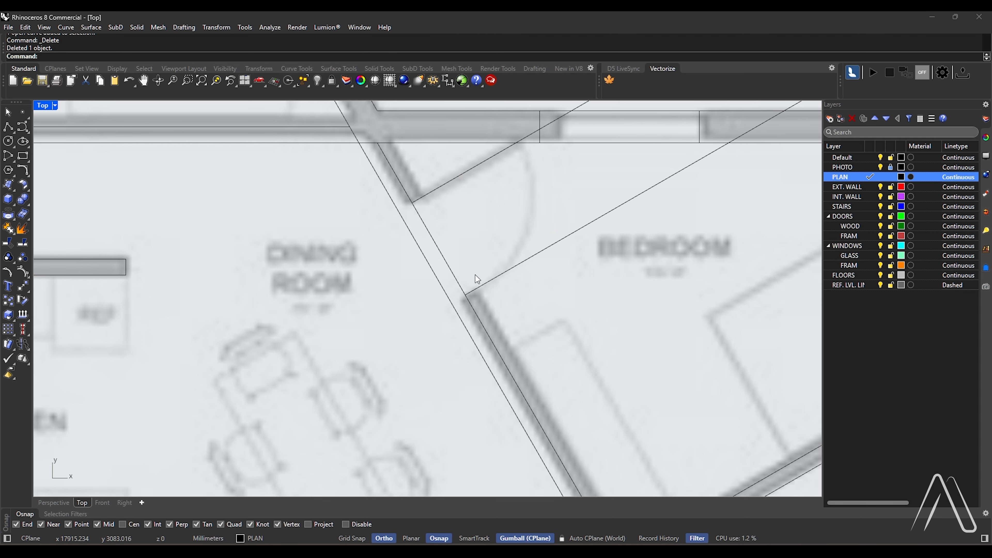
# Try to trim the bedroom's door lines at the diagonal wall
pyautogui.press('Return')
pyautogui.press('Return')
pyautogui.scroll(6, 495, 248)
pyautogui.click(450, 335)
# Move both bedroom door lines about 240 mm towards the dining room so they cross both faces of the diagonal wall
pyautogui.press('Return')
pyautogui.click(467, 321)
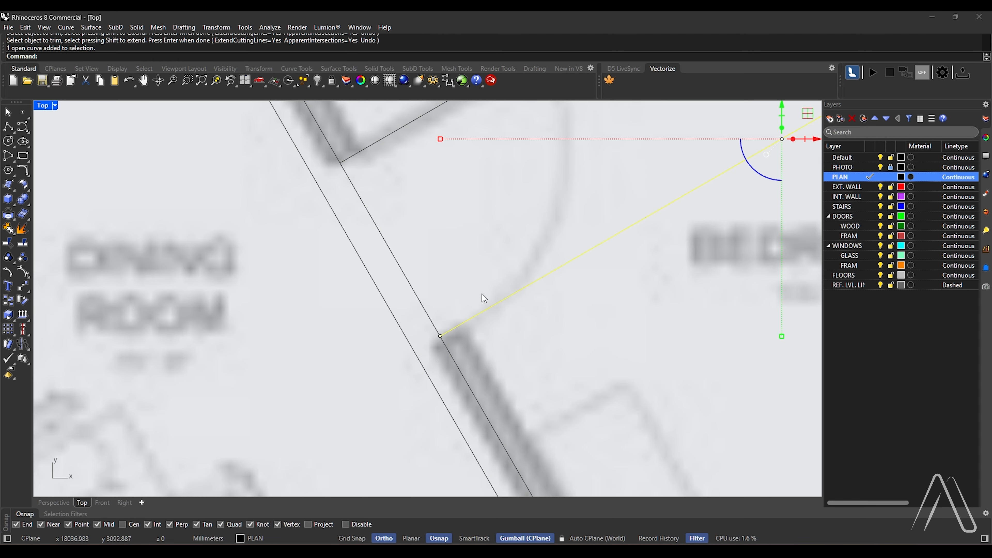
pyautogui.keyDown('shift'); pyautogui.click(378, 141); pyautogui.keyUp('shift')
# Trim the two bedroom door lines on both sides of the diagonal wall, keeping only the parts within its thickness
pyautogui.press('Return')
pyautogui.click(513, 295)
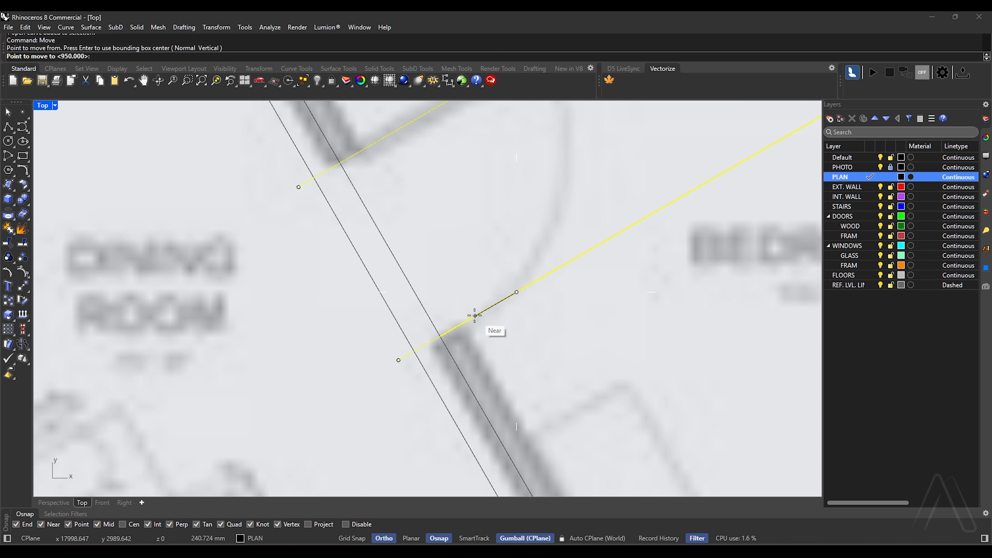
pyautogui.click(469, 314)
pyautogui.press('Escape')
pyautogui.scroll(-4, 468, 307)
pyautogui.write('Trim')
pyautogui.press('Return')
pyautogui.moveTo(465, 198); pyautogui.dragTo(364, 312)
pyautogui.press('Return')
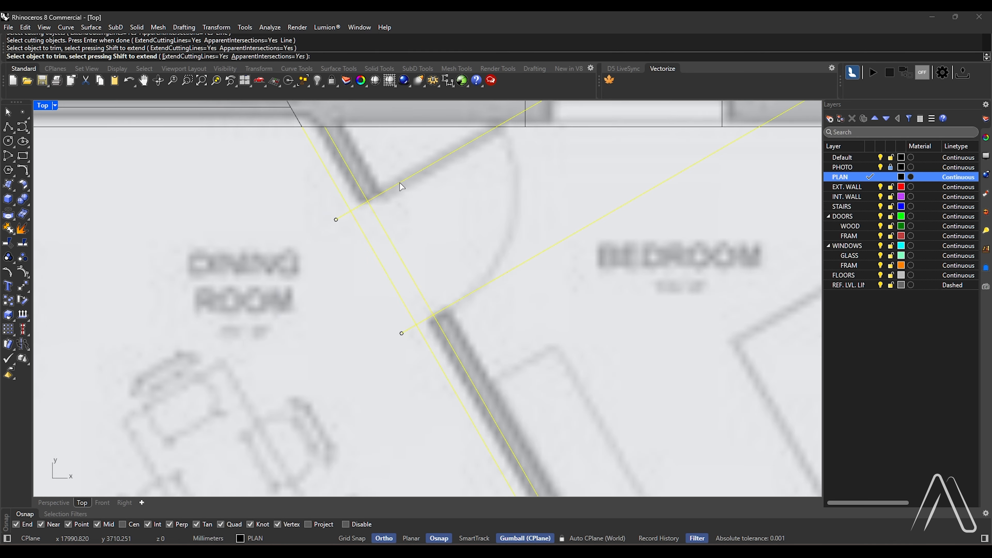
pyautogui.click(402, 182)
pyautogui.click(474, 292)
pyautogui.click(412, 330)
pyautogui.click(340, 218)
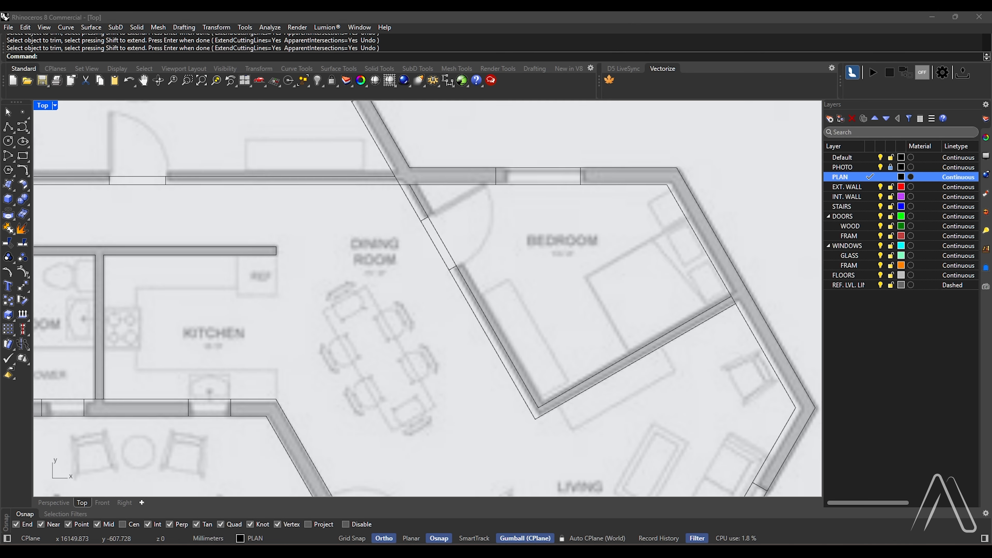
pyautogui.click(685, 140)
# Hide the PHOTO layer and make the dashed REF. LVL. LINE layer current
pyautogui.scroll(-12, 550, 222)
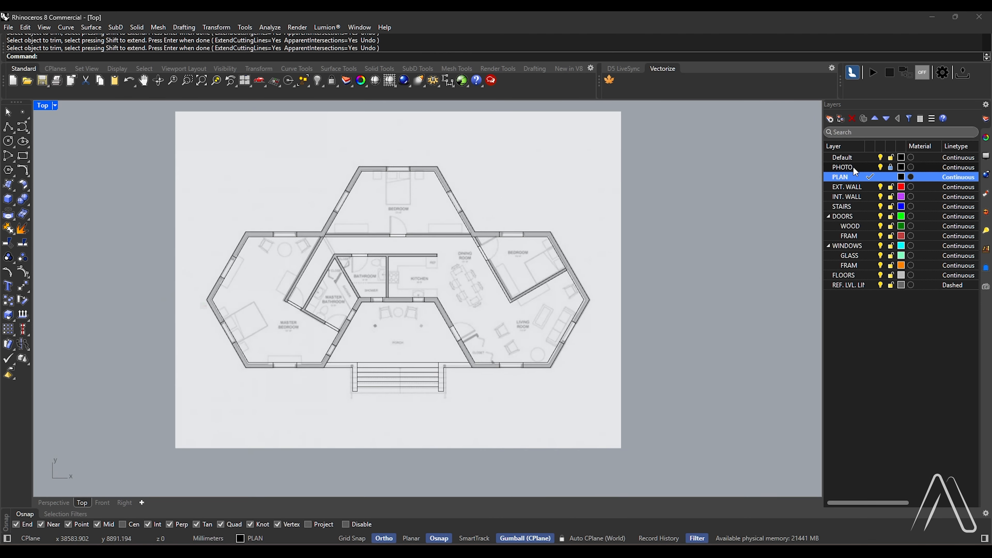
pyautogui.click(881, 167)
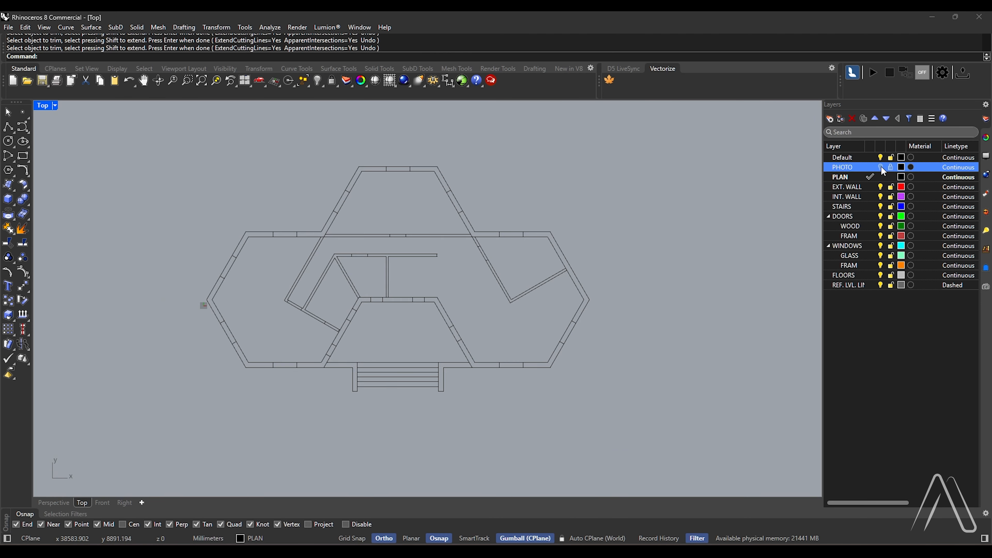
pyautogui.scroll(2, 401, 173)
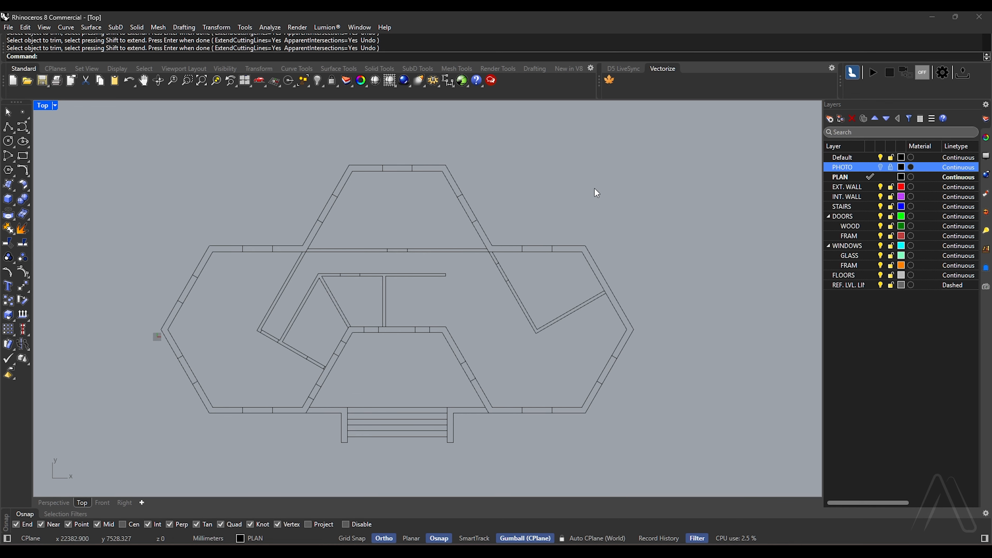
pyautogui.doubleClick(859, 288)
# Draw a reference rectangle around the entire floor plan with a margin on every side
pyautogui.scroll(-2, 509, 210)
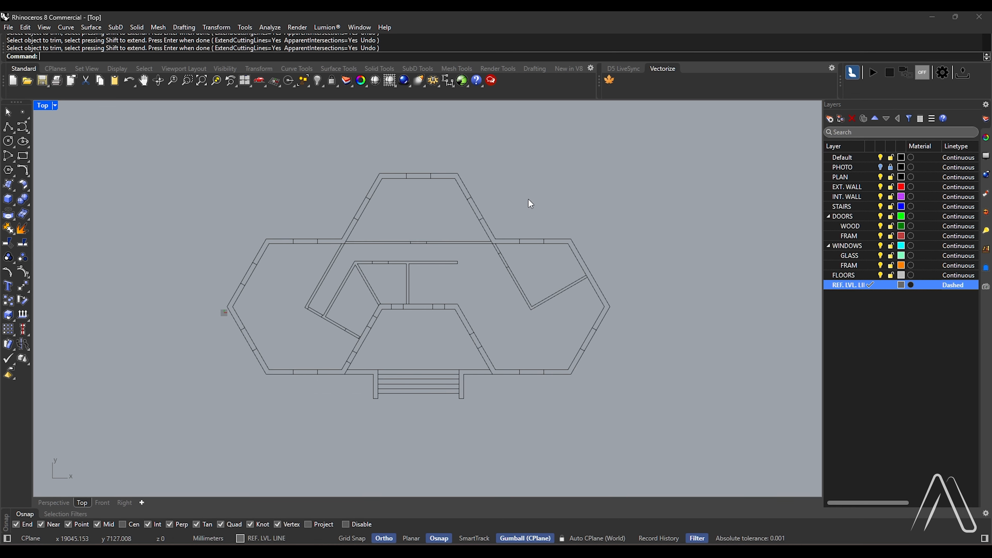
pyautogui.press('Return')
pyautogui.click(682, 136)
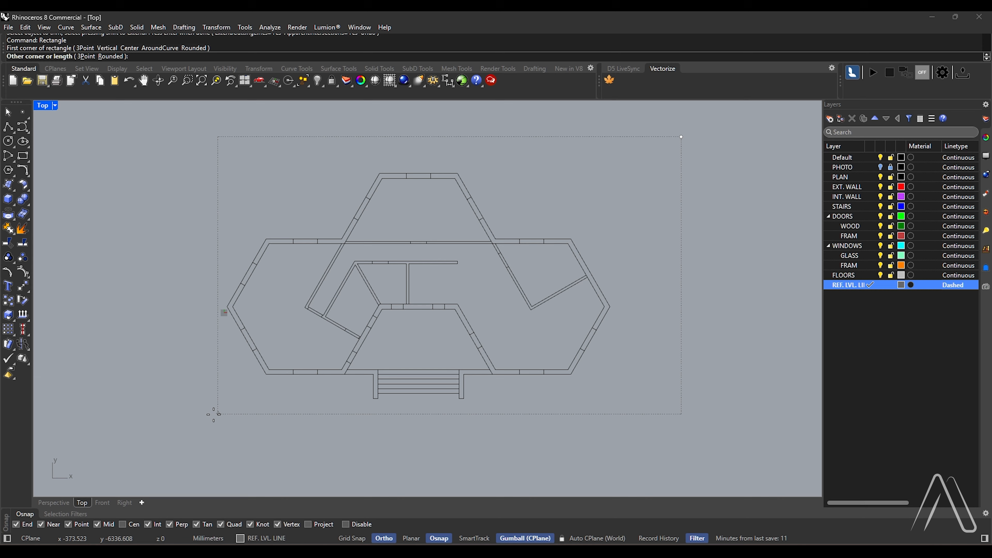
pyautogui.click(180, 424)
# Select the reference rectangle and copy it 900 mm upwards in the Front view
pyautogui.click(255, 137)
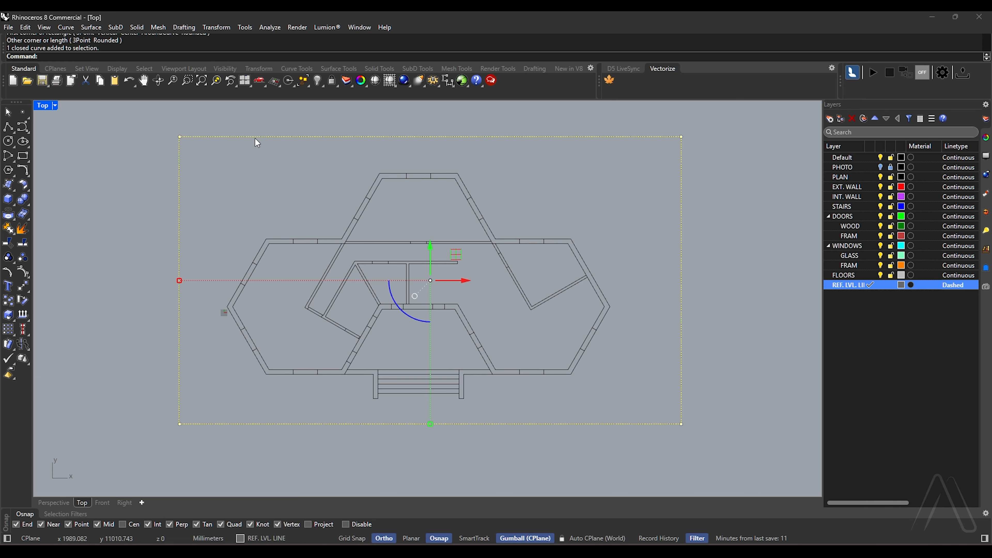
pyautogui.doubleClick(39, 104)
pyautogui.doubleClick(46, 305)
pyautogui.scroll(5, 264, 423)
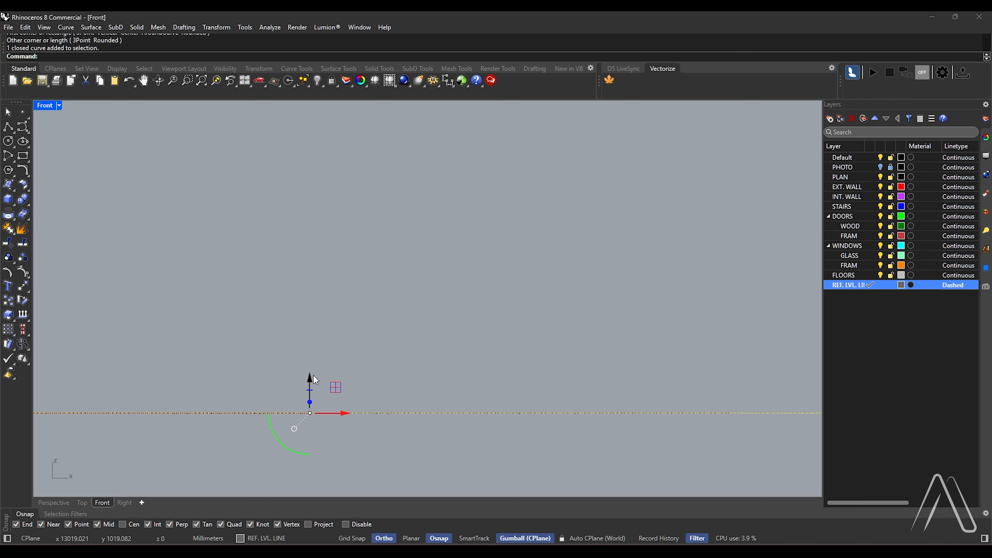
pyautogui.click(310, 378)
pyautogui.write('900')
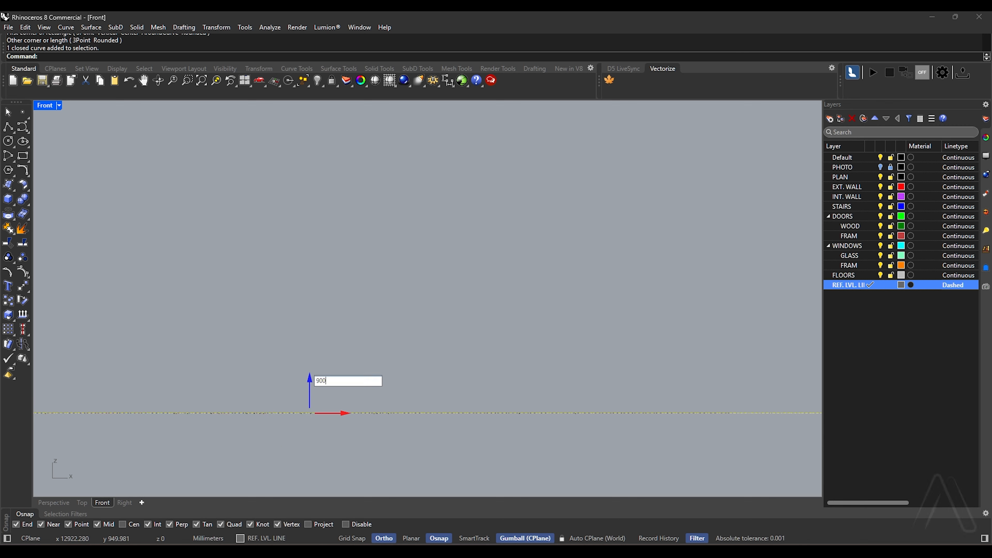
pyautogui.press('Return')
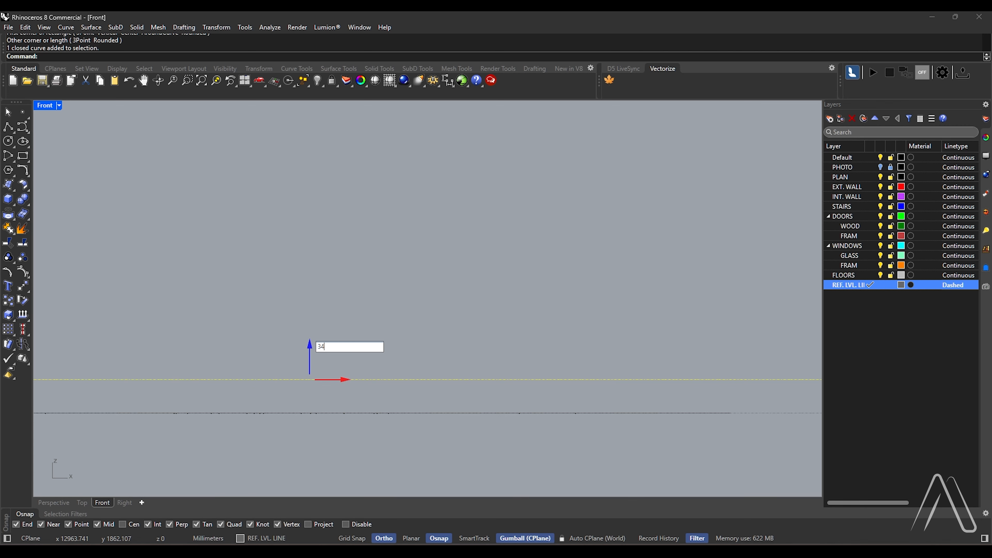
# Copy the raised reference rectangle a further 3400 mm up, and copy that one another 1000 mm up
pyautogui.write('00')
pyautogui.press('Return')
pyautogui.click(309, 218)
pyautogui.write('10')
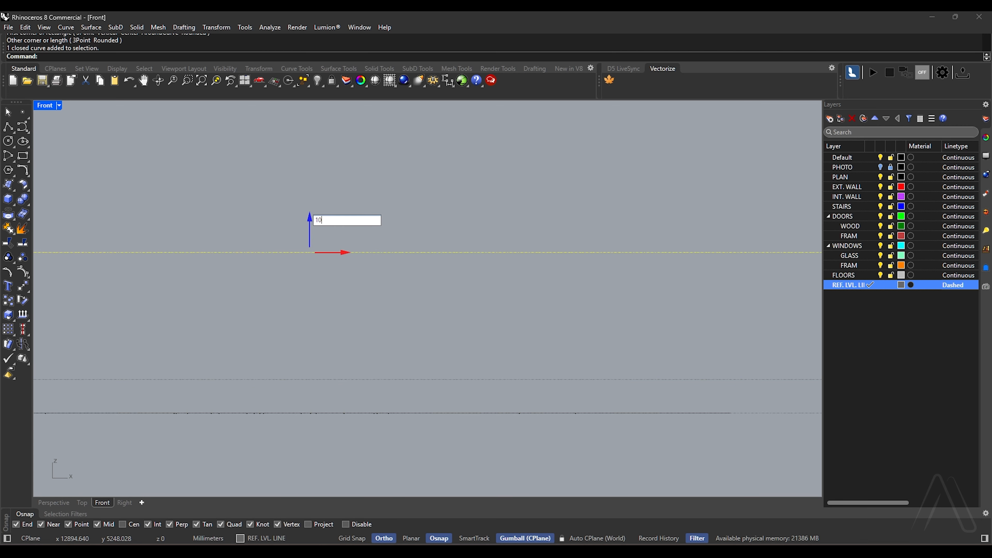
pyautogui.press('Return')
pyautogui.click(468, 332)
# Label the lowest reference level 01 and the one above it 02 at their right ends with 400 mm high Arial curve text
pyautogui.moveTo(468, 332); pyautogui.dragTo(197, 241, button='right')
pyautogui.moveTo(768, 263); pyautogui.dragTo(583, 301, button='right')
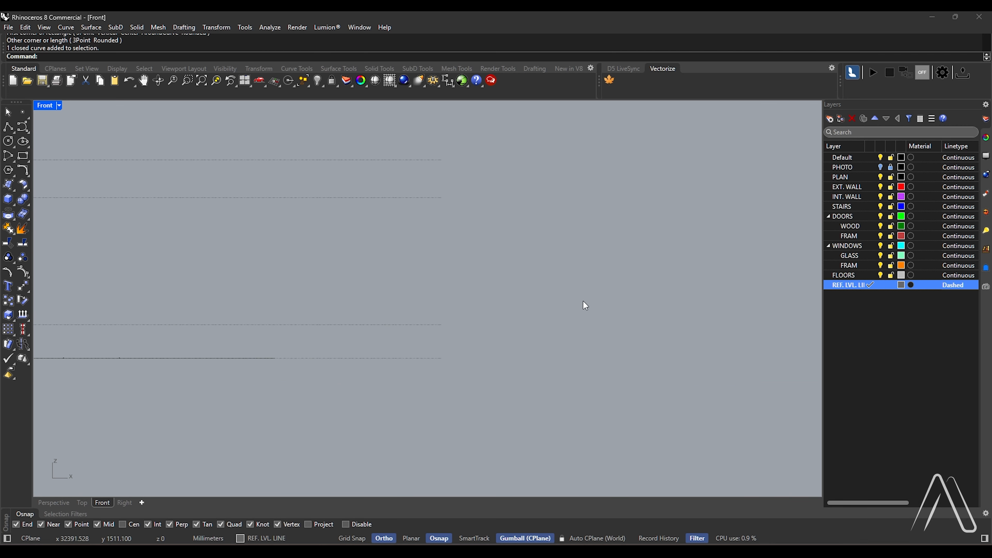
pyautogui.press('Return')
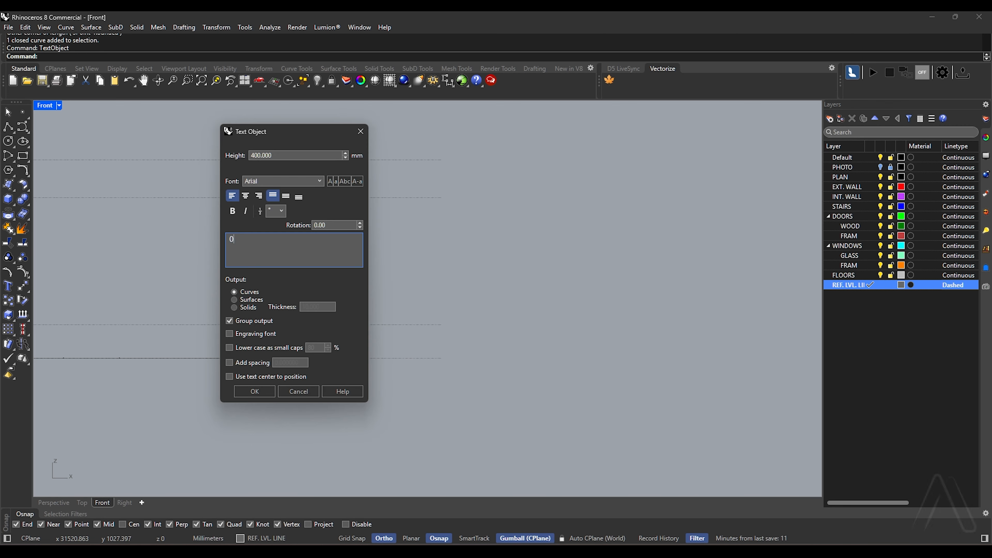
pyautogui.click(254, 391)
pyautogui.click(447, 357)
pyautogui.press('Return')
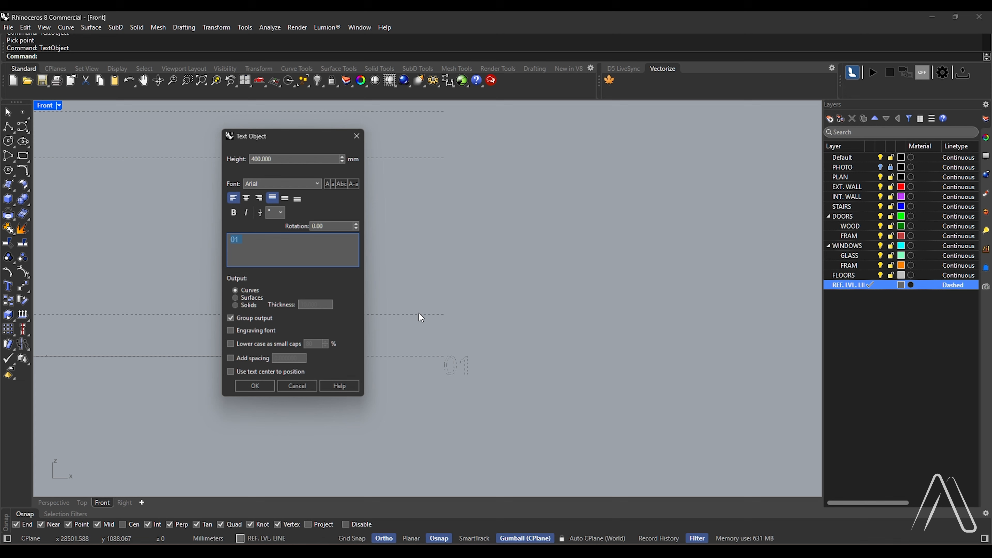
pyautogui.write('02')
pyautogui.click(255, 391)
pyautogui.scroll(-2, 447, 321)
pyautogui.click(447, 326)
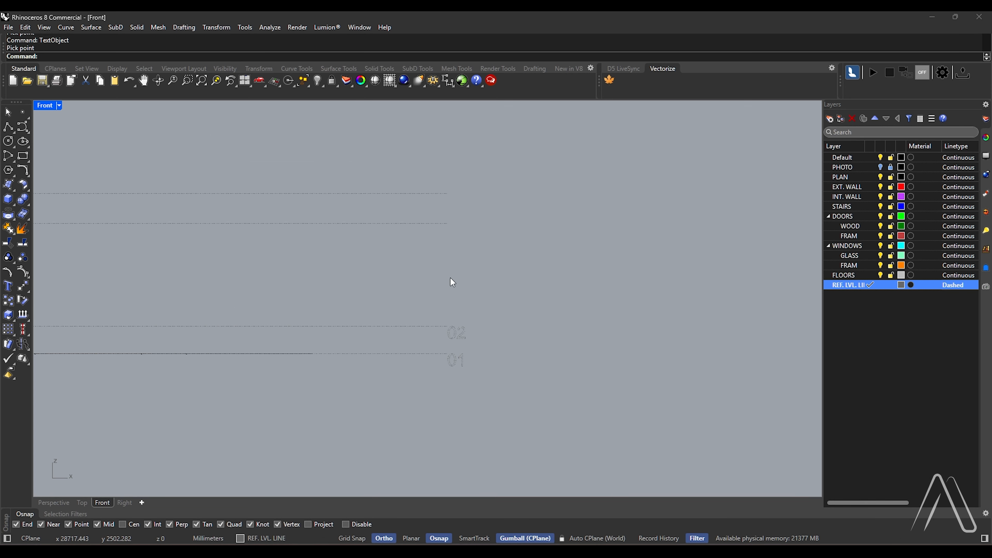
# Label the third reference level 03 and the highest one 04 at their right ends with the same 400 mm text
pyautogui.press('Return')
pyautogui.write('03')
pyautogui.click(254, 392)
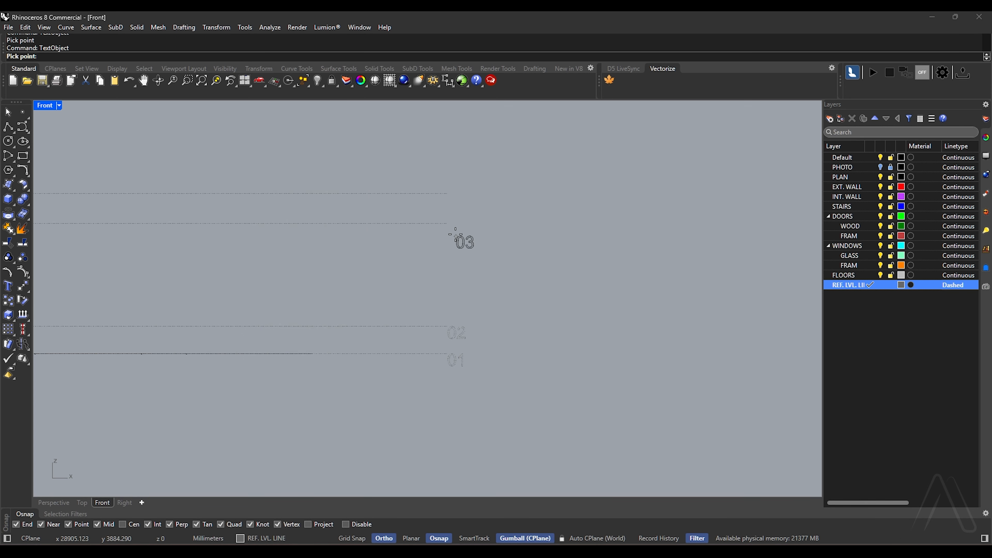
pyautogui.click(447, 223)
pyautogui.press('Return')
pyautogui.write('04')
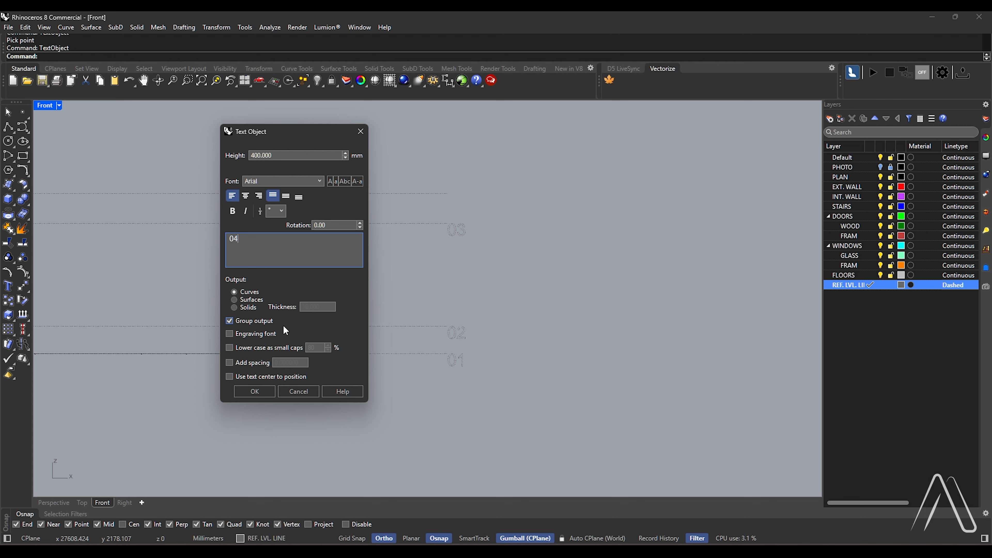
pyautogui.click(254, 392)
pyautogui.click(448, 194)
# Make EXT. WALL the current layer and lock the REF. LVL. LINE layer
pyautogui.scroll(-4, 508, 231)
pyautogui.scroll(6, 464, 187)
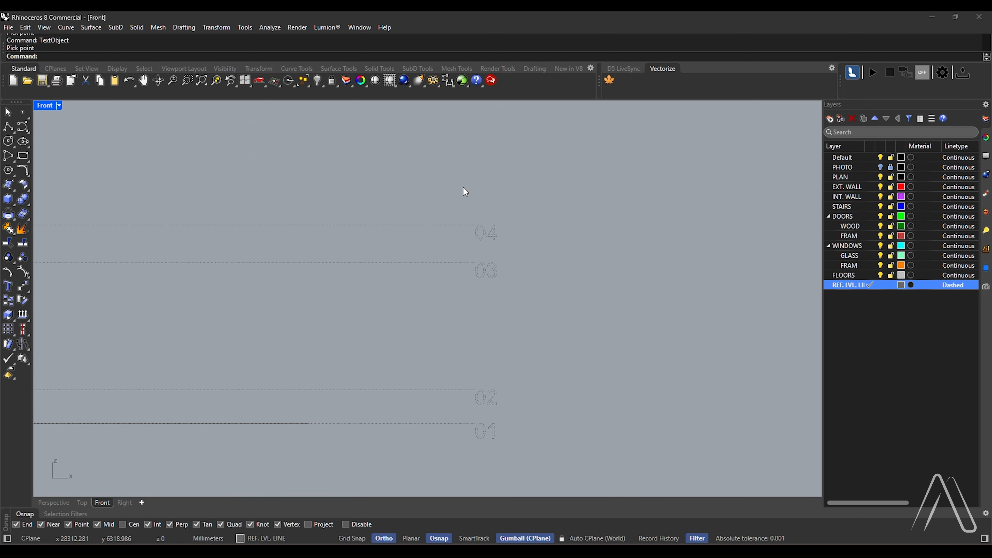
pyautogui.scroll(-6, 530, 229)
pyautogui.scroll(4, 559, 236)
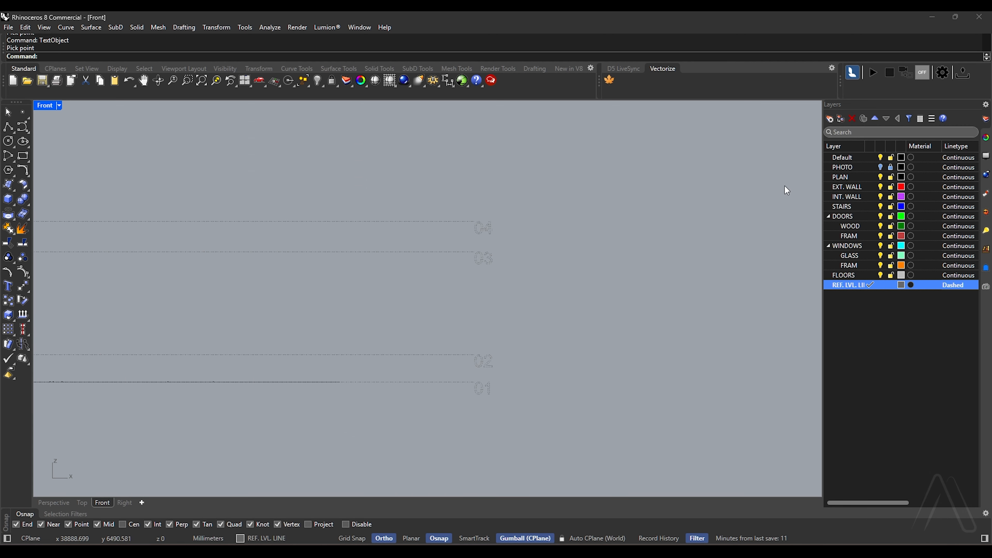
pyautogui.doubleClick(845, 184)
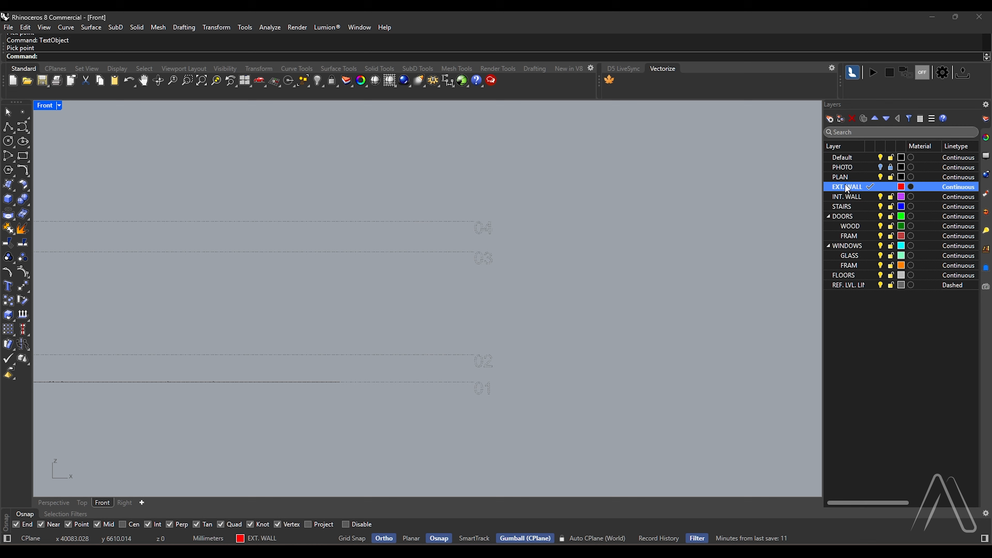
pyautogui.click(891, 285)
# Run CurveBoolean on all floor plan curves in the Top view, keeping the upper bedroom's corner wall regions and the junction towards the master bedroom
pyautogui.doubleClick(45, 107)
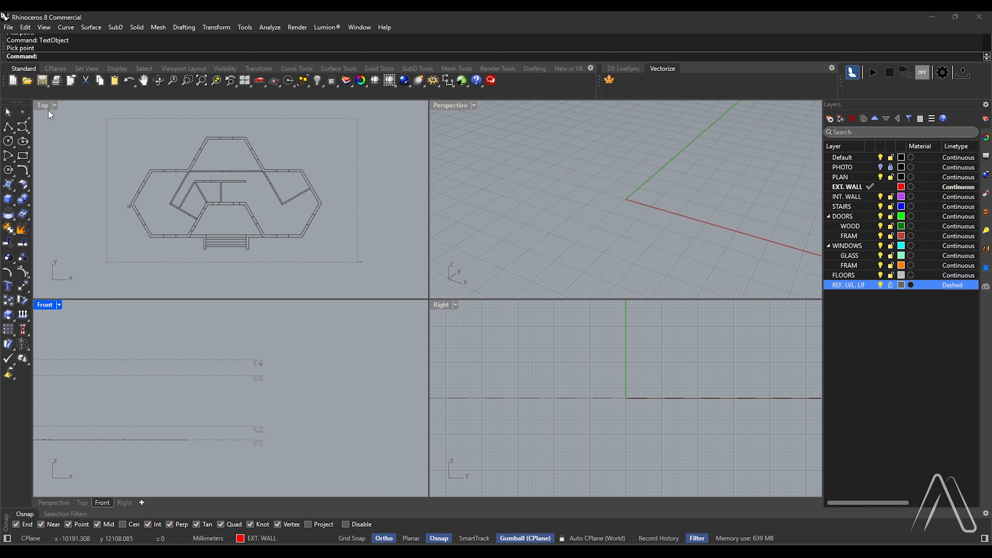
pyautogui.doubleClick(44, 106)
pyautogui.moveTo(155, 346); pyautogui.dragTo(155, 346)
pyautogui.scroll(2, 301, 260)
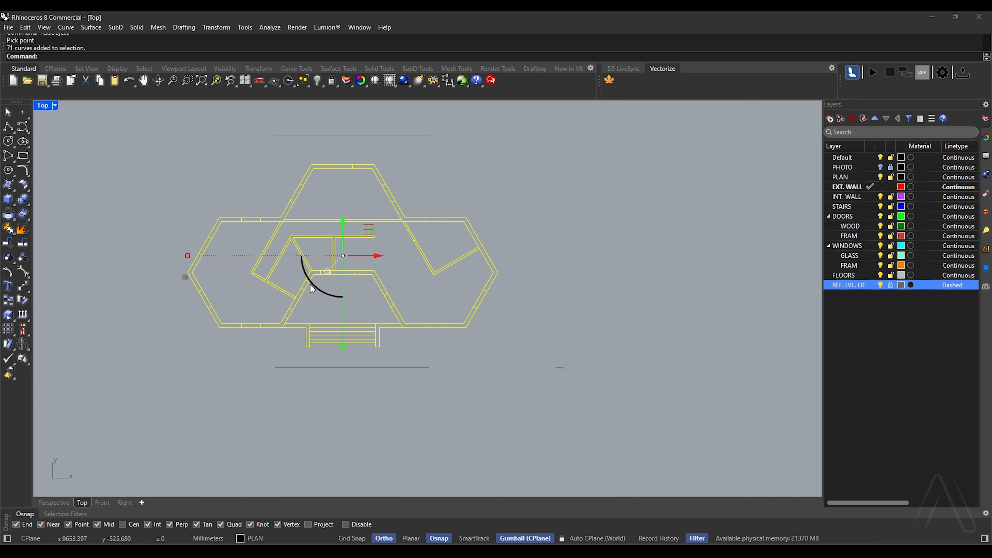
pyautogui.write('CurveBoolean')
pyautogui.press('Return')
pyautogui.scroll(8, 386, 214)
pyautogui.scroll(-2, 392, 173)
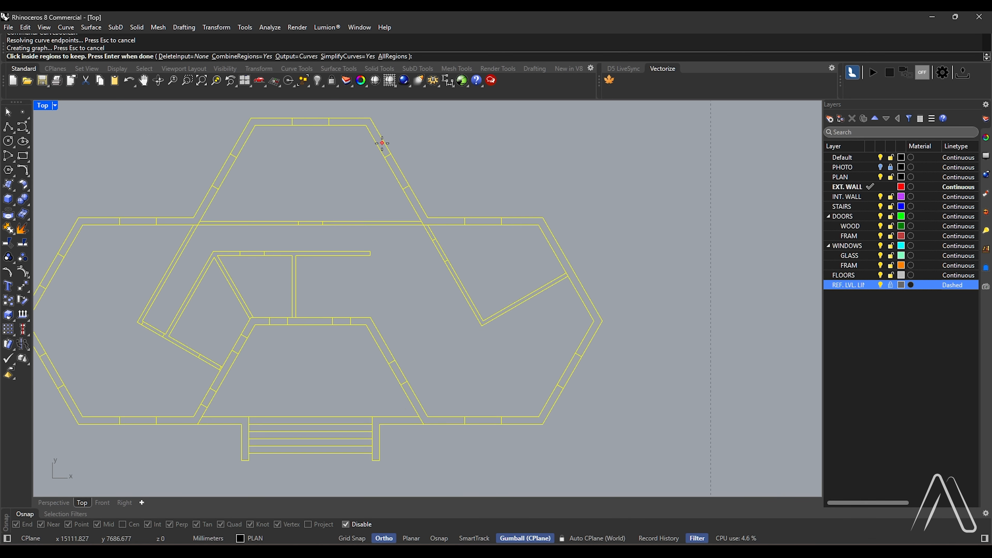
pyautogui.click(381, 144)
pyautogui.click(265, 122)
pyautogui.click(191, 220)
# Keep the window-separated wall regions around the plan's left hexagonal wing in the running CurveBoolean
pyautogui.scroll(-4, 191, 229)
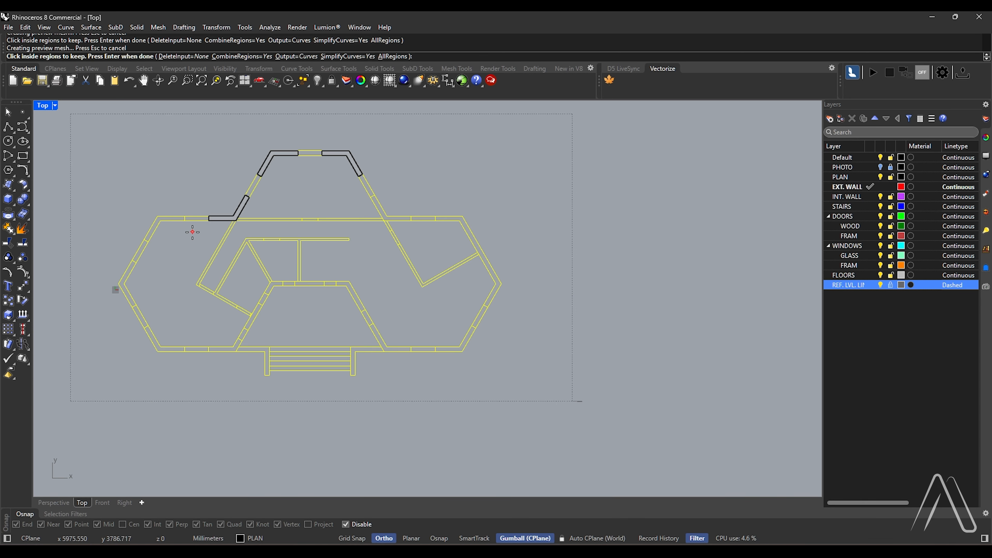
pyautogui.scroll(2, 183, 230)
pyautogui.click(162, 215)
pyautogui.click(110, 288)
pyautogui.click(158, 372)
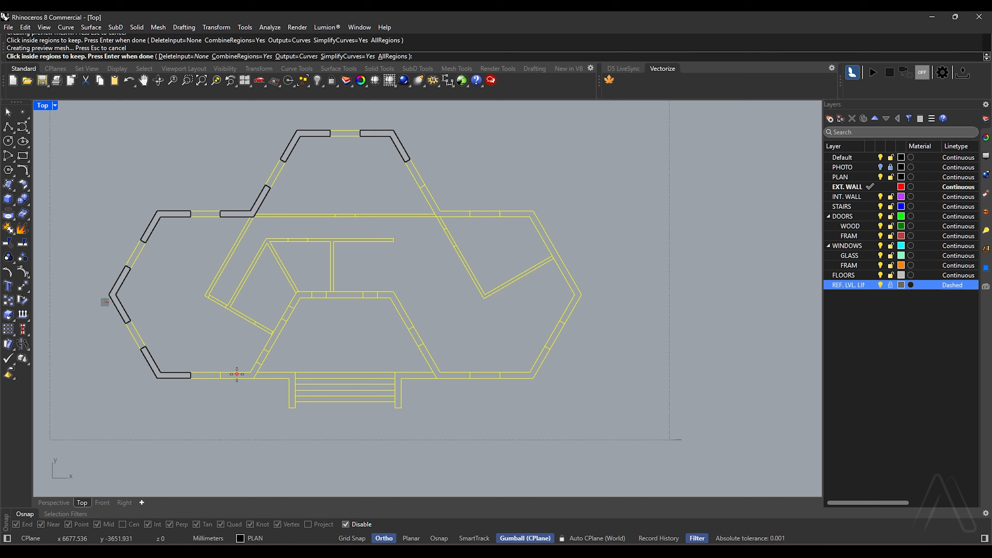
# Keep the wall regions along the entrance recess and around the right wing, and create the closed exterior wall outlines
pyautogui.scroll(2, 321, 301)
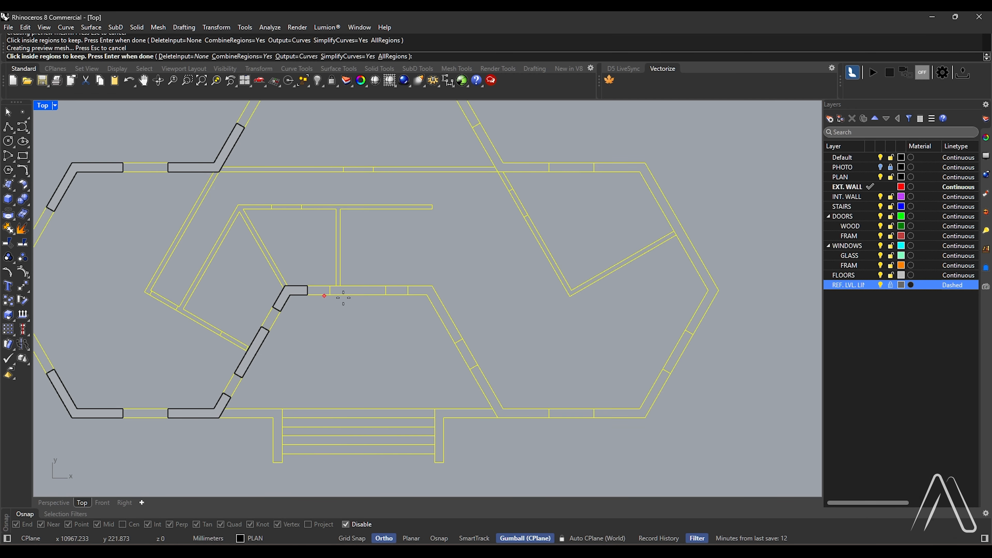
pyautogui.click(358, 290)
pyautogui.click(442, 313)
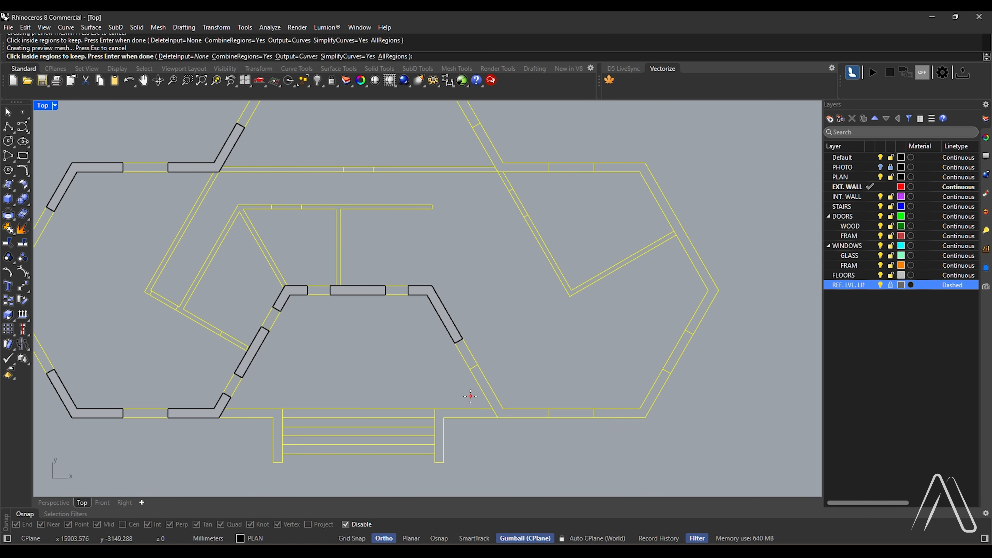
pyautogui.click(494, 401)
pyautogui.click(649, 395)
pyautogui.click(707, 306)
pyautogui.scroll(-3, 705, 313)
pyautogui.click(582, 224)
pyautogui.press('Return')
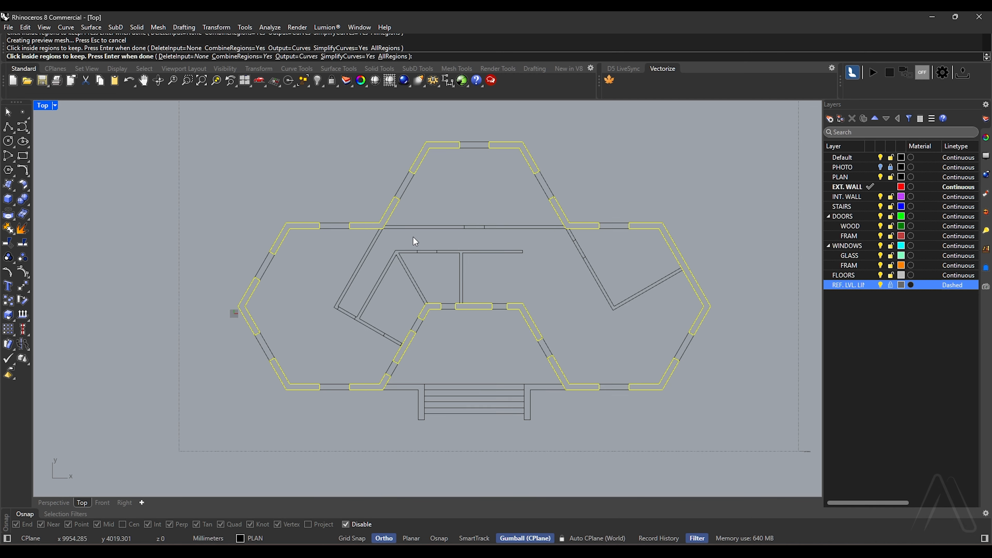
# Extrude the exterior wall outlines in the Front view as one-sided solids from level 01 up to level 03, 4300 mm high
pyautogui.doubleClick(39, 107)
pyautogui.scroll(-4, 374, 415)
pyautogui.moveTo(106, 398); pyautogui.dragTo(198, 404, button='right')
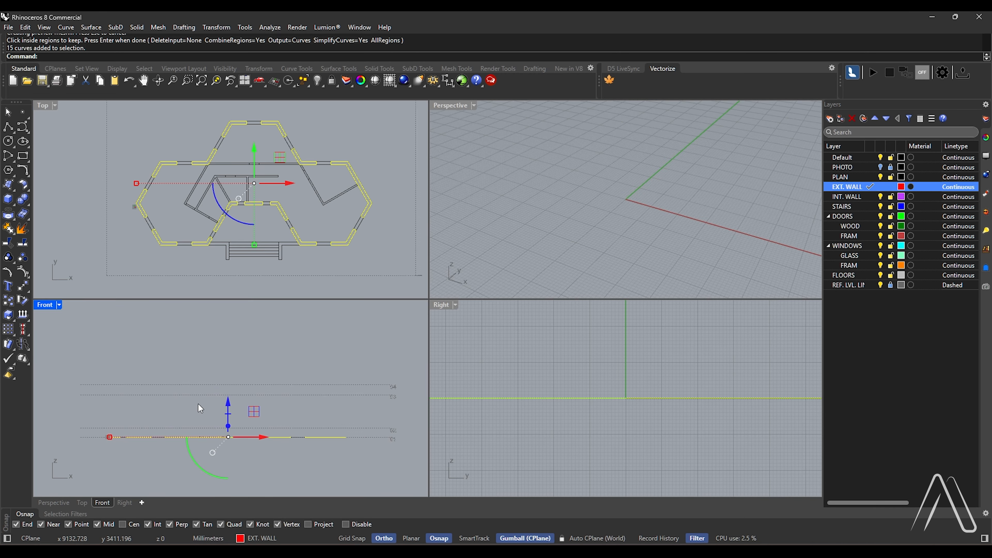
pyautogui.doubleClick(42, 305)
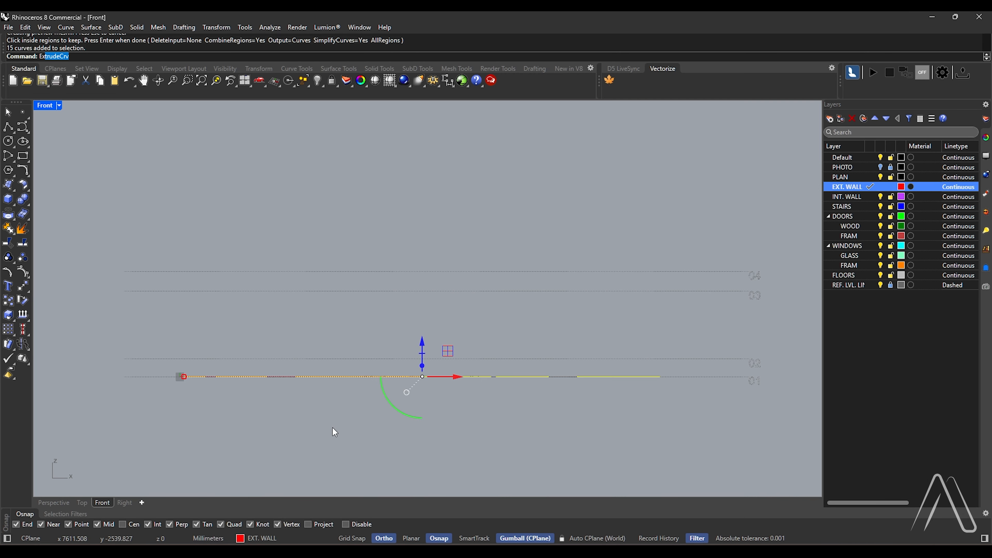
pyautogui.press('Return')
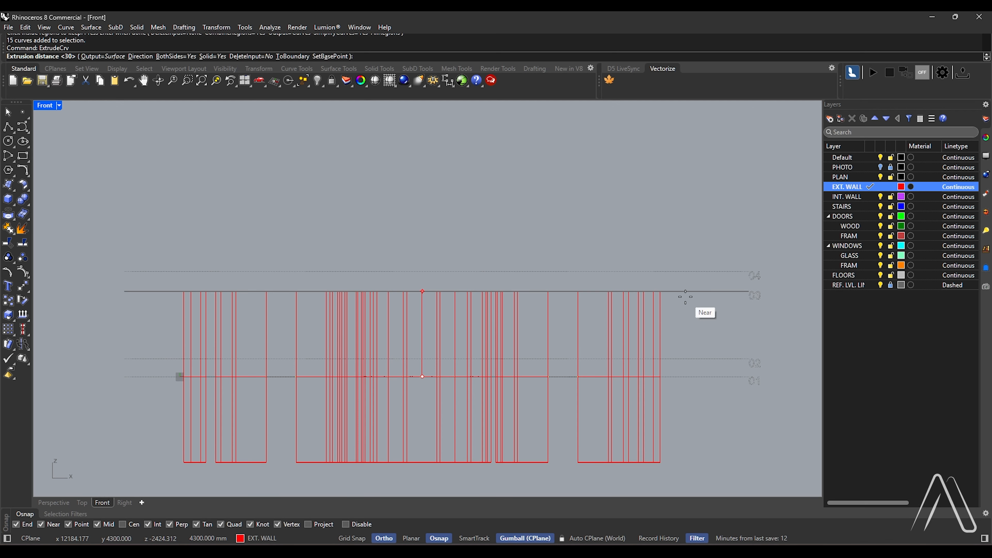
pyautogui.press('Return')
pyautogui.click(694, 299)
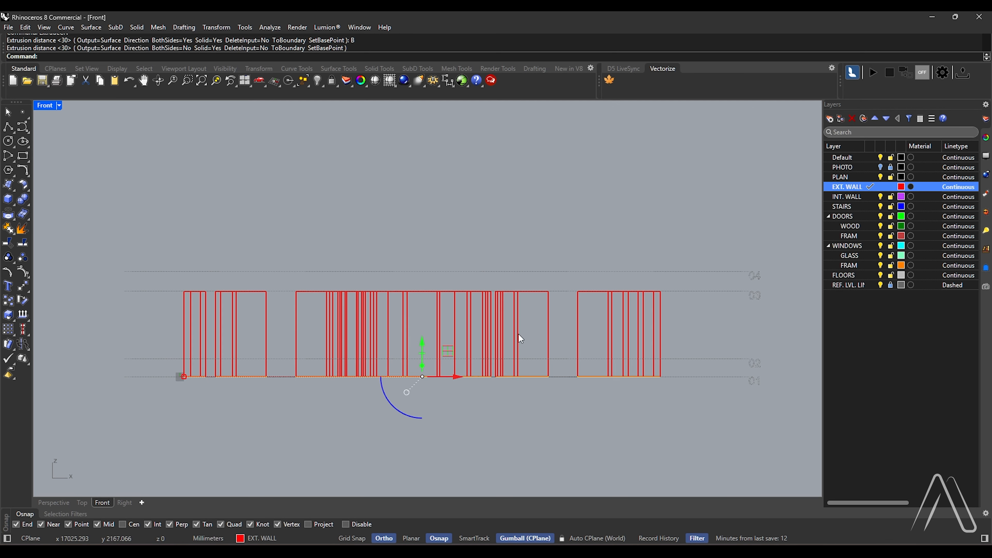
# Run CurveBoolean on the whole plan in the Top view, keeping the upper wing's window openings and those in the adjoining rear walls
pyautogui.doubleClick(44, 106)
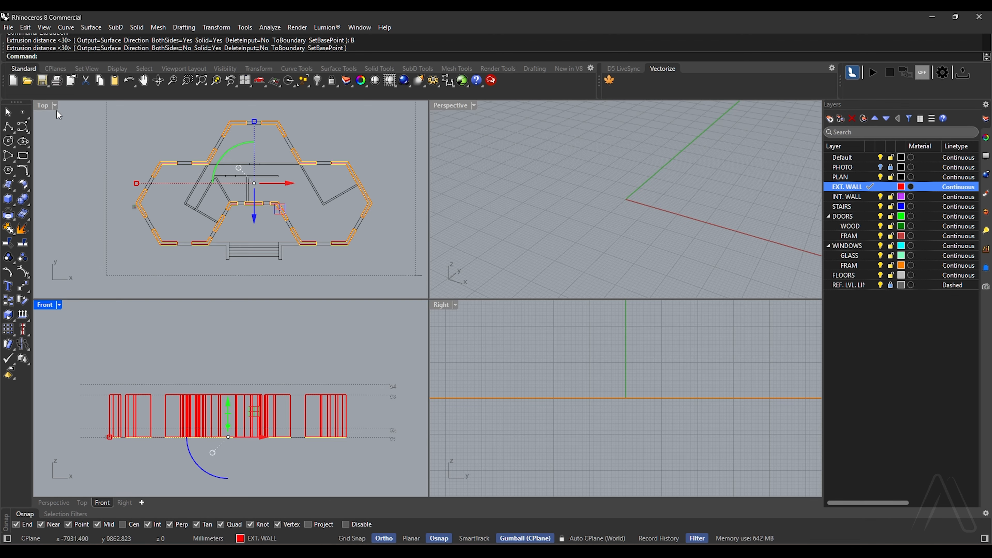
pyautogui.doubleClick(44, 106)
pyautogui.moveTo(506, 148); pyautogui.dragTo(207, 365)
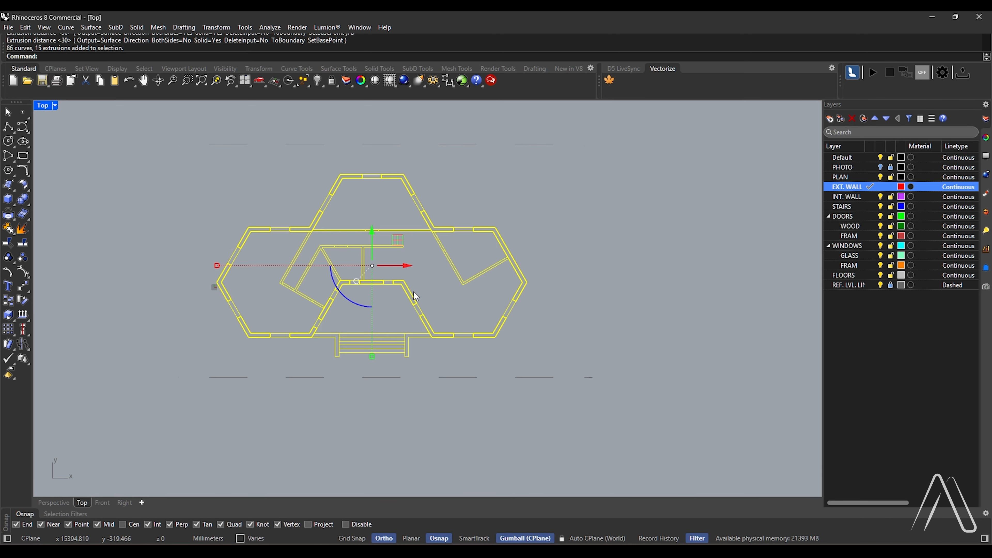
pyautogui.press('Return')
pyautogui.scroll(3, 442, 263)
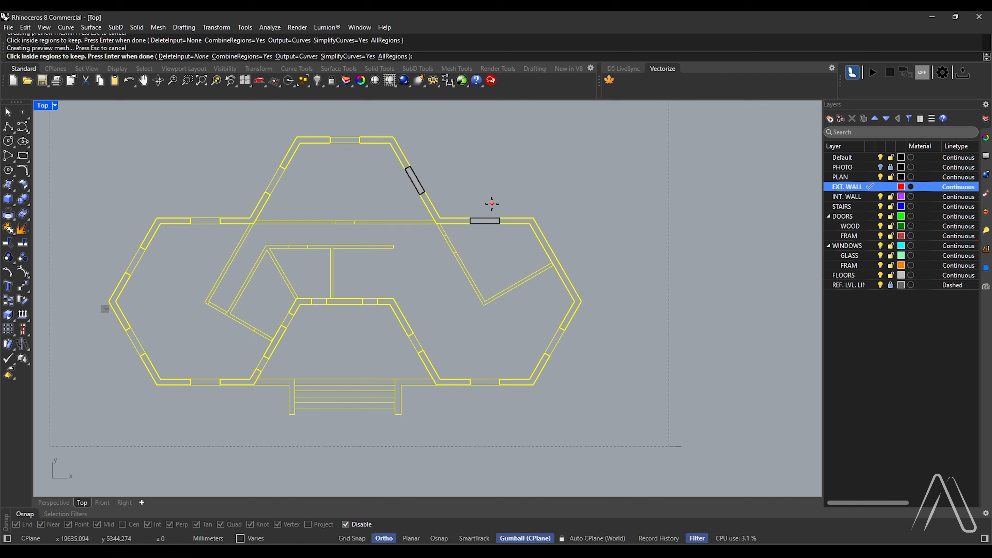
pyautogui.click(345, 141)
pyautogui.scroll(4, 271, 191)
pyautogui.click(277, 177)
pyautogui.click(174, 237)
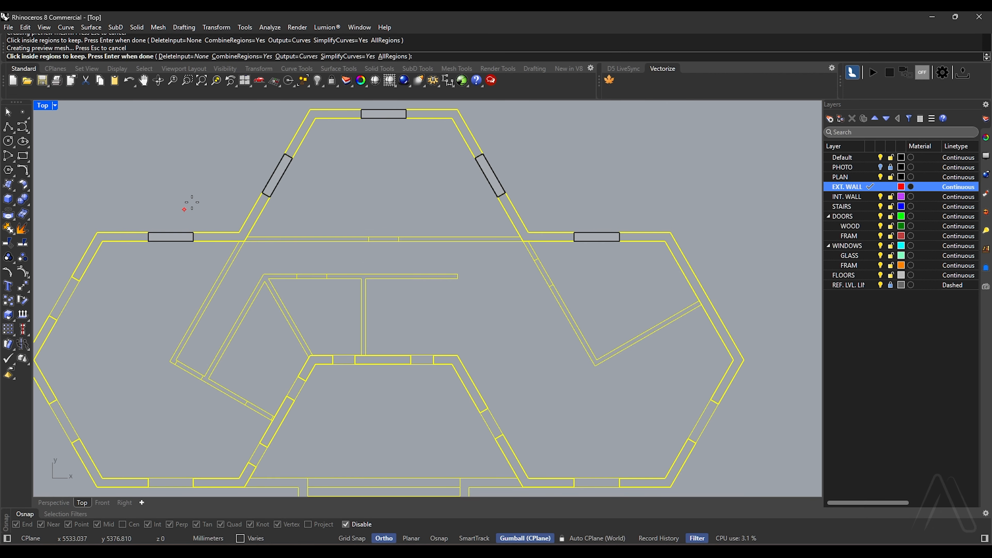
# Keep the window openings of the left wing, entrance recess and right wing, and create their closed outlines
pyautogui.scroll(-4, 226, 160)
pyautogui.scroll(2, 133, 247)
pyautogui.click(132, 246)
pyautogui.click(139, 328)
pyautogui.click(219, 377)
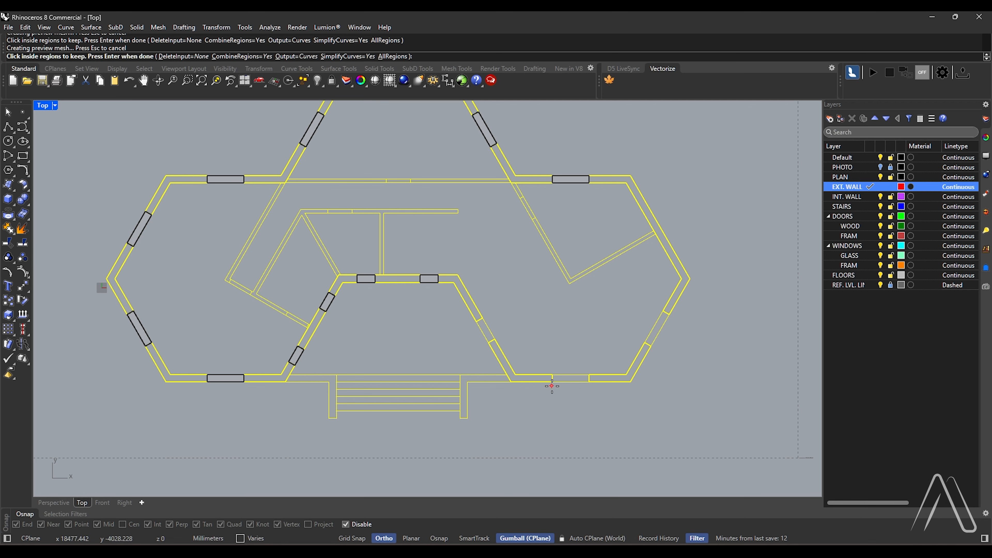
pyautogui.click(570, 378)
pyautogui.click(657, 329)
pyautogui.scroll(-4, 536, 365)
pyautogui.scroll(2, 612, 290)
pyautogui.press('Return')
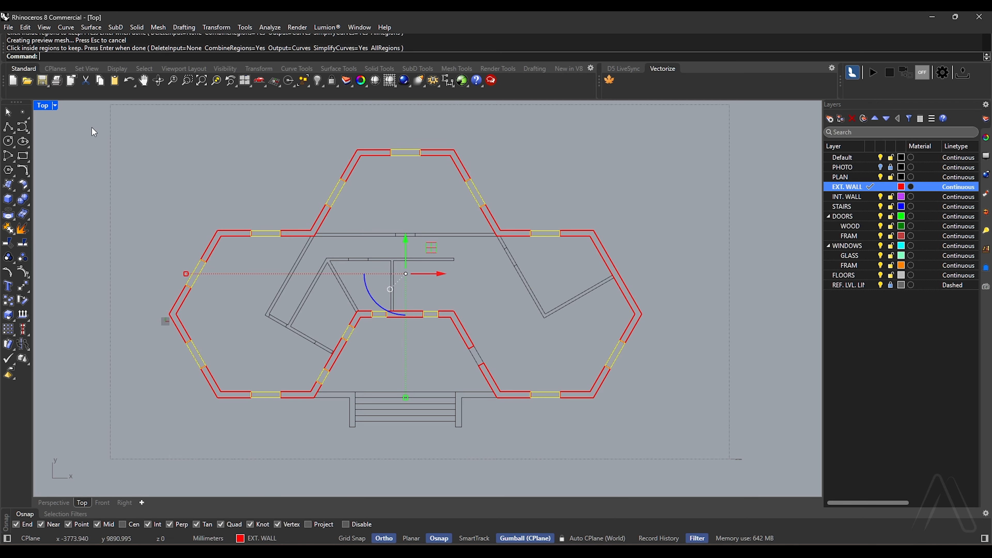
# Extrude the window opening outlines 1900 mm upward as solids to form the walls below the windows
pyautogui.doubleClick(43, 106)
pyautogui.write('ExtrudeCrv')
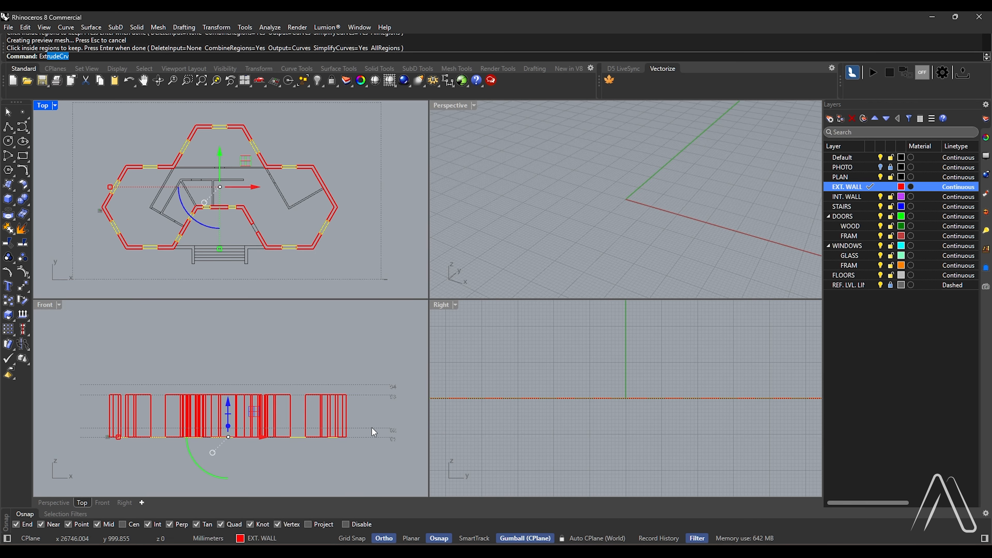
pyautogui.press('Return')
pyautogui.scroll(4, 371, 427)
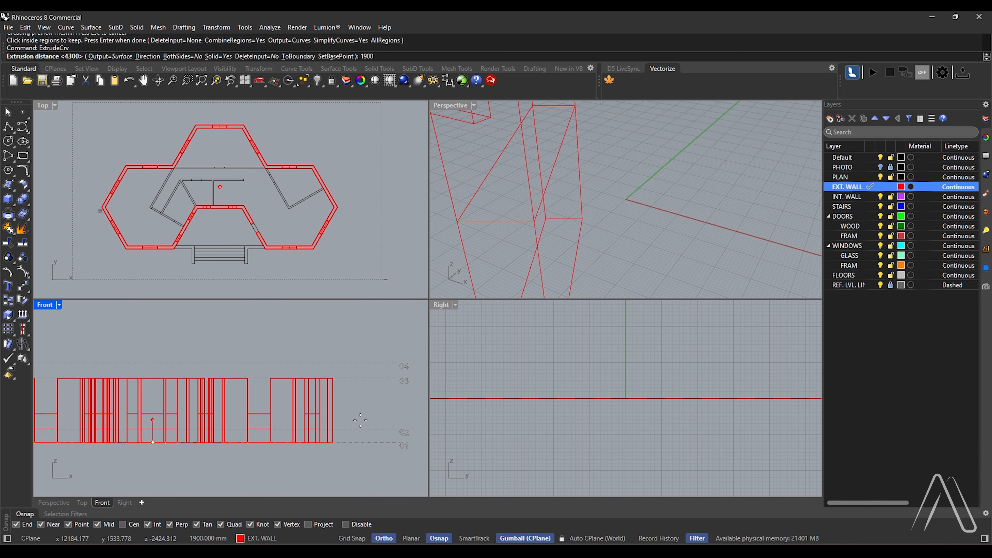
pyautogui.press('Return')
pyautogui.scroll(-1, 365, 411)
pyautogui.write('C')
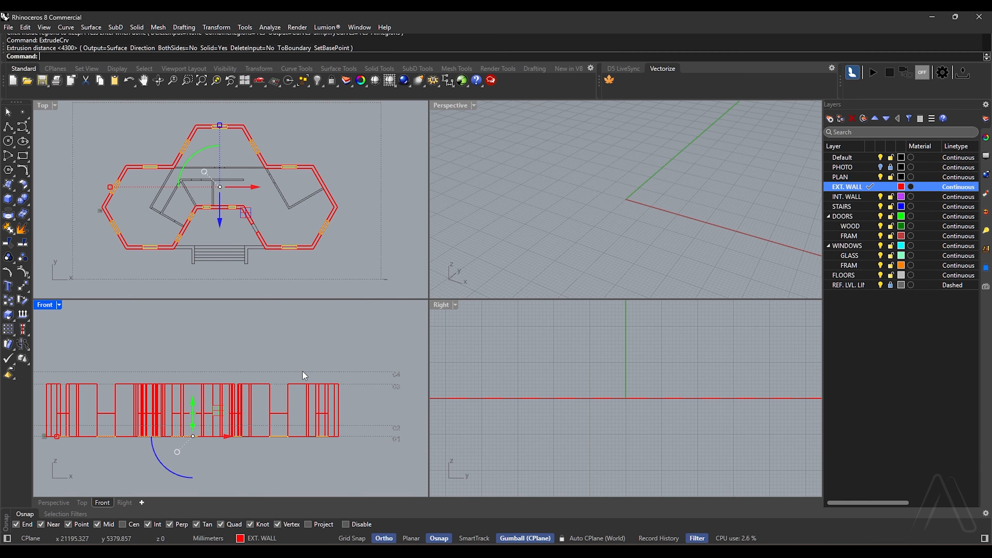
# Align the window opening outlines to level 03 at the wall tops with SetPt in the Front view
pyautogui.doubleClick(44, 308)
pyautogui.write('SetPt')
pyautogui.press('Return')
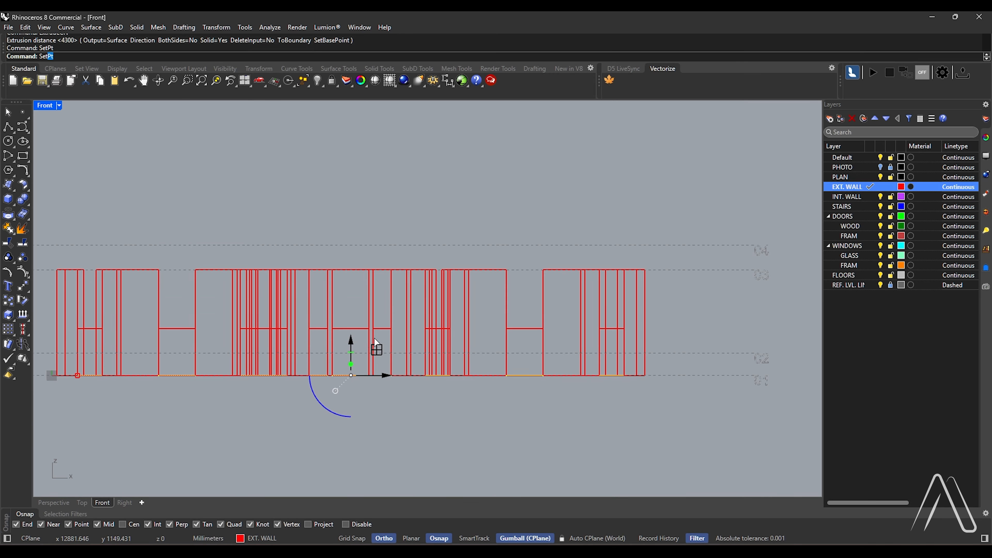
pyautogui.press('Return')
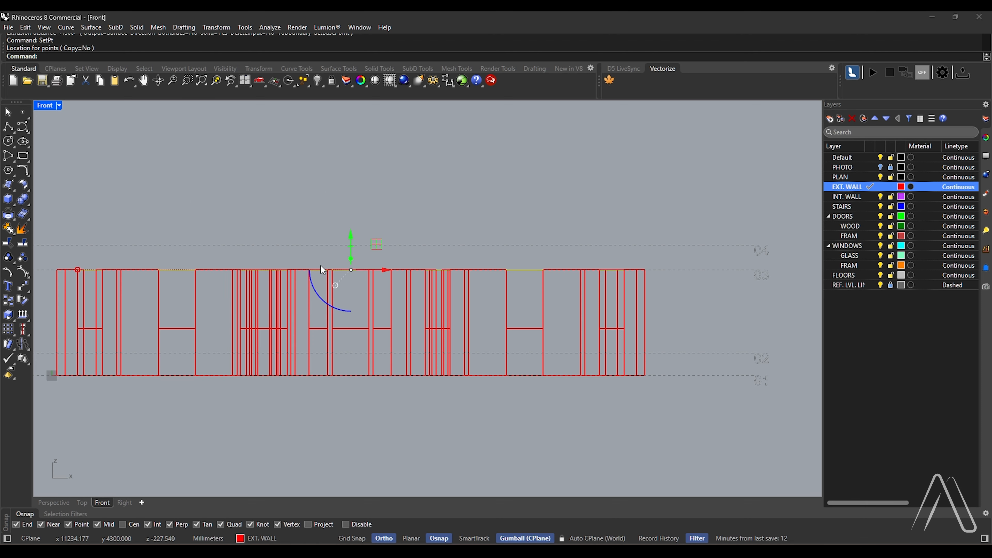
# Extrude the raised window outlines 1000 mm downward as solids to form the walls above the windows
pyautogui.write('ExtrudeCrv')
pyautogui.press('Return')
pyautogui.write('1')
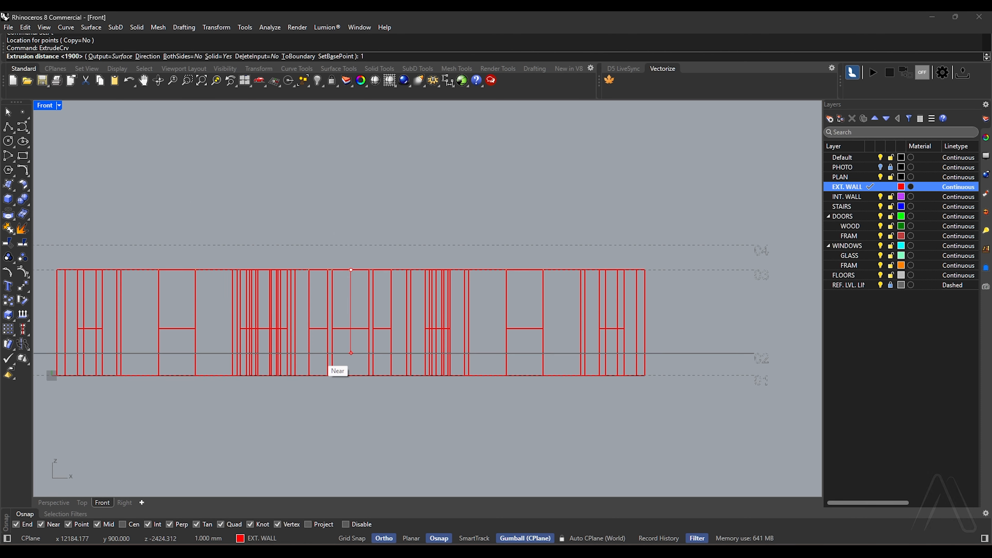
pyautogui.press('Return')
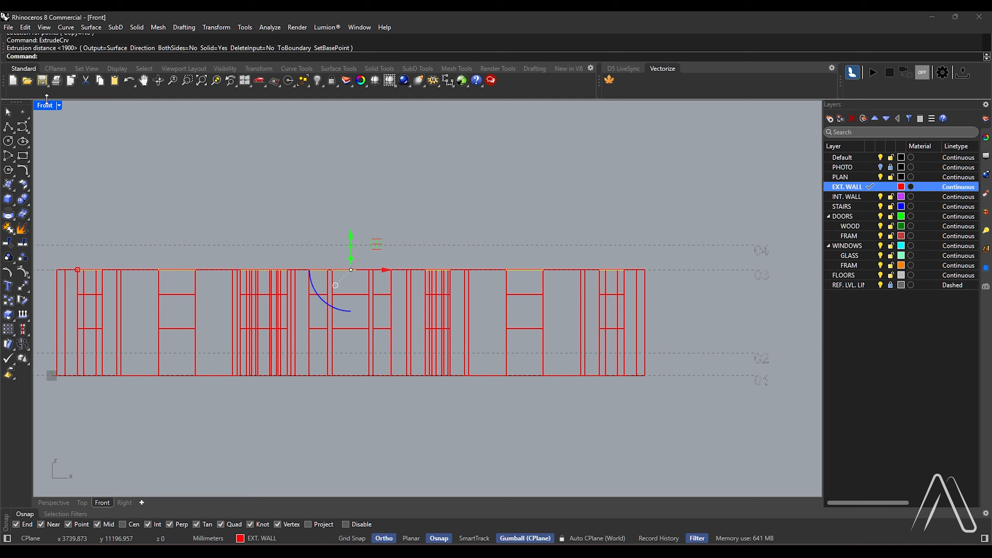
# Show the Perspective viewport in Shaded mode, frame the walls around the entrance recess, and clear the selection
pyautogui.doubleClick(44, 107)
pyautogui.scroll(-20, 562, 225)
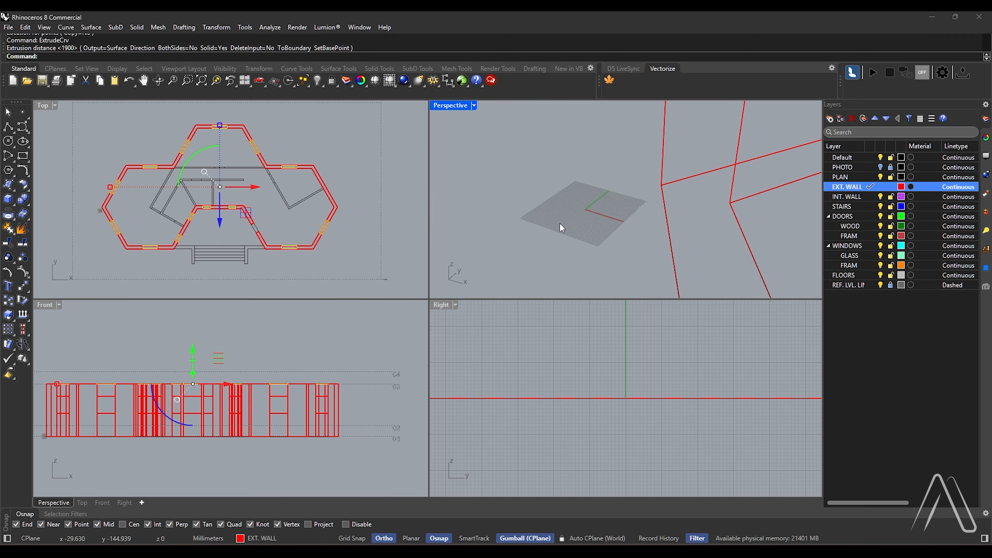
pyautogui.click(474, 105)
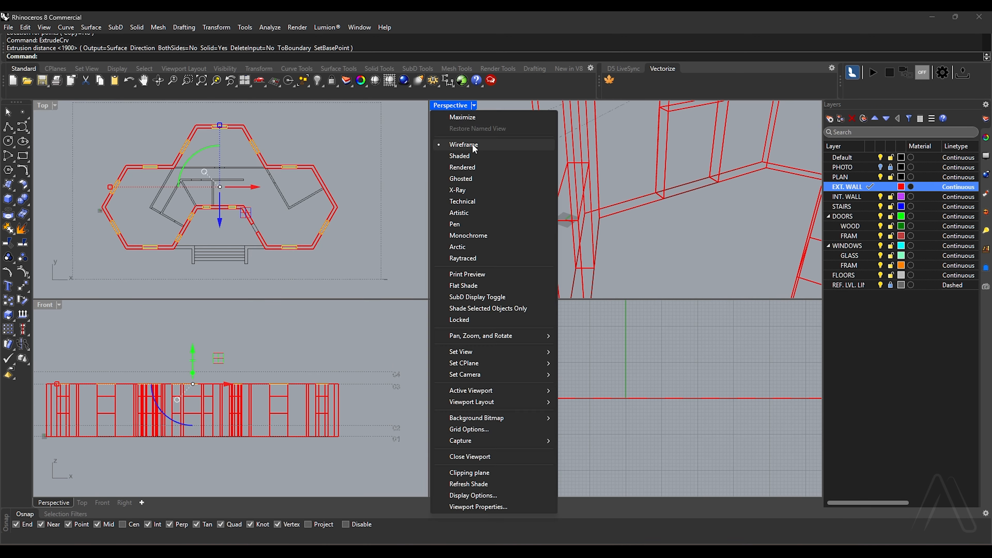
pyautogui.click(472, 144)
pyautogui.scroll(-10, 521, 204)
pyautogui.moveTo(521, 203); pyautogui.dragTo(659, 228, button='right')
pyautogui.scroll(5, 614, 253)
pyautogui.scroll(6, 659, 228)
pyautogui.press('Escape')
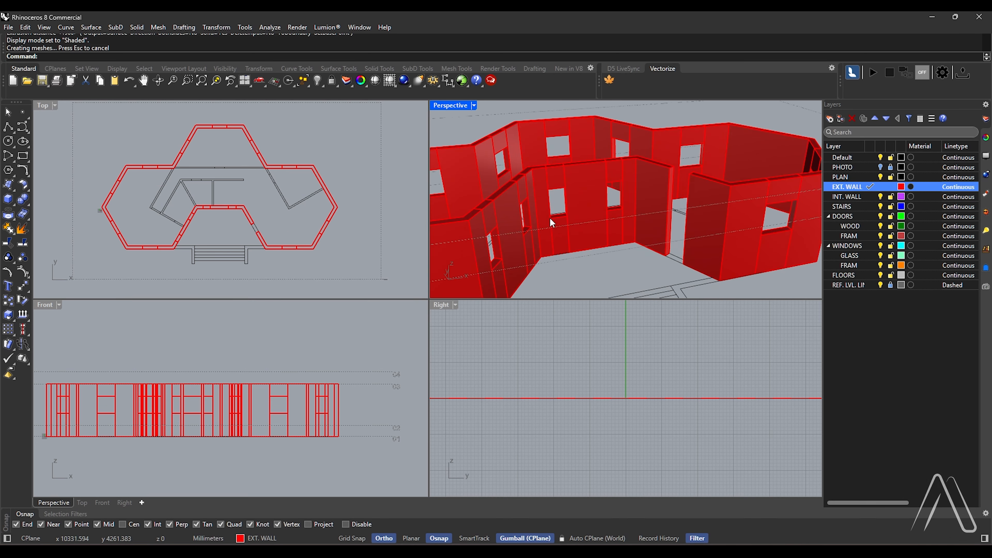
# Create a closed outline of the door opening in the recess's slanted right wall with CurveBoolean
pyautogui.scroll(5, 276, 223)
pyautogui.moveTo(222, 248); pyautogui.dragTo(225, 249)
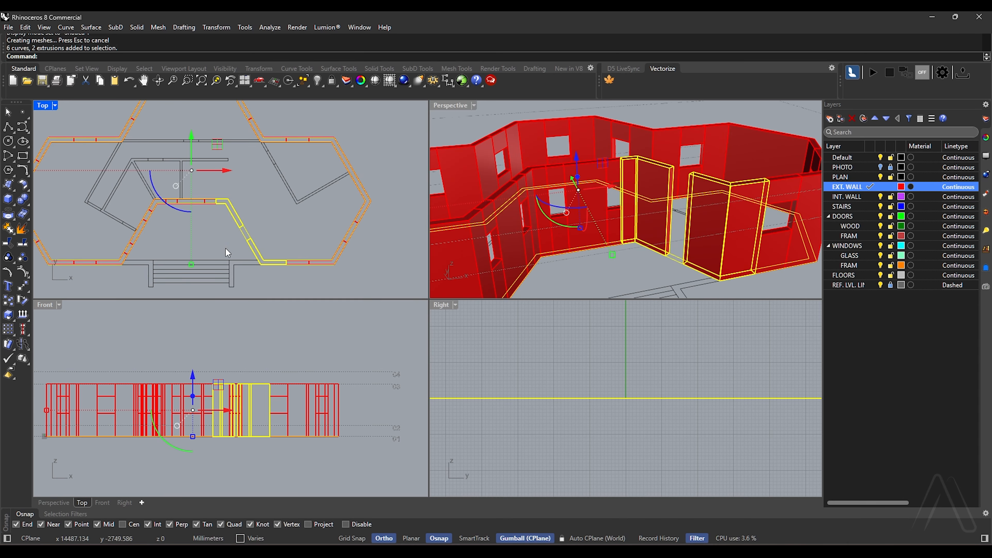
pyautogui.scroll(2, 218, 227)
pyautogui.write('CurveBoolean')
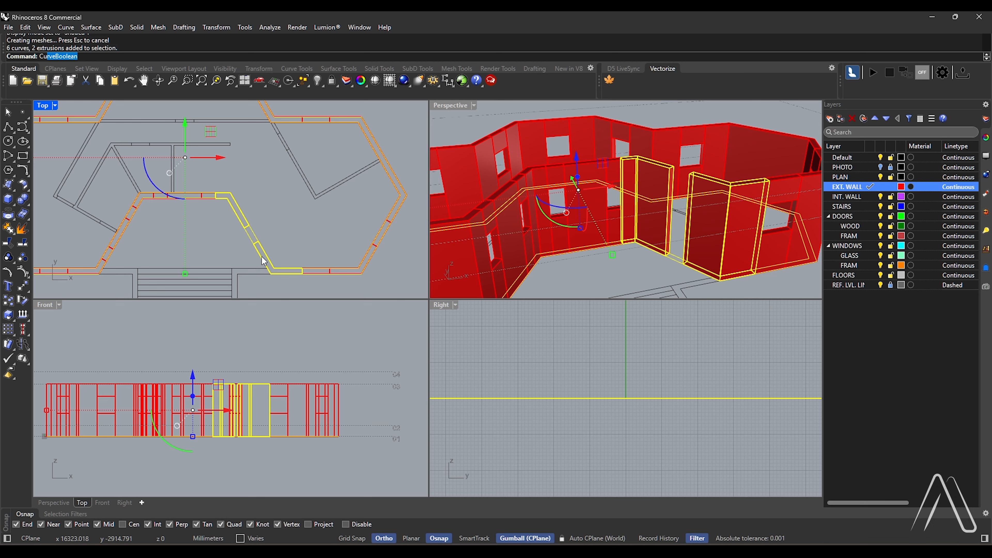
pyautogui.scroll(2, 266, 239)
pyautogui.press('Return')
pyautogui.rightClick(662, 222)
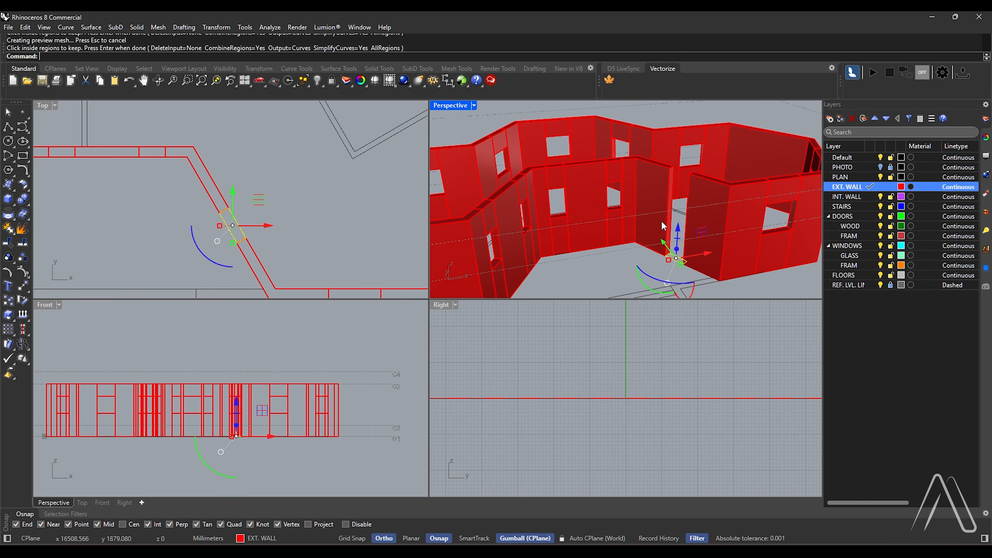
# Align the door outline in Z to the wall top with SetPt and extrude it down to the window head height
pyautogui.write('SetPt')
pyautogui.press('Return')
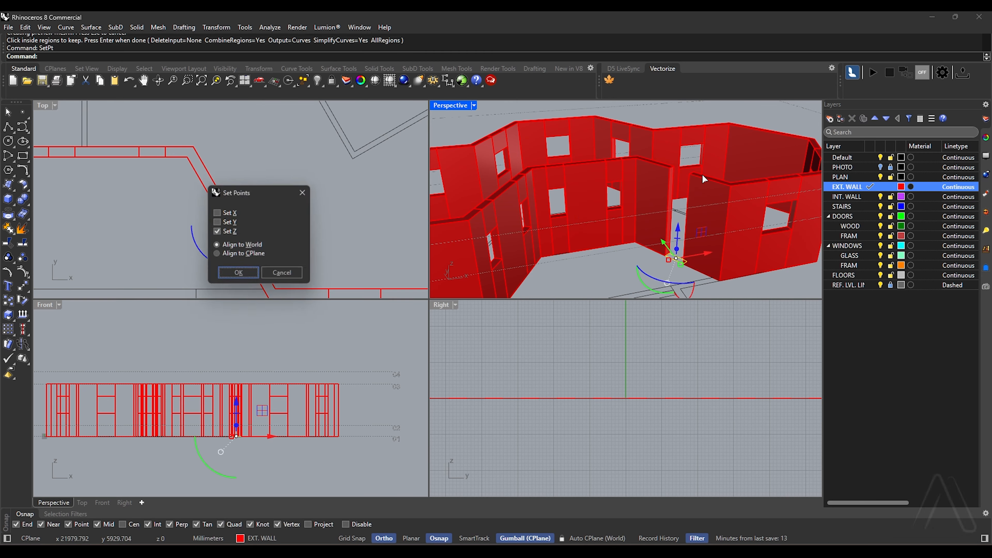
pyautogui.press('Return')
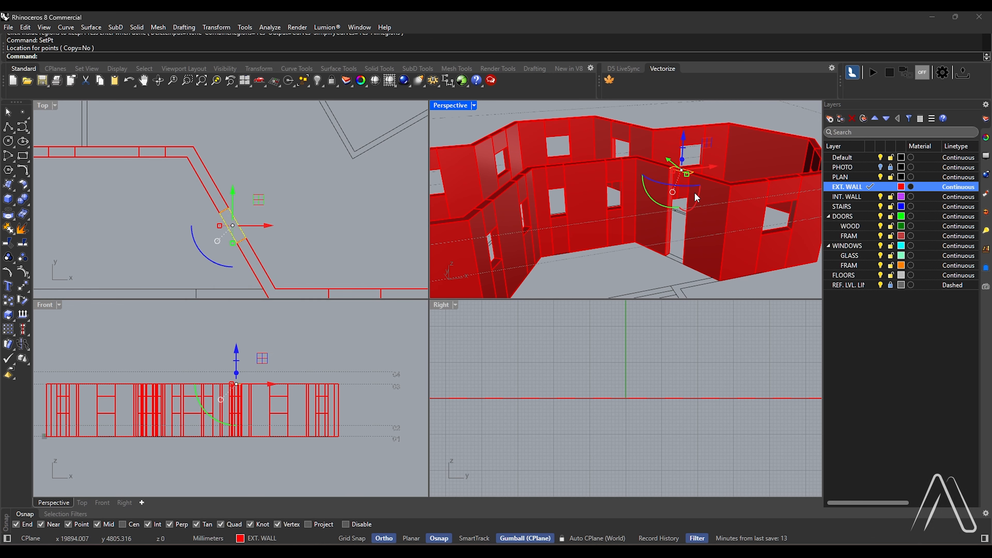
pyautogui.write('ExtrudeCrv')
pyautogui.press('Return')
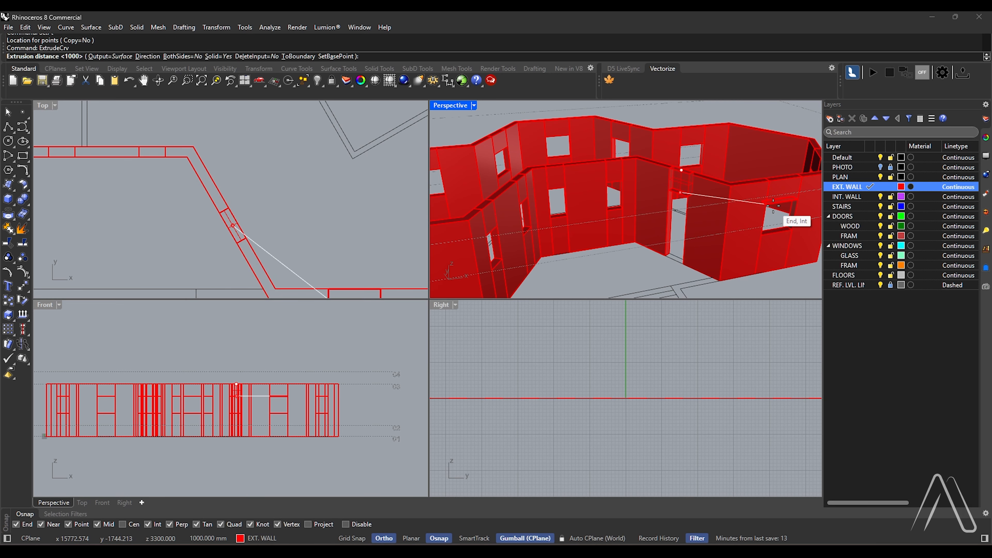
pyautogui.click(773, 205)
# Join all exterior wall, window and door extrusions into one solid with a Boolean union
pyautogui.scroll(-5, 723, 198)
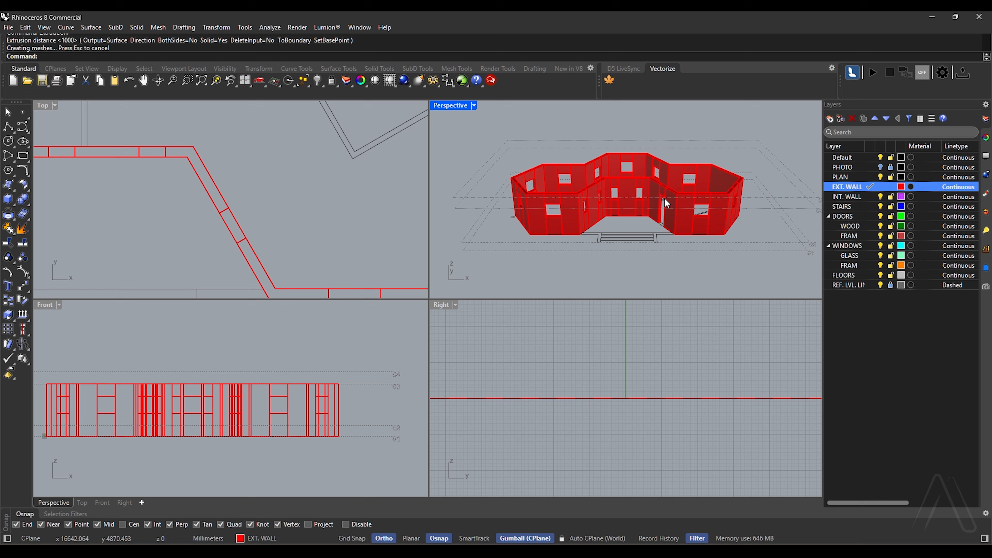
pyautogui.moveTo(665, 197); pyautogui.dragTo(736, 127, button='right')
pyautogui.press('Return')
pyautogui.moveTo(549, 153); pyautogui.dragTo(495, 181)
pyautogui.press('Return')
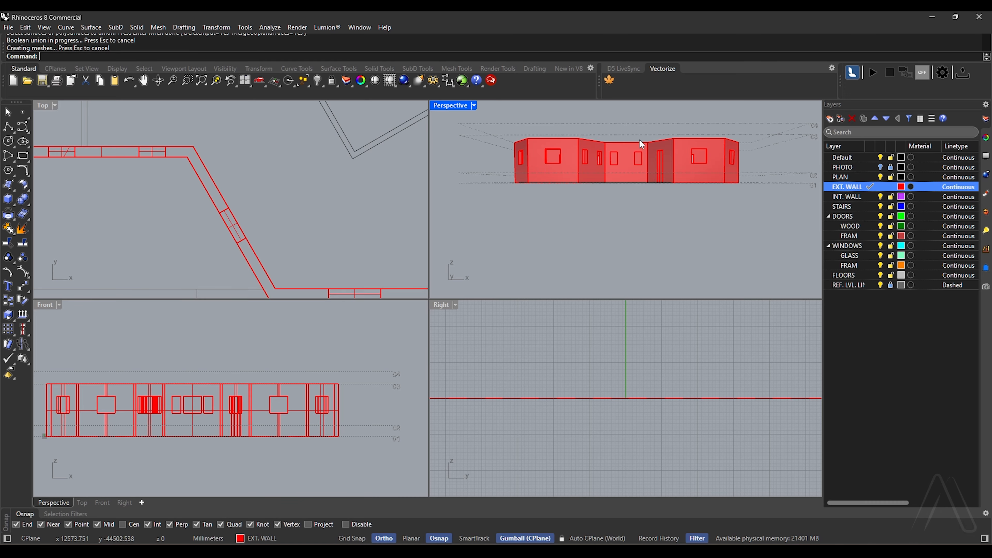
# Examine the united exterior walls in perspective, and bring the floor plan into view in the maximized Top viewport
pyautogui.moveTo(640, 142); pyautogui.dragTo(660, 191, button='right')
pyautogui.scroll(-4, 688, 191)
pyautogui.scroll(5, 658, 204)
pyautogui.scroll(3, 660, 191)
pyautogui.scroll(-5, 661, 188)
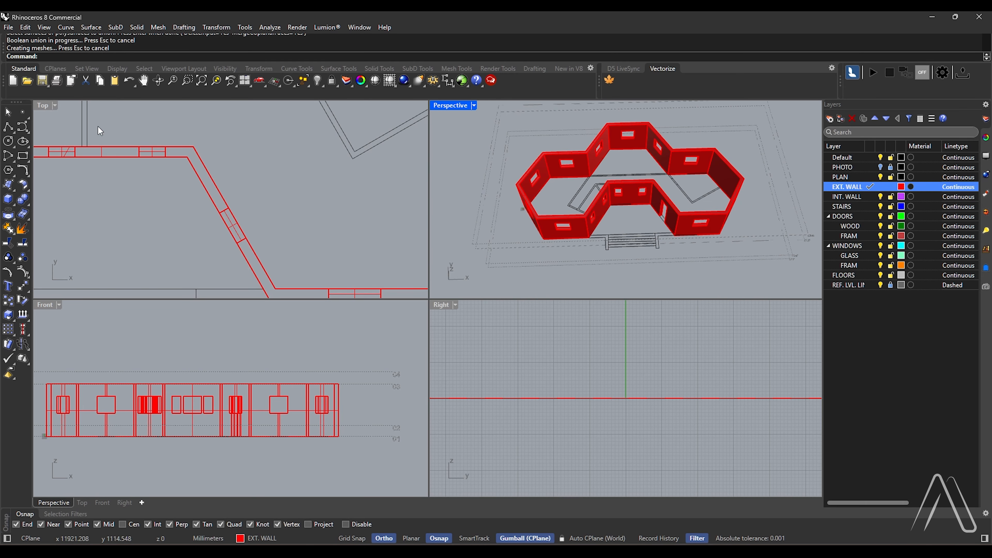
pyautogui.hotkey('ctrl', 'F1')
pyautogui.scroll(-5, 360, 275)
pyautogui.scroll(-2, 360, 275)
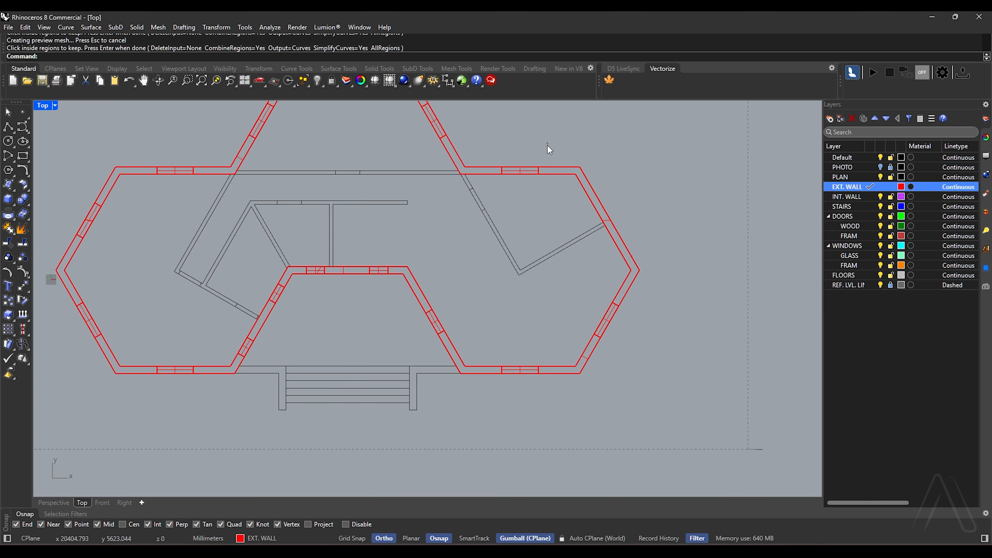
# Create closed floor outlines covering the house interior, entrance recess and connecting door opening with CurveBoolean
pyautogui.moveTo(548, 143); pyautogui.dragTo(508, 195)
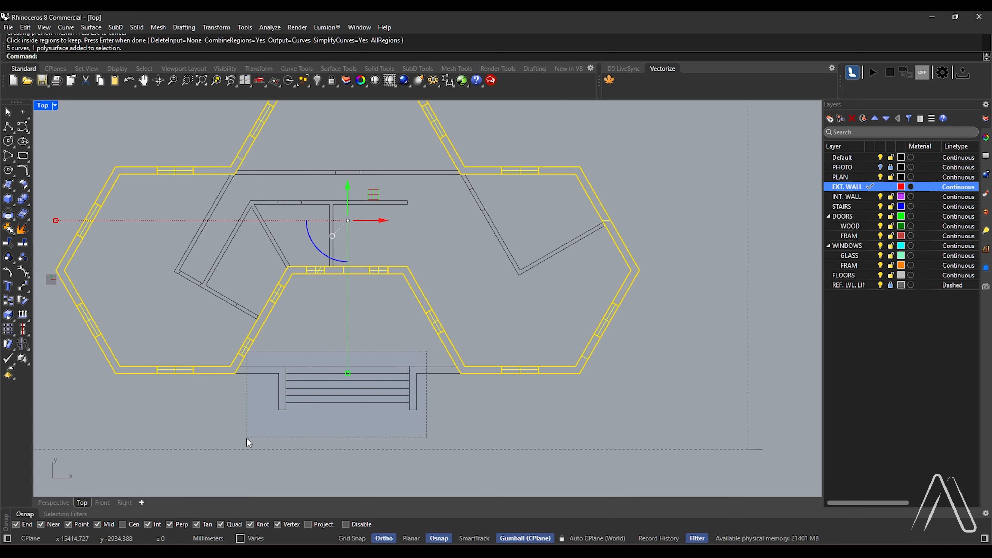
pyautogui.moveTo(247, 439); pyautogui.dragTo(247, 438)
pyautogui.moveTo(401, 345); pyautogui.dragTo(402, 345)
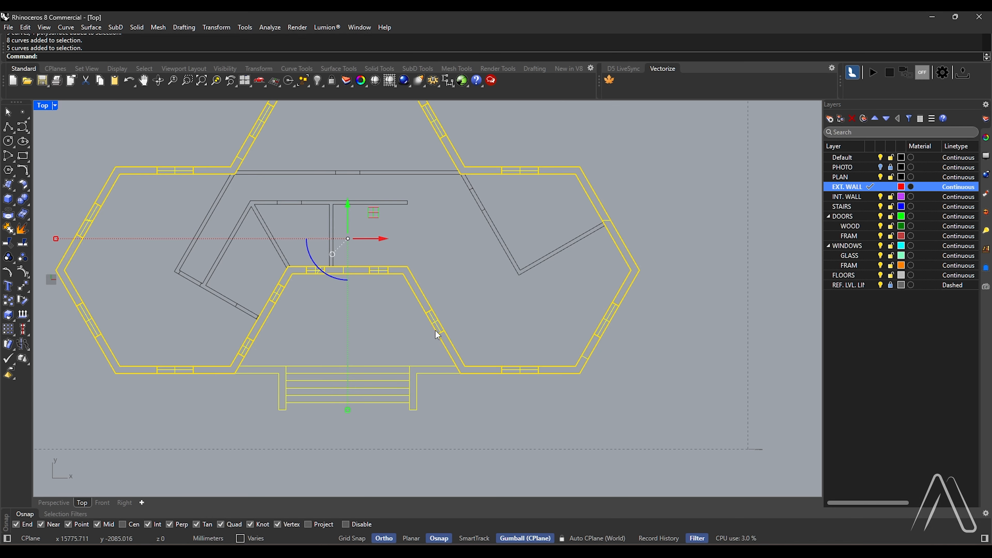
pyautogui.press('Return')
pyautogui.click(434, 224)
pyautogui.scroll(4, 426, 323)
pyautogui.click(435, 321)
pyautogui.click(406, 326)
pyautogui.scroll(-6, 405, 327)
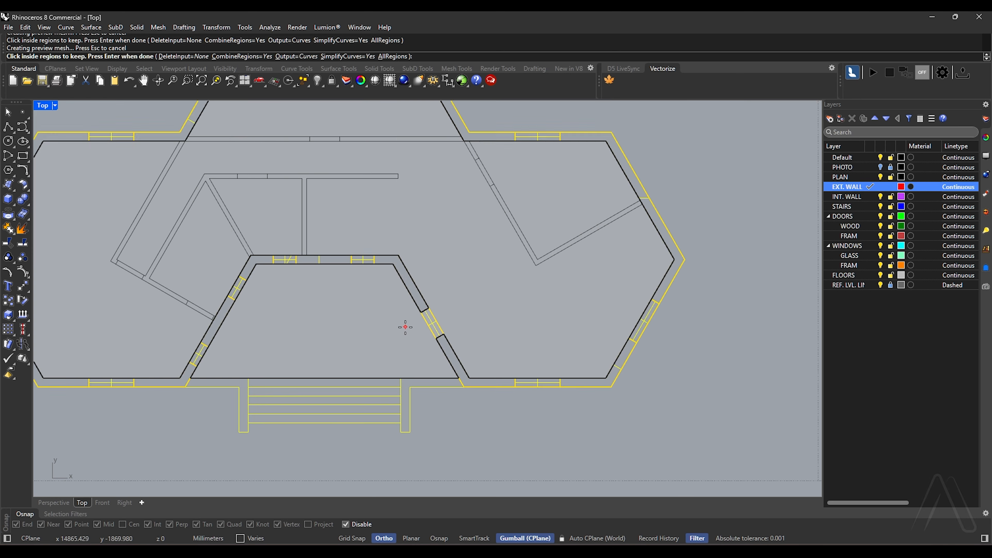
pyautogui.press('Return')
pyautogui.doubleClick(44, 105)
# Extrude the floor outlines as a solid slab 900 mm up to reference level 02
pyautogui.scroll(-10, 523, 420)
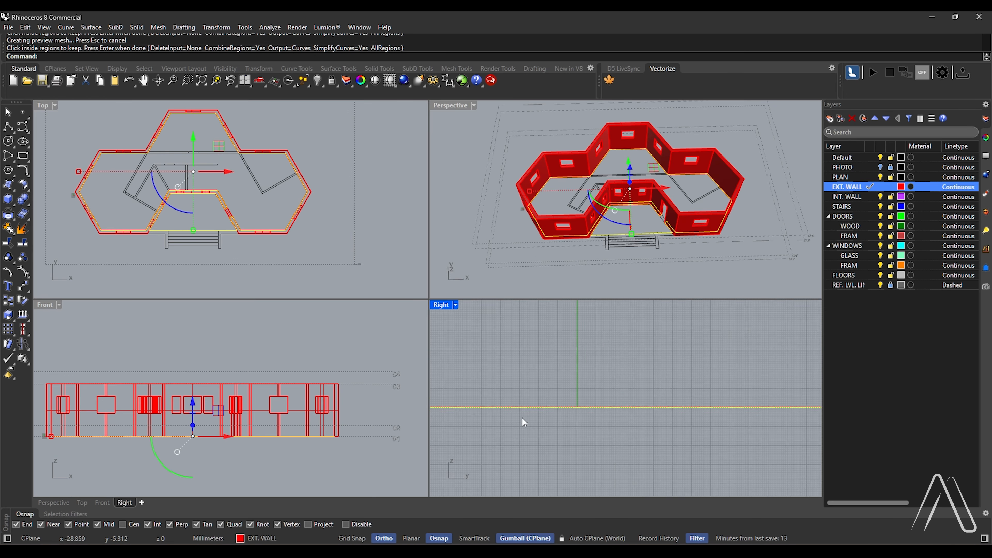
pyautogui.scroll(5, 600, 403)
pyautogui.write('ExtrudeCrv')
pyautogui.press('Return')
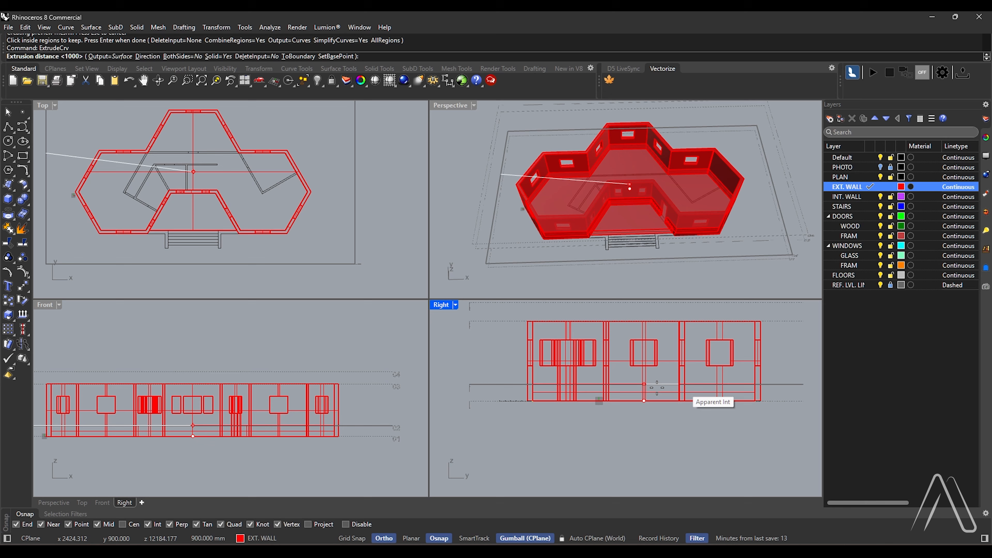
pyautogui.scroll(-6, 609, 396)
pyautogui.scroll(6, 394, 427)
pyautogui.click(367, 426)
pyautogui.scroll(8, 620, 234)
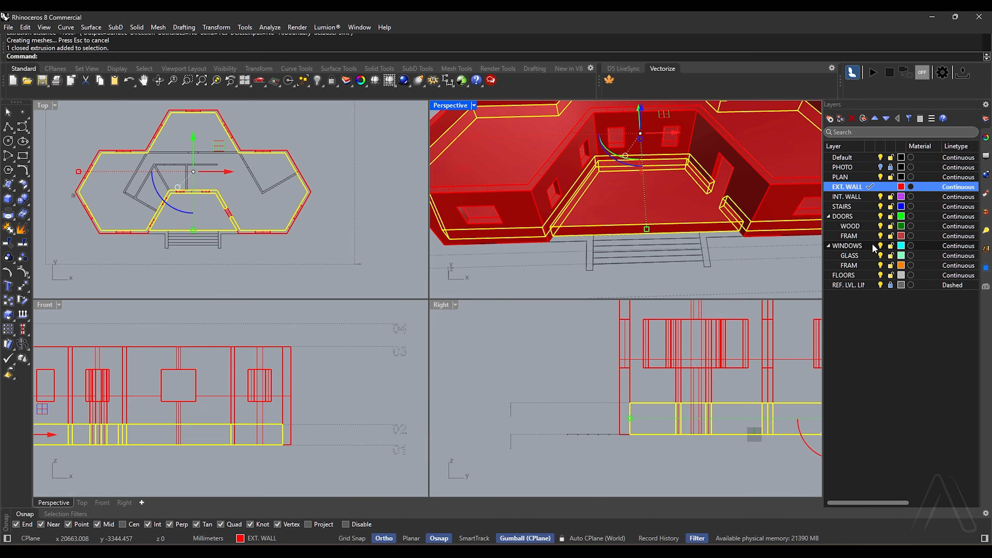
# Move the extruded floor slab to the FLOORS layer
pyautogui.rightClick(853, 275)
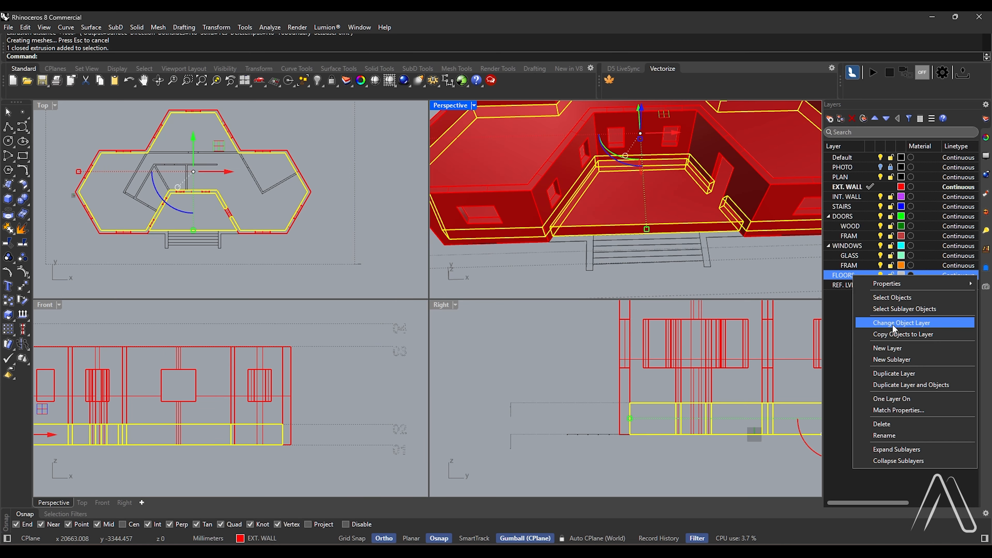
pyautogui.click(875, 327)
pyautogui.scroll(-10, 594, 184)
pyautogui.press('Escape')
pyautogui.scroll(6, 608, 149)
pyautogui.scroll(-4, 644, 137)
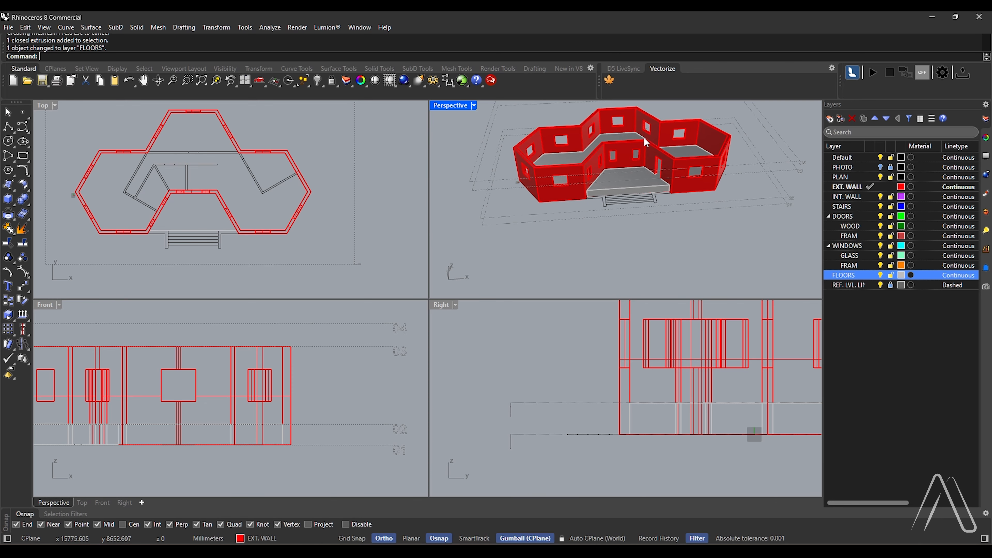
# Create a closed outline of the outermost entrance step from the plan with CurveBoolean
pyautogui.moveTo(644, 137); pyautogui.dragTo(633, 221, button='right')
pyautogui.scroll(8, 662, 205)
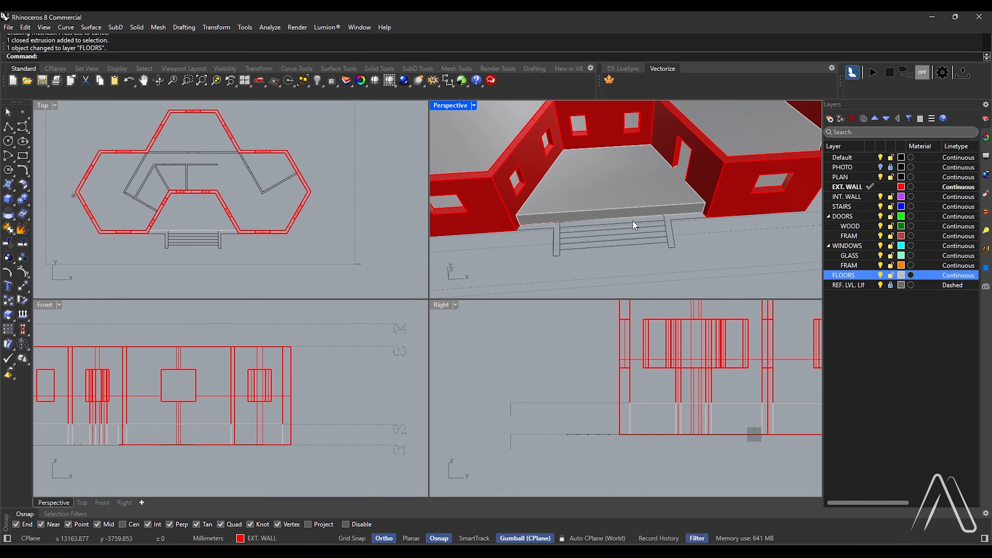
pyautogui.press('Return')
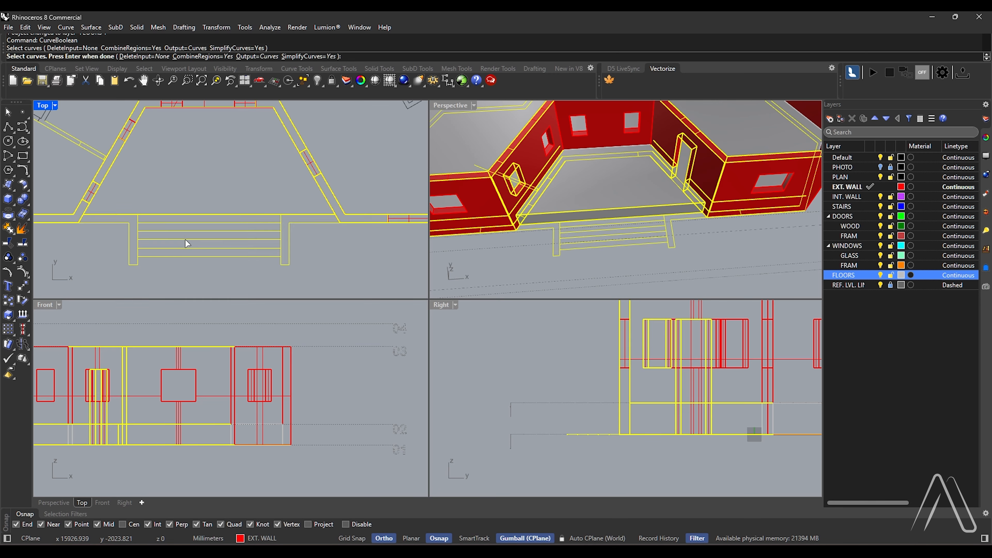
pyautogui.press('Return')
pyautogui.click(186, 251)
pyautogui.press('Return')
pyautogui.moveTo(689, 228); pyautogui.dragTo(737, 180, button='right')
pyautogui.scroll(4, 737, 180)
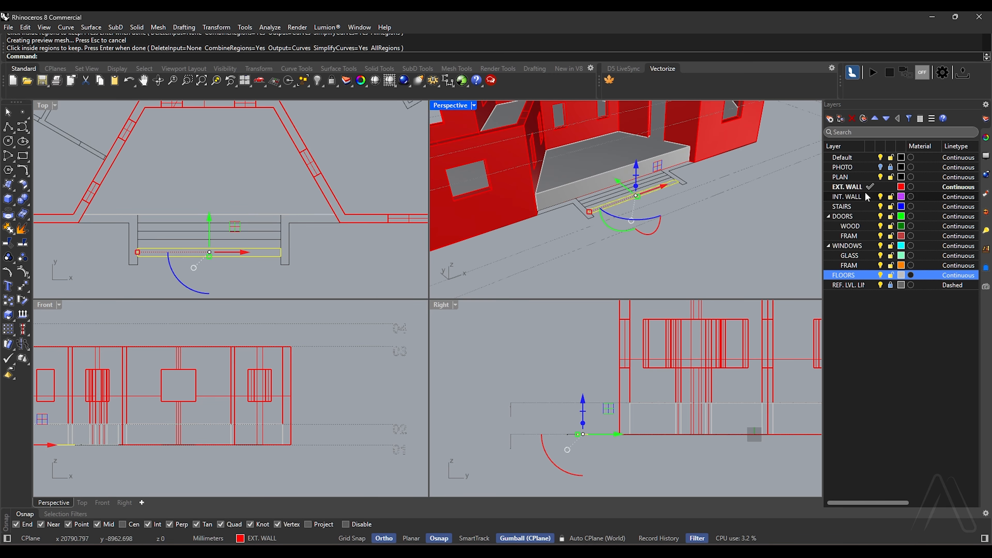
# Make STAIRS the current layer and extrude the outermost step outline 150 mm upward
pyautogui.doubleClick(853, 206)
pyautogui.scroll(5, 628, 180)
pyautogui.write('ExtrudeCrv')
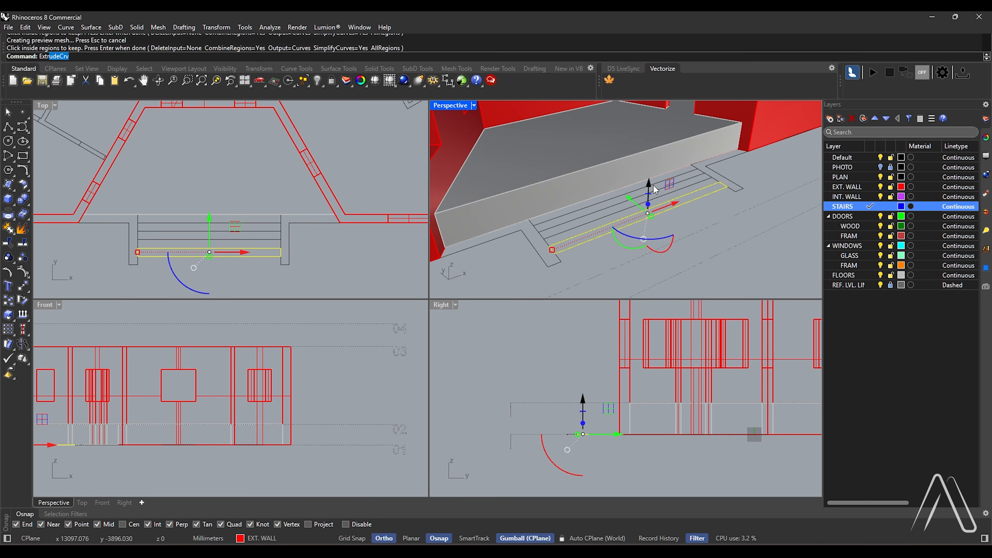
pyautogui.press('Return')
pyautogui.write('150')
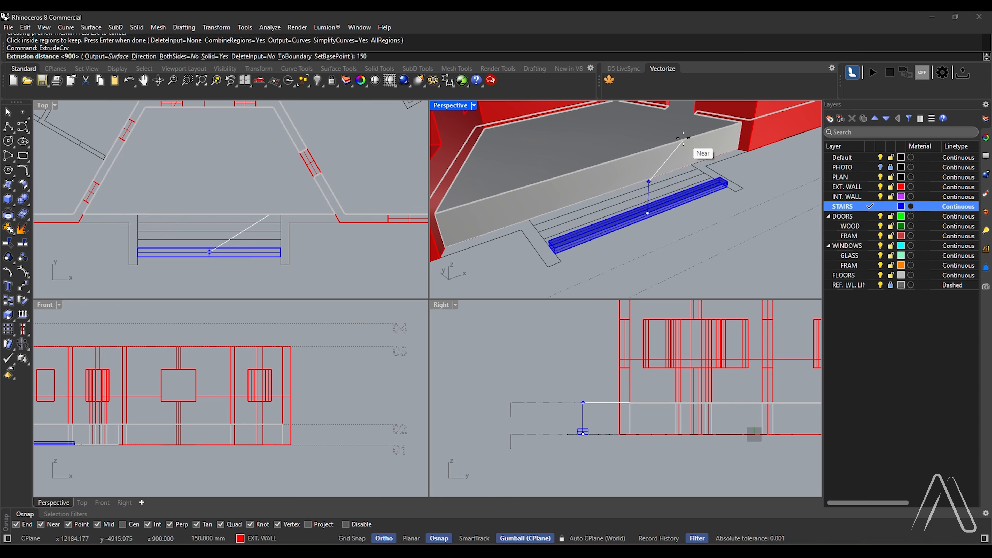
pyautogui.press('Return')
pyautogui.scroll(5, 632, 226)
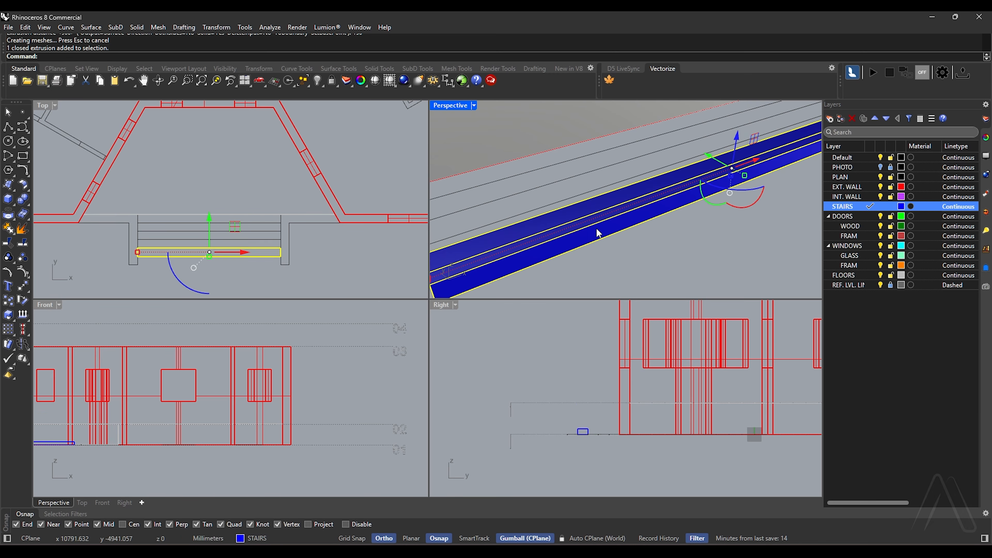
# Copy the step four times from its lower front corner, stacking each copy up and back to reach the entrance floor
pyautogui.scroll(-3, 589, 247)
pyautogui.write('Copy')
pyautogui.press('Return')
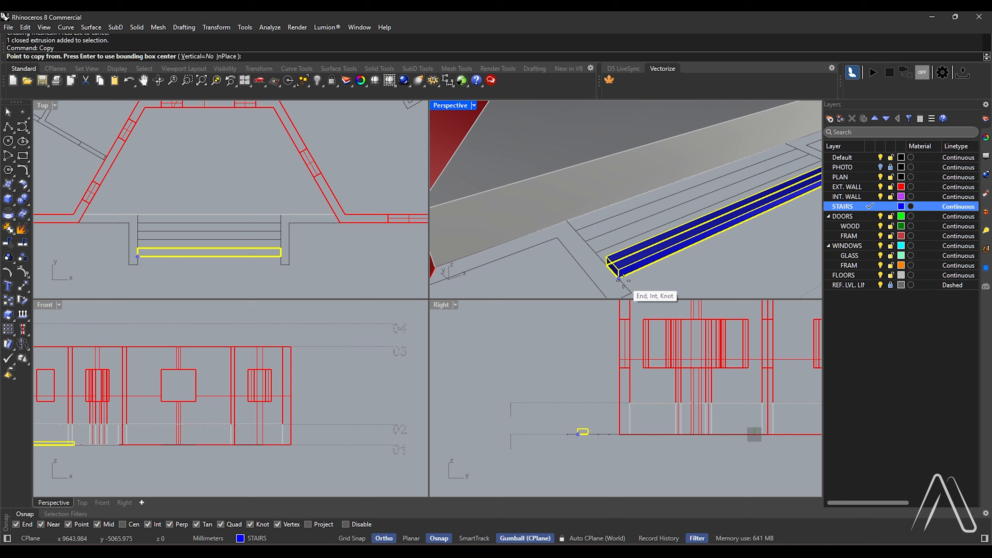
pyautogui.click(619, 279)
pyautogui.click(606, 258)
pyautogui.click(595, 236)
pyautogui.click(583, 216)
pyautogui.click(573, 196)
pyautogui.press('Escape')
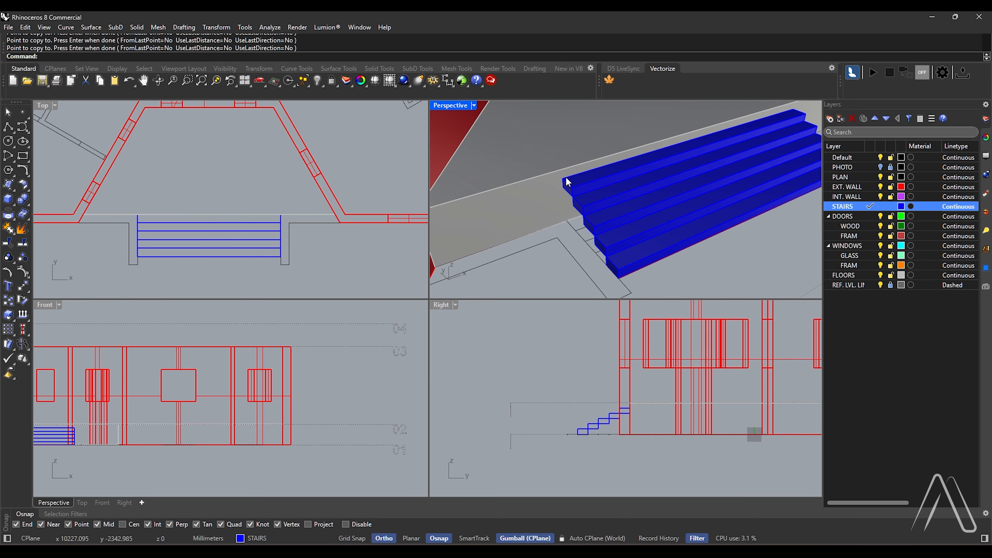
# Join the five entrance steps into one solid with a Boolean union
pyautogui.scroll(-7, 566, 183)
pyautogui.moveTo(584, 185); pyautogui.dragTo(608, 186, button='right')
pyautogui.scroll(8, 503, 153)
pyautogui.scroll(-5, 503, 153)
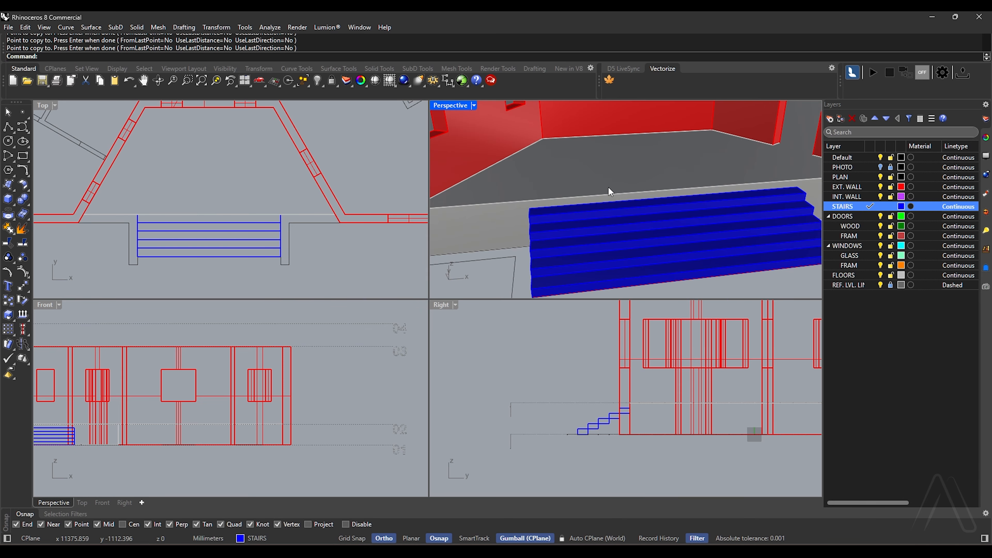
pyautogui.press('Return')
pyautogui.click(605, 269)
pyautogui.click(595, 252)
pyautogui.click(583, 238)
pyautogui.click(578, 223)
pyautogui.click(580, 209)
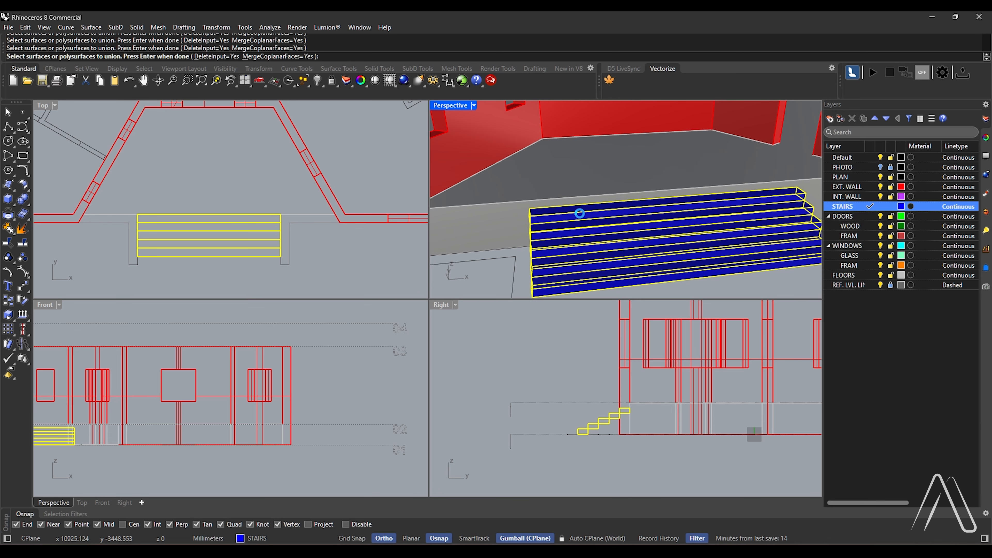
pyautogui.press('Return')
pyautogui.scroll(-3, 583, 218)
# Draw a 300 mm line across the inner end of the right stair side wall in the maximized Top viewport
pyautogui.click(234, 209)
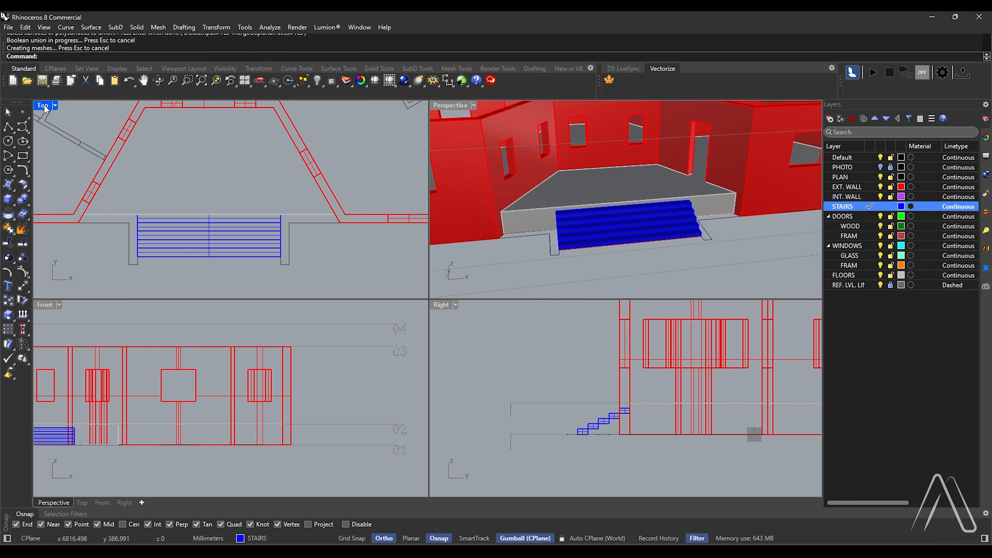
pyautogui.hotkey('ctrl', 'm')
pyautogui.press('Return')
pyautogui.scroll(2, 533, 360)
pyautogui.click(548, 344)
pyautogui.scroll(14, 529, 344)
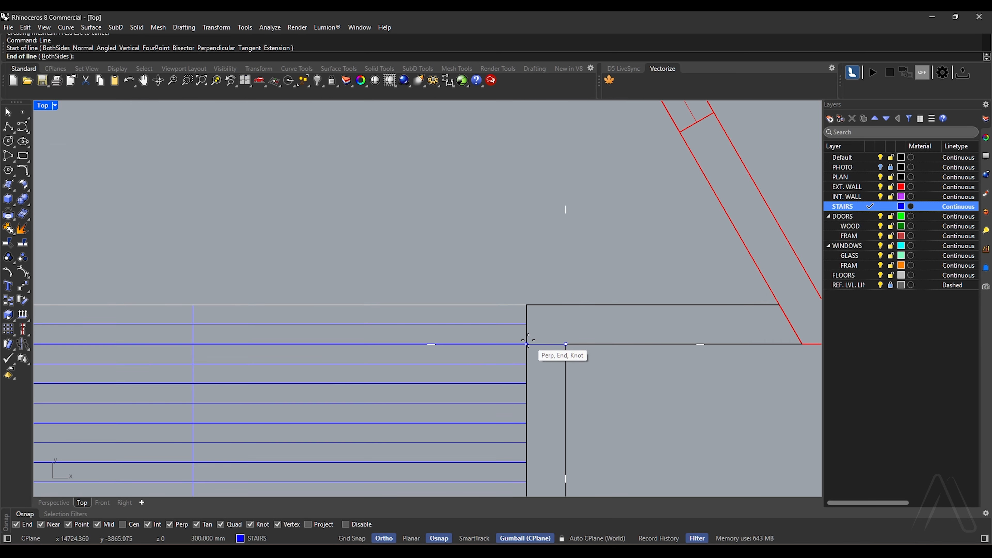
pyautogui.click(530, 343)
pyautogui.scroll(-12, 586, 342)
pyautogui.scroll(-10, 344, 353)
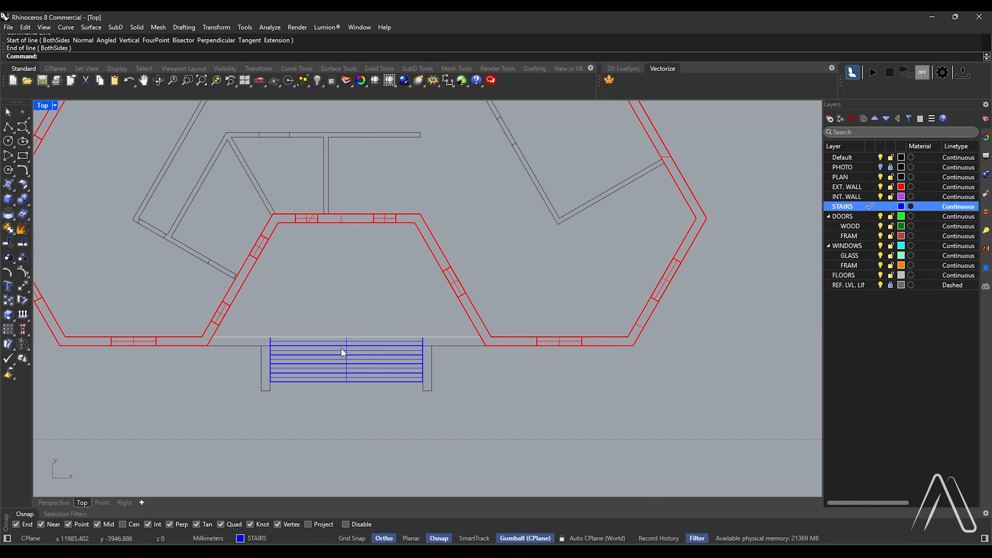
# Create closed outlines of the two front wall strips between the stairs and exterior walls with CurveBoolean
pyautogui.press('Return')
pyautogui.moveTo(579, 260); pyautogui.dragTo(207, 428)
pyautogui.scroll(3, 284, 354)
pyautogui.press('Return')
pyautogui.click(235, 333)
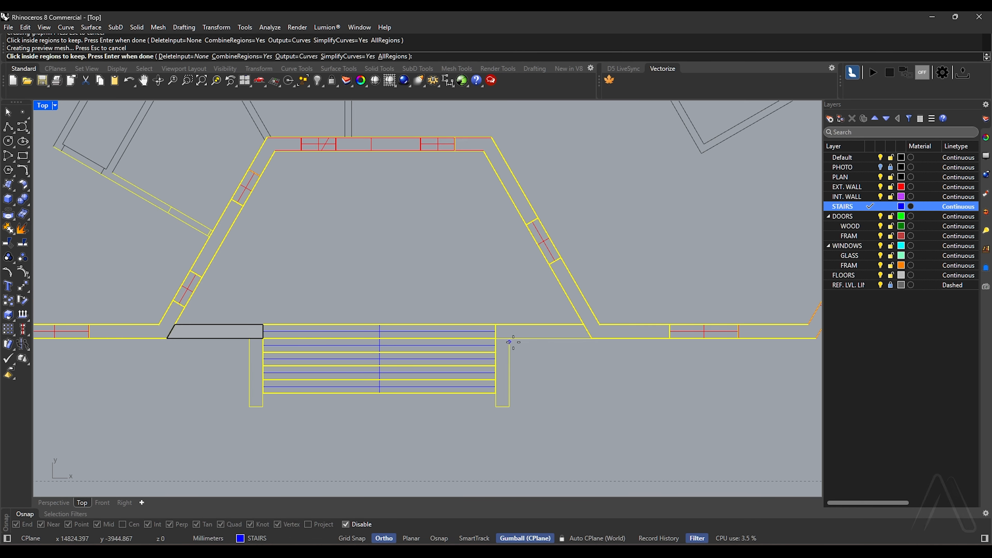
pyautogui.click(510, 330)
pyautogui.press('Return')
pyautogui.doubleClick(43, 106)
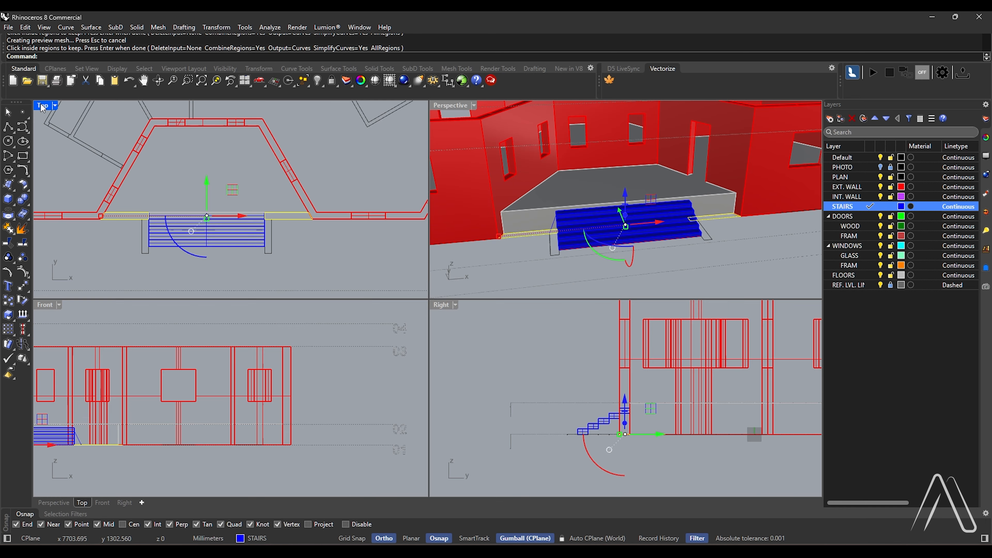
# Extrude the two front wall strip outlines 1900 mm upward as solids
pyautogui.scroll(-3, 559, 233)
pyautogui.moveTo(608, 217); pyautogui.dragTo(618, 199, button='right')
pyautogui.write('ExtrudeCrv')
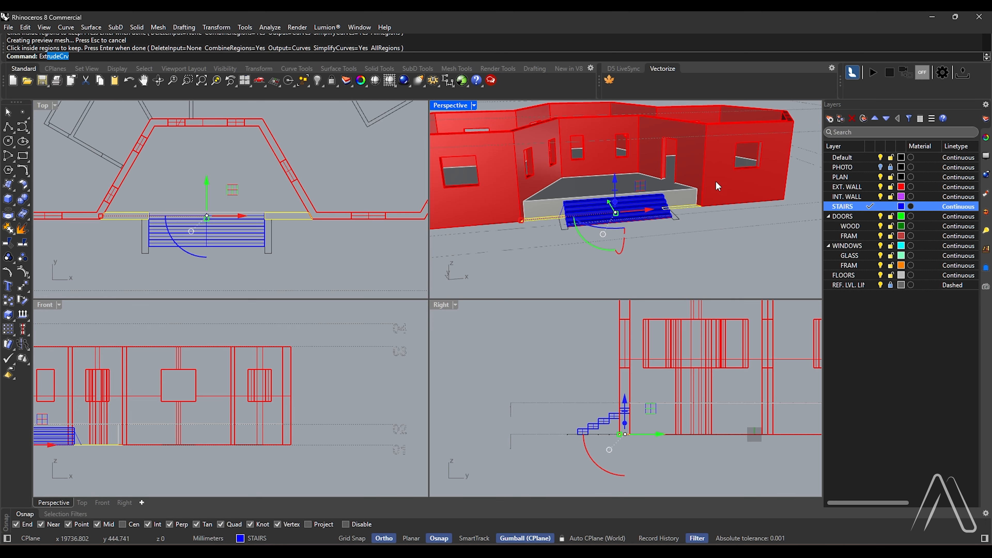
pyautogui.press('Return')
# Create closed outlines of the two side walls flanking the stairs with CurveBoolean
pyautogui.press('Return')
pyautogui.moveTo(718, 186); pyautogui.dragTo(657, 250, button='right')
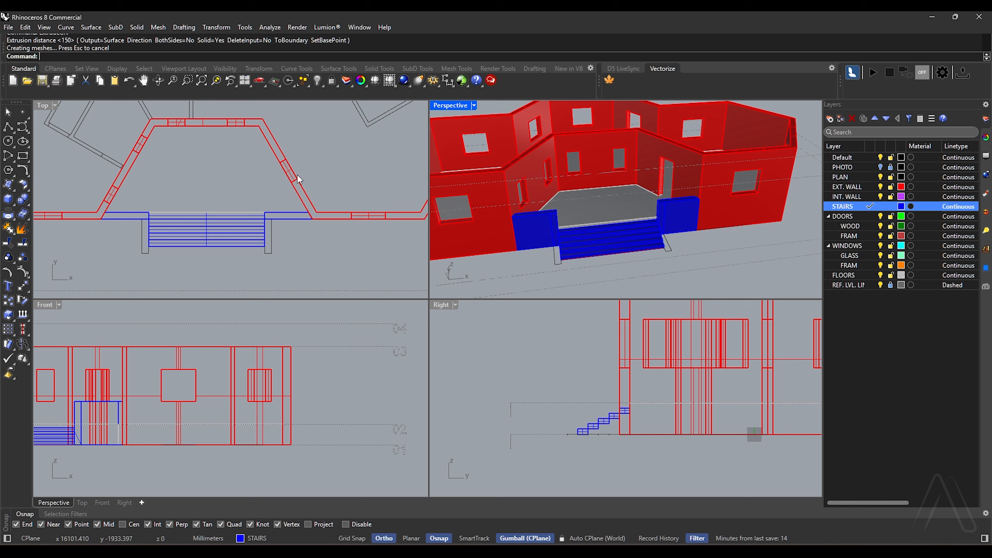
pyautogui.moveTo(297, 179); pyautogui.dragTo(63, 294)
pyautogui.scroll(6, 154, 254)
pyautogui.write('CurveBoolean')
pyautogui.press('Return')
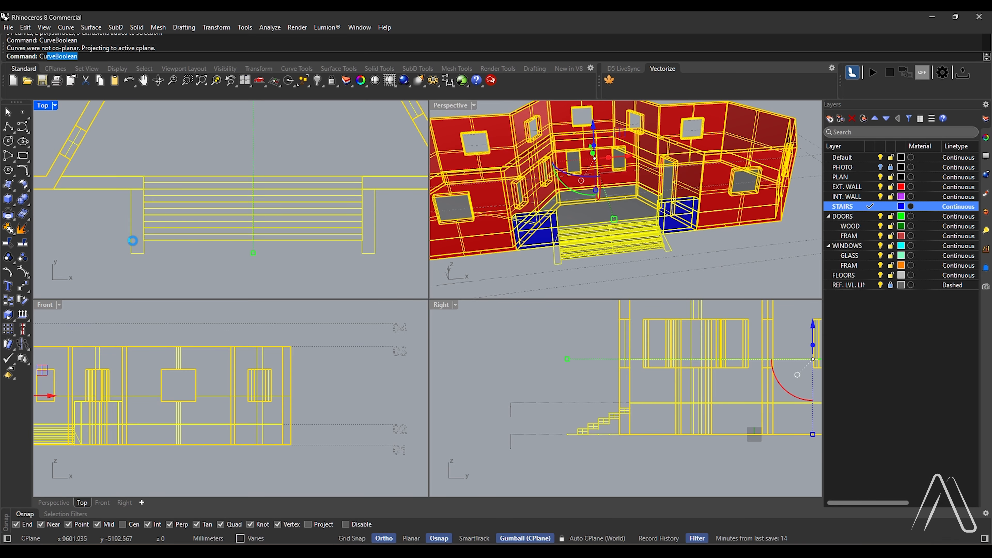
pyautogui.click(136, 216)
pyautogui.click(367, 217)
# Extrude the two stair side wall outlines up to the top of the adjoining low front walls
pyautogui.press('Return')
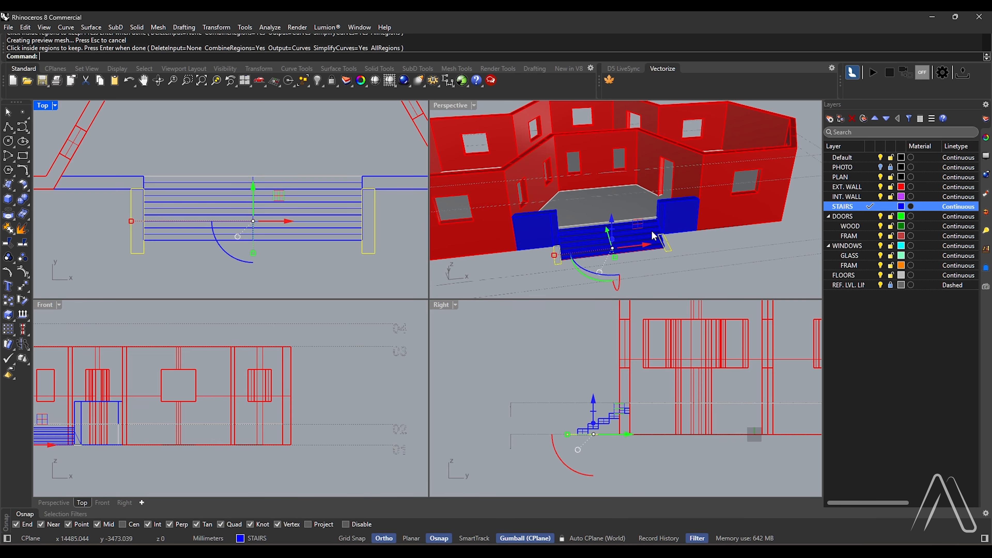
pyautogui.scroll(6, 678, 206)
pyautogui.press('Return')
pyautogui.click(675, 202)
pyautogui.scroll(-5, 673, 207)
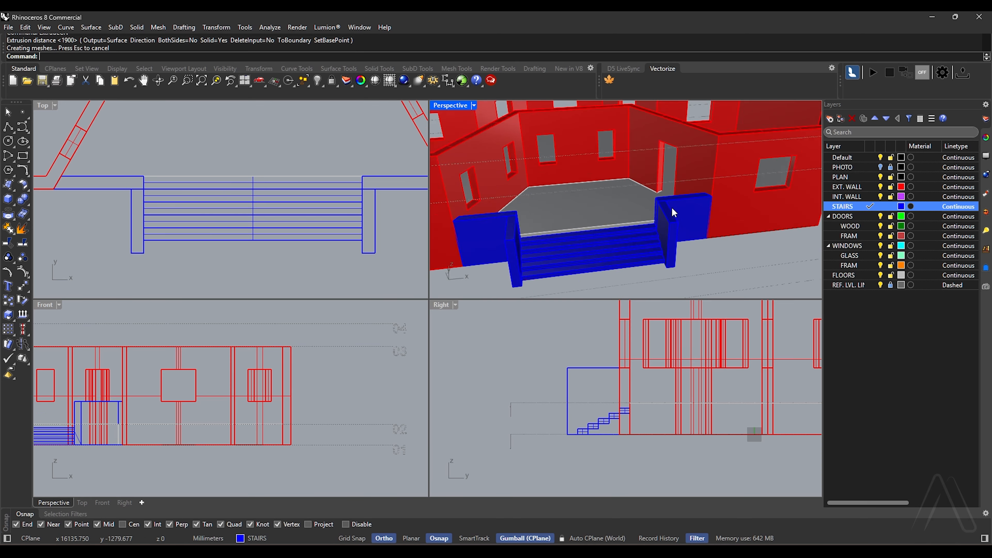
# Slope the stair side walls by moving their top front edges down 900 mm
pyautogui.scroll(8, 671, 209)
pyautogui.keyDown('ctrl'); pyautogui.keyDown('shift'); pyautogui.click(673, 233); pyautogui.keyUp('shift'); pyautogui.keyUp('ctrl')
pyautogui.scroll(-8, 673, 232)
pyautogui.scroll(8, 539, 242)
pyautogui.keyDown('ctrl'); pyautogui.keyDown('shift'); pyautogui.click(543, 237); pyautogui.keyUp('shift'); pyautogui.keyUp('ctrl')
pyautogui.scroll(-10, 544, 236)
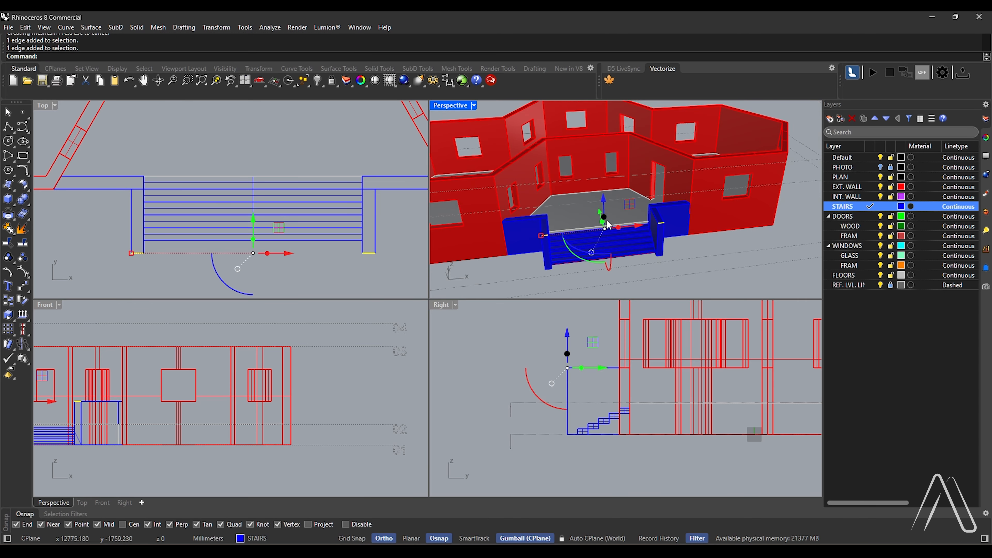
pyautogui.moveTo(606, 200); pyautogui.dragTo(606, 200)
pyautogui.write('-900')
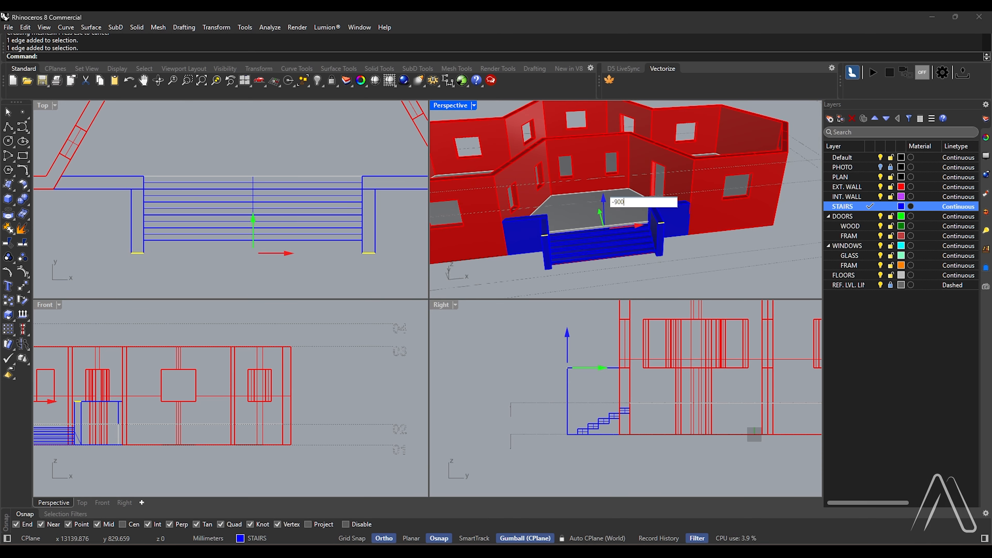
pyautogui.press('Return')
pyautogui.press('Escape')
# Unite each sloped stair side wall with its adjoining low front wall using a Boolean union
pyautogui.click(546, 236)
pyautogui.scroll(3, 524, 227)
pyautogui.keyDown('shift'); pyautogui.click(524, 226); pyautogui.keyUp('shift')
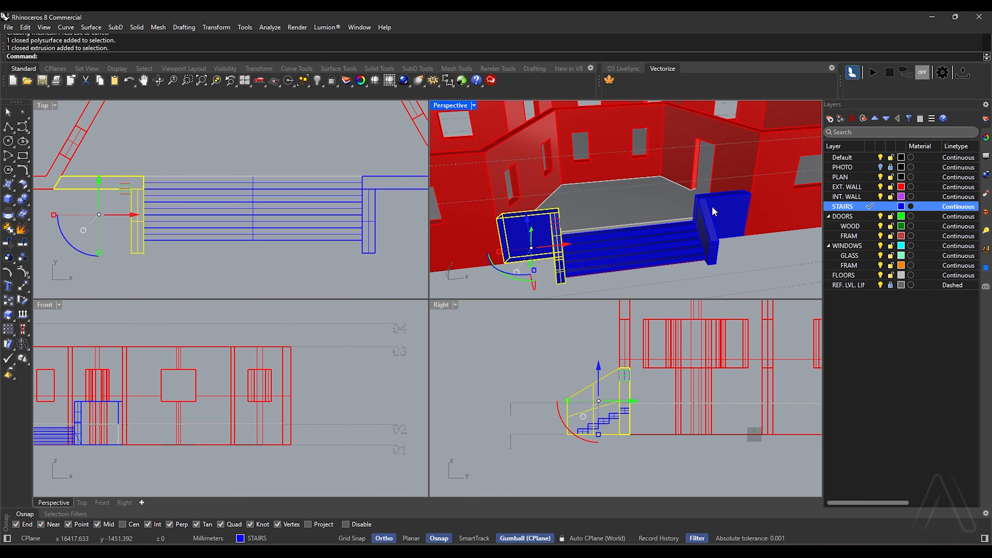
pyautogui.keyDown('shift'); pyautogui.click(708, 234); pyautogui.keyUp('shift')
pyautogui.click(23, 214)
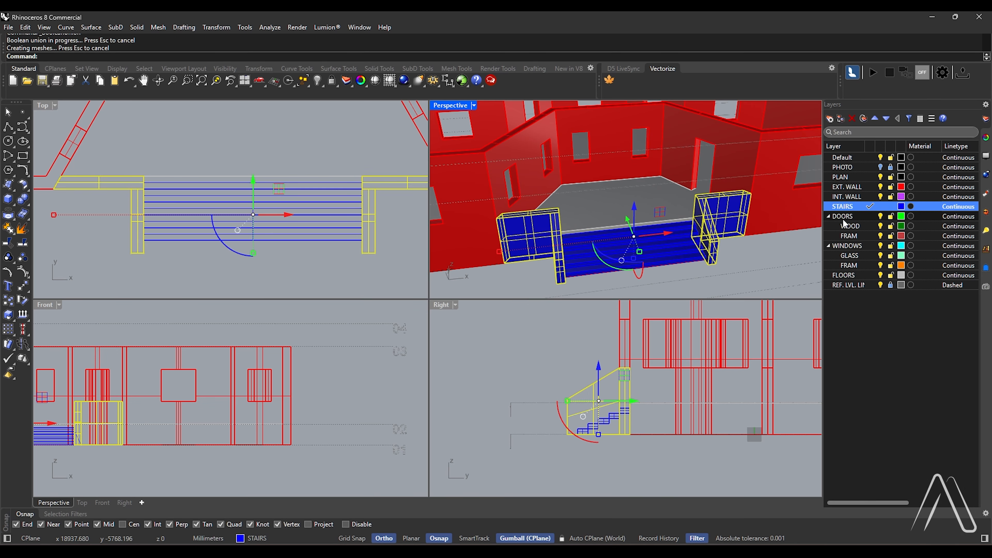
# Move the two united stair walls to the EXT. WALL layer
pyautogui.rightClick(851, 188)
pyautogui.click(876, 235)
pyautogui.scroll(-5, 591, 218)
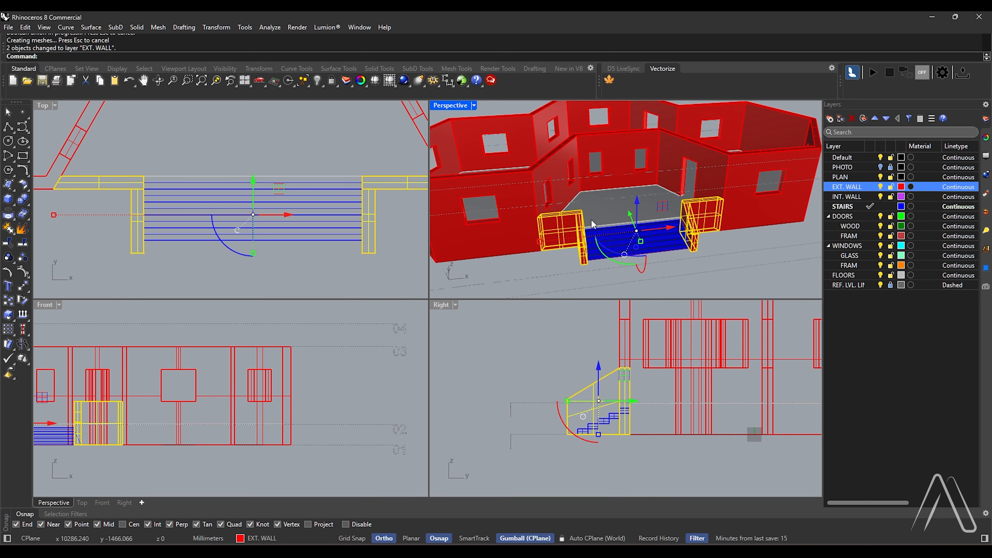
# Join the two stair walls to the exterior walls with a Boolean union
pyautogui.keyDown('shift'); pyautogui.click(703, 191); pyautogui.keyUp('shift')
pyautogui.click(22, 205)
pyautogui.scroll(-6, 609, 205)
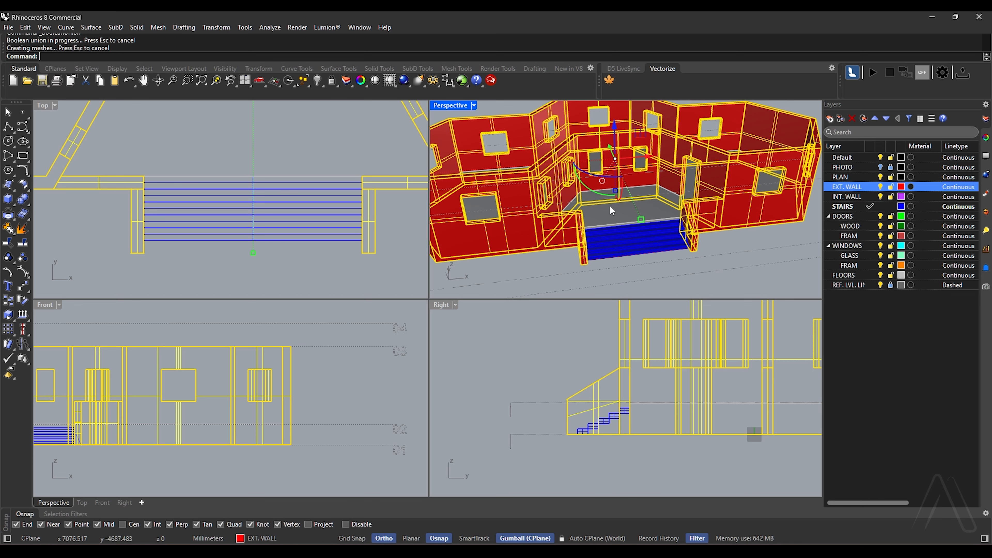
pyautogui.moveTo(701, 201); pyautogui.dragTo(707, 224, button='right')
pyautogui.scroll(5, 680, 211)
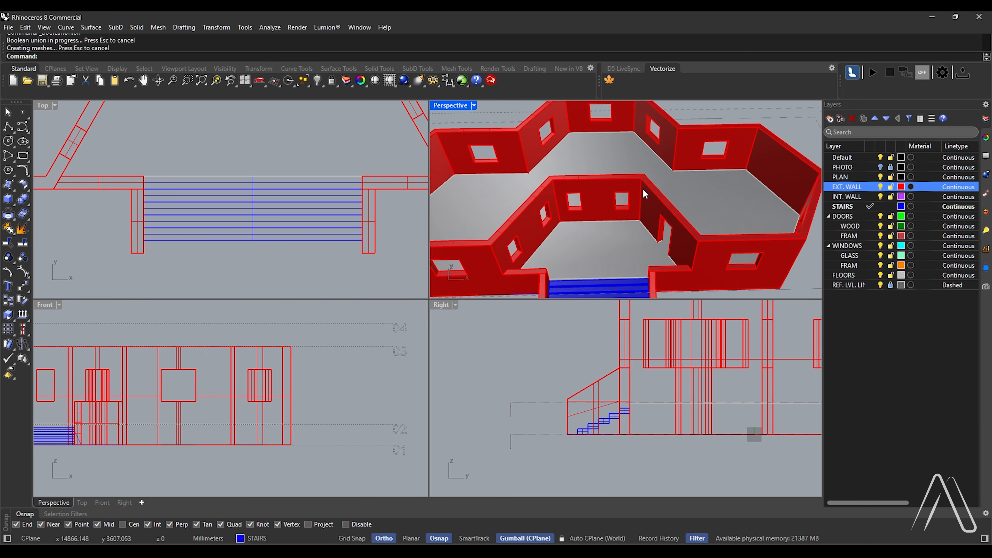
# Move all the PLAN layer curves up to reference level 02 using SetPt
pyautogui.scroll(-3, 656, 206)
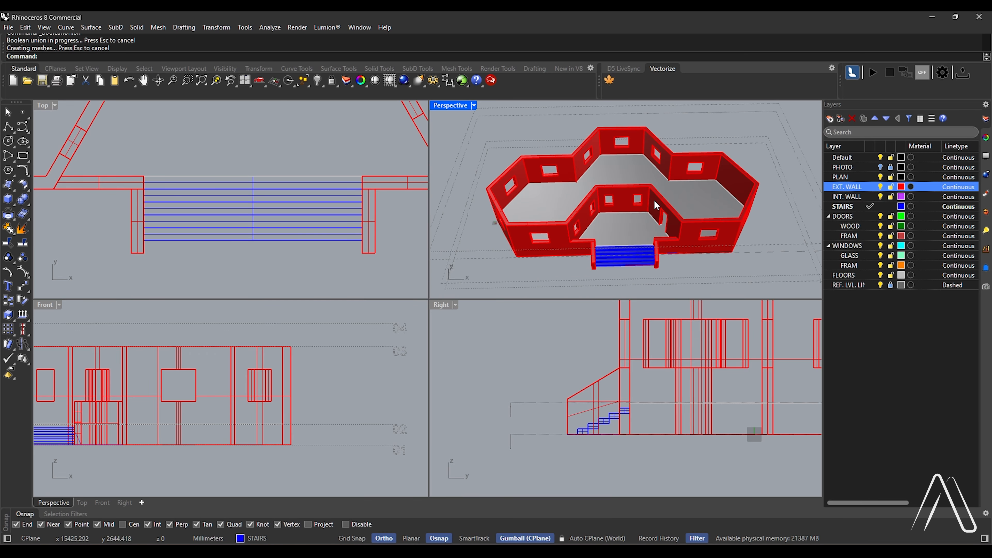
pyautogui.rightClick(848, 177)
pyautogui.click(896, 199)
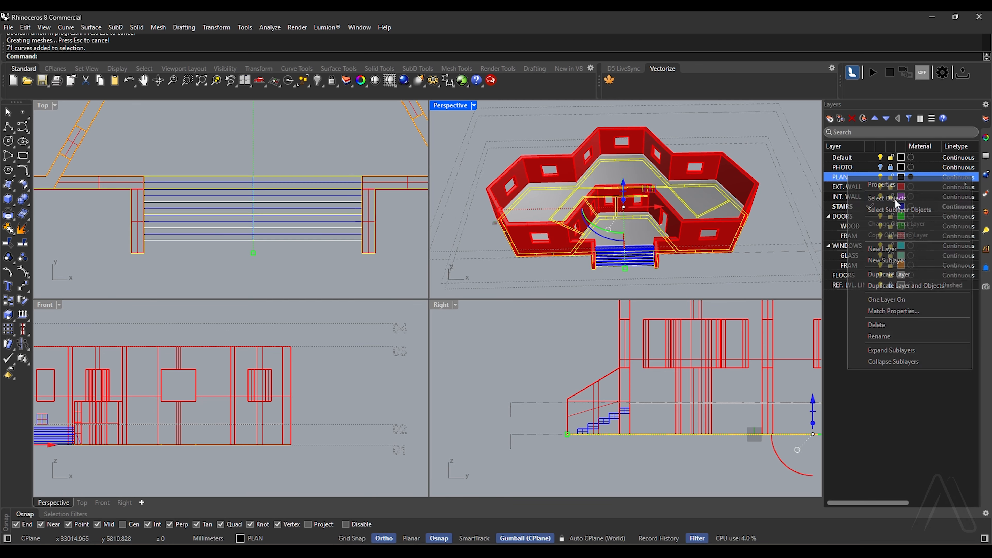
pyautogui.scroll(-3, 353, 250)
pyautogui.scroll(-3, 254, 405)
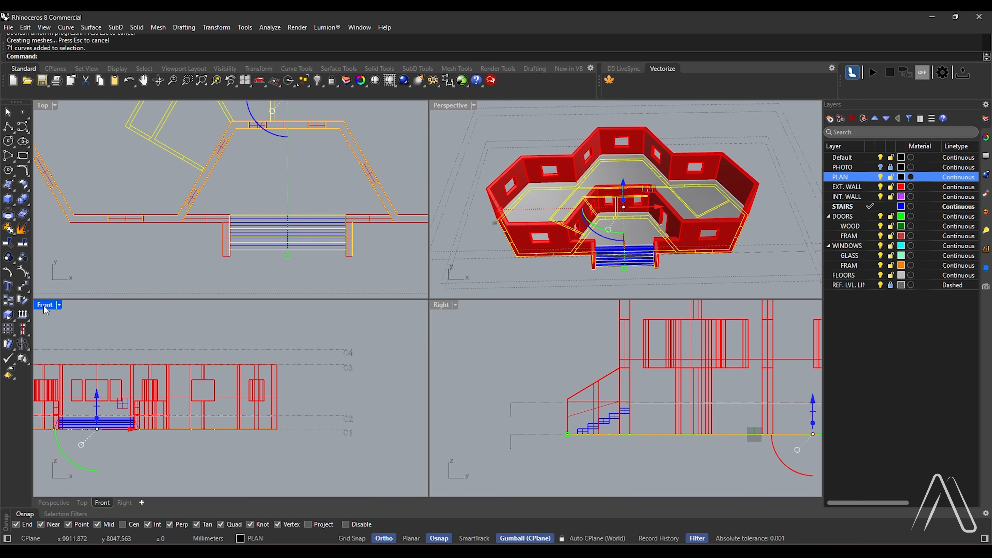
pyautogui.doubleClick(43, 305)
pyautogui.moveTo(332, 396); pyautogui.dragTo(467, 417, button='right')
pyautogui.write('S')
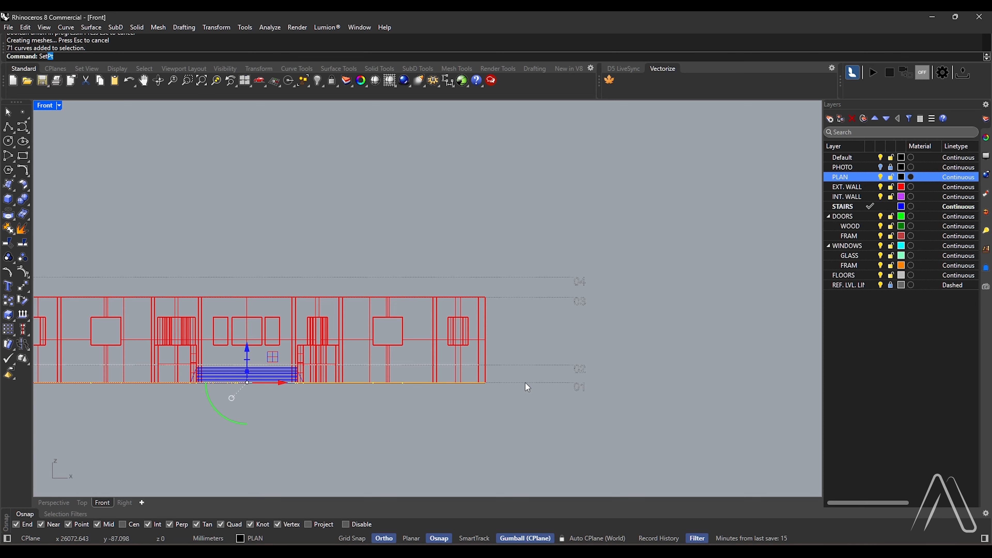
pyautogui.write('et')
pyautogui.press('Return')
pyautogui.press('Return')
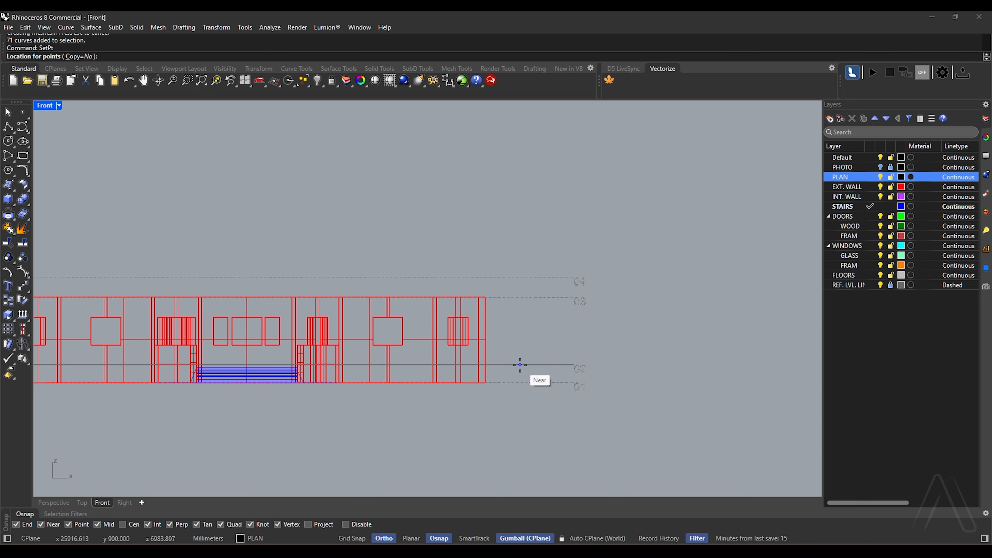
pyautogui.click(520, 364)
pyautogui.doubleClick(46, 103)
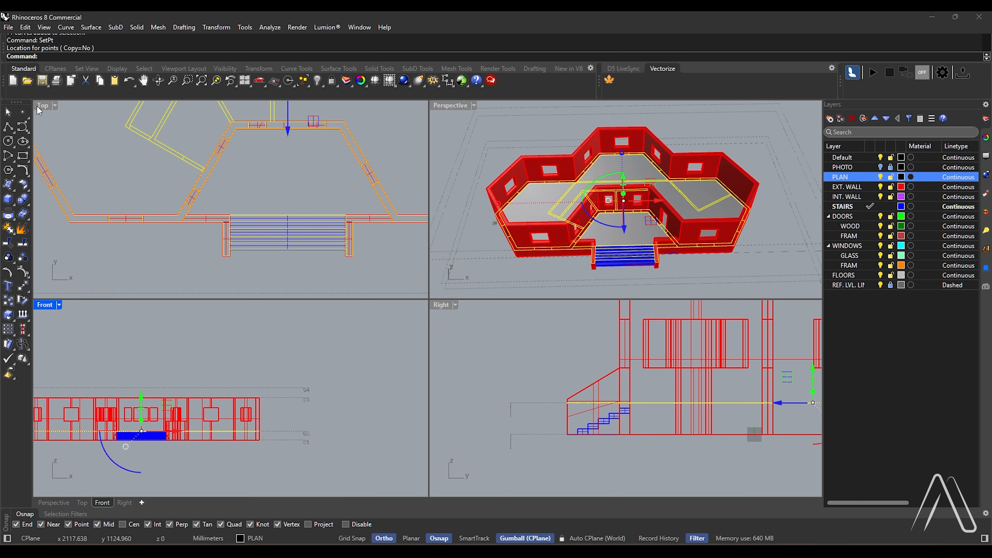
# Run CurveBoolean on the plan curves and pick the western interior wall regions to keep, skipping the door openings
pyautogui.doubleClick(40, 103)
pyautogui.scroll(-10, 306, 276)
pyautogui.moveTo(396, 169); pyautogui.dragTo(381, 219, button='right')
pyautogui.scroll(3, 399, 204)
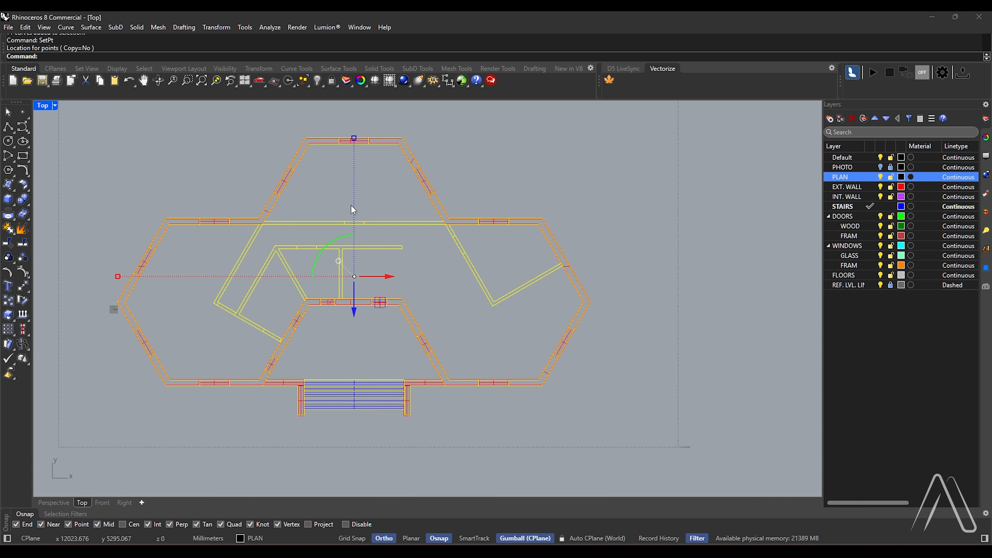
pyautogui.write('CurveBoolean')
pyautogui.press('Return')
pyautogui.scroll(3, 270, 231)
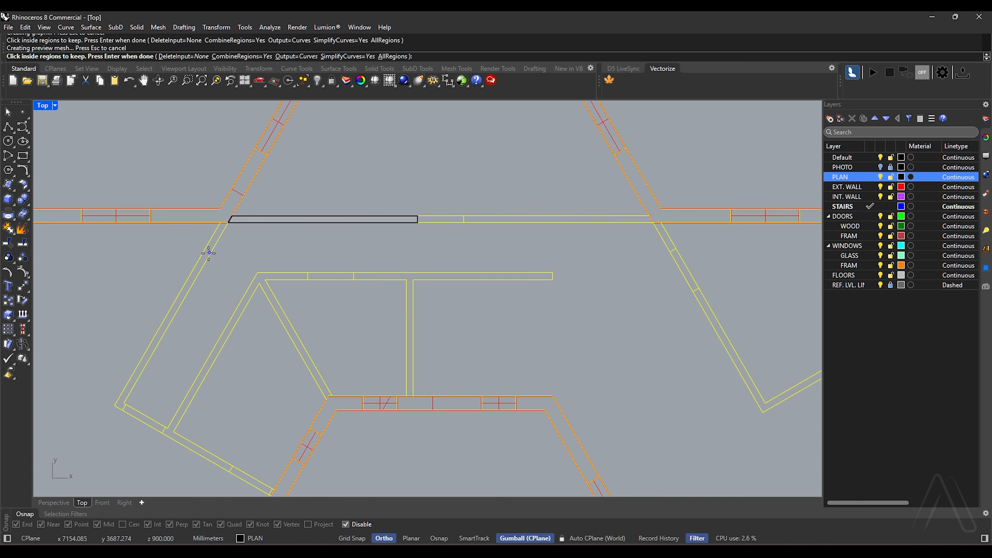
pyautogui.scroll(-4, 211, 247)
pyautogui.scroll(4, 211, 325)
pyautogui.click(210, 325)
pyautogui.scroll(9, 274, 455)
pyautogui.click(268, 447)
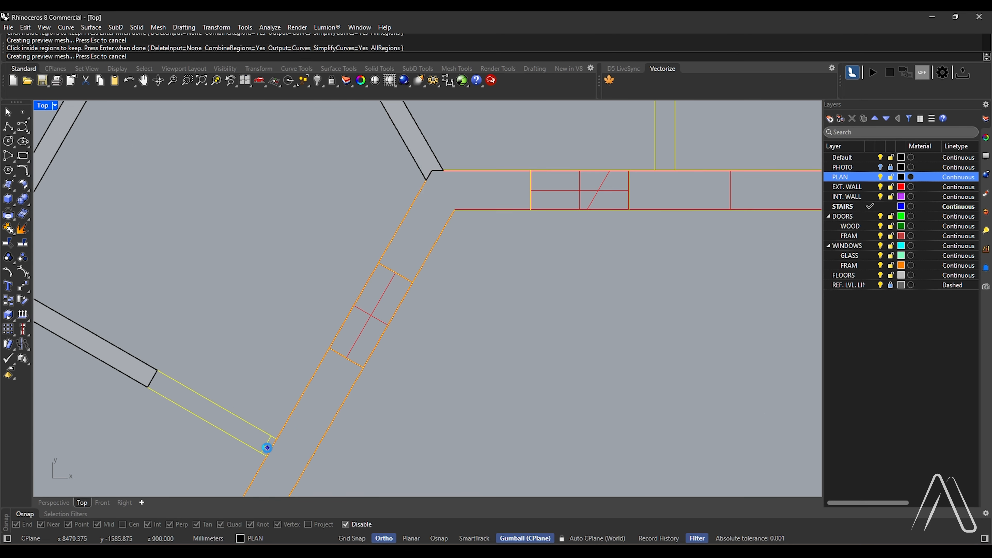
# Add the remaining central and eastern interior wall regions and generate their closed outlines
pyautogui.scroll(-9, 268, 448)
pyautogui.scroll(4, 397, 238)
pyautogui.click(396, 233)
pyautogui.scroll(-10, 355, 309)
pyautogui.scroll(6, 486, 256)
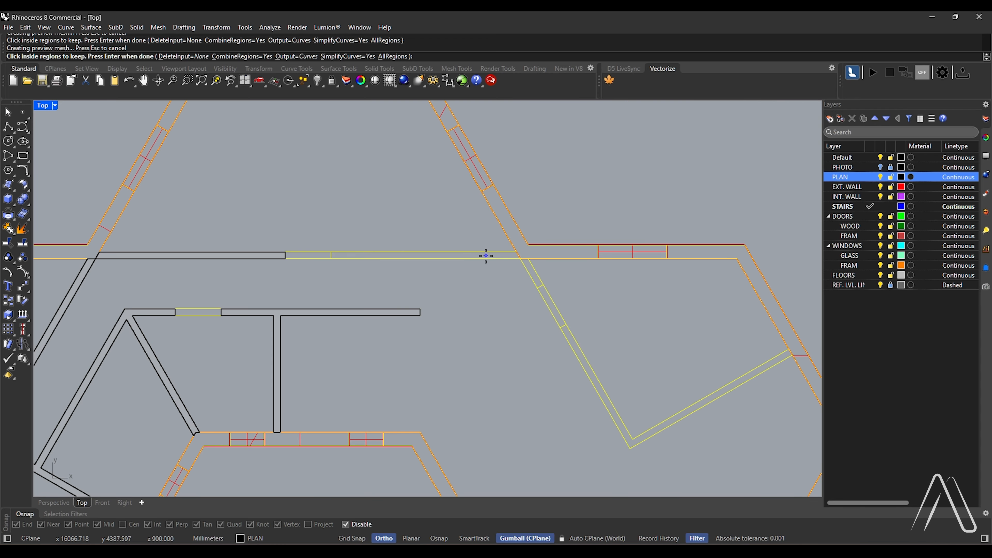
pyautogui.click(575, 357)
pyautogui.press('Return')
# Extrude the interior wall outlines 3000 mm upward as solids
pyautogui.scroll(-8, 530, 274)
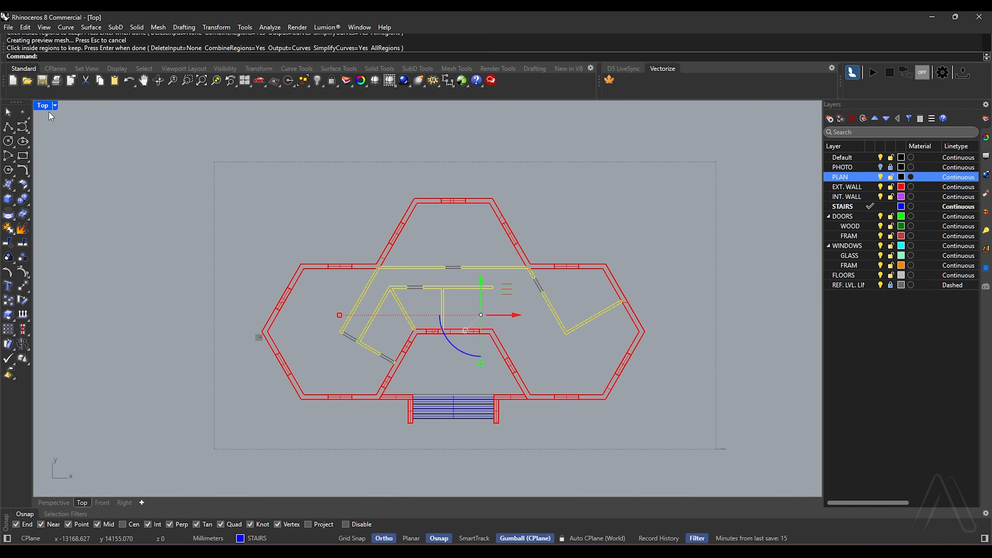
pyautogui.doubleClick(44, 107)
pyautogui.write('ExtrudeCrv')
pyautogui.press('Return')
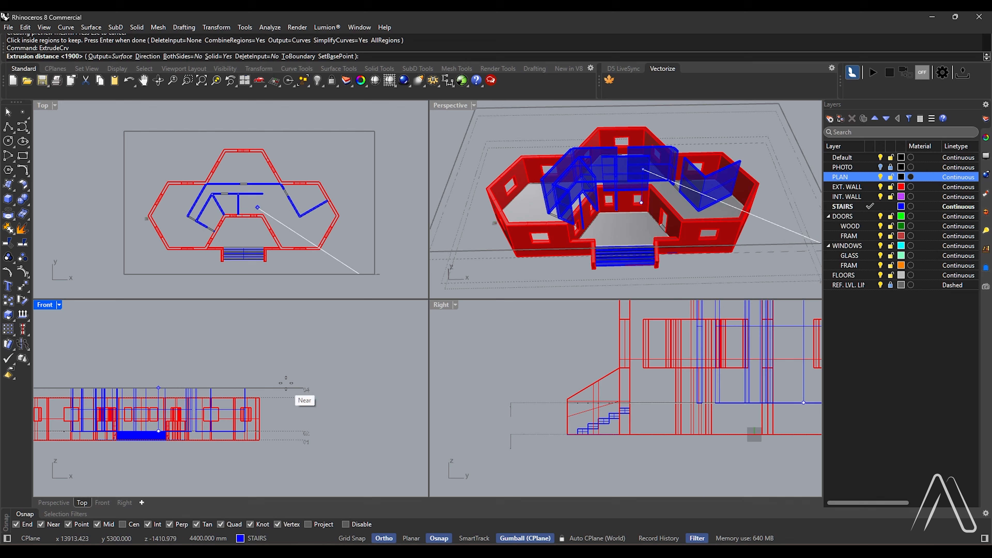
pyautogui.write('3000')
pyautogui.press('Return')
# Move all the extruded interior walls to the INT. WALL layer and make that layer current
pyautogui.scroll(3, 643, 190)
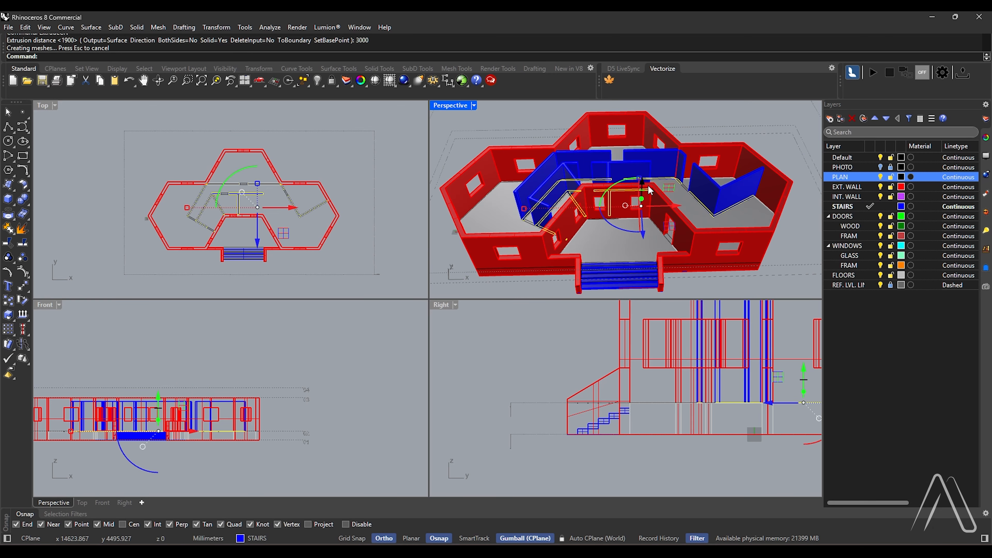
pyautogui.moveTo(643, 190); pyautogui.dragTo(697, 156, button='right')
pyautogui.scroll(4, 699, 155)
pyautogui.click(709, 158)
pyautogui.scroll(3, 704, 154)
pyautogui.keyDown('shift'); pyautogui.click(669, 145); pyautogui.keyUp('shift')
pyautogui.keyDown('shift'); pyautogui.click(641, 147); pyautogui.keyUp('shift')
pyautogui.scroll(-4, 707, 150)
pyautogui.keyDown('shift'); pyautogui.click(617, 176); pyautogui.keyUp('shift')
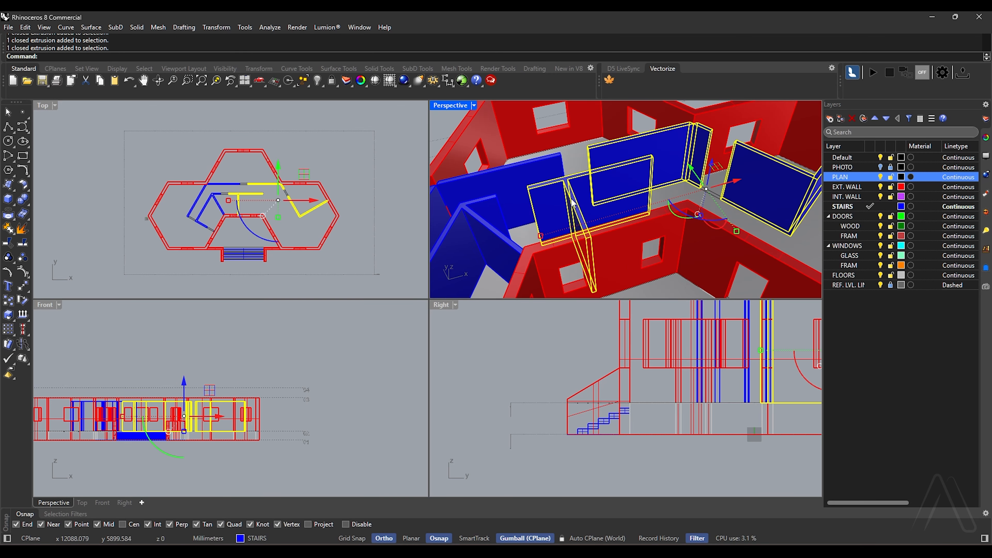
pyautogui.keyDown('shift'); pyautogui.click(572, 204); pyautogui.keyUp('shift')
pyautogui.scroll(-4, 572, 204)
pyautogui.scroll(6, 572, 204)
pyautogui.keyDown('shift'); pyautogui.click(568, 218); pyautogui.keyUp('shift')
pyautogui.keyDown('shift'); pyautogui.click(551, 219); pyautogui.keyUp('shift')
pyautogui.moveTo(582, 237); pyautogui.dragTo(729, 248, button='right')
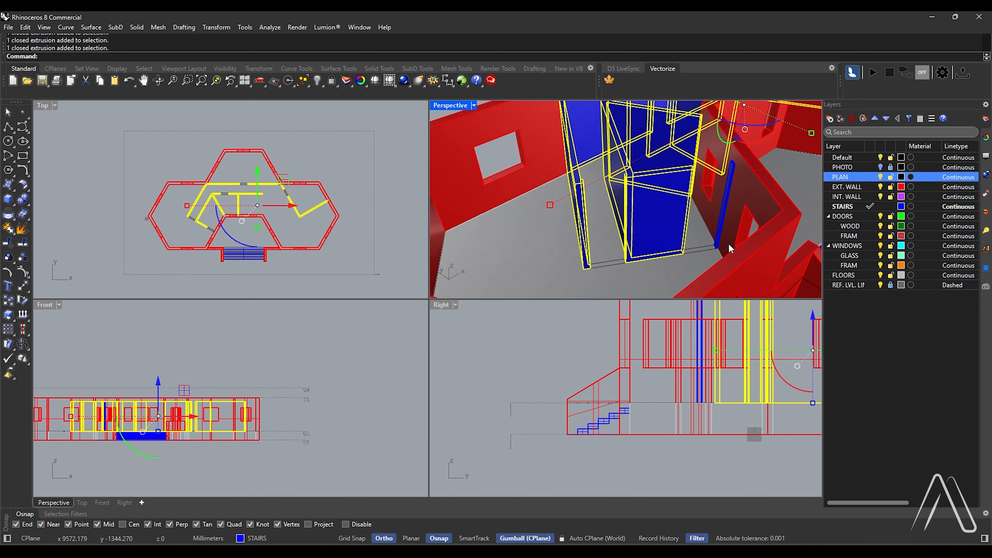
pyautogui.scroll(5, 725, 211)
pyautogui.keyDown('shift'); pyautogui.click(724, 204); pyautogui.keyUp('shift')
pyautogui.scroll(-7, 723, 204)
pyautogui.moveTo(722, 204); pyautogui.dragTo(648, 200, button='right')
pyautogui.rightClick(843, 198)
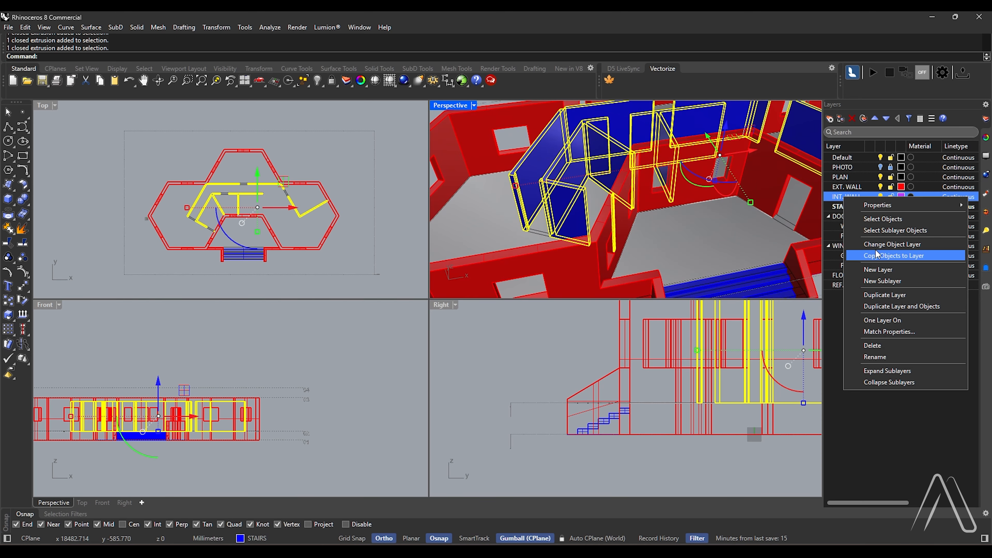
pyautogui.click(879, 254)
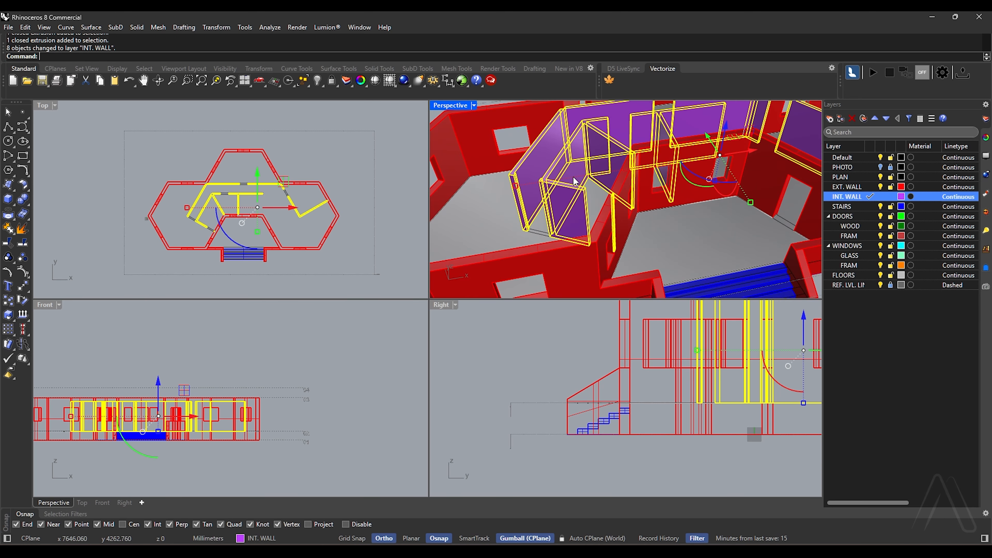
pyautogui.scroll(-6, 575, 182)
pyautogui.moveTo(575, 181)
pyautogui.mouseDown(button='right')
pyautogui.moveTo(609, 228)
pyautogui.moveTo(656, 195)
pyautogui.moveTo(558, 172)
pyautogui.mouseUp(button='right')
pyautogui.press('Escape')
# Create closed outlines of the five interior door openings with CurveBoolean
pyautogui.scroll(4, 610, 228)
pyautogui.doubleClick(54, 106)
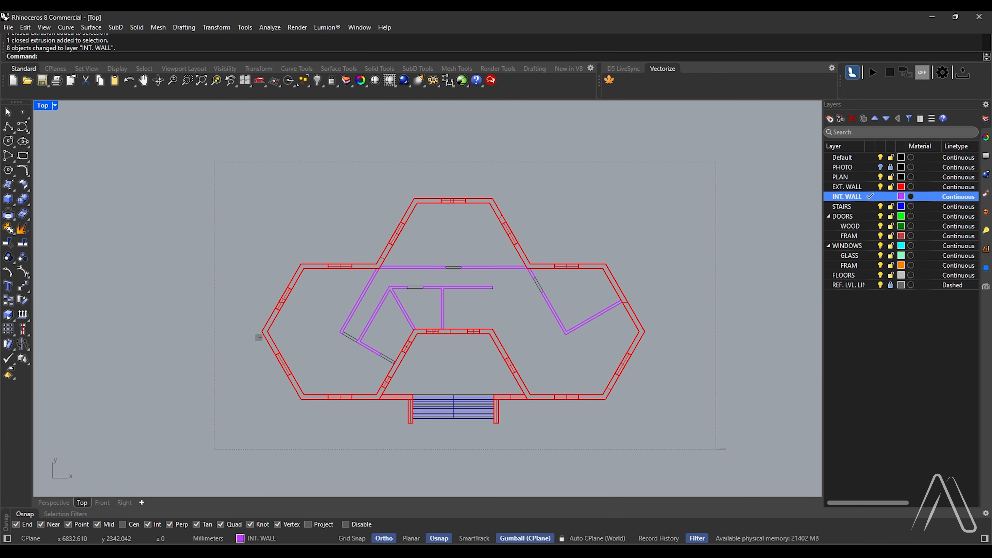
pyautogui.moveTo(302, 356); pyautogui.dragTo(300, 354)
pyautogui.press('Return')
pyautogui.scroll(5, 442, 322)
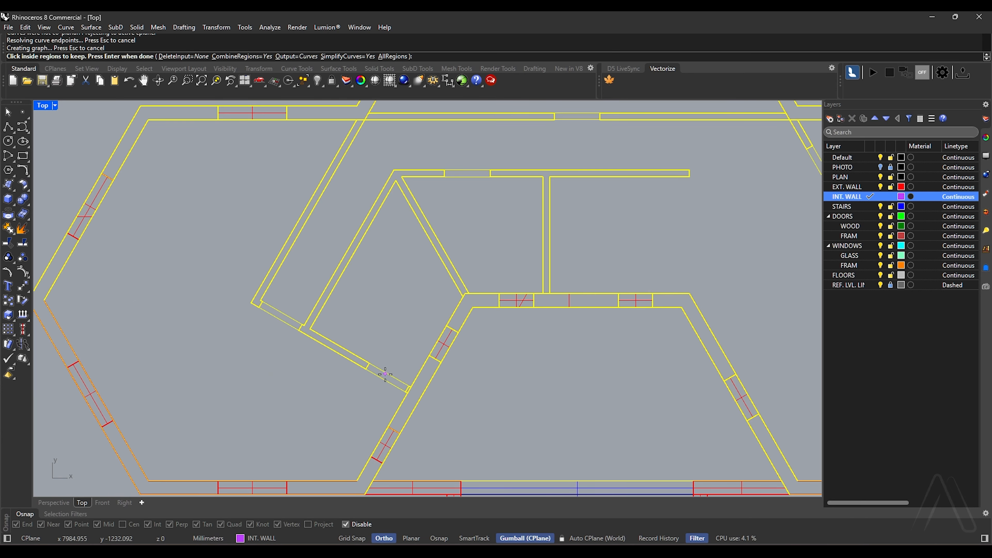
pyautogui.click(378, 245)
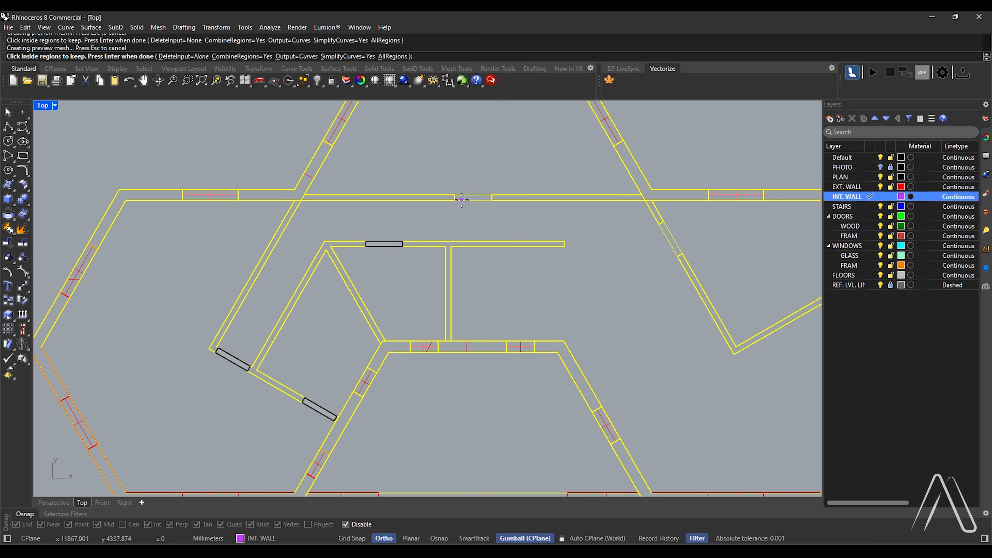
pyautogui.click(672, 236)
pyautogui.click(679, 238)
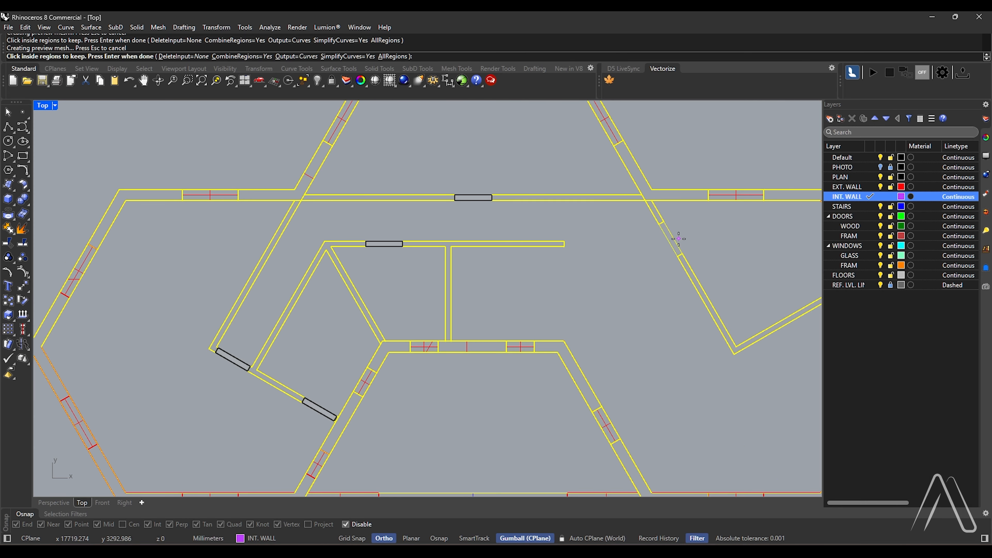
pyautogui.press('Return')
pyautogui.doubleClick(38, 107)
pyautogui.moveTo(629, 151); pyautogui.dragTo(667, 131, button='right')
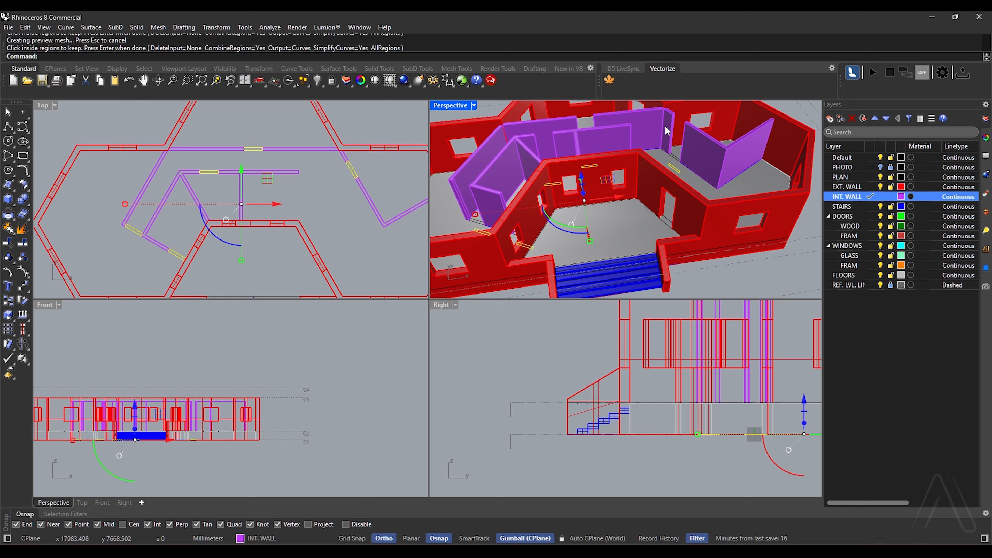
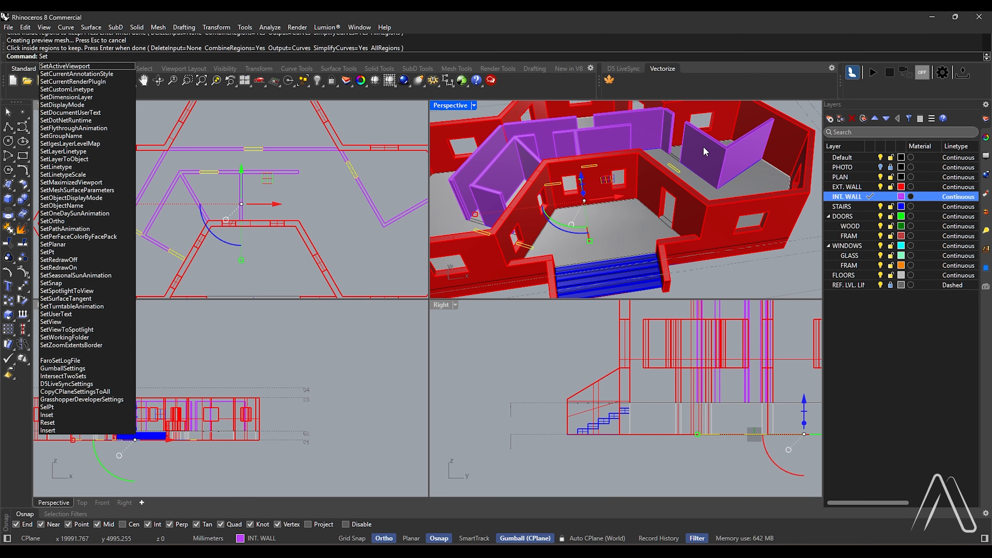
# Align the five door opening outlines to the top height of the interior walls with SetPt
pyautogui.write('SetPt')
pyautogui.press('Return')
# Extrude the door opening outlines 600 mm down to the window head height as solid lintels
pyautogui.press('Return')
pyautogui.click(727, 148)
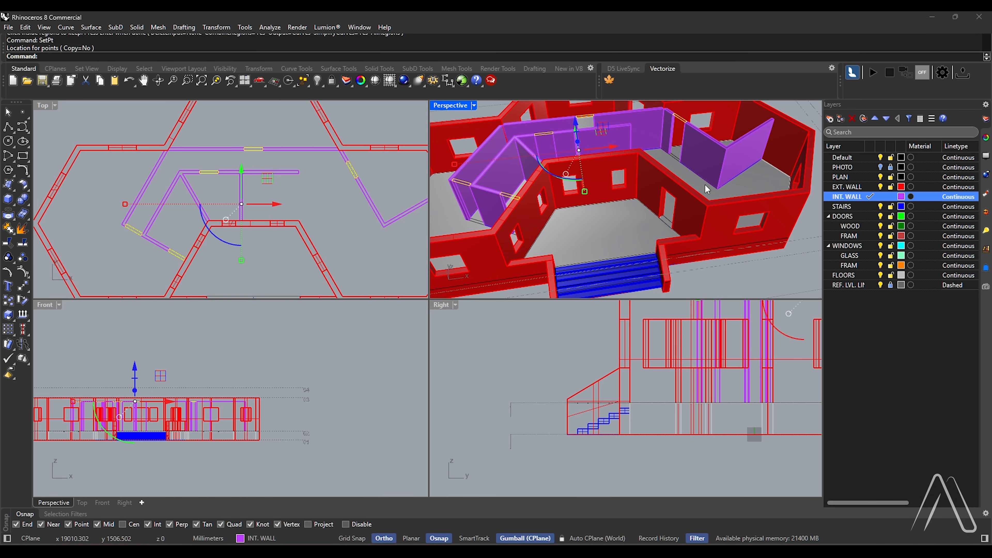
pyautogui.write('ExtrudeCrv')
pyautogui.press('Return')
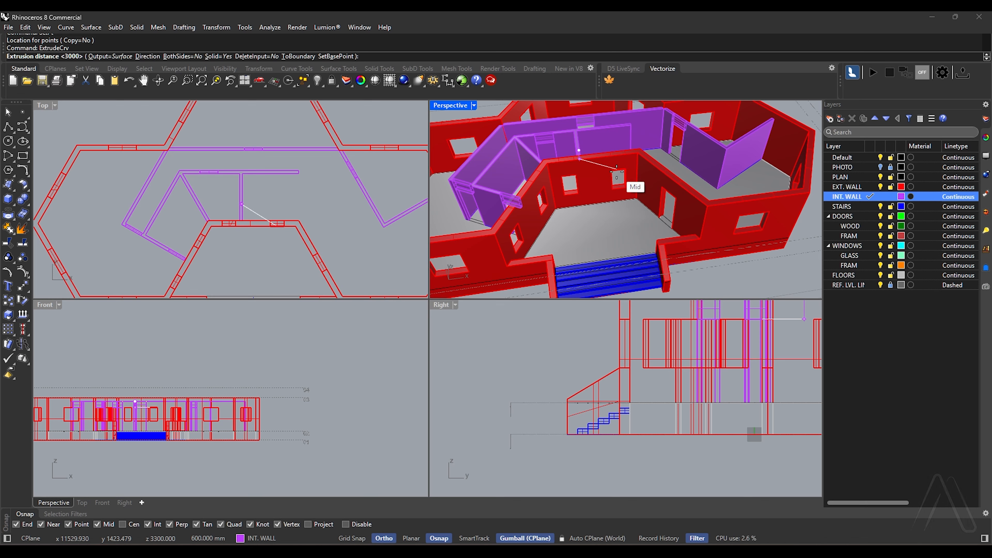
pyautogui.click(618, 173)
pyautogui.scroll(-5, 700, 184)
pyautogui.scroll(4, 680, 176)
pyautogui.moveTo(672, 176); pyautogui.dragTo(703, 172, button='right')
pyautogui.press('Escape')
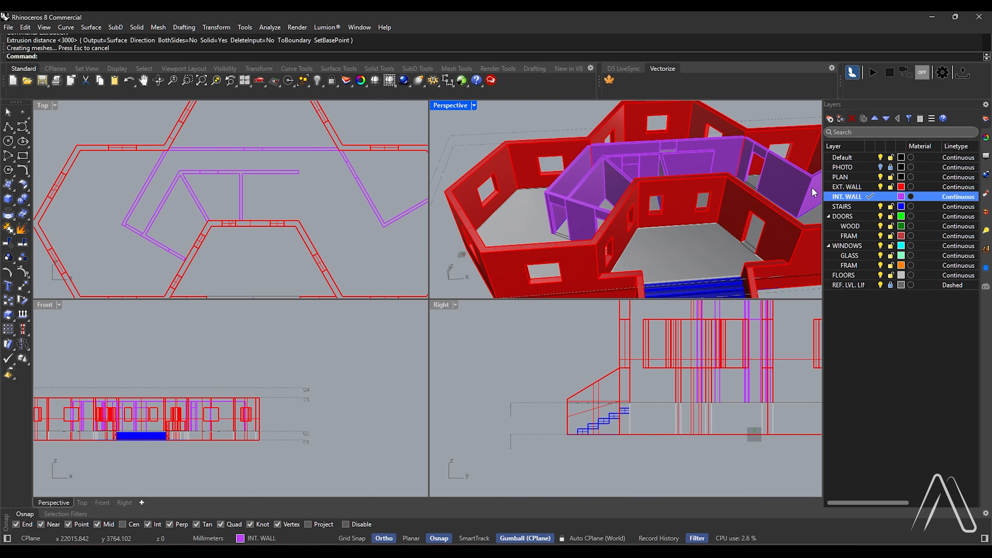
# Select everything on the INT. WALL layer and Boolean-union the interior walls with the door lintels
pyautogui.rightClick(841, 198)
pyautogui.click(880, 219)
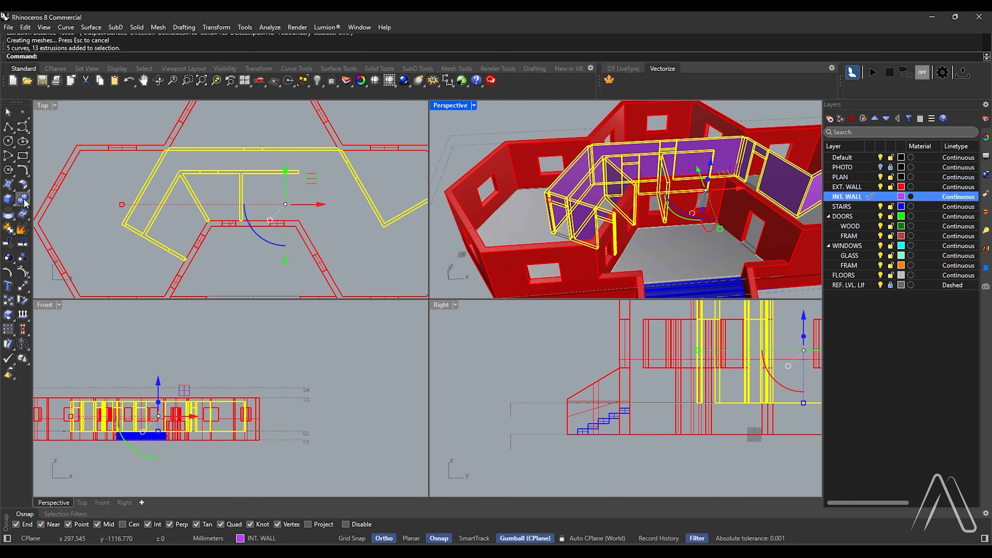
pyautogui.moveTo(525, 235); pyautogui.dragTo(493, 237, button='right')
pyautogui.press('Escape')
# Raise the sill faces of the northern window in the west porch wall and the eastern window in the north wall
pyautogui.scroll(9, 589, 220)
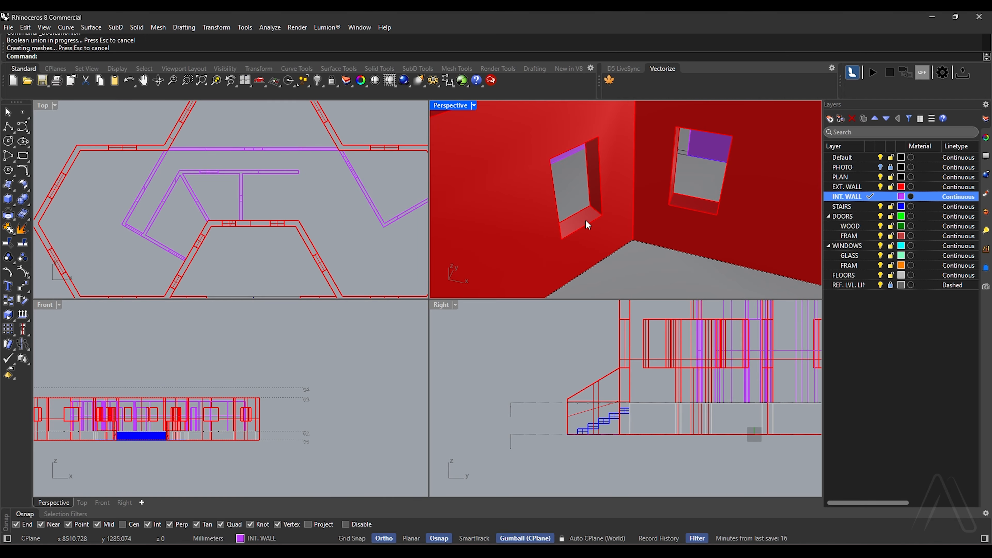
pyautogui.keyDown('ctrl'); pyautogui.keyDown('shift'); pyautogui.click(586, 219); pyautogui.keyUp('shift'); pyautogui.keyUp('ctrl')
pyautogui.scroll(-9, 586, 220)
pyautogui.scroll(-5, 628, 217)
pyautogui.scroll(10, 695, 196)
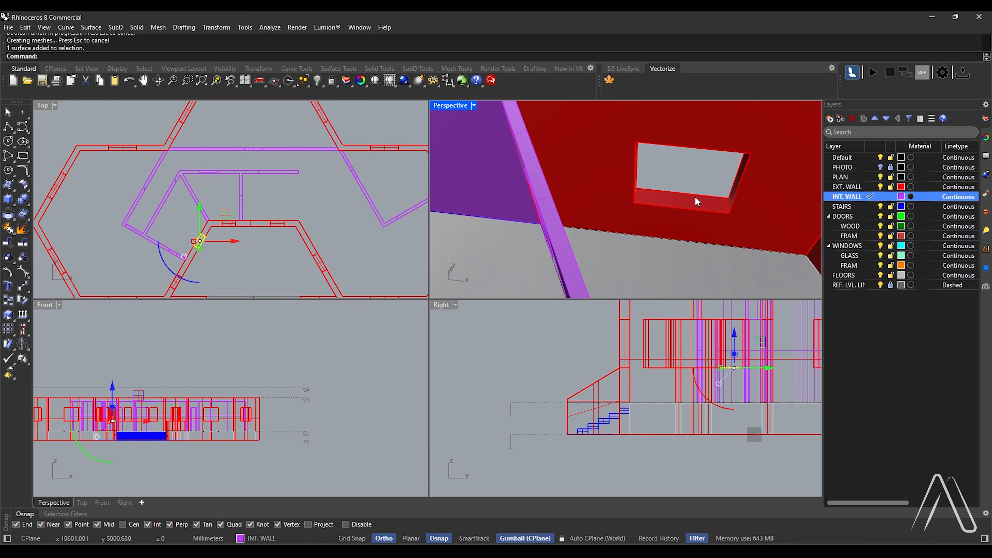
pyautogui.keyDown('ctrl'); pyautogui.keyDown('shift'); pyautogui.click(703, 212); pyautogui.keyUp('shift'); pyautogui.keyUp('ctrl')
pyautogui.scroll(-10, 630, 184)
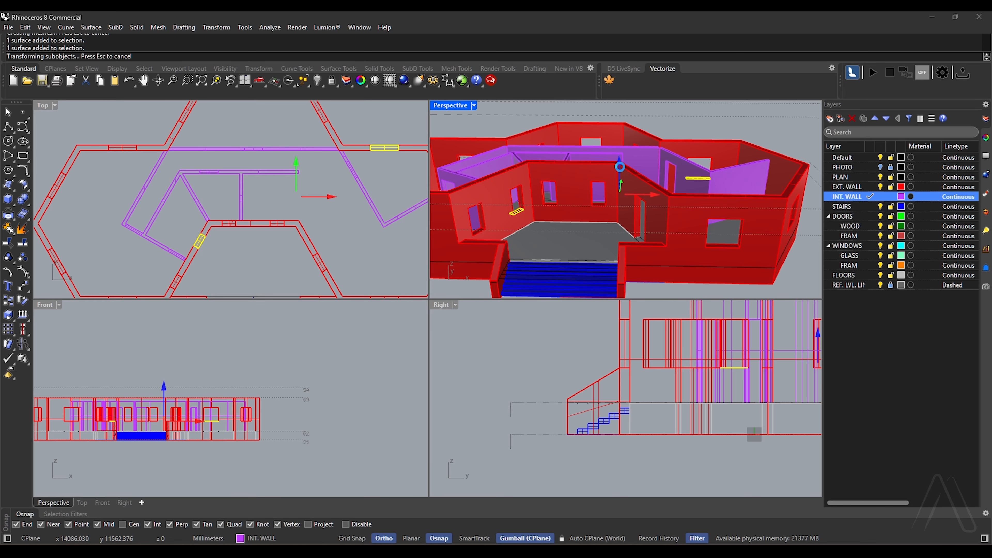
pyautogui.scroll(-6, 622, 171)
pyautogui.moveTo(621, 188); pyautogui.dragTo(708, 208, button='right')
pyautogui.press('Escape')
# Maximize the Perspective viewport and hide the PLAN layer
pyautogui.doubleClick(445, 110)
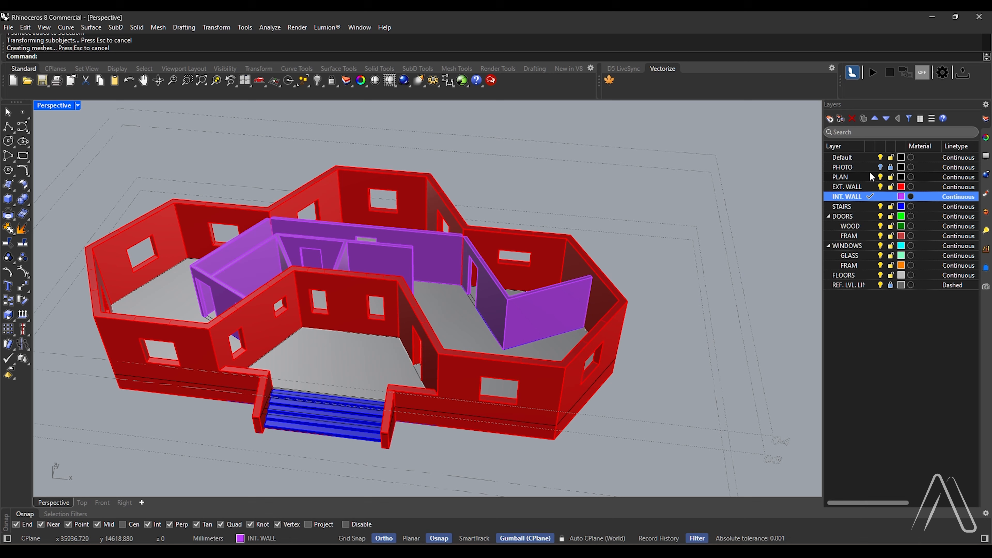
pyautogui.click(884, 178)
pyautogui.scroll(-4, 425, 266)
pyautogui.scroll(4, 422, 273)
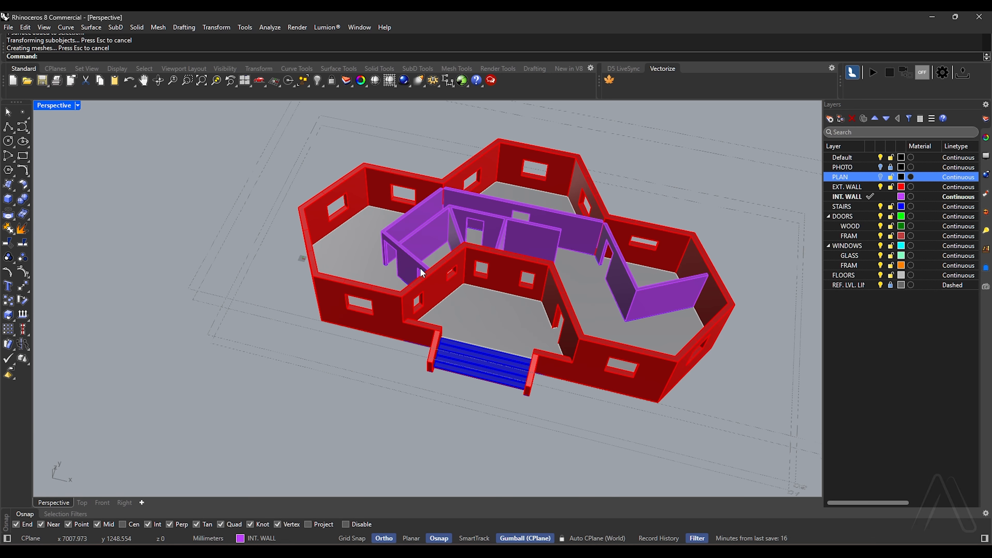
pyautogui.moveTo(438, 246); pyautogui.dragTo(502, 141, button='right')
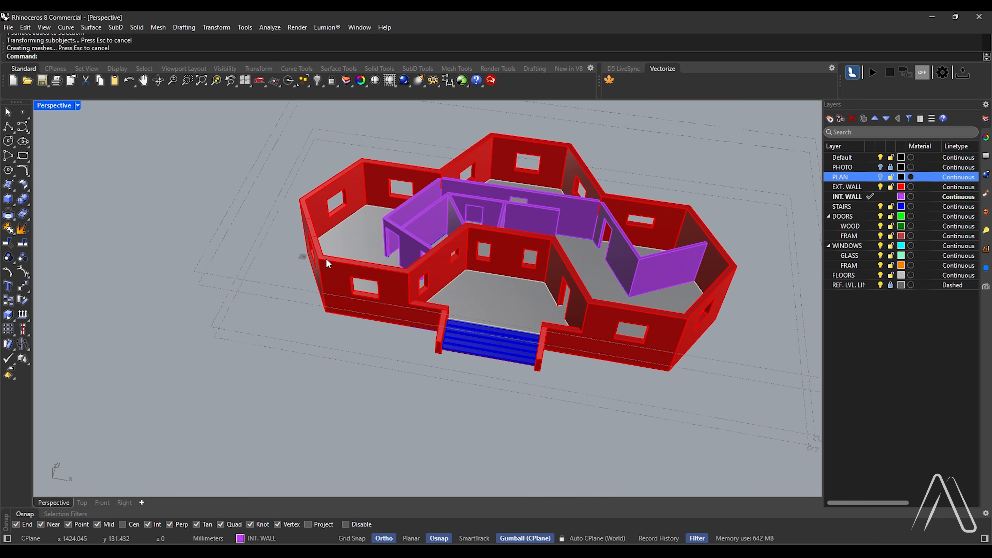
# Duplicate the borders of the exterior wall's top face as curves with DupBorder
pyautogui.scroll(3, 329, 264)
pyautogui.scroll(5, 320, 252)
pyautogui.scroll(-8, 309, 266)
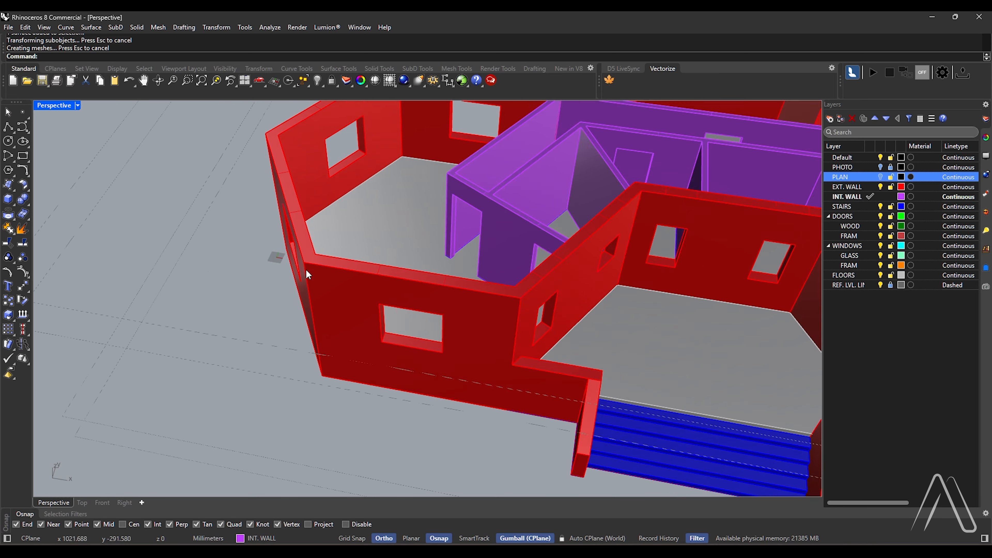
pyautogui.moveTo(305, 269); pyautogui.dragTo(322, 285, button='right')
pyautogui.scroll(4, 358, 263)
pyautogui.scroll(-6, 365, 262)
pyautogui.scroll(7, 318, 265)
pyautogui.keyDown('ctrl'); pyautogui.keyDown('shift'); pyautogui.click(318, 267); pyautogui.keyUp('shift'); pyautogui.keyUp('ctrl')
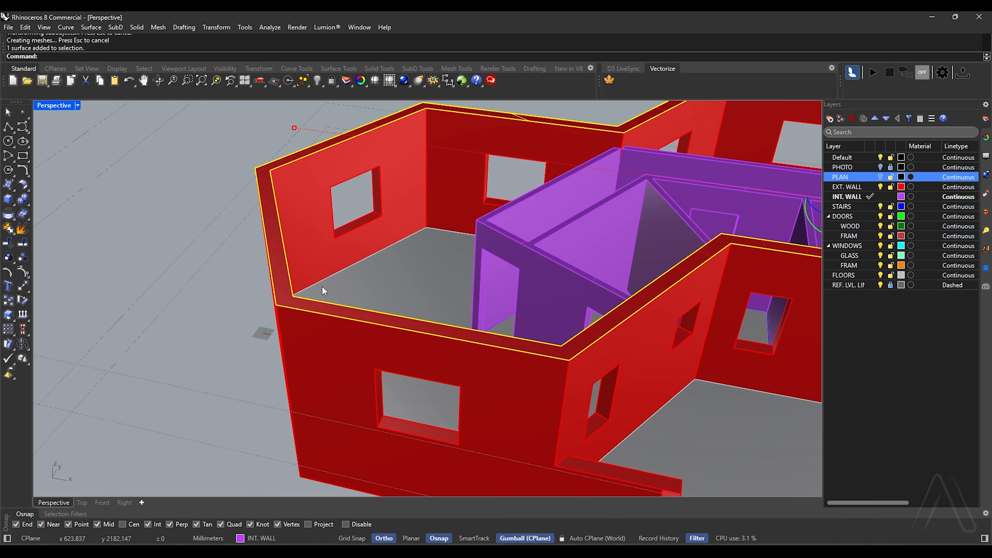
pyautogui.press('Return')
# Extrude the inner border curve 400 mm downward as a solid roof slab and move it to the FLOORS layer
pyautogui.click(295, 285)
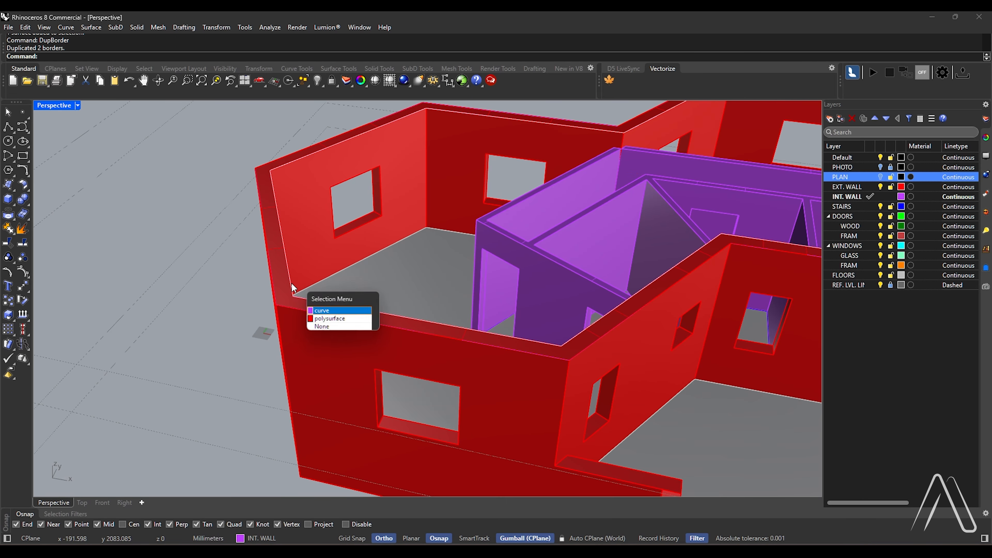
pyautogui.click(320, 311)
pyautogui.scroll(-5, 316, 237)
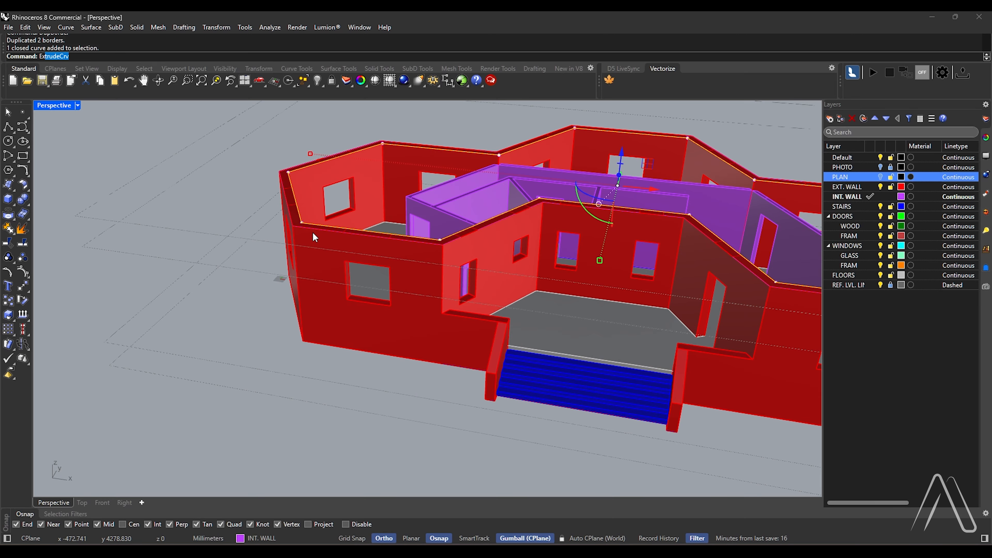
pyautogui.press('Return')
pyautogui.write('400')
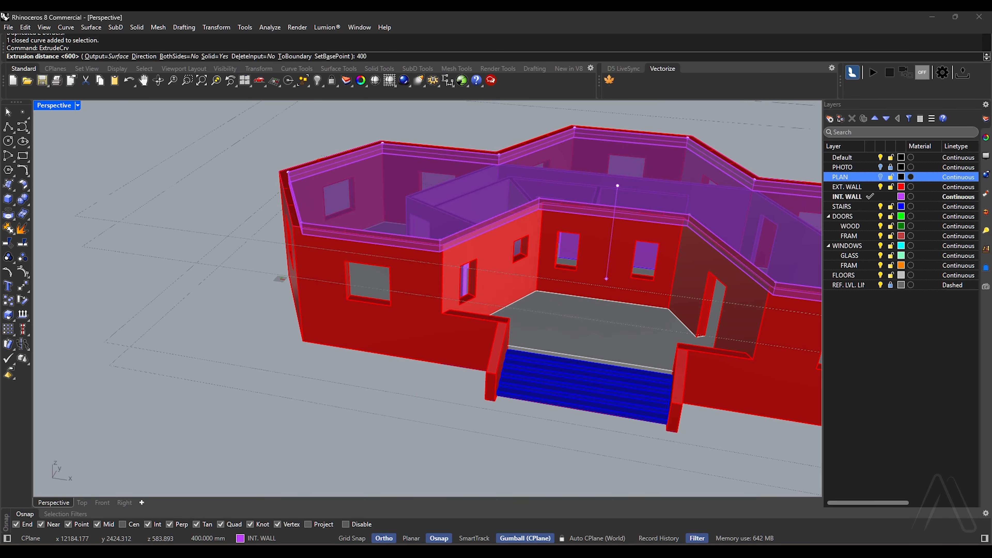
pyautogui.press('Return')
pyautogui.rightClick(853, 273)
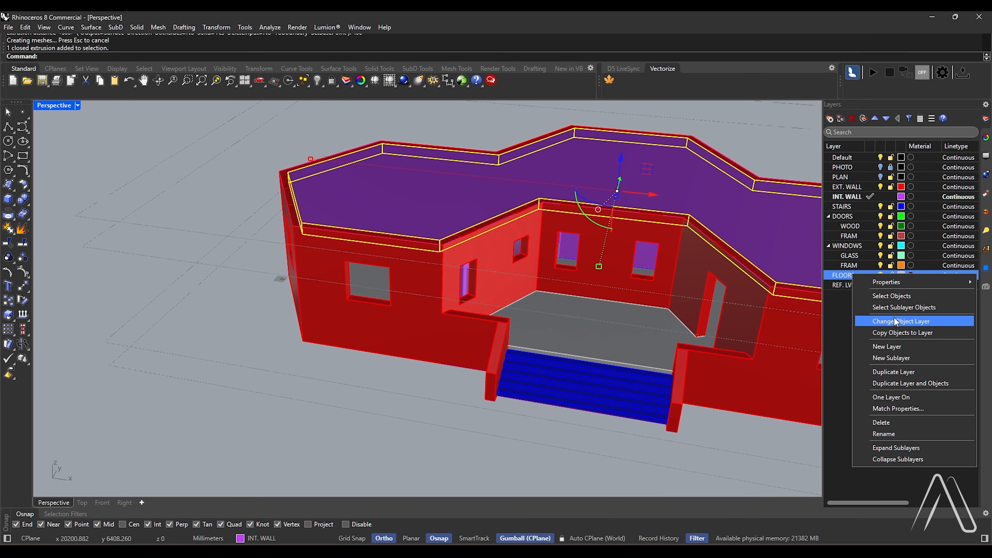
pyautogui.click(895, 321)
# Offset the outer border curve of the exterior wall top 200 mm inward
pyautogui.scroll(5, 286, 207)
pyautogui.click(338, 253)
pyautogui.click(338, 254)
pyautogui.scroll(-3, 361, 240)
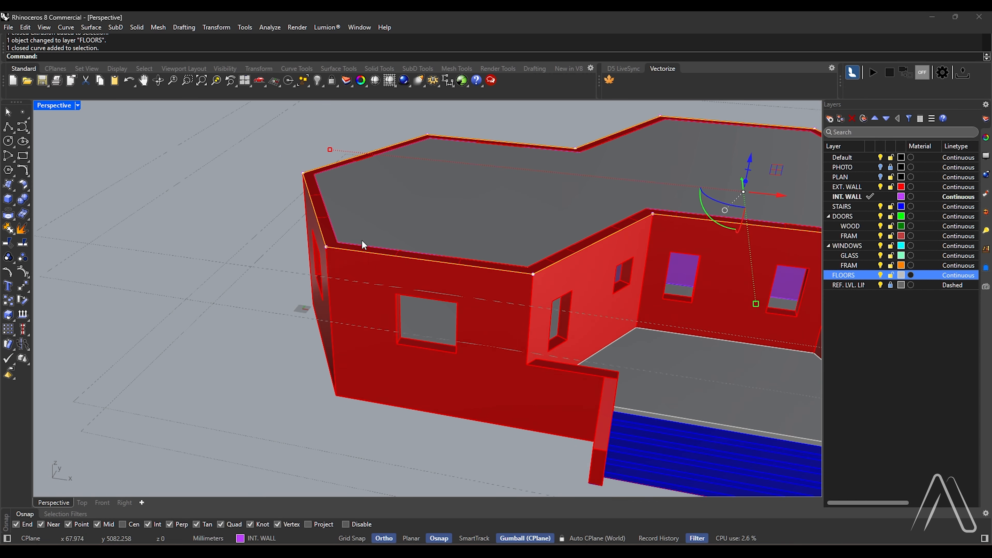
pyautogui.scroll(8, 300, 284)
pyautogui.write('offset')
pyautogui.press('Return')
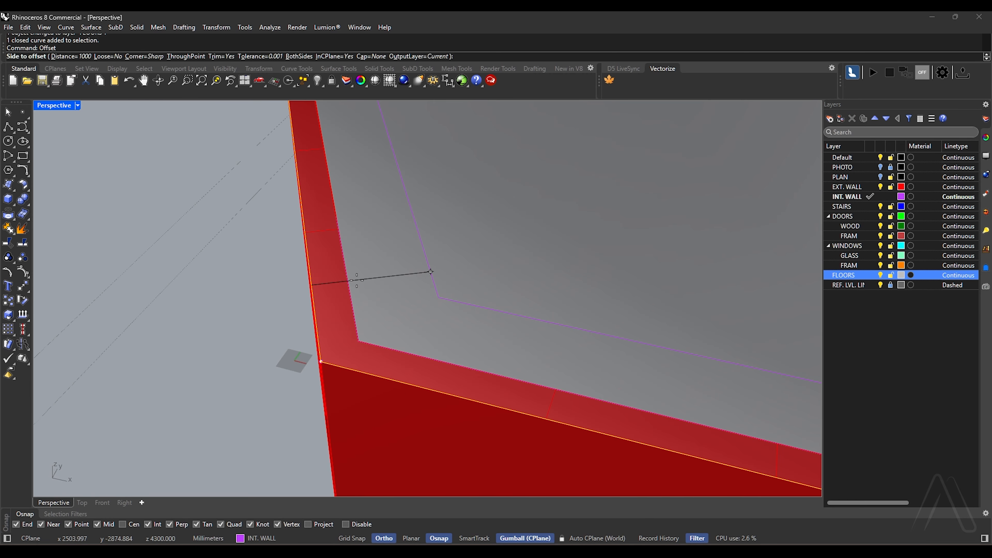
pyautogui.click(354, 284)
# Extrude the outer border curve and its inner offset 1000 mm upward as a solid parapet
pyautogui.click(338, 301)
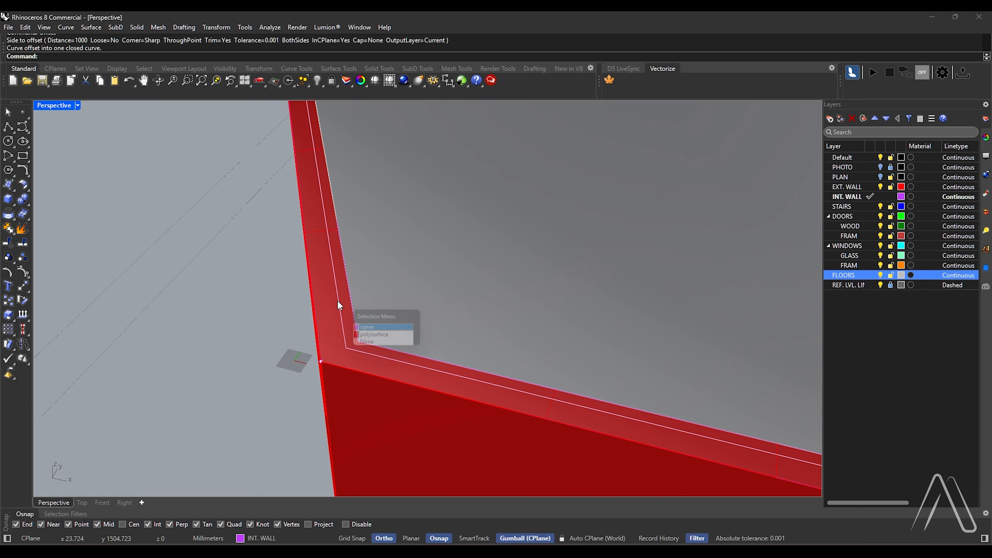
pyautogui.click(362, 331)
pyautogui.keyDown('shift'); pyautogui.click(318, 320); pyautogui.keyUp('shift')
pyautogui.click(349, 349)
pyautogui.scroll(-8, 352, 293)
pyautogui.moveTo(352, 293); pyautogui.dragTo(372, 255, button='right')
pyautogui.write('Ex')
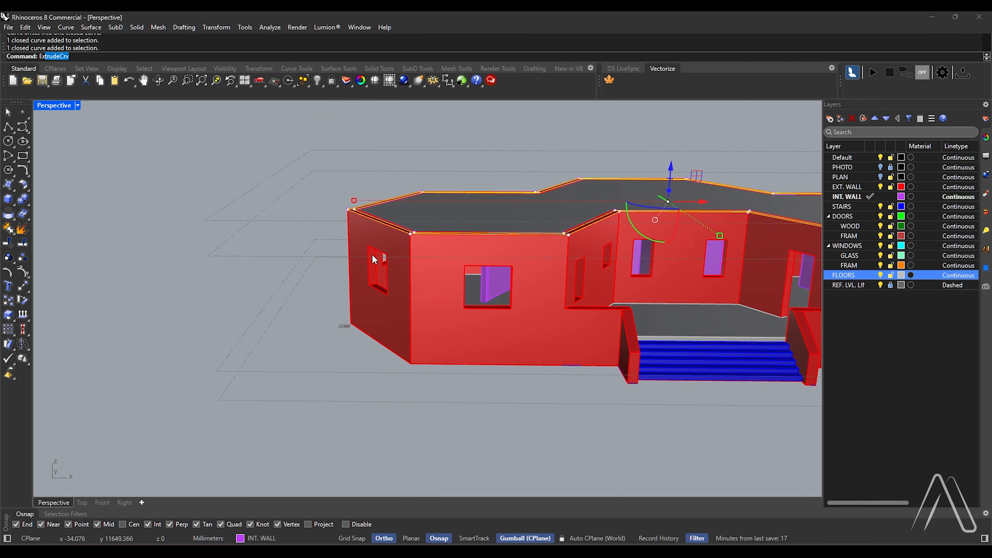
pyautogui.write('ExtrudeCrv')
pyautogui.press('Return')
pyautogui.scroll(-7, 261, 166)
pyautogui.moveTo(262, 167); pyautogui.dragTo(265, 158, button='right')
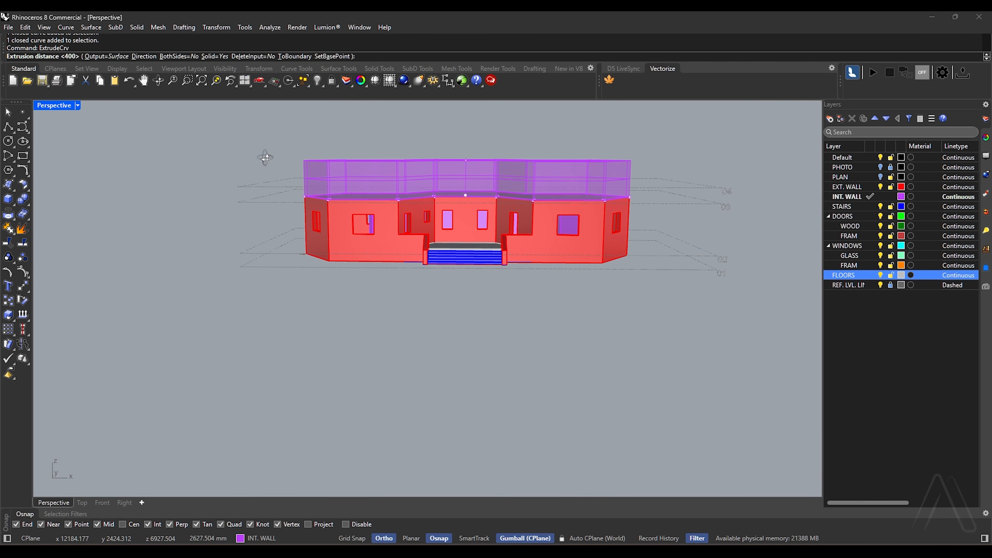
pyautogui.click(722, 195)
# Boolean-union the parapet with the exterior walls
pyautogui.moveTo(634, 182); pyautogui.dragTo(474, 252, button='right')
pyautogui.scroll(4, 474, 251)
pyautogui.write('B')
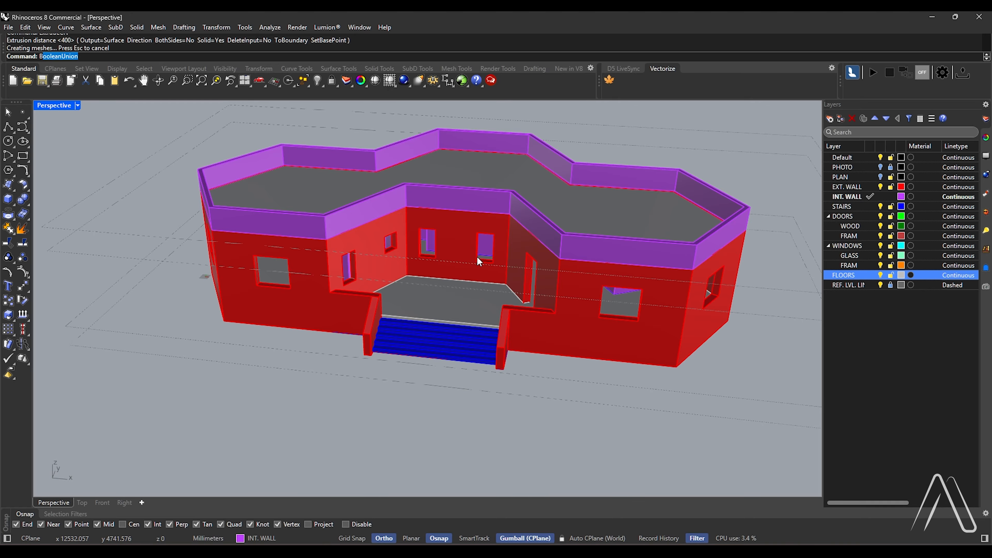
pyautogui.write('ooleanUnion')
pyautogui.press('Return')
pyautogui.click(564, 295)
pyautogui.click(576, 247)
pyautogui.press('Return')
# Orient the construction plane to the outer face of the front wall on the west wing
pyautogui.moveTo(563, 227); pyautogui.dragTo(363, 299, button='right')
pyautogui.scroll(-4, 404, 261)
pyautogui.scroll(4, 366, 290)
pyautogui.scroll(5, 350, 297)
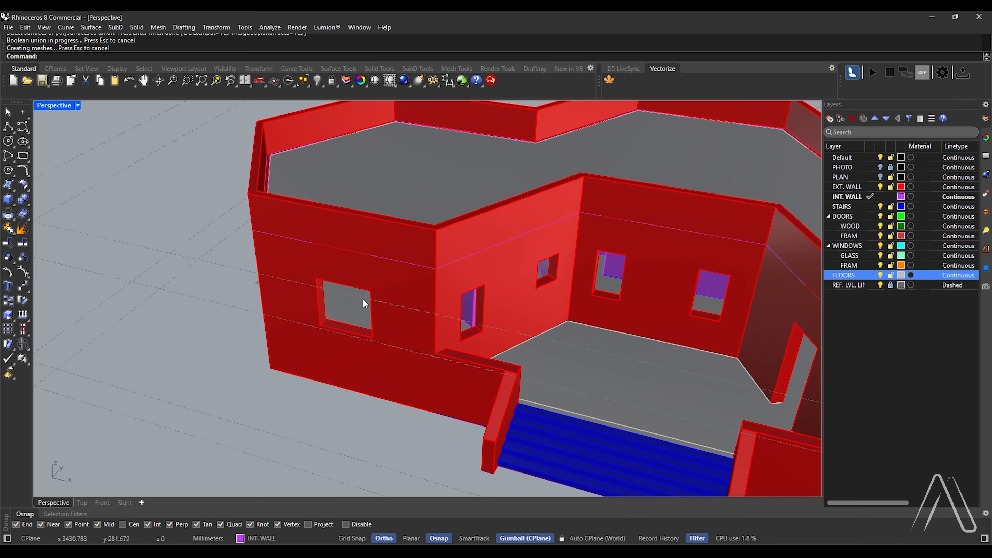
pyautogui.press('Return')
pyautogui.scroll(3, 273, 291)
pyautogui.keyDown('shift'); pyautogui.moveTo(274, 289); pyautogui.dragTo(278, 246, button='right'); pyautogui.keyUp('shift')
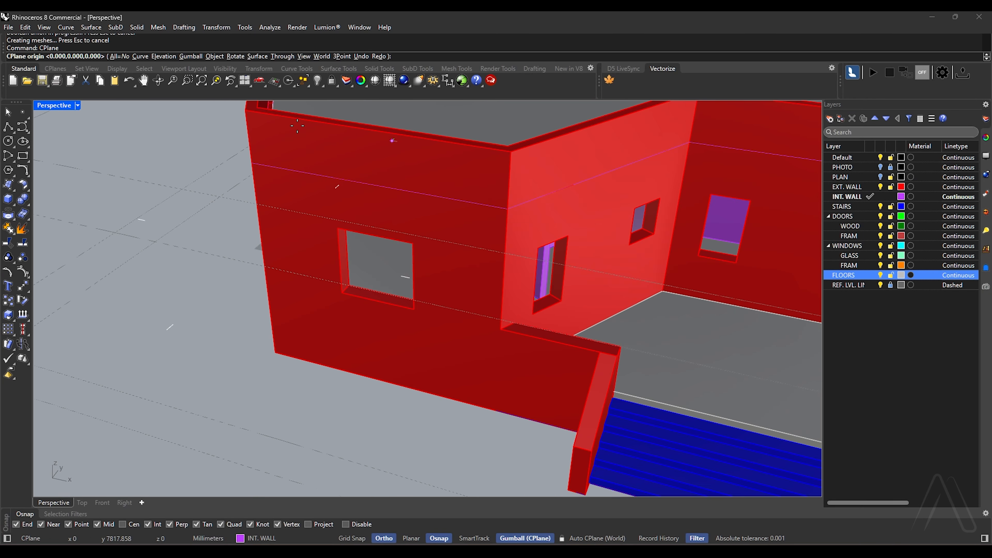
pyautogui.click(259, 56)
pyautogui.click(324, 152)
pyautogui.click(442, 269)
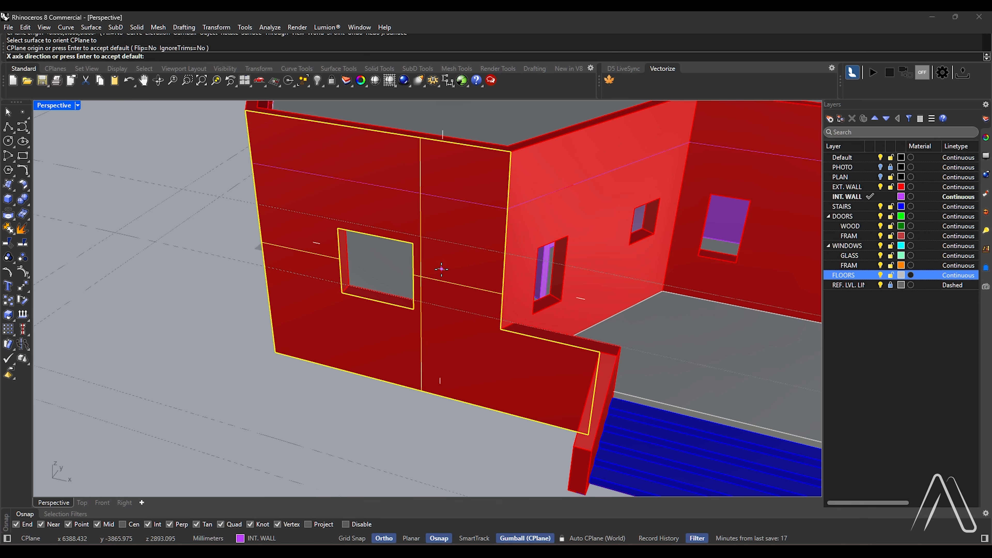
pyautogui.press('Return')
# Draw a rectangle over the left half of the window opening, from its upper-left corner to the midpoint of its sill
pyautogui.write('rec')
pyautogui.press('Return')
pyautogui.scroll(4, 352, 254)
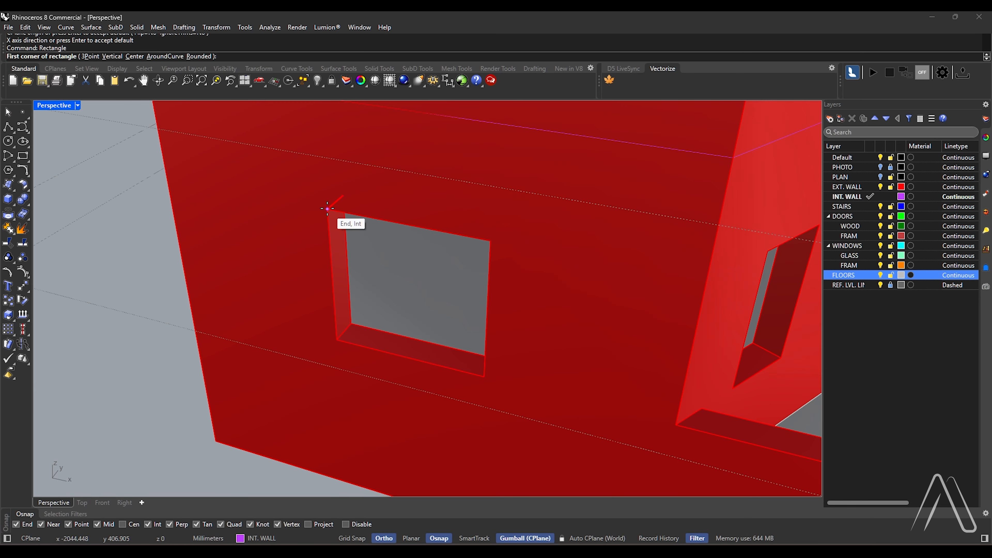
pyautogui.click(328, 208)
pyautogui.click(408, 357)
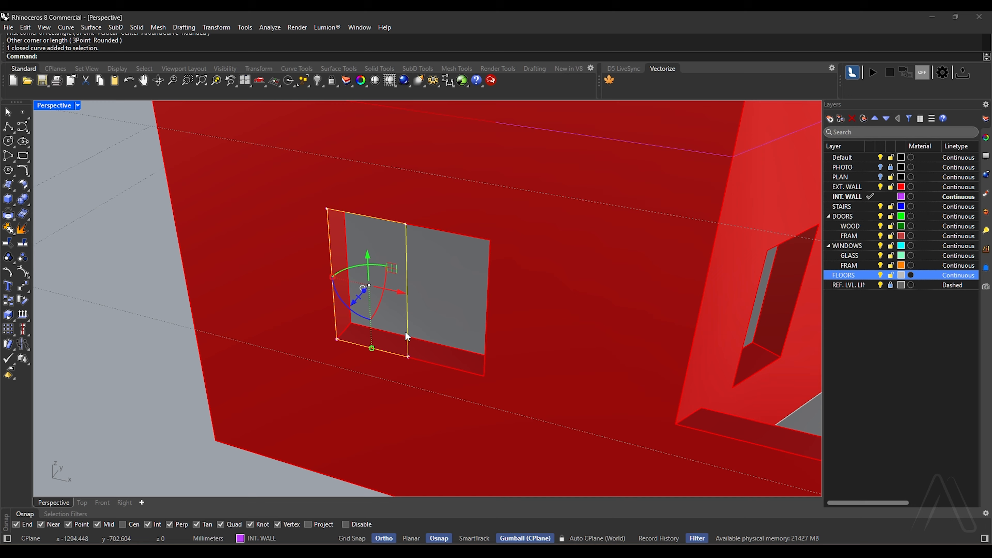
# Move the window rectangle out of the opening so it stands clear of the building
pyautogui.scroll(-6, 405, 331)
pyautogui.moveTo(587, 355); pyautogui.dragTo(390, 310)
pyautogui.scroll(7, 379, 300)
pyautogui.scroll(-6, 375, 294)
pyautogui.scroll(6, 375, 294)
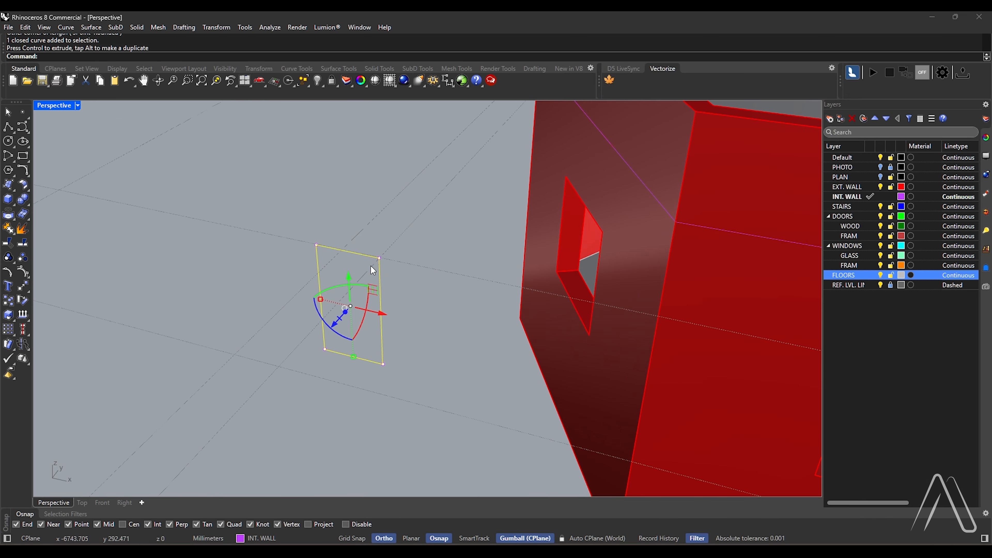
# Undo the last shift of the rectangle's right edge and move that edge 50 mm outward
pyautogui.press('Escape')
pyautogui.keyDown('ctrl'); pyautogui.keyDown('shift'); pyautogui.moveTo(372, 244); pyautogui.dragTo(407, 417); pyautogui.keyUp('shift'); pyautogui.keyUp('ctrl')
pyautogui.hotkey('ctrl', 'z')
pyautogui.click(414, 323)
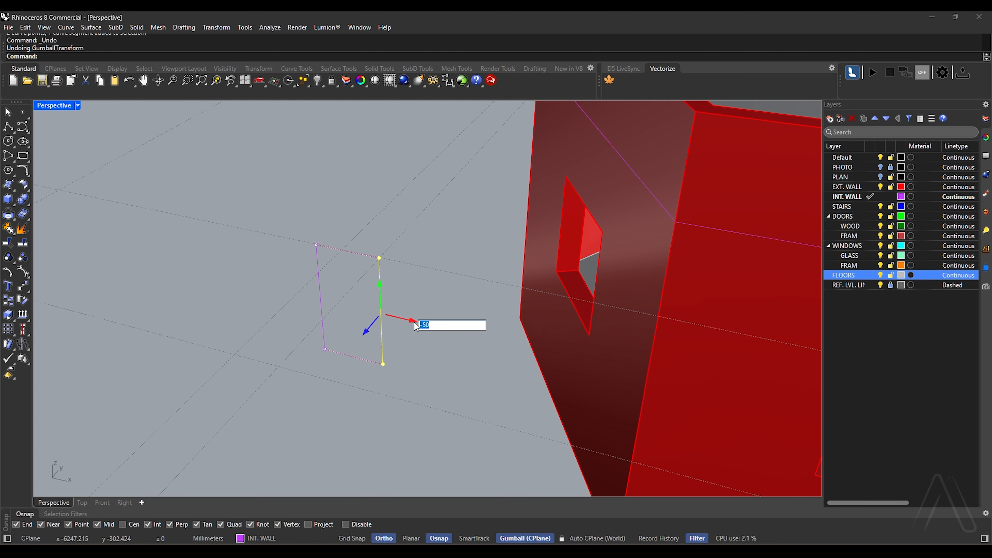
pyautogui.write('50')
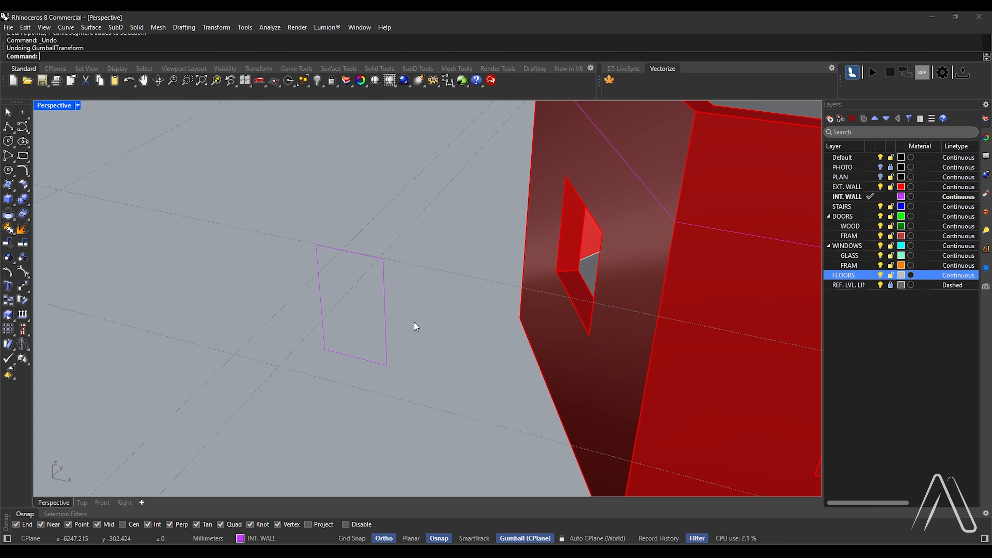
pyautogui.write('Offset')
# Offset the window rectangle 50 mm inward
pyautogui.press('Return')
pyautogui.write('30')
pyautogui.press('Return')
pyautogui.click(385, 328)
pyautogui.scroll(3, 354, 326)
pyautogui.write('50')
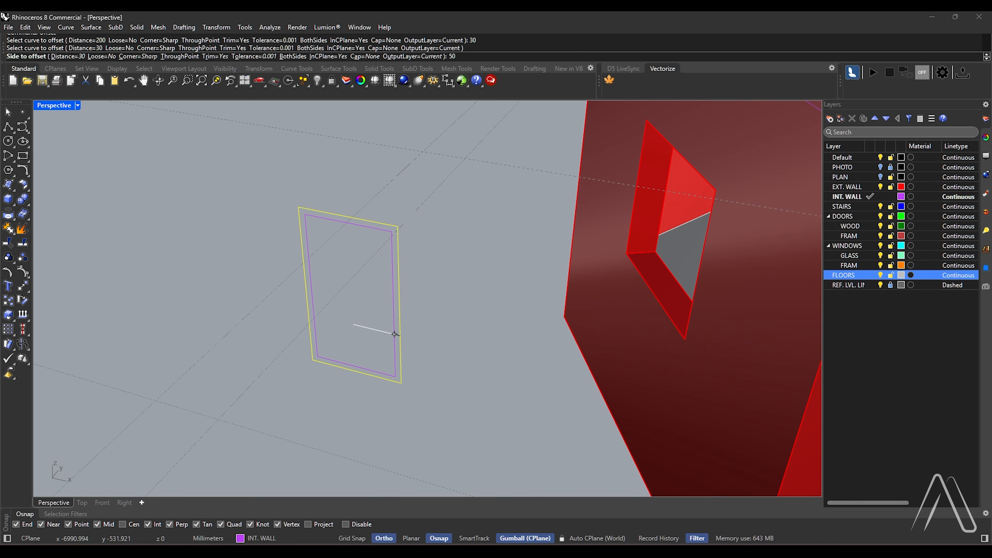
pyautogui.click(395, 334)
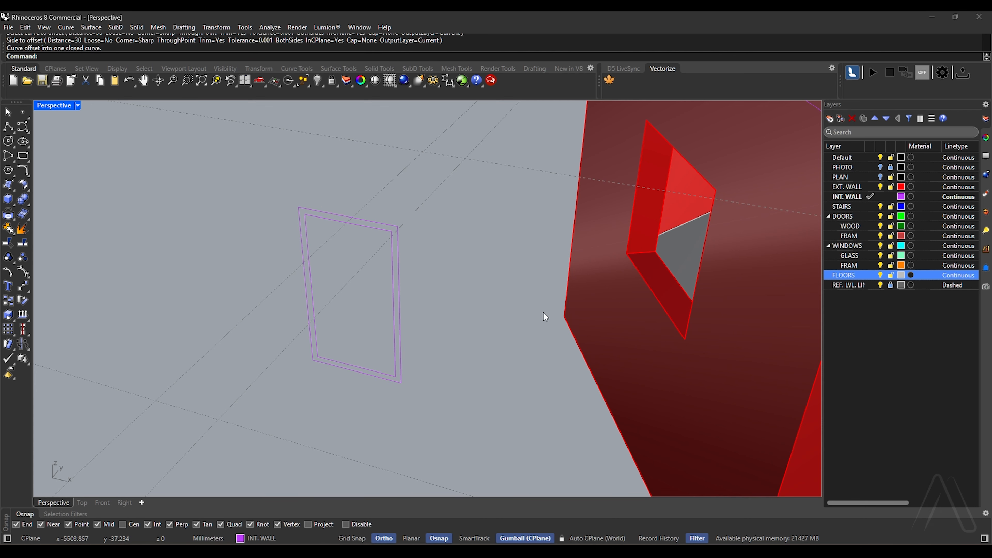
# Extrude both window rectangles 30 mm as a solid frame
pyautogui.moveTo(475, 279); pyautogui.dragTo(379, 367)
pyautogui.write('ExtrudeCrv')
pyautogui.press('Return')
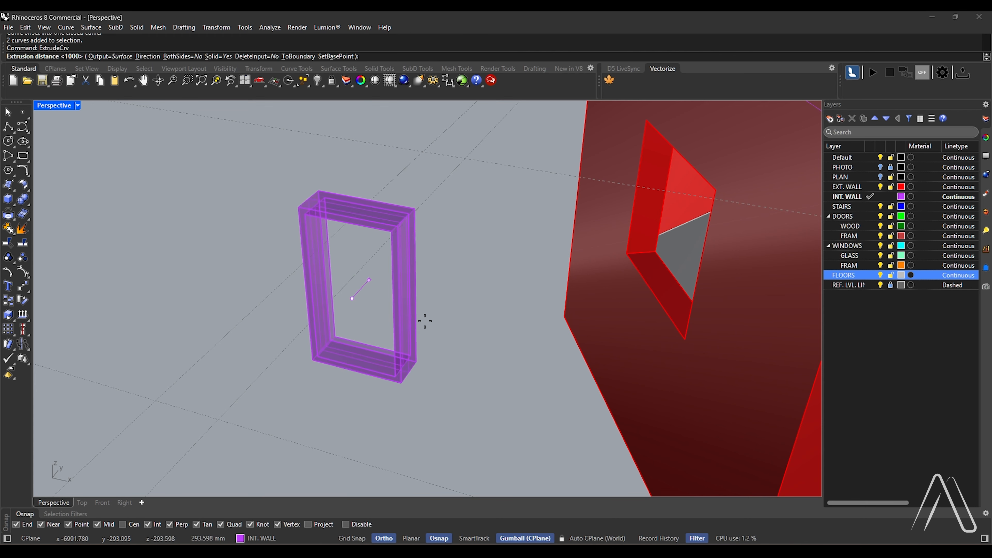
pyautogui.write('30')
pyautogui.press('Return')
pyautogui.press('Escape')
# Move the inner window curve to the middle of the frame's thickness
pyautogui.scroll(8, 321, 356)
pyautogui.click(326, 364)
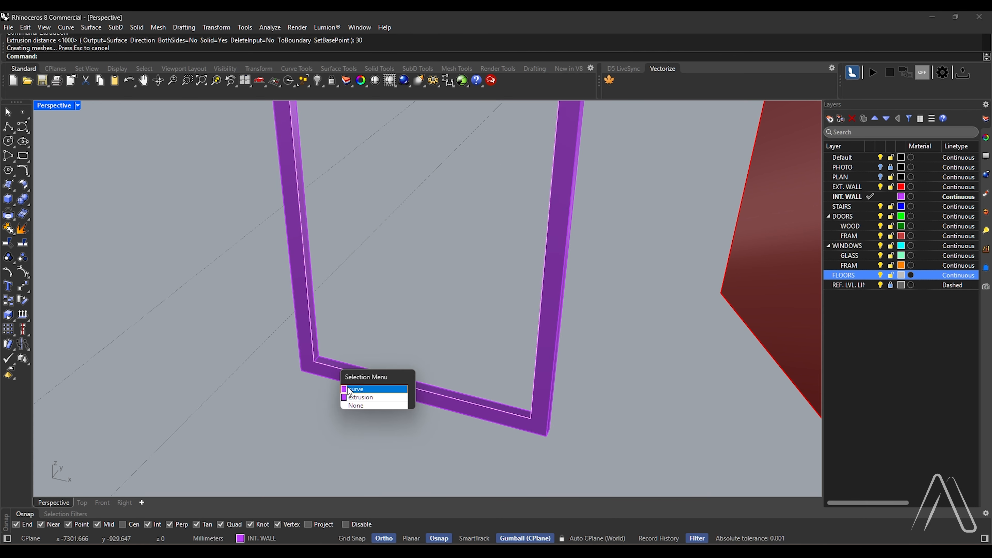
pyautogui.click(346, 390)
pyautogui.scroll(8, 318, 371)
pyautogui.write('m')
pyautogui.press('Return')
pyautogui.click(307, 349)
pyautogui.click(311, 344)
pyautogui.scroll(-12, 312, 344)
pyautogui.scroll(8, 375, 428)
pyautogui.write('m')
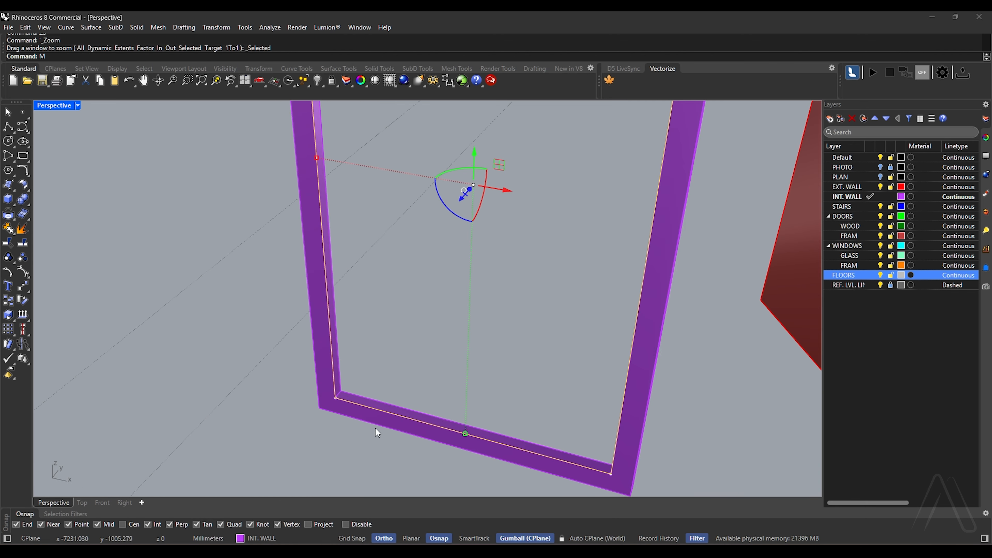
pyautogui.press('Return')
pyautogui.click(330, 397)
pyautogui.click(332, 391)
# Extrude the inner window curve 5 mm to both sides as a solid glass pane
pyautogui.scroll(-12, 331, 389)
pyautogui.write('ExtrudeCrv')
pyautogui.press('Return')
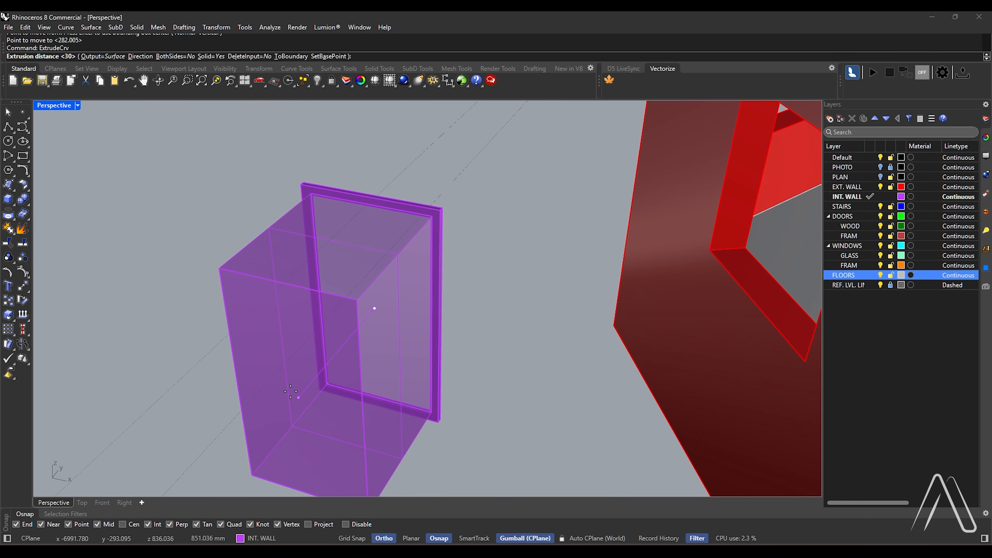
pyautogui.write('B')
pyautogui.press('Return')
pyautogui.write('5')
pyautogui.press('Return')
# Assign the glass pane to the GLASS layer under WINDOWS
pyautogui.click(381, 256)
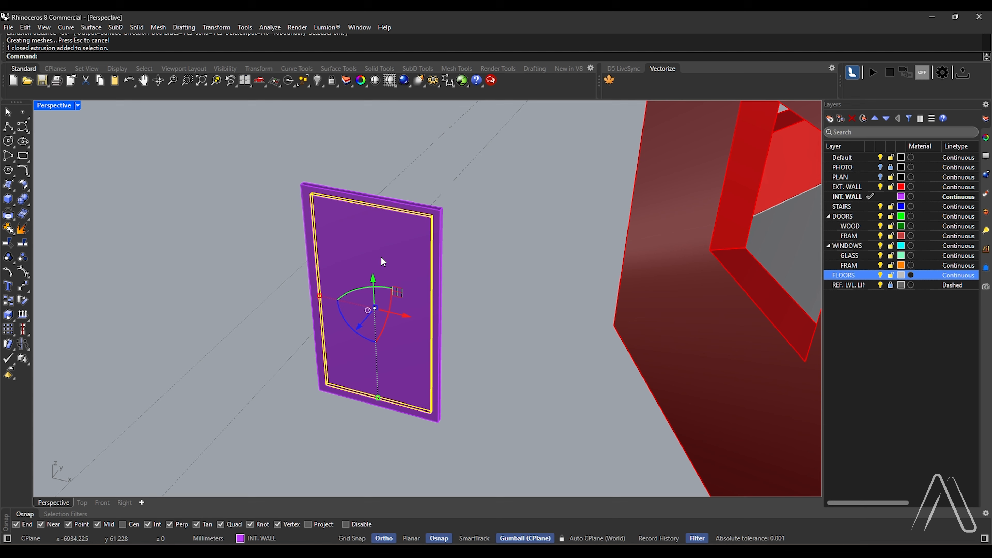
pyautogui.scroll(-2, 381, 256)
pyautogui.click(383, 241)
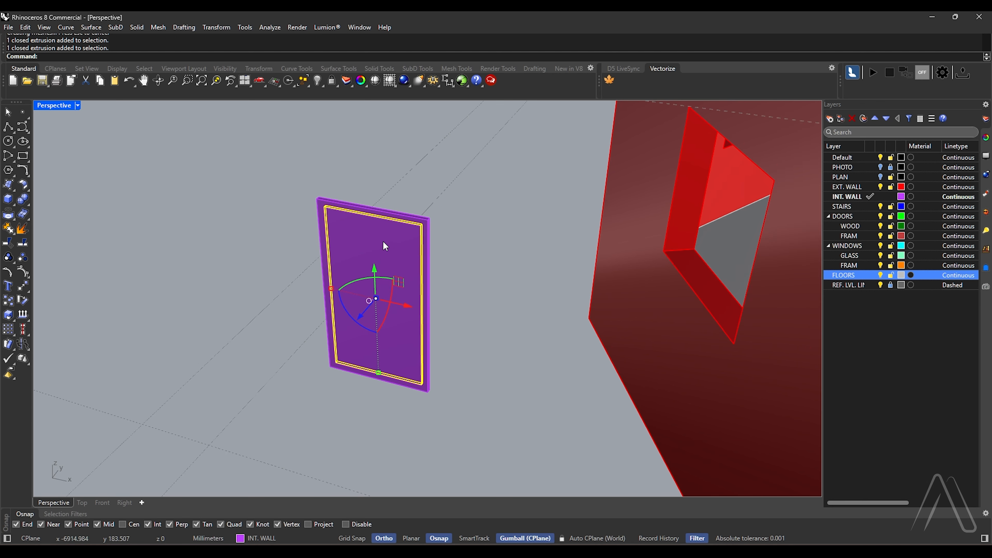
pyautogui.rightClick(852, 257)
pyautogui.click(881, 303)
# Assign the window frame solid to the FRAM layer under WINDOWS
pyautogui.scroll(2, 483, 287)
pyautogui.scroll(6, 412, 196)
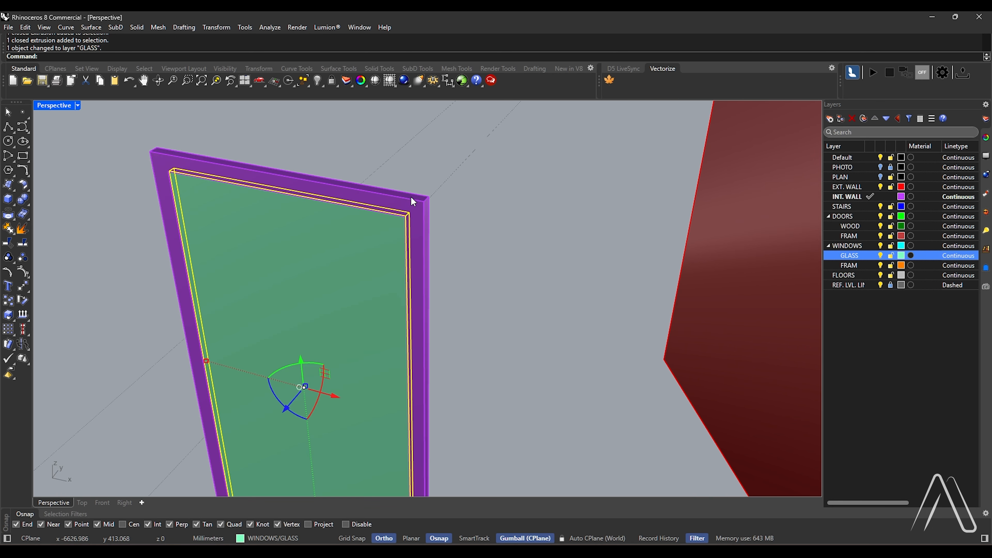
pyautogui.click(412, 195)
pyautogui.scroll(-6, 436, 212)
pyautogui.rightClick(855, 263)
pyautogui.click(889, 312)
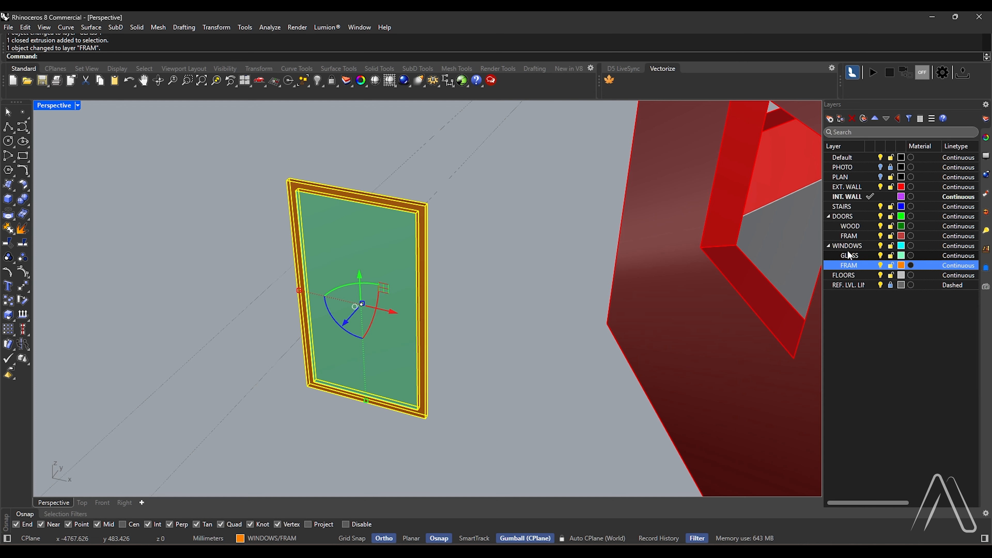
# Make the WINDOWS layer current and turn the pane and frame into a block named W, based at the frame's lower-left corner
pyautogui.doubleClick(835, 245)
pyautogui.scroll(4, 423, 224)
pyautogui.click(494, 221)
pyautogui.click(347, 241)
pyautogui.keyDown('shift'); pyautogui.click(417, 195); pyautogui.keyUp('shift')
pyautogui.scroll(-6, 416, 195)
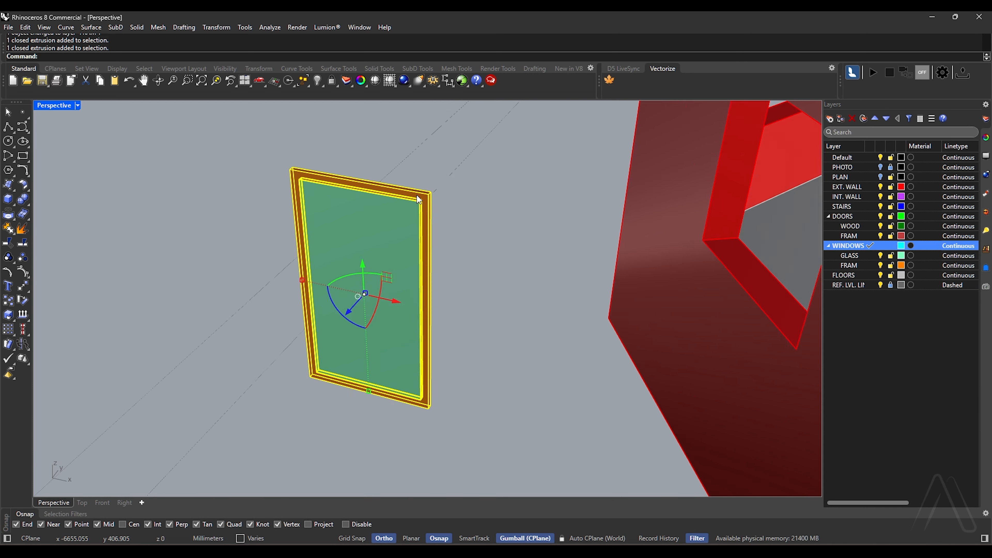
pyautogui.write('B')
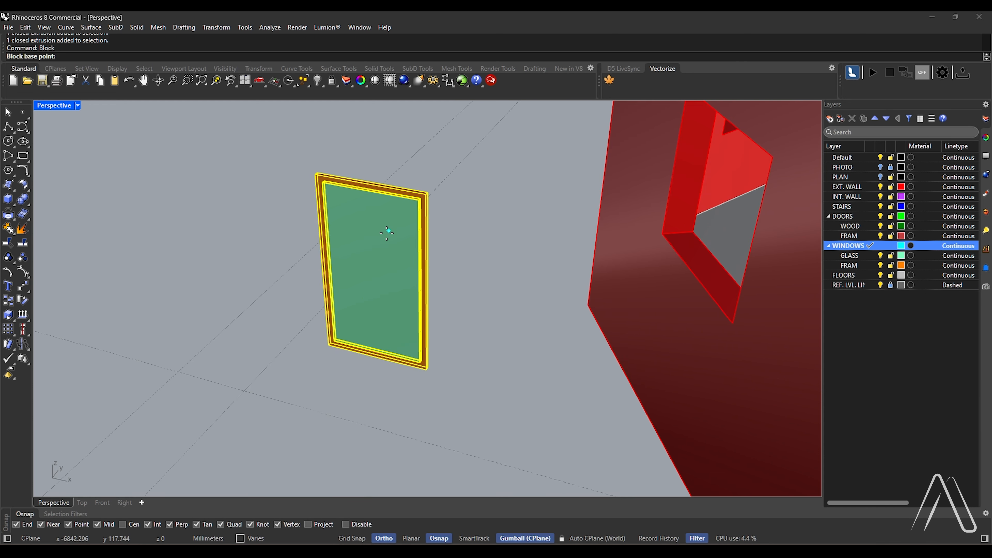
pyautogui.scroll(4, 387, 225)
pyautogui.click(344, 318)
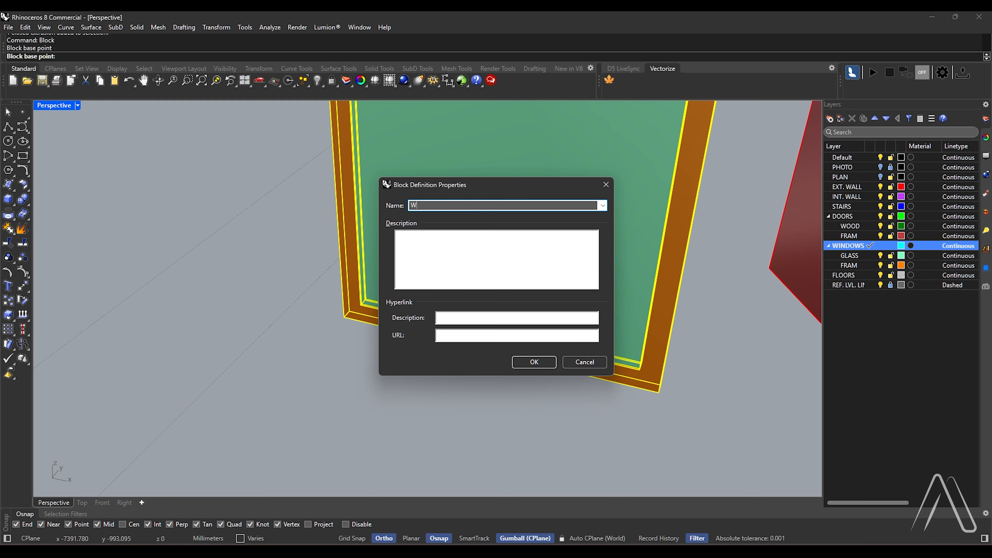
pyautogui.click(535, 362)
# Move the window block into the front wall opening, fitted against its lower-left corner
pyautogui.scroll(-7, 433, 347)
pyautogui.moveTo(418, 346); pyautogui.dragTo(447, 345, button='right')
pyautogui.scroll(2, 448, 344)
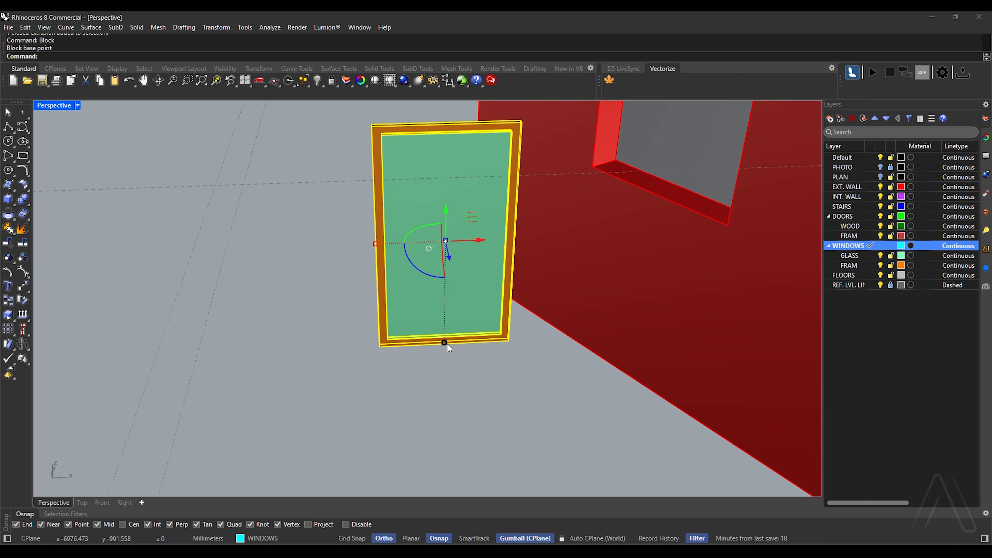
pyautogui.write('M')
pyautogui.scroll(5, 394, 352)
pyautogui.press('Return')
pyautogui.moveTo(374, 344); pyautogui.dragTo(469, 375, button='right')
pyautogui.click(330, 408)
pyautogui.scroll(-12, 351, 408)
pyautogui.scroll(8, 489, 338)
pyautogui.click(365, 254)
pyautogui.scroll(5, 471, 289)
pyautogui.moveTo(472, 290); pyautogui.dragTo(300, 277, button='right')
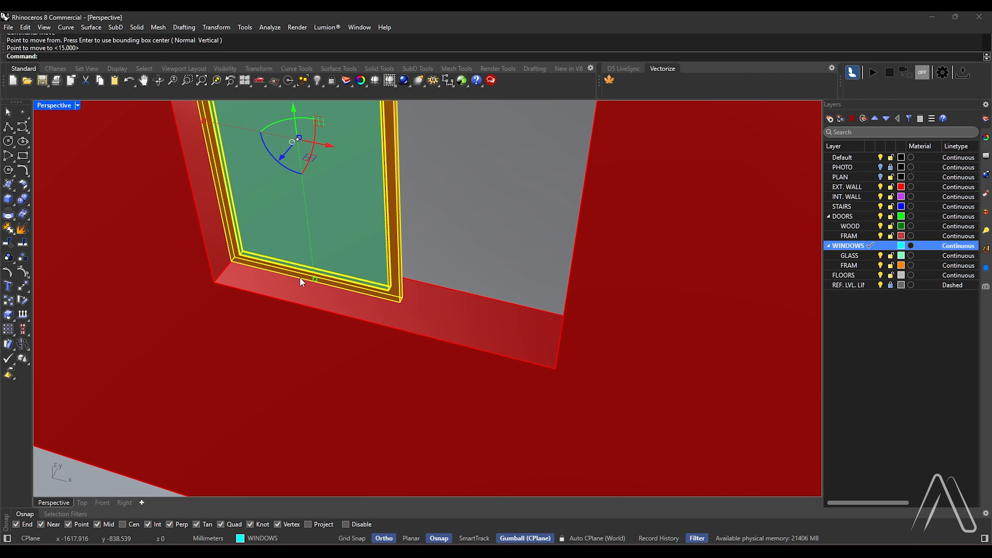
# Copy the window block along the front opening to its right jamb as the second sash
pyautogui.scroll(1, 299, 276)
pyautogui.write('co')
pyautogui.press('Return')
pyautogui.click(427, 310)
pyautogui.moveTo(424, 336); pyautogui.dragTo(437, 331, button='right')
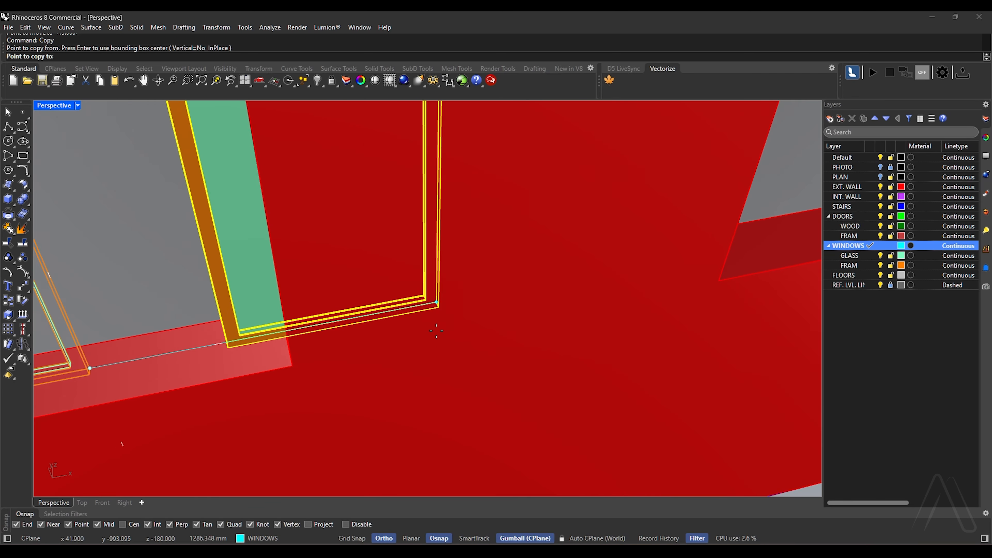
pyautogui.scroll(1, 239, 325)
pyautogui.scroll(-5, 586, 296)
pyautogui.scroll(4, 367, 329)
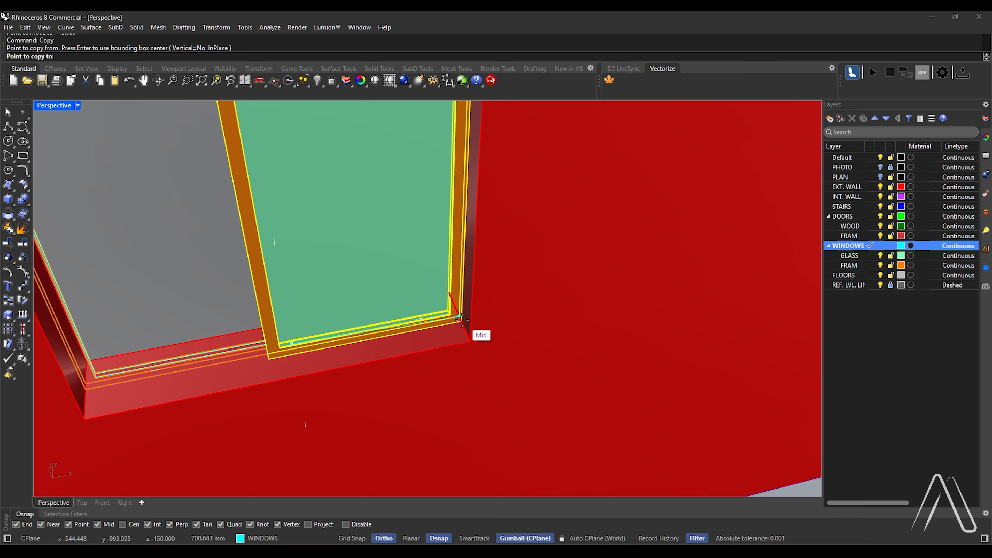
pyautogui.click(462, 320)
pyautogui.press('Escape')
# Group the two window blocks in the front wall opening
pyautogui.scroll(-4, 508, 332)
pyautogui.scroll(1, 304, 324)
pyautogui.click(304, 323)
pyautogui.keyDown('shift'); pyautogui.click(410, 330); pyautogui.keyUp('shift')
pyautogui.moveTo(410, 330); pyautogui.dragTo(404, 301, button='right')
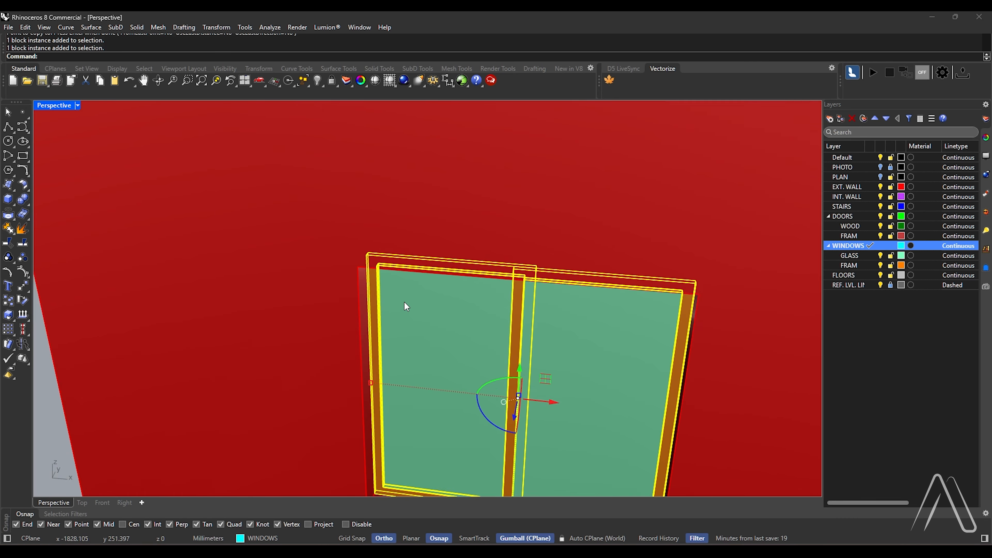
pyautogui.scroll(-3, 409, 311)
pyautogui.press('Return')
pyautogui.scroll(-7, 640, 345)
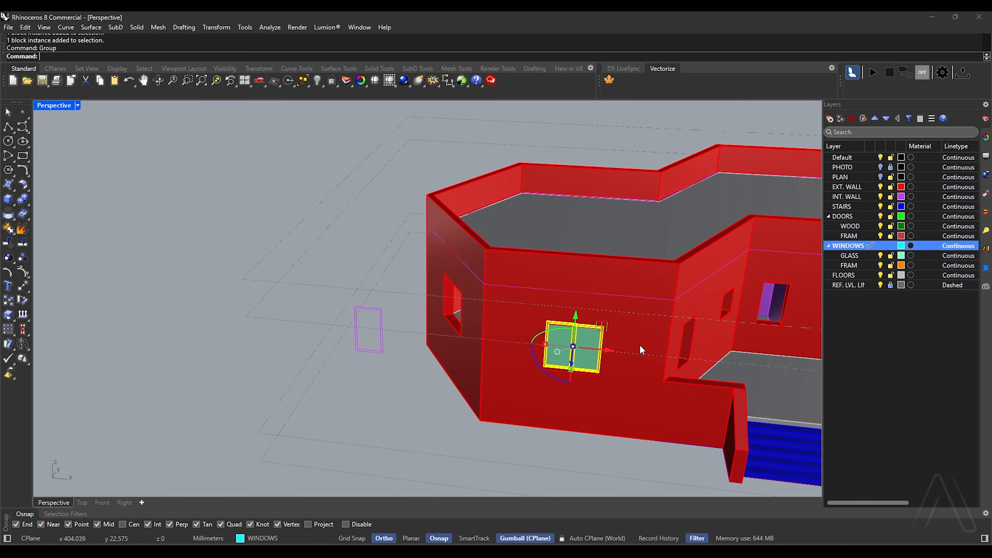
# Delete the two leftover window rectangles standing beside the building
pyautogui.moveTo(639, 345); pyautogui.dragTo(664, 337, button='right')
pyautogui.moveTo(337, 328); pyautogui.dragTo(316, 301, button='right')
pyautogui.moveTo(315, 294); pyautogui.dragTo(391, 387)
pyautogui.scroll(5, 392, 368)
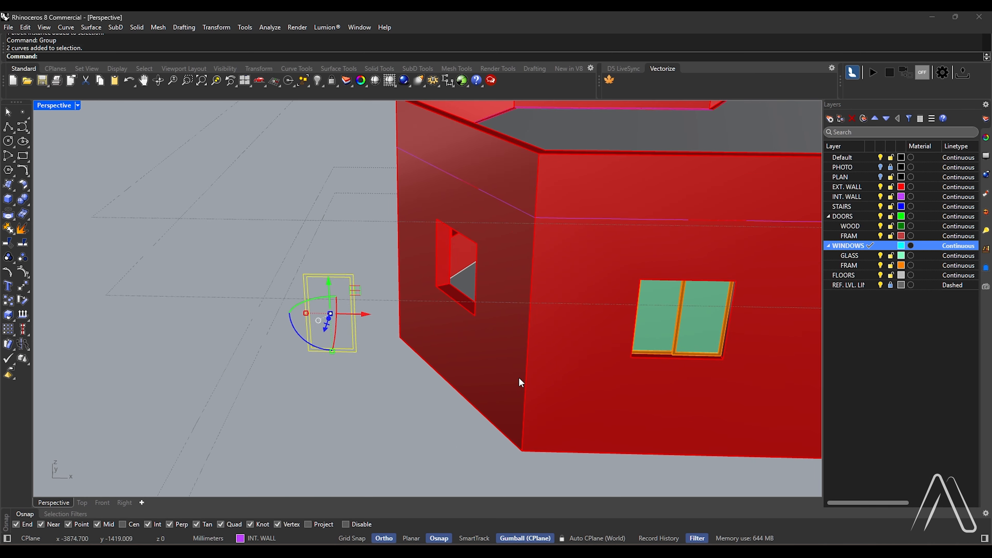
pyautogui.press('Delete')
# Duplicate the grouped front window and place the copy outside, beside the angled wall
pyautogui.click(666, 338)
pyautogui.keyDown('alt'); pyautogui.moveTo(718, 315); pyautogui.dragTo(395, 300); pyautogui.keyUp('alt')
pyautogui.scroll(5, 395, 313)
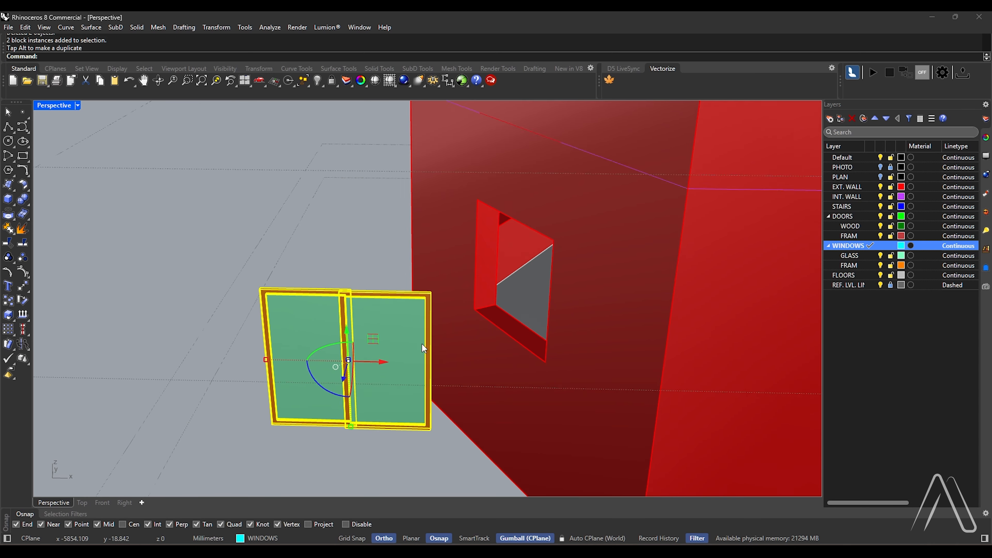
# Orient the duplicated window by its two bottom corners into the opening of the adjacent angled wall
pyautogui.press('Return')
pyautogui.scroll(10, 430, 415)
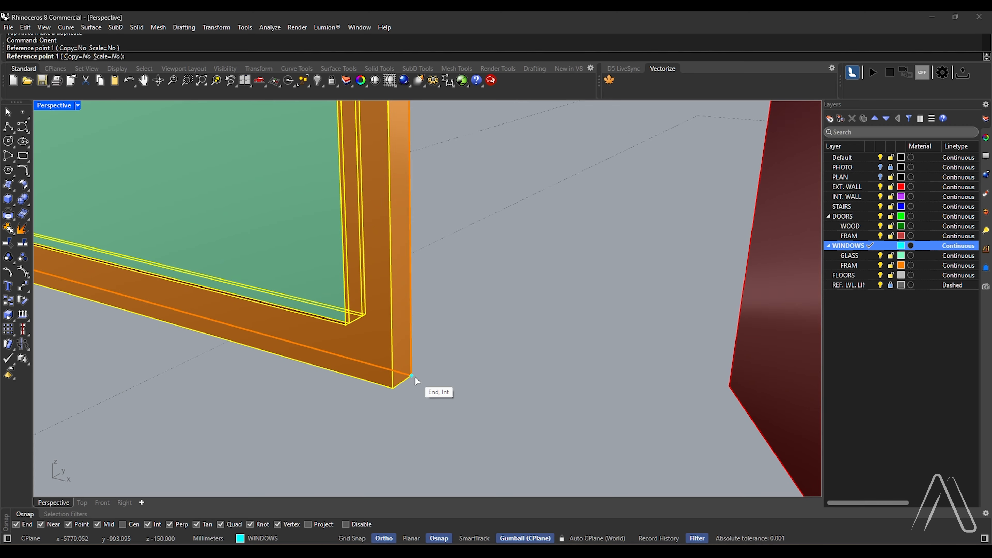
pyautogui.click(415, 378)
pyautogui.scroll(-15, 638, 438)
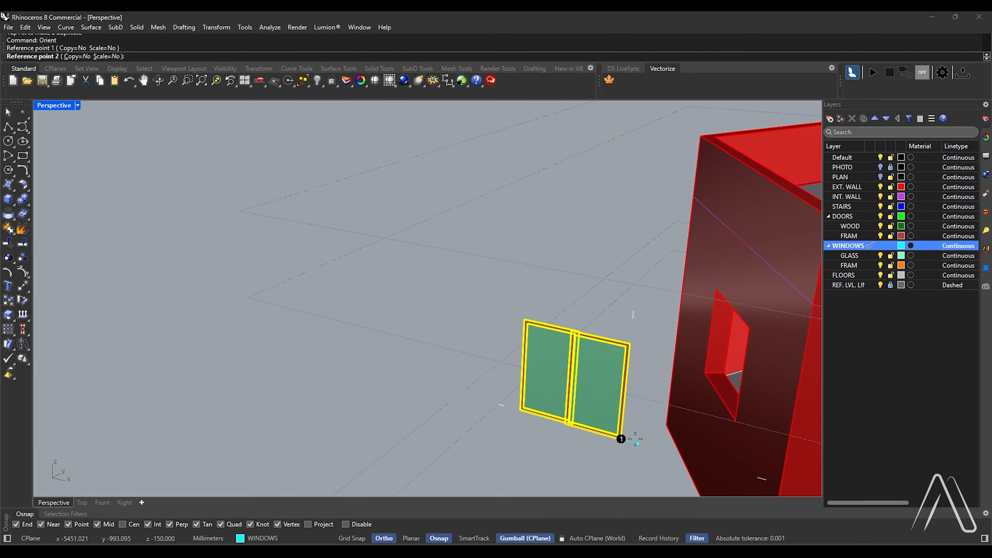
pyautogui.moveTo(638, 438); pyautogui.dragTo(414, 372, button='right')
pyautogui.scroll(5, 414, 372)
pyautogui.click(457, 291)
pyautogui.scroll(-8, 537, 415)
pyautogui.scroll(7, 317, 219)
pyautogui.moveTo(537, 416); pyautogui.dragTo(508, 240, button='right')
pyautogui.click(311, 236)
pyautogui.scroll(-7, 312, 239)
pyautogui.scroll(5, 508, 240)
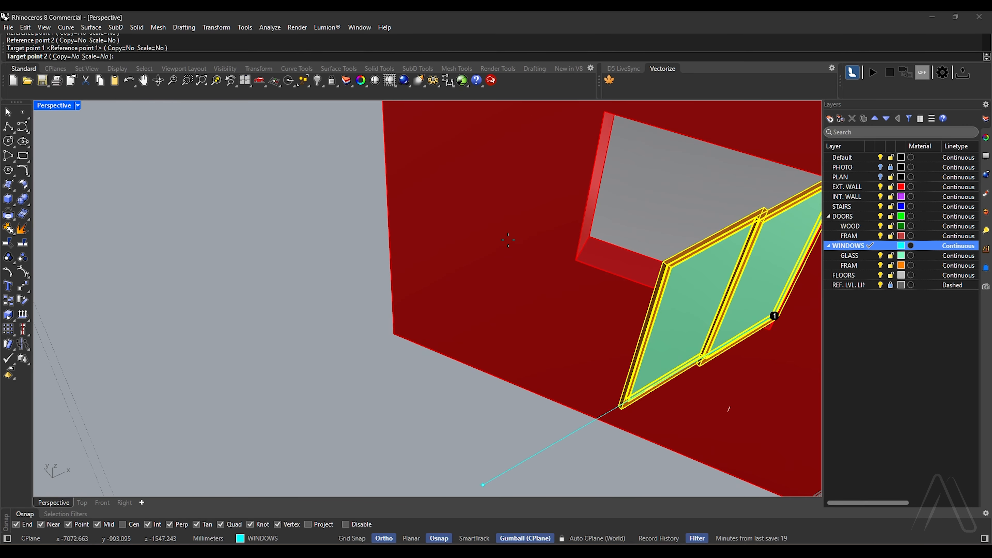
pyautogui.click(584, 249)
pyautogui.scroll(-8, 585, 249)
# Mirror the front and angled-wall windows to the rear openings of the left wing, about its horizontal centre line in plan
pyautogui.moveTo(585, 249); pyautogui.dragTo(250, 309, button='right')
pyautogui.keyDown('shift'); pyautogui.click(647, 274); pyautogui.keyUp('shift')
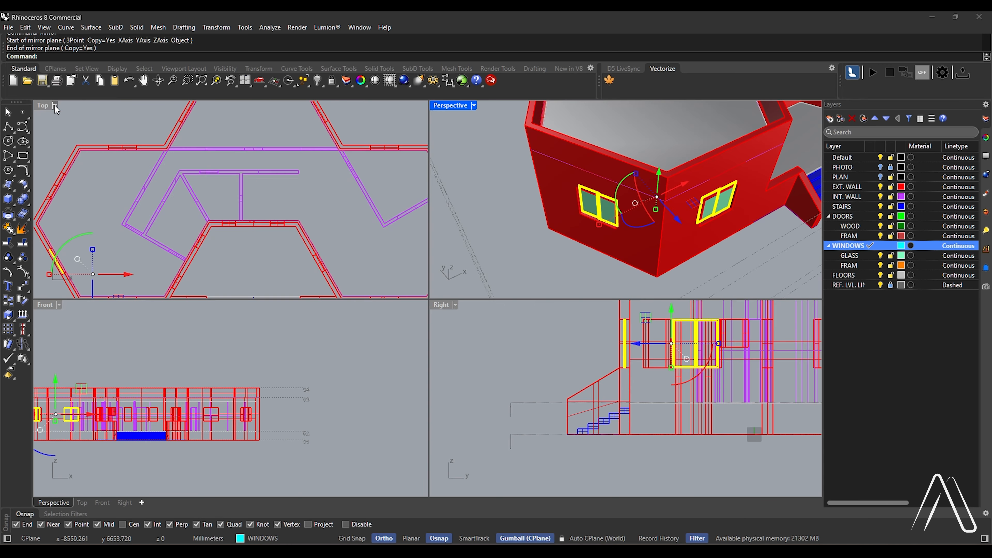
pyautogui.scroll(-8, 308, 341)
pyautogui.scroll(-5, 179, 243)
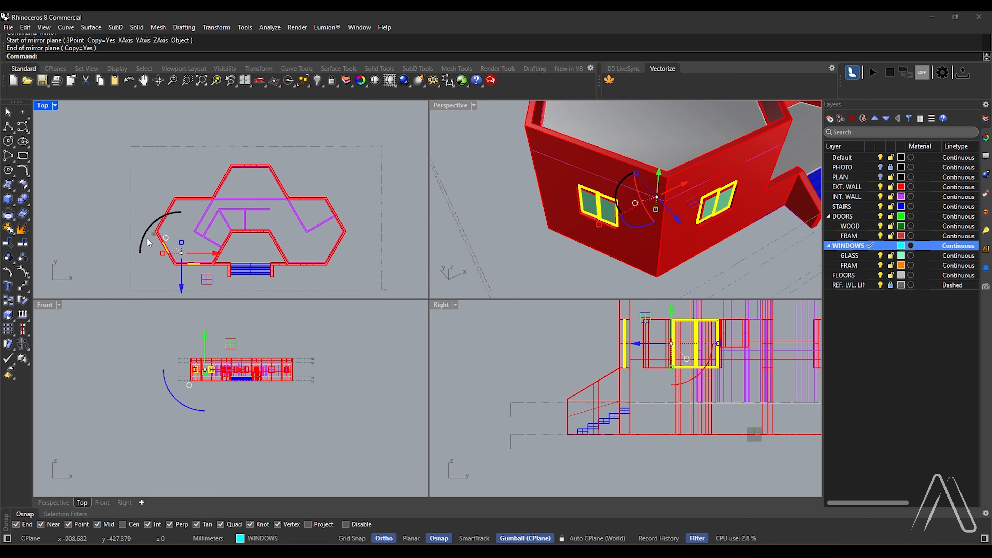
pyautogui.scroll(8, 147, 238)
pyautogui.scroll(-4, 113, 227)
pyautogui.scroll(-4, 106, 176)
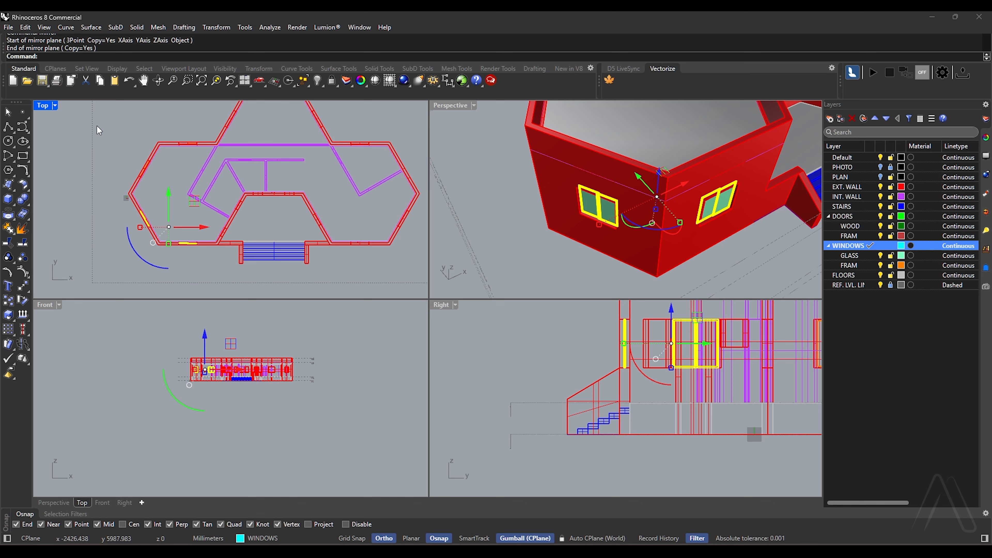
pyautogui.moveTo(97, 126); pyautogui.dragTo(235, 268)
pyautogui.press('Escape')
pyautogui.scroll(4, 157, 127)
pyautogui.scroll(-1, 231, 172)
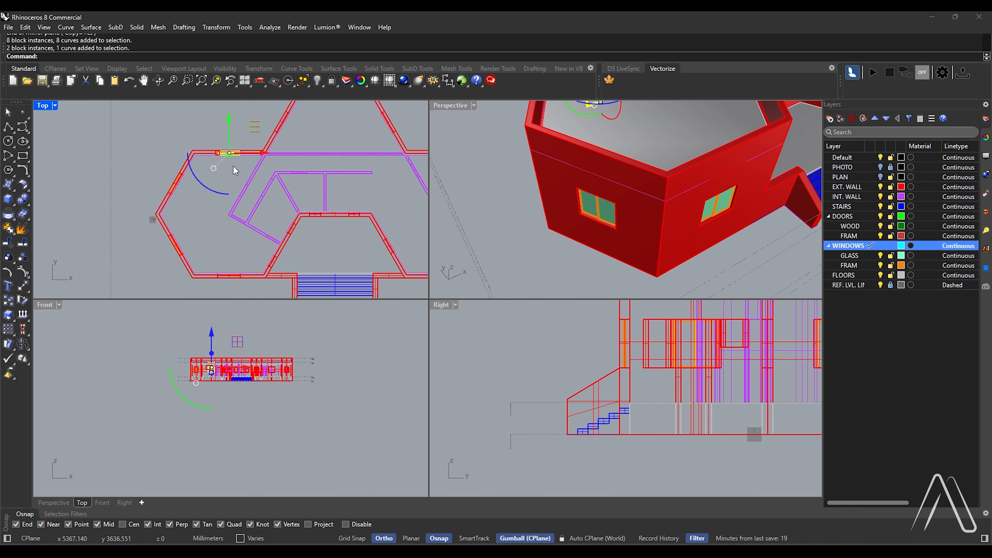
# Mirror all WINDOWS layer objects except the left wing's rear angled window across the building's vertical centre axis in plan
pyautogui.rightClick(852, 249)
pyautogui.click(895, 276)
pyautogui.scroll(3, 167, 155)
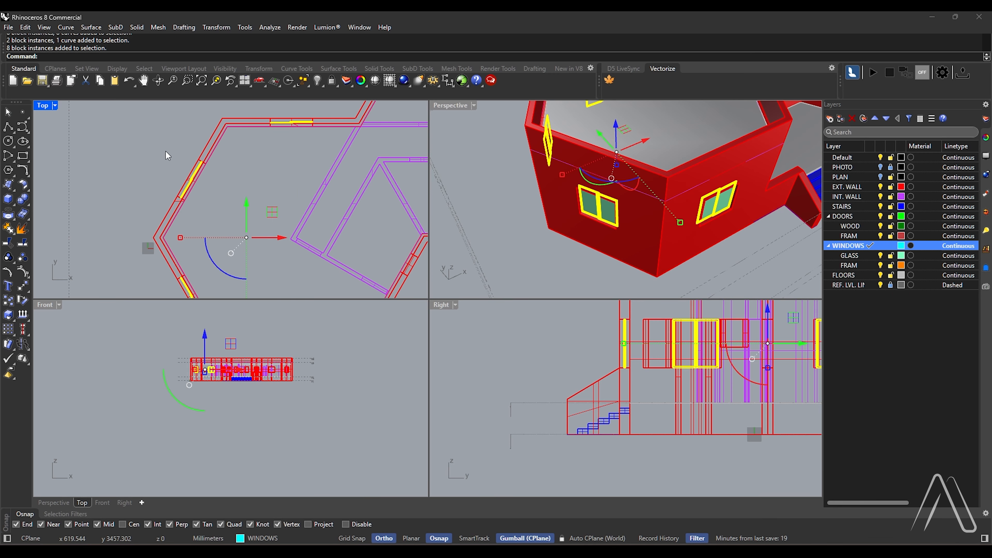
pyautogui.keyDown('ctrl'); pyautogui.moveTo(233, 216); pyautogui.dragTo(234, 217); pyautogui.keyUp('ctrl')
pyautogui.scroll(-9, 183, 188)
pyautogui.write('mi')
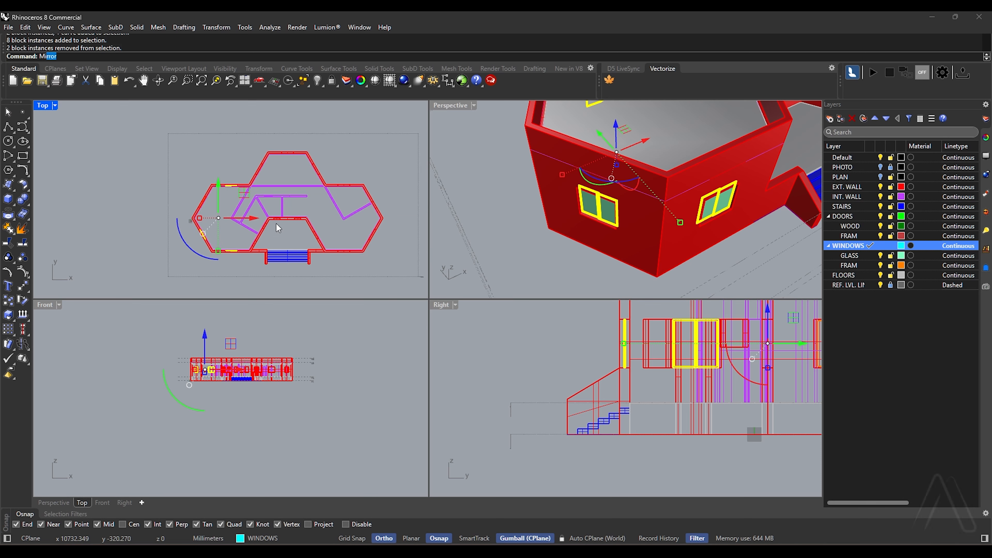
pyautogui.press('Return')
pyautogui.scroll(5, 289, 151)
pyautogui.scroll(9, 287, 154)
pyautogui.click(276, 159)
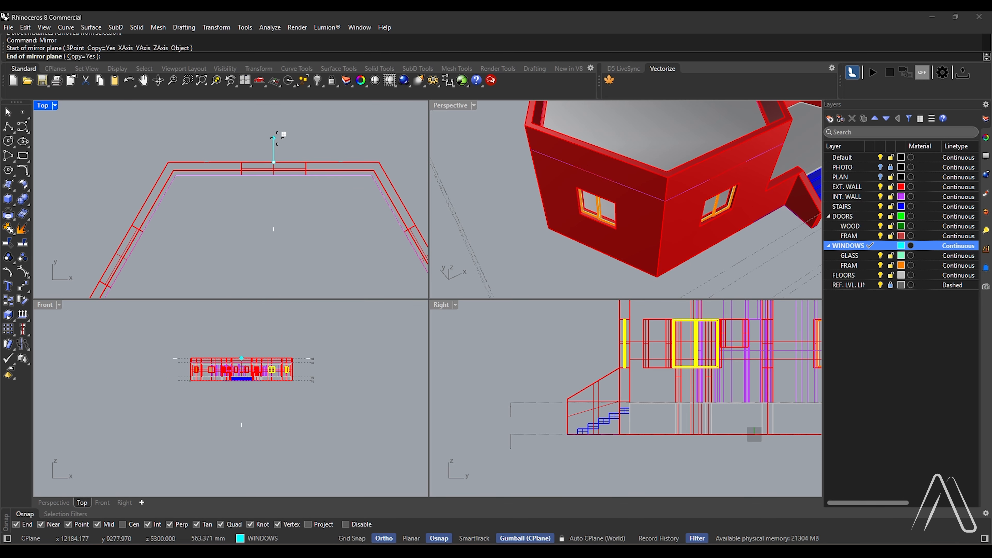
pyautogui.click(277, 134)
# Copy the left wing's rear and rear angled windows into the matching openings of the rear bay
pyautogui.scroll(-16, 282, 172)
pyautogui.scroll(12, 303, 192)
pyautogui.scroll(-10, 332, 194)
pyautogui.scroll(11, 230, 196)
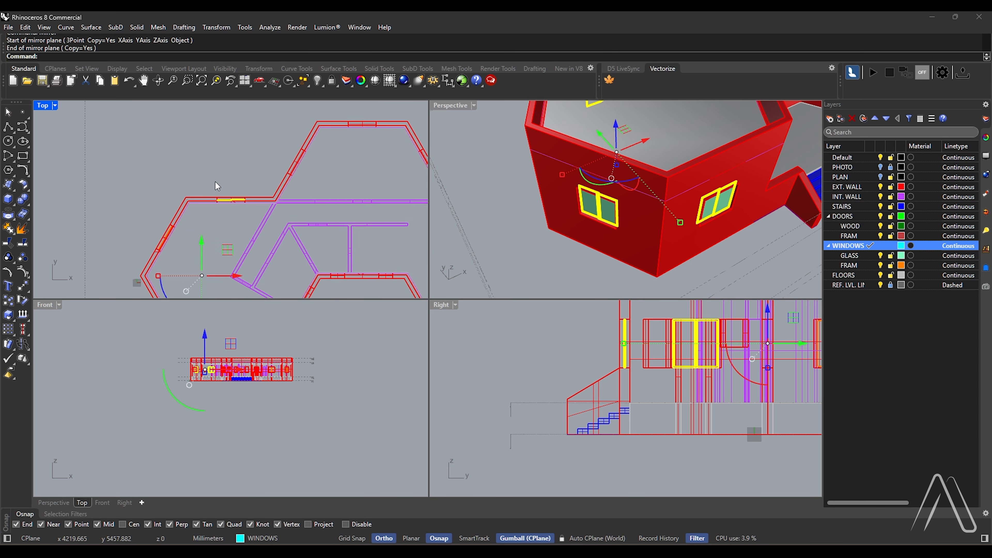
pyautogui.moveTo(214, 178); pyautogui.dragTo(266, 205)
pyautogui.keyDown('shift'); pyautogui.moveTo(129, 195); pyautogui.dragTo(194, 266); pyautogui.keyUp('shift')
pyautogui.scroll(-5, 177, 230)
pyautogui.scroll(2, 181, 216)
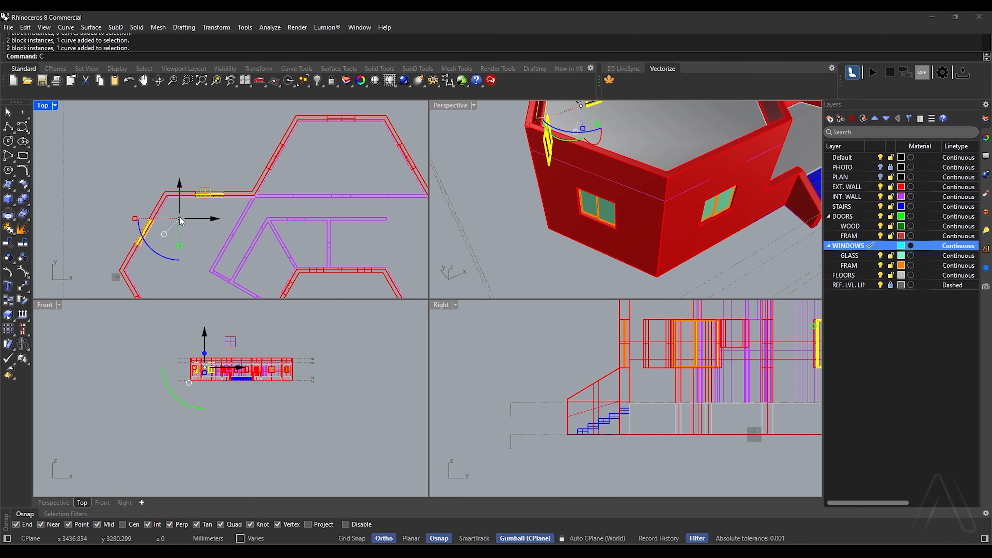
pyautogui.write('co')
pyautogui.press('Return')
pyautogui.scroll(5, 166, 189)
pyautogui.click(164, 186)
pyautogui.scroll(-6, 137, 247)
pyautogui.scroll(-3, 139, 247)
pyautogui.scroll(7, 236, 179)
pyautogui.click(211, 177)
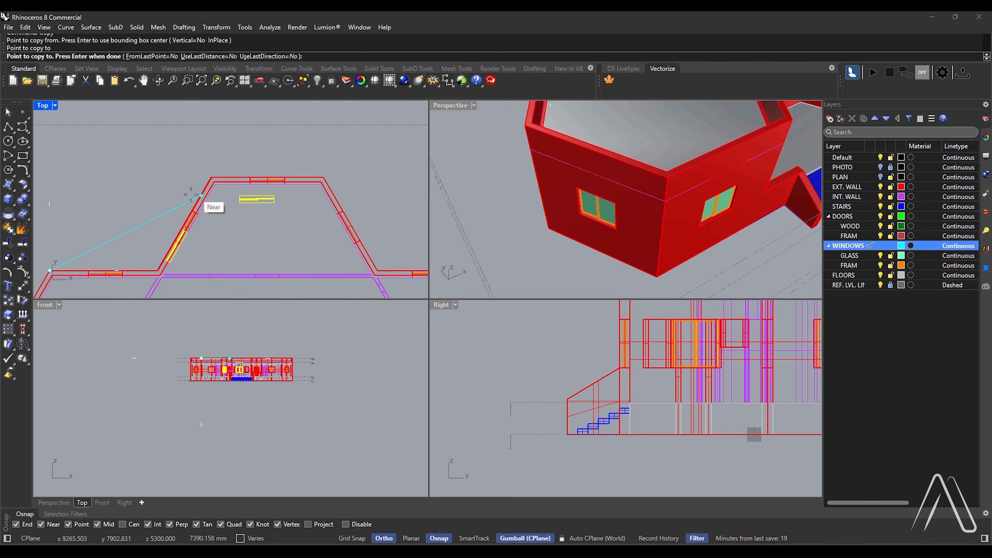
pyautogui.press('Return')
# Mirror the rear bay's left angled window to its opposite angled wall about the bay's centre axis
pyautogui.moveTo(155, 195); pyautogui.dragTo(219, 251)
pyautogui.scroll(2, 278, 242)
pyautogui.write('mi')
pyautogui.press('Return')
pyautogui.click(269, 163)
pyautogui.click(270, 210)
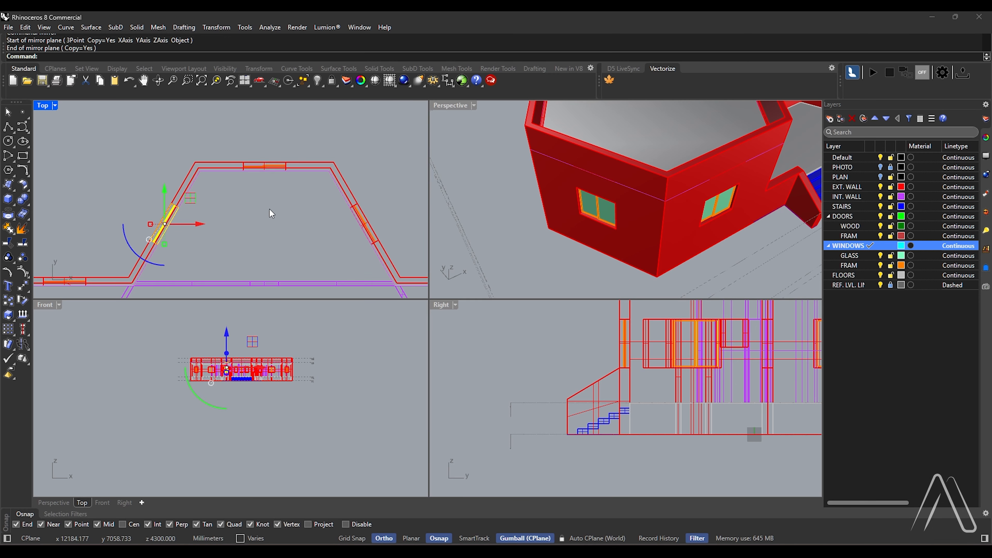
pyautogui.scroll(-10, 212, 178)
pyautogui.click(202, 153)
# Delete the mirrored window from the shorter opening in the right wing's rear wall
pyautogui.doubleClick(457, 106)
pyautogui.moveTo(390, 274); pyautogui.dragTo(357, 333, button='right')
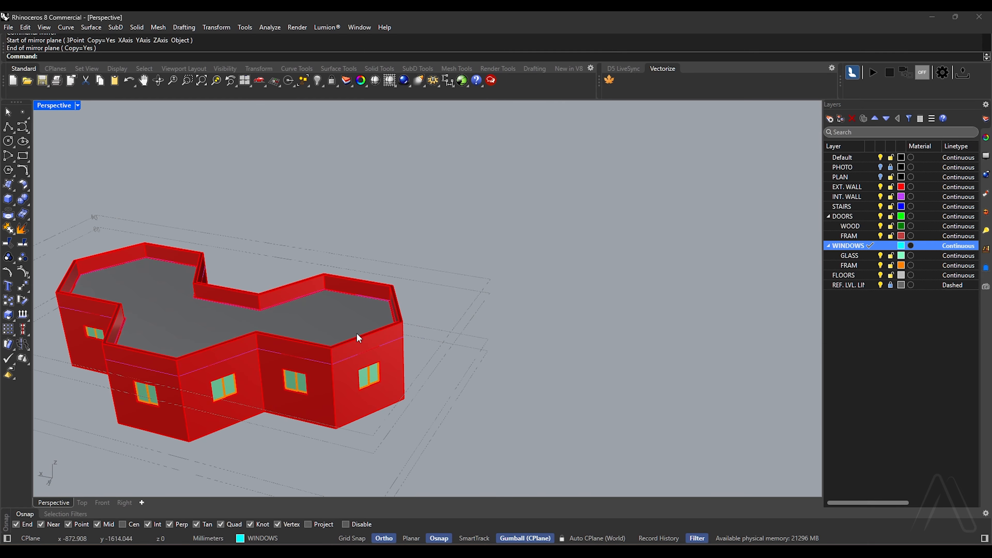
pyautogui.scroll(-5, 365, 336)
pyautogui.scroll(5, 377, 306)
pyautogui.scroll(8, 361, 268)
pyautogui.moveTo(288, 226); pyautogui.dragTo(434, 357)
pyautogui.scroll(-6, 414, 277)
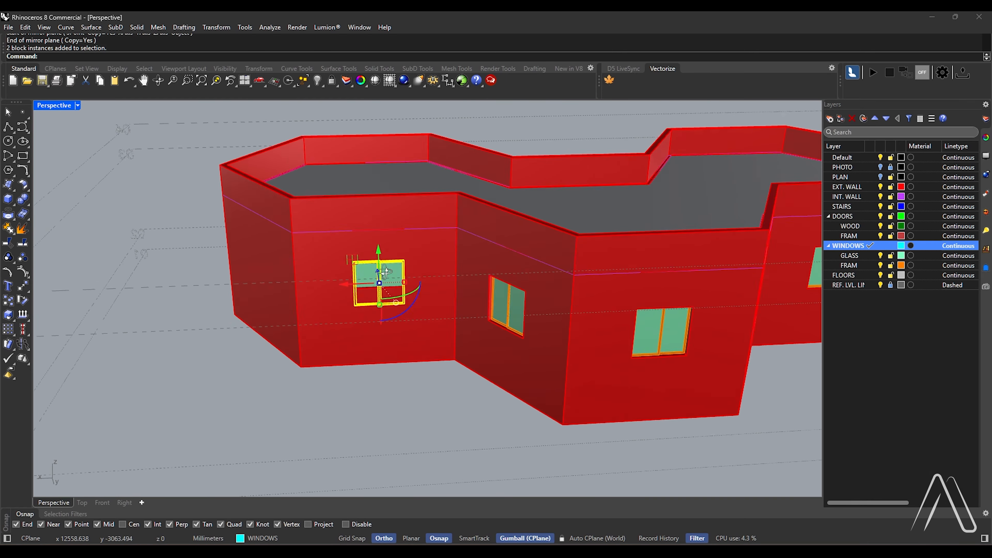
pyautogui.moveTo(384, 278); pyautogui.dragTo(343, 292, button='right')
pyautogui.press('Delete')
# Draw a corner-to-corner rectangle around the empty shorter opening in the right wing's rear wall
pyautogui.scroll(6, 318, 283)
pyautogui.write('rec')
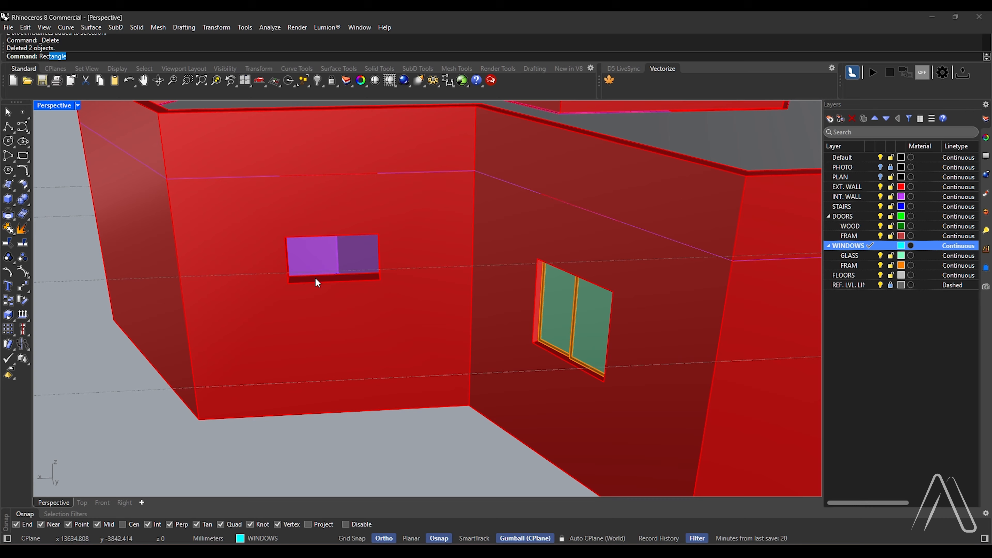
pyautogui.press('Return')
pyautogui.scroll(7, 299, 250)
pyautogui.scroll(-7, 297, 266)
pyautogui.click(295, 267)
pyautogui.scroll(7, 378, 295)
pyautogui.click(402, 328)
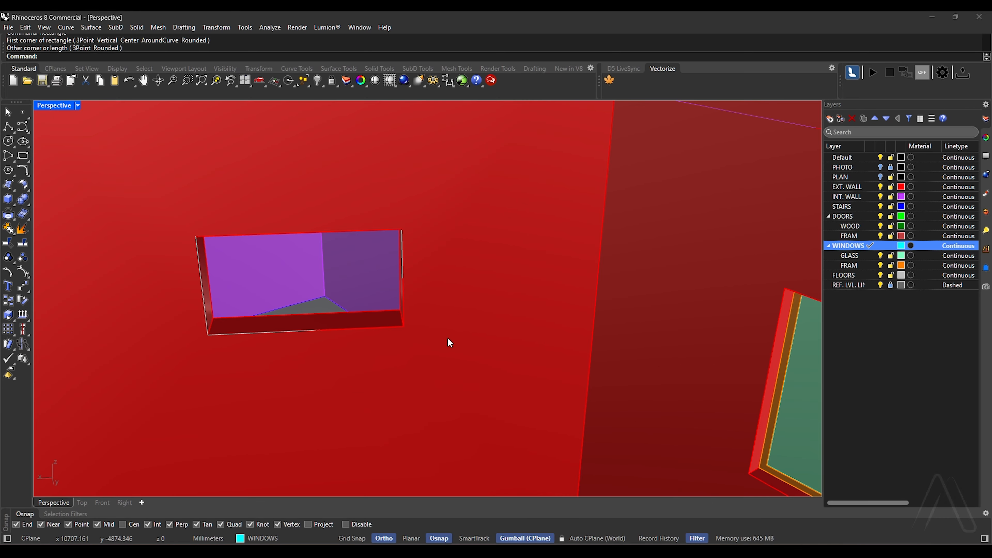
# Offset the opening's rectangle 50 mm inward to form the inner edge of the window frame
pyautogui.scroll(5, 237, 293)
pyautogui.write('Of')
pyautogui.press('Return')
pyautogui.scroll(-3, 377, 322)
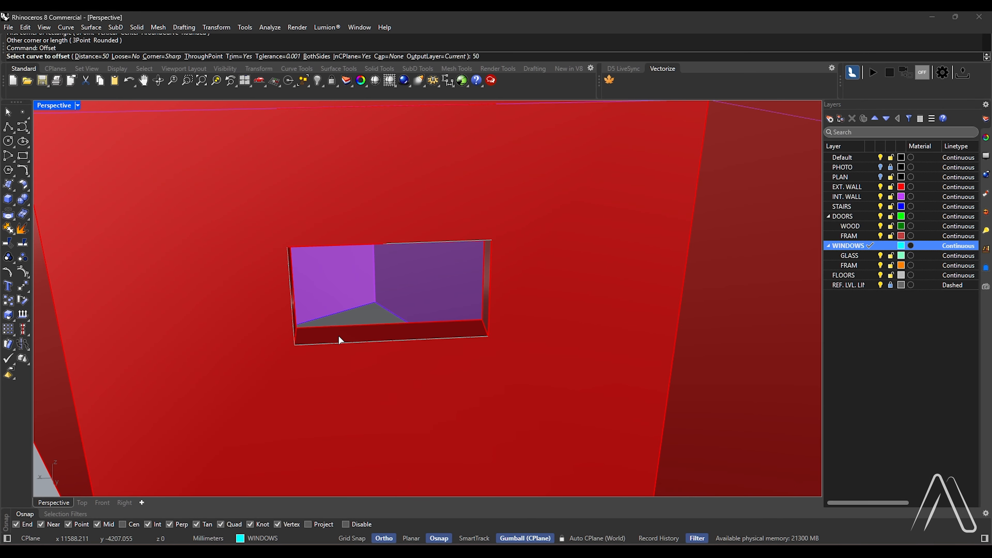
pyautogui.scroll(3, 342, 344)
pyautogui.click(345, 347)
pyautogui.click(387, 364)
pyautogui.click(289, 332)
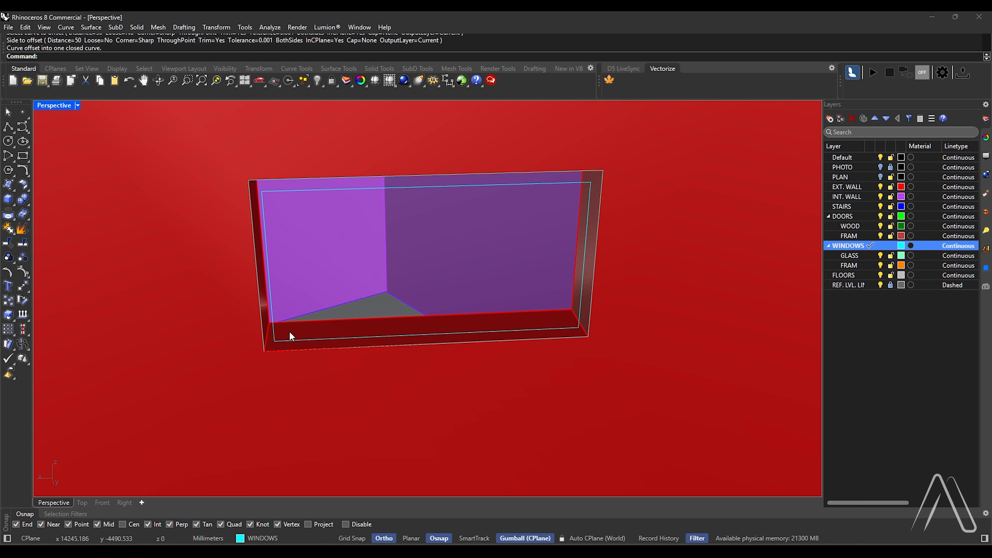
# Extrude the outer and inner rectangles together as a solid frame, 25 mm to both sides
pyautogui.click(273, 344)
pyautogui.click(261, 344)
pyautogui.click(285, 369)
pyautogui.write('ExtrudeCrv')
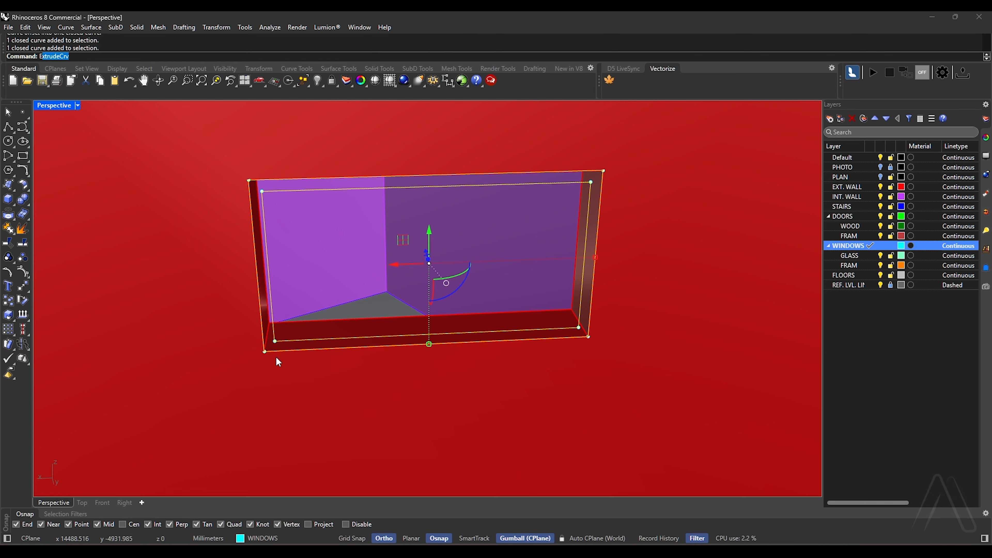
pyautogui.press('Return')
pyautogui.scroll(8, 289, 328)
pyautogui.write('B')
pyautogui.press('Return')
pyautogui.scroll(-8, 353, 327)
pyautogui.write('25')
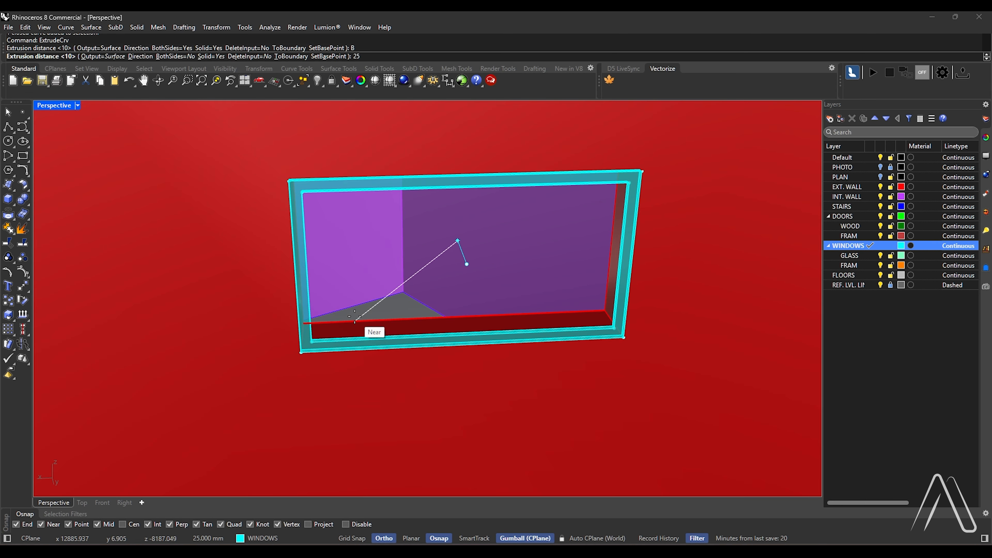
pyautogui.press('BackSpace')
pyautogui.press('BackSpace')
pyautogui.click(175, 56)
pyautogui.write('25')
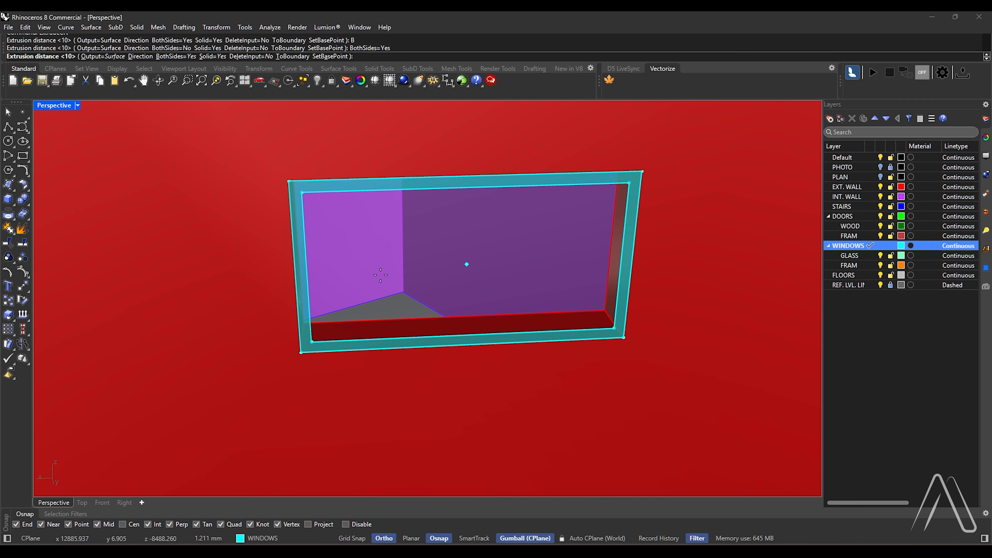
pyautogui.press('BackSpace')
pyautogui.press('Return')
# Extrude the frame's inner rectangle as a solid glass pane, 10 mm to both sides
pyautogui.scroll(-5, 324, 329)
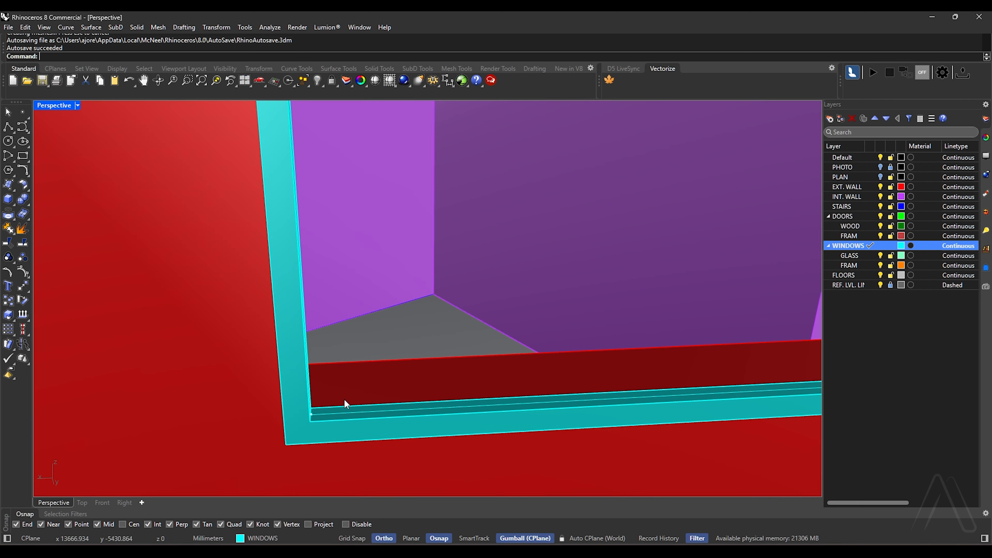
pyautogui.click(348, 414)
pyautogui.click(380, 441)
pyautogui.scroll(-2, 386, 409)
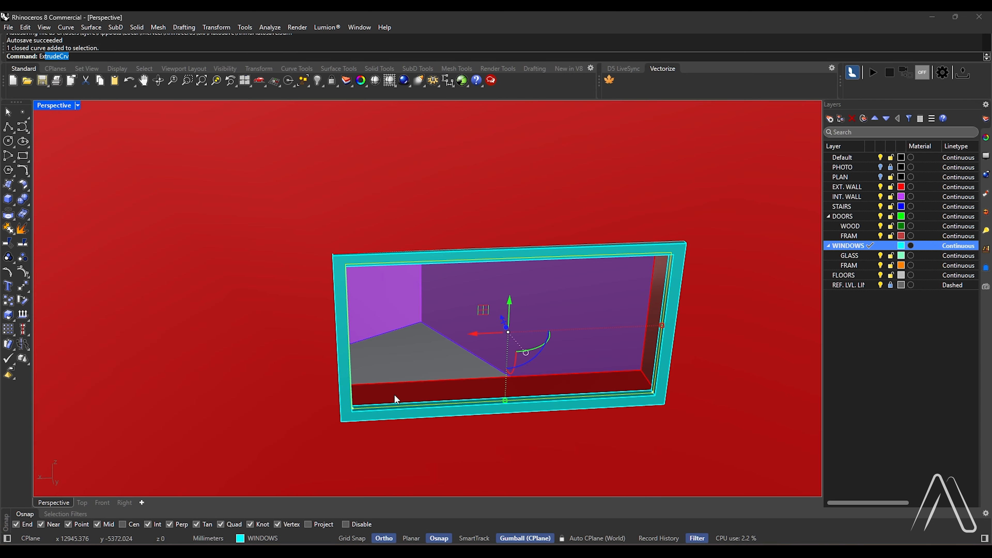
pyautogui.press('Return')
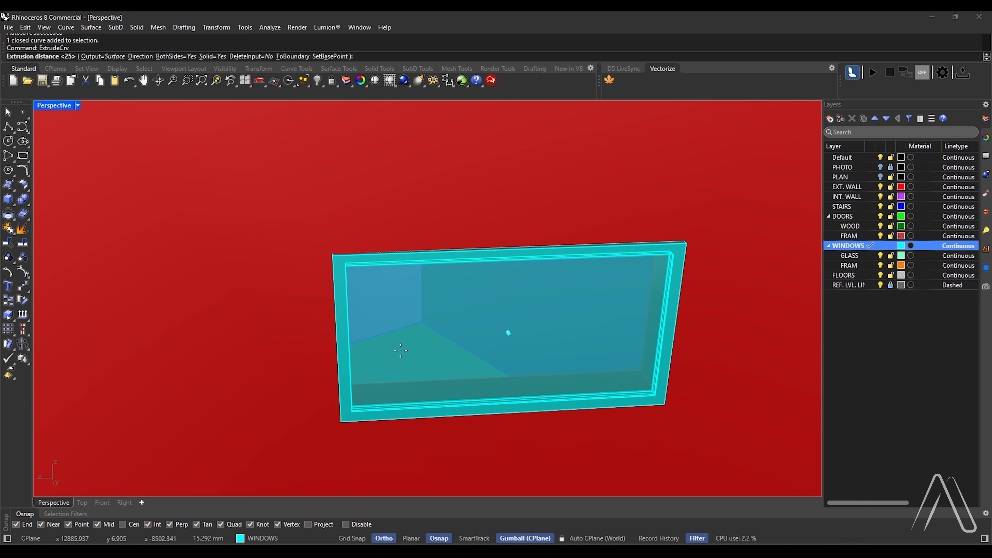
pyautogui.write('10')
pyautogui.press('Return')
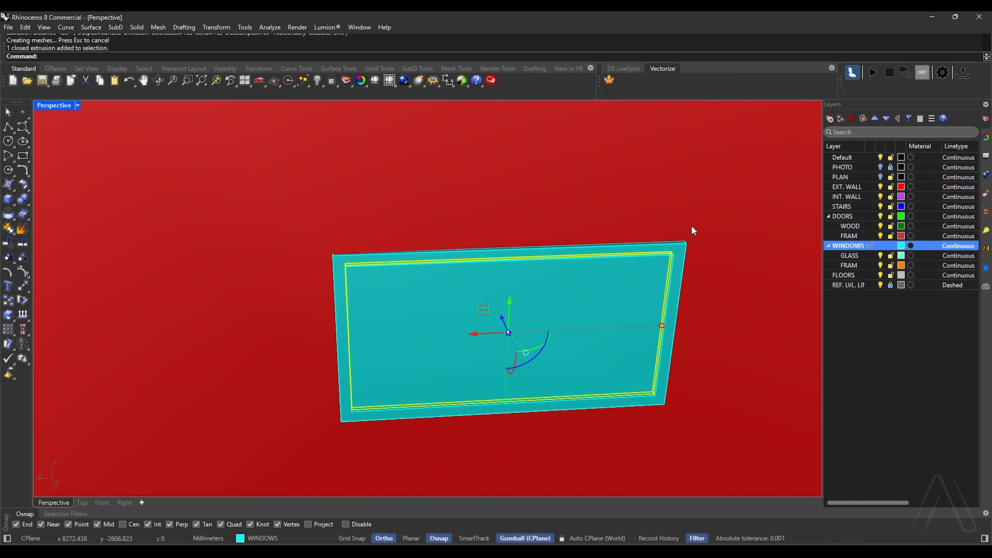
# Assign the pane to the GLASS layer and the frame to the FRAM layer under WINDOWS
pyautogui.rightClick(861, 257)
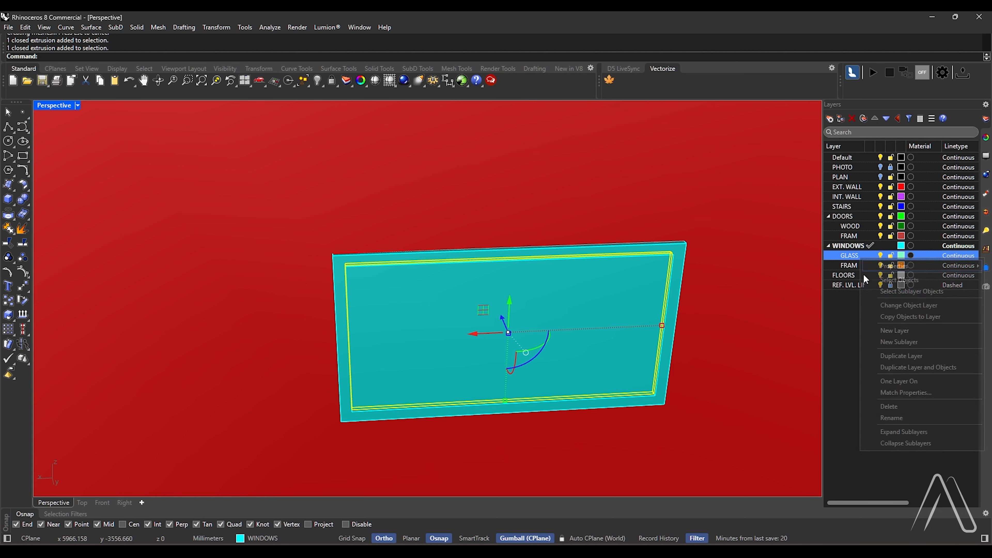
pyautogui.click(883, 305)
pyautogui.click(684, 267)
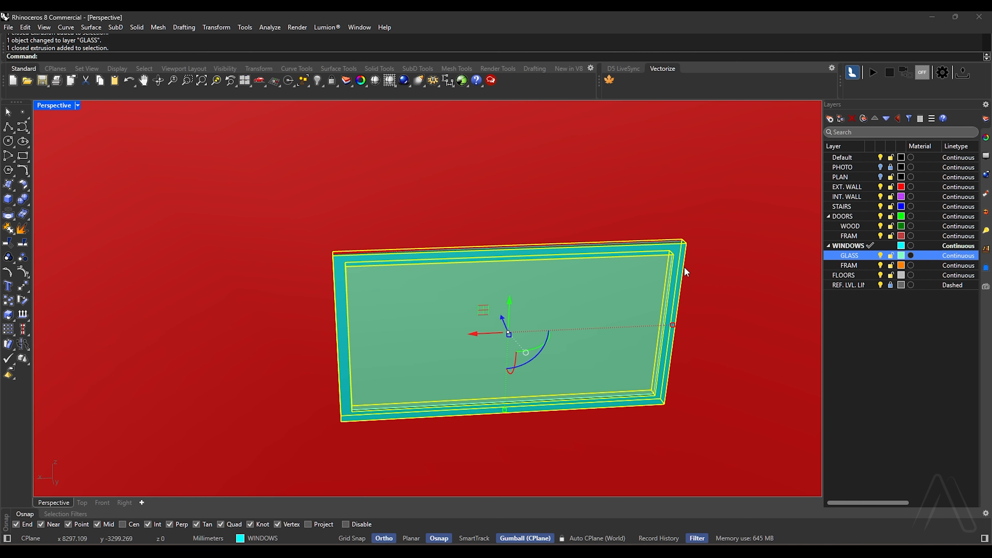
pyautogui.rightClick(857, 267)
pyautogui.click(884, 314)
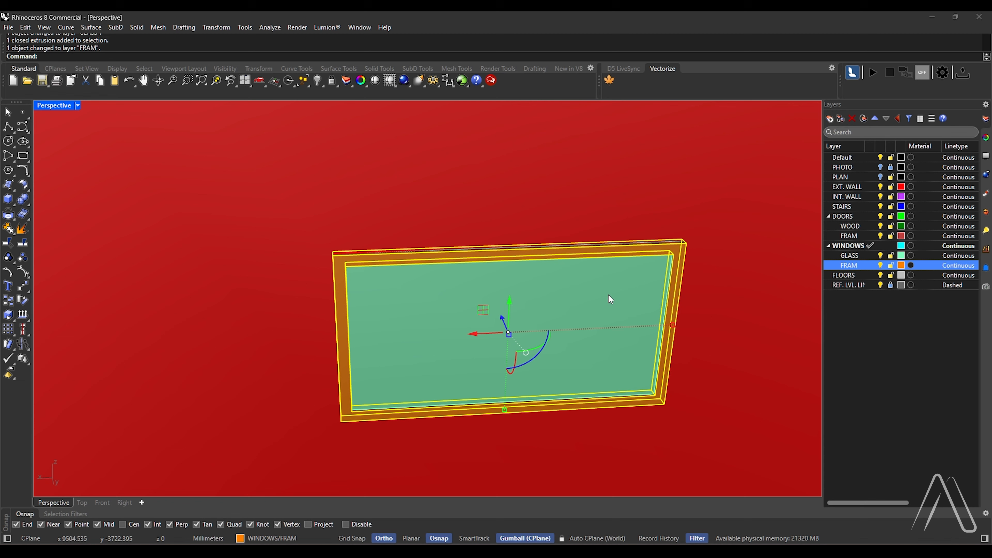
# Combine the new frame and glass pane into a block named W21, based at the frame's lower outer corner
pyautogui.click(681, 251)
pyautogui.click(716, 297)
pyautogui.write('Block')
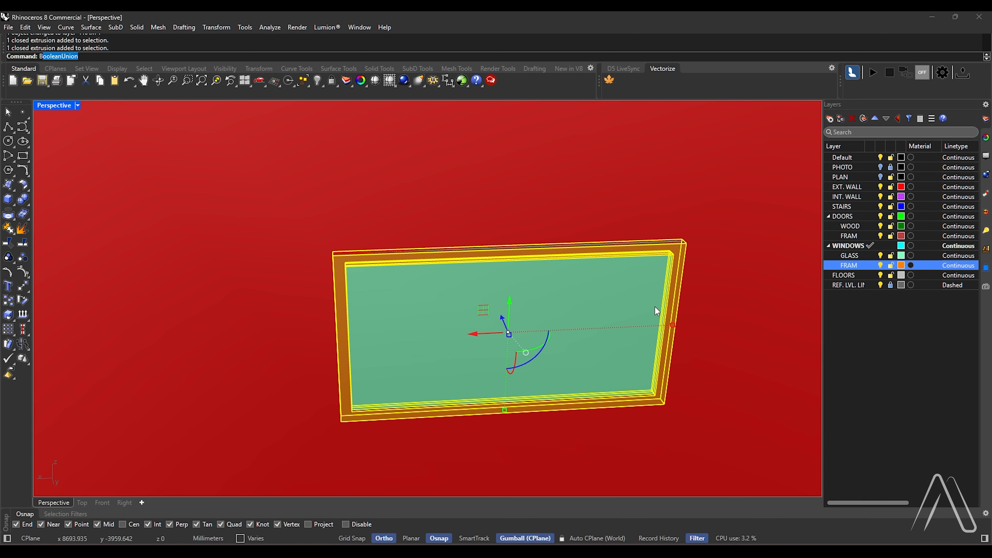
pyautogui.press('Return')
pyautogui.scroll(5, 405, 372)
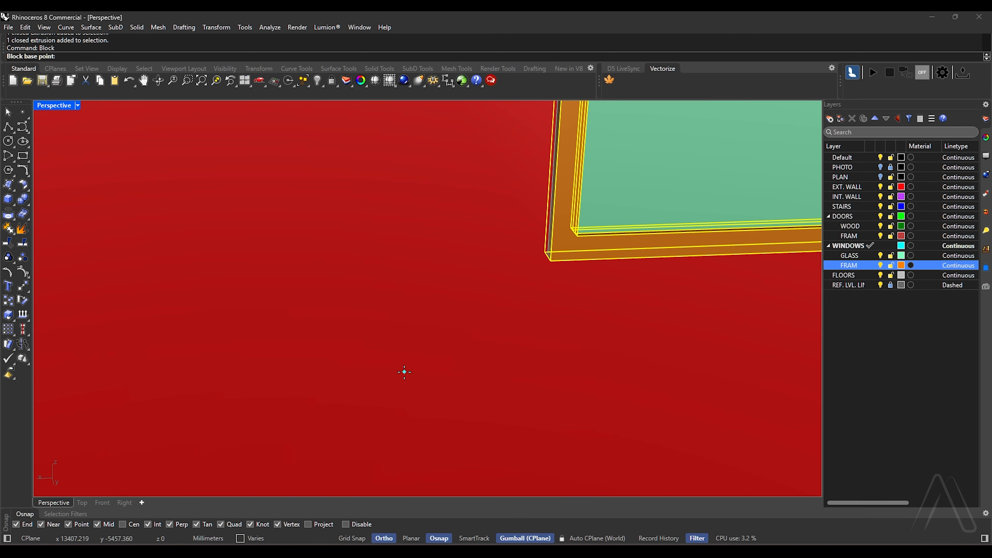
pyautogui.click(550, 261)
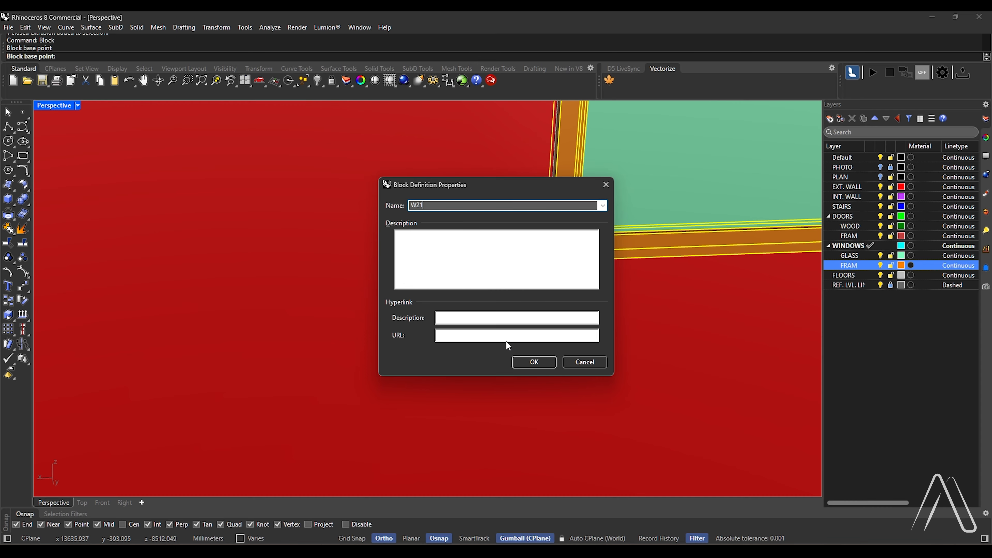
pyautogui.click(532, 363)
# Move the W21 window block from its lower frame corner's midpoint to the middle of the opening's depth
pyautogui.scroll(-10, 478, 377)
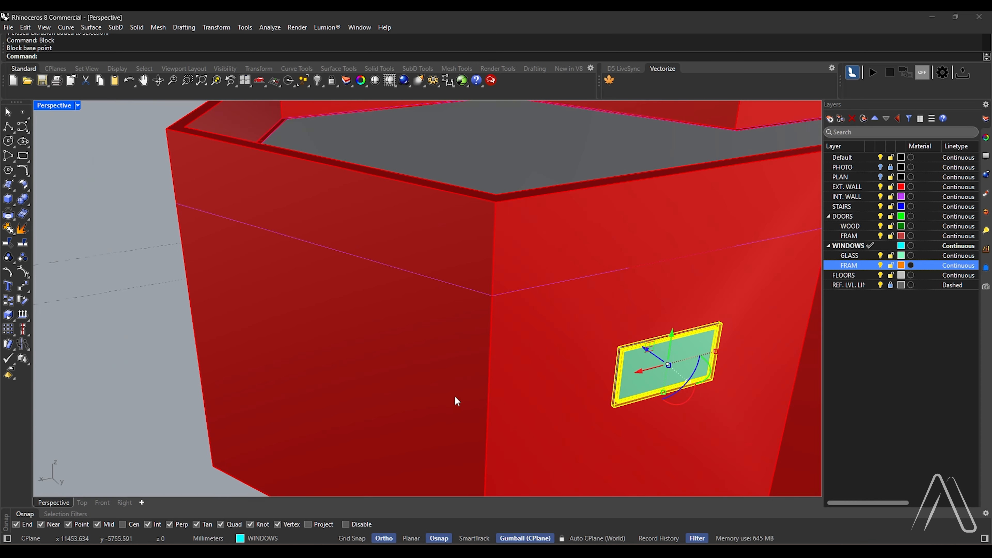
pyautogui.scroll(8, 628, 422)
pyautogui.write('Move')
pyautogui.press('Return')
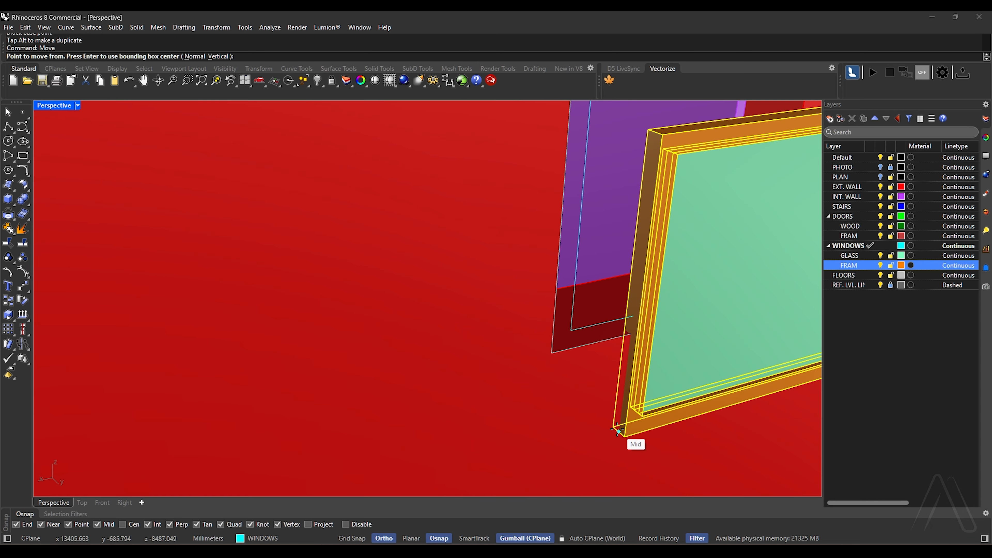
pyautogui.click(624, 433)
pyautogui.scroll(-8, 625, 432)
pyautogui.moveTo(631, 424); pyautogui.dragTo(555, 427, button='right')
pyautogui.scroll(-8, 547, 419)
pyautogui.scroll(10, 423, 414)
pyautogui.scroll(8, 382, 359)
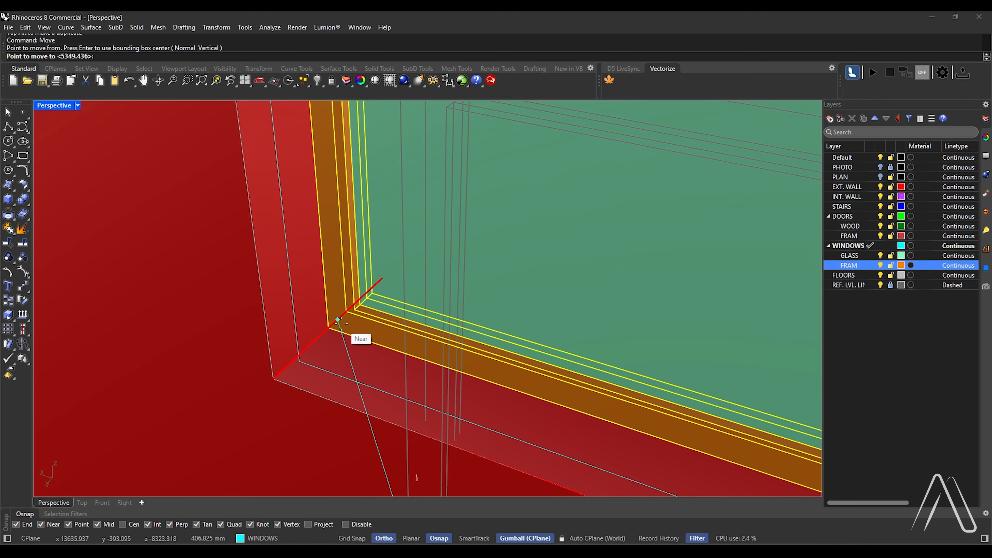
pyautogui.click(325, 332)
# Delete the leftover frame outline curves from the outer face of the shorter opening
pyautogui.scroll(-8, 378, 325)
pyautogui.scroll(8, 293, 355)
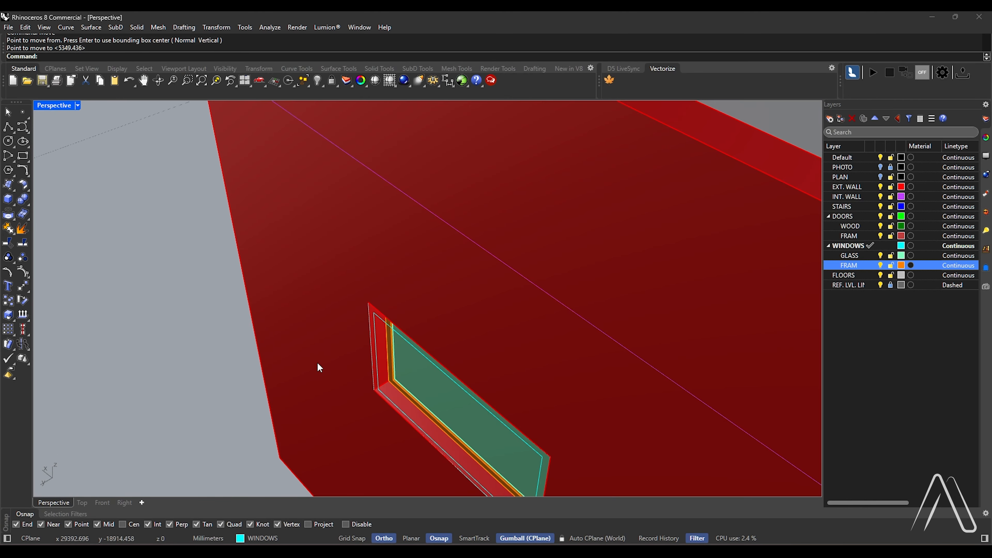
pyautogui.click(380, 392)
pyautogui.press('Delete')
pyautogui.click(379, 398)
pyautogui.press('Escape')
# Bring the wall with empty openings above the stair terrace into view and make Default the current layer
pyautogui.scroll(-10, 368, 397)
pyautogui.moveTo(368, 397); pyautogui.dragTo(547, 395, button='right')
pyautogui.scroll(8, 377, 250)
pyautogui.scroll(5, 385, 293)
pyautogui.moveTo(377, 250); pyautogui.dragTo(340, 320, button='right')
pyautogui.scroll(1, 340, 319)
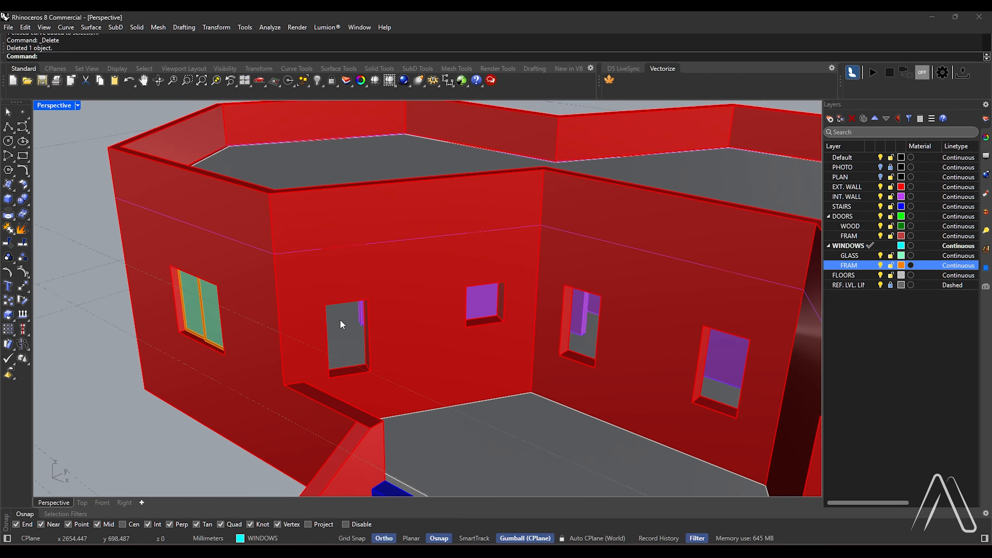
pyautogui.scroll(4, 340, 320)
pyautogui.doubleClick(841, 158)
# Orient the construction plane to the terrace wall's surface, accepting the default origin and X axis direction
pyautogui.moveTo(488, 348); pyautogui.dragTo(447, 353, button='right')
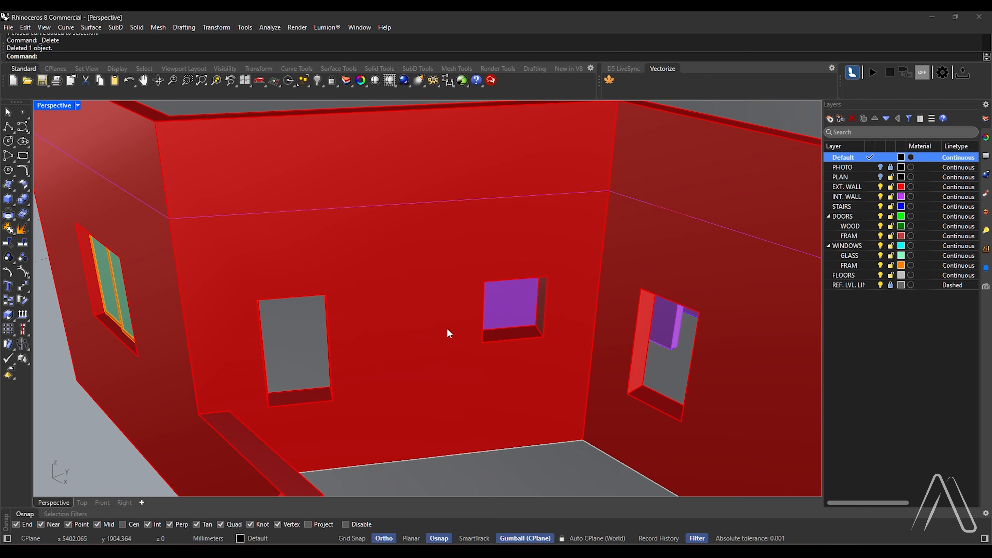
pyautogui.press('Return')
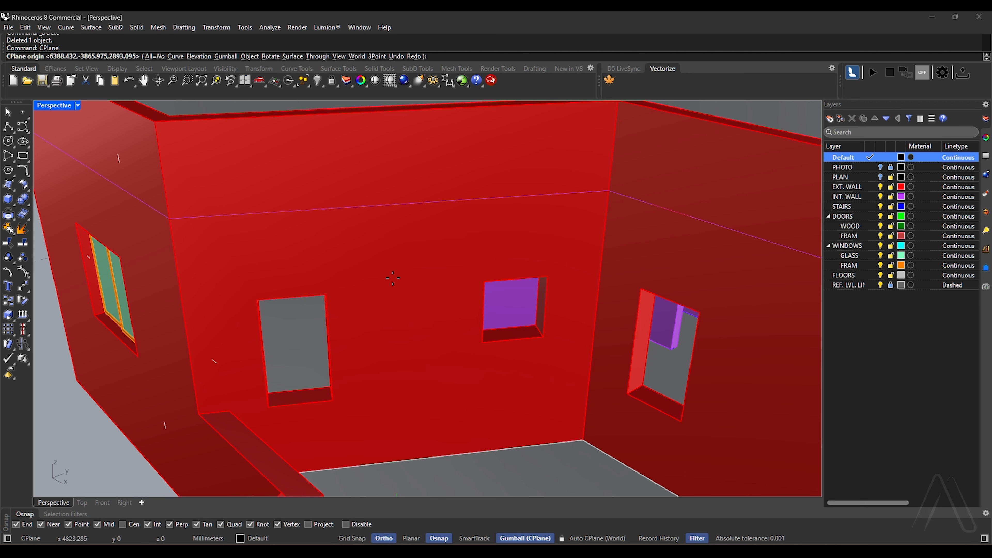
pyautogui.click(250, 57)
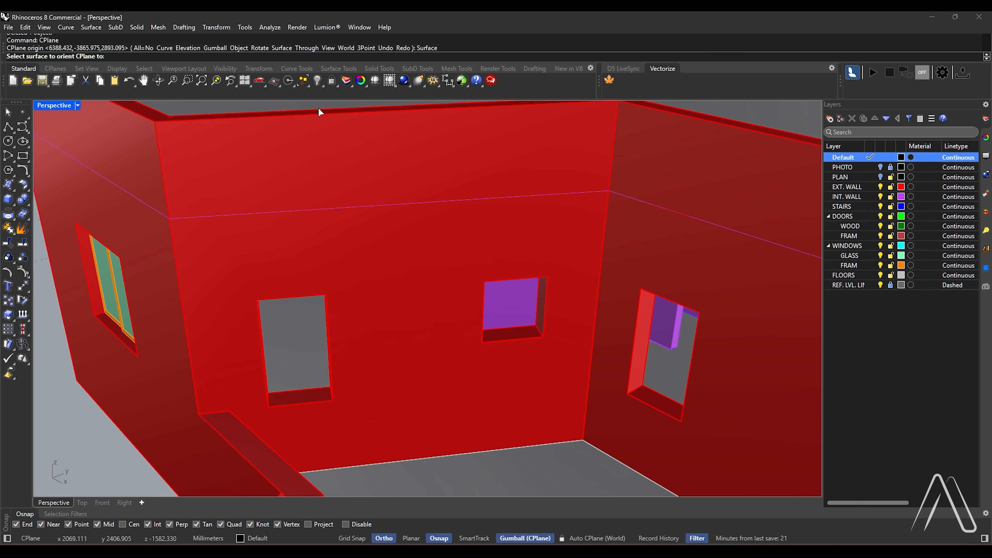
pyautogui.click(430, 270)
pyautogui.press('Return')
# Draw rectangles around the tall opening and the small opening in the terrace wall
pyautogui.press('Return')
pyautogui.scroll(2, 336, 326)
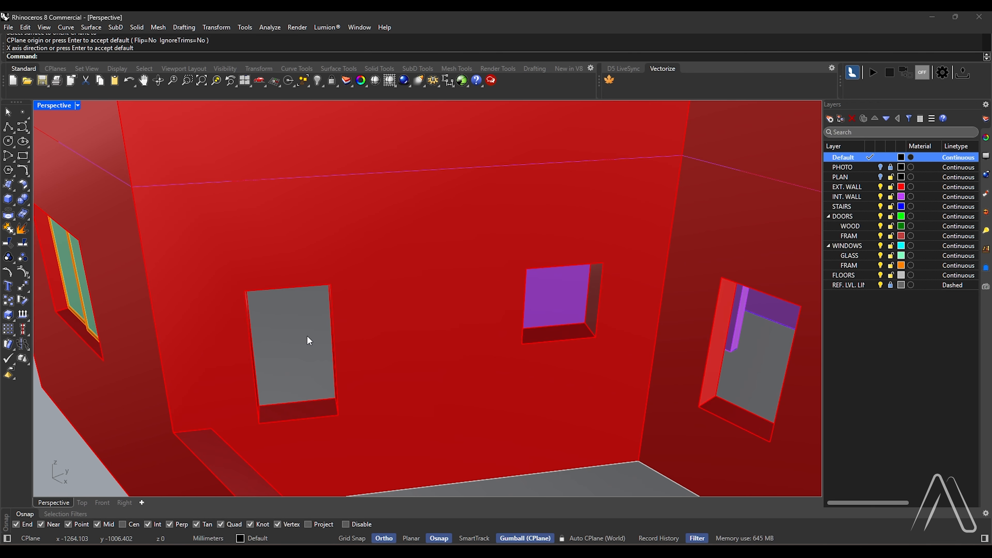
pyautogui.write('Rec')
# Offset the rectangles of the small and tall openings 50 mm inward
pyautogui.press('Return')
pyautogui.click(331, 284)
pyautogui.click(260, 429)
pyautogui.scroll(1, 469, 313)
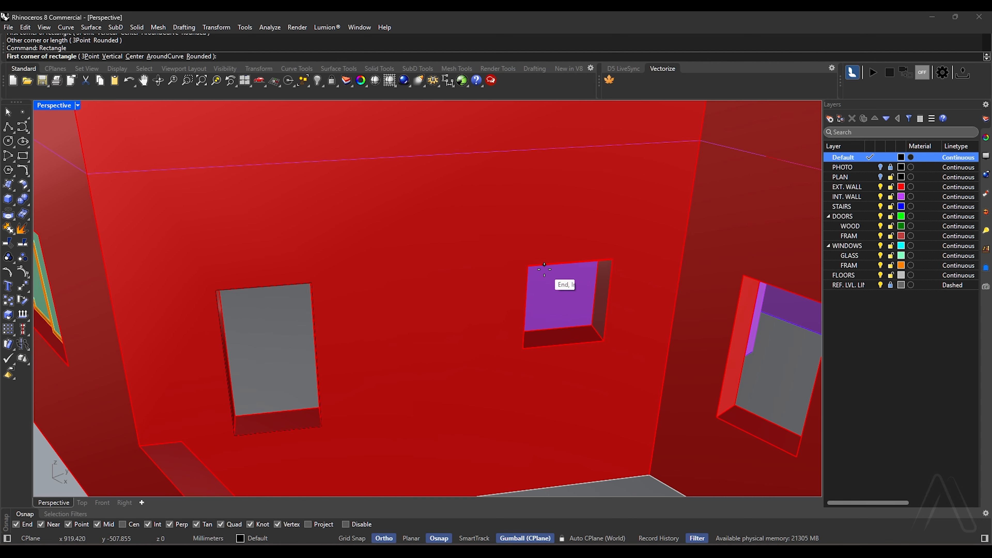
pyautogui.write('O')
pyautogui.press('Return')
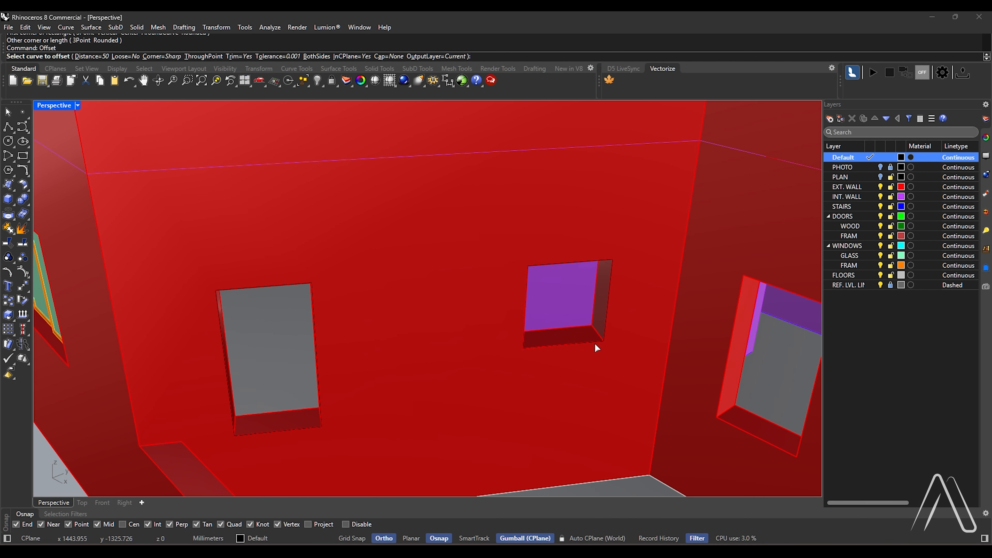
pyautogui.write('50')
pyautogui.press('Return')
pyautogui.click(586, 343)
pyautogui.click(583, 317)
pyautogui.press('Return')
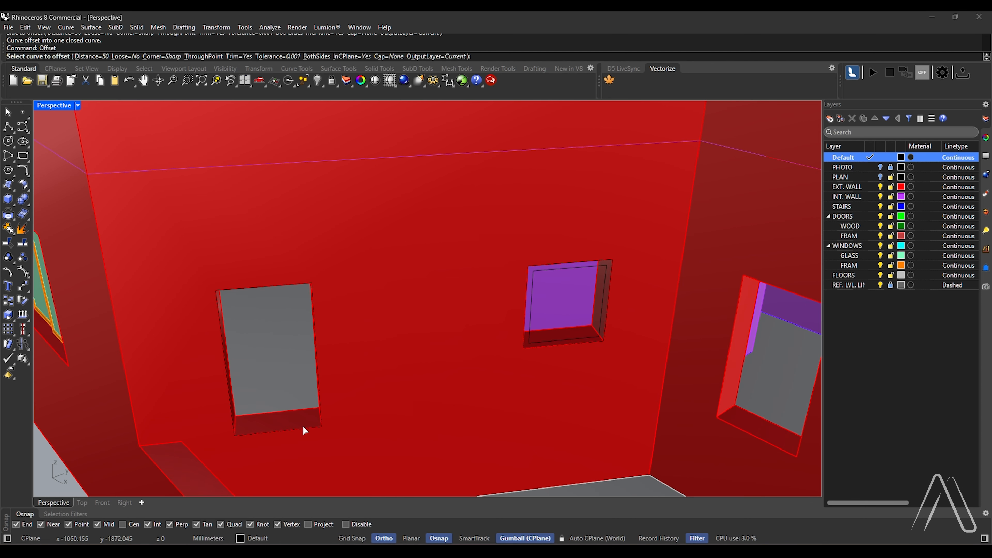
pyautogui.click(307, 428)
pyautogui.click(326, 448)
pyautogui.click(304, 399)
# Extrude the outer and inner rectangles of both terrace wall openings as solid frames, 25 mm to both sides
pyautogui.scroll(1, 303, 425)
pyautogui.click(315, 424)
pyautogui.click(318, 429)
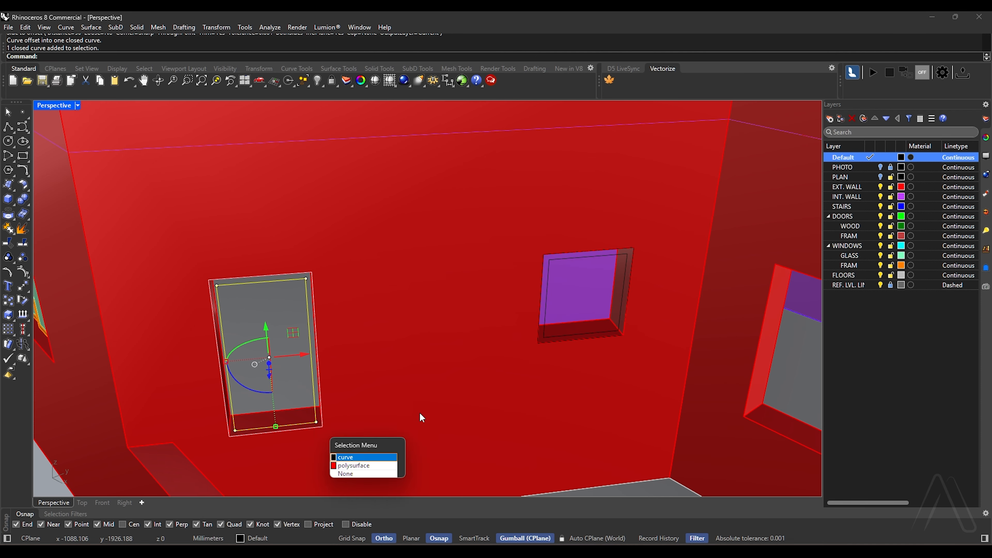
pyautogui.click(375, 457)
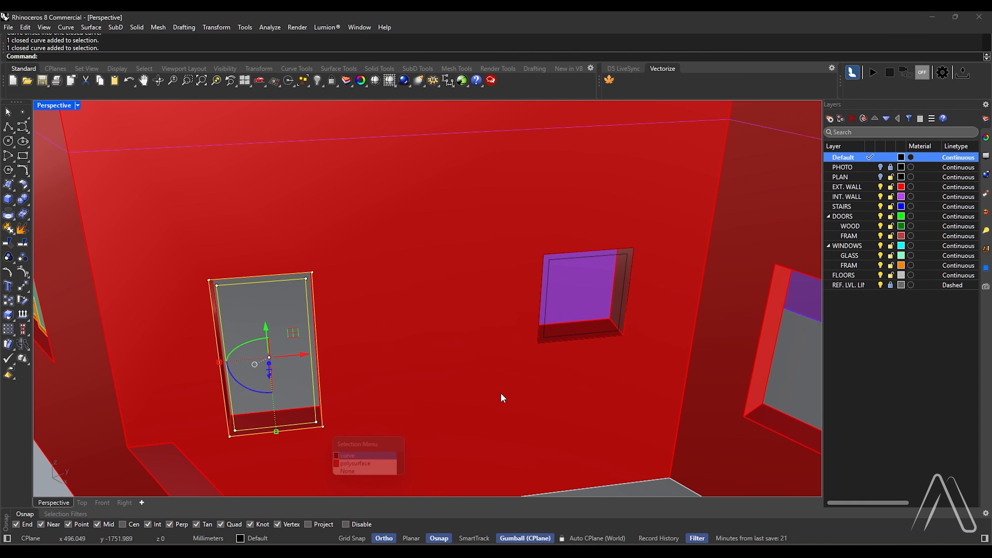
pyautogui.keyDown('shift'); pyautogui.click(549, 343); pyautogui.keyUp('shift')
pyautogui.click(576, 371)
pyautogui.scroll(-1, 557, 350)
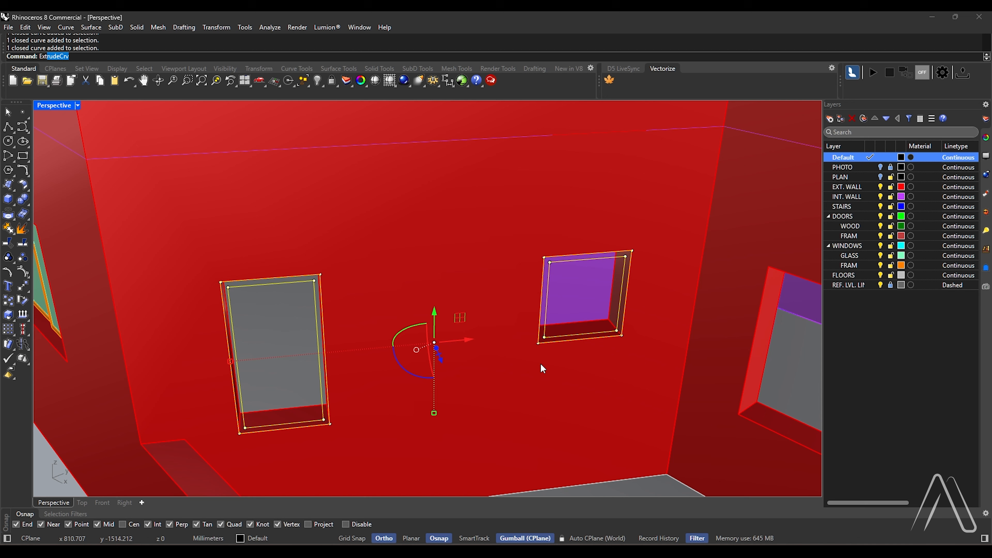
pyautogui.press('Return')
pyautogui.write('B')
pyautogui.press('Return')
pyautogui.write('Boundary SetBasePoint ): B')
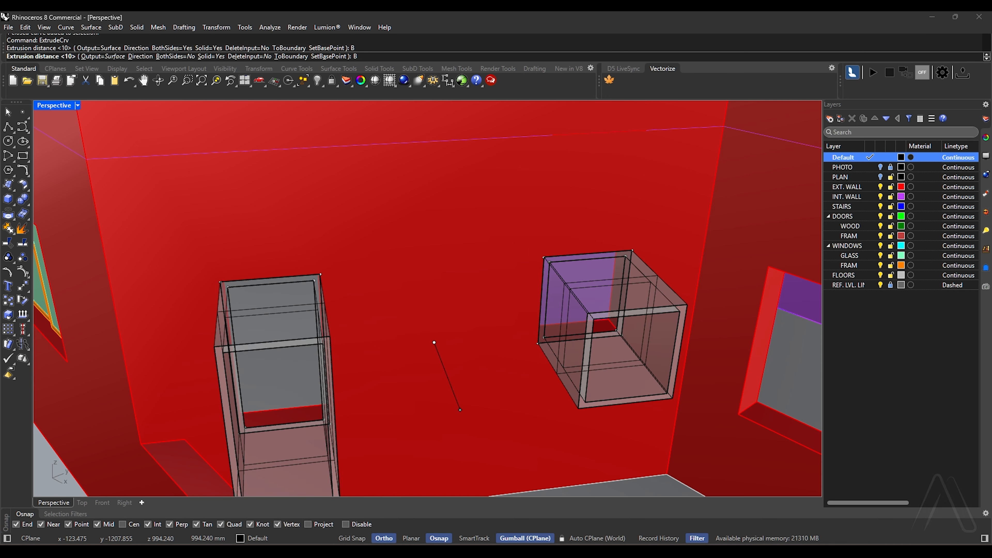
pyautogui.press('Return')
pyautogui.write('25')
pyautogui.press('Return')
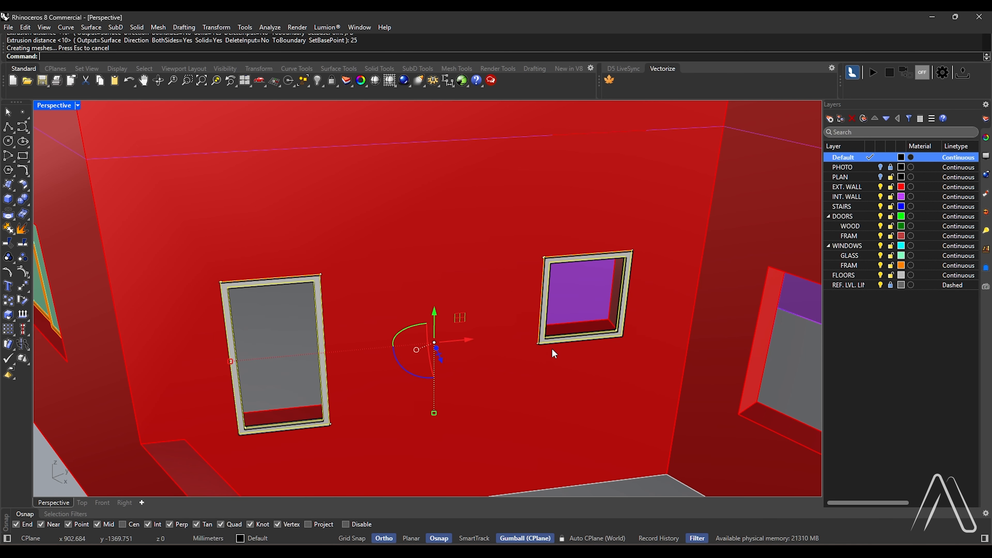
# Extrude the inner rectangles of both terrace wall openings as solid glass panes, 10 mm to both sides
pyautogui.press('Escape')
pyautogui.scroll(3, 552, 346)
pyautogui.click(552, 336)
pyautogui.click(578, 364)
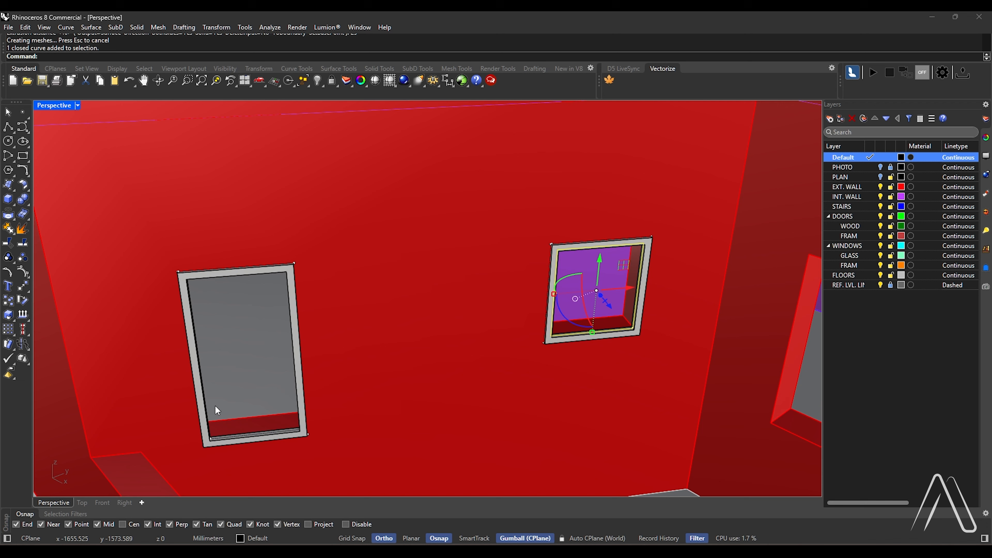
pyautogui.click(271, 434)
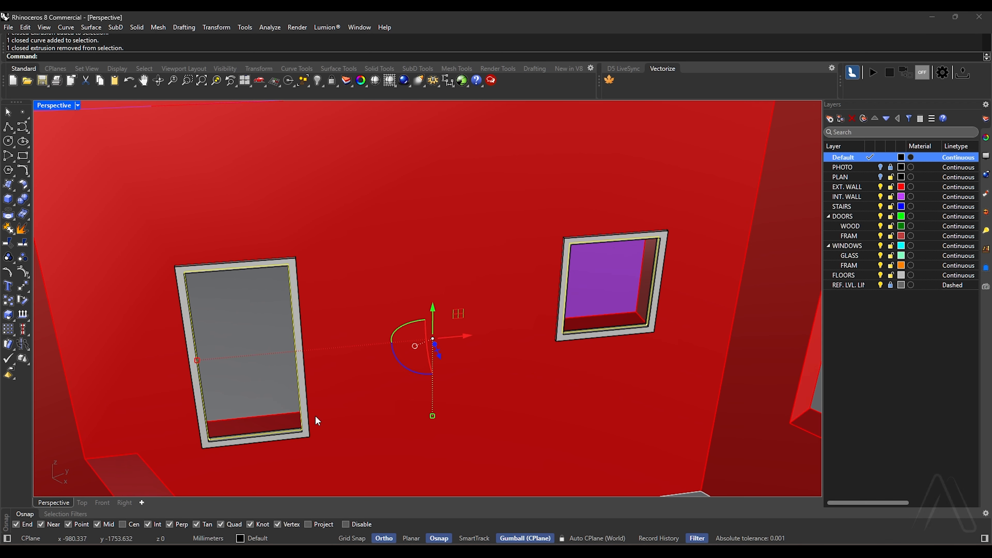
pyautogui.scroll(-3, 316, 418)
pyautogui.write('ExtrudeCrv')
pyautogui.press('Return')
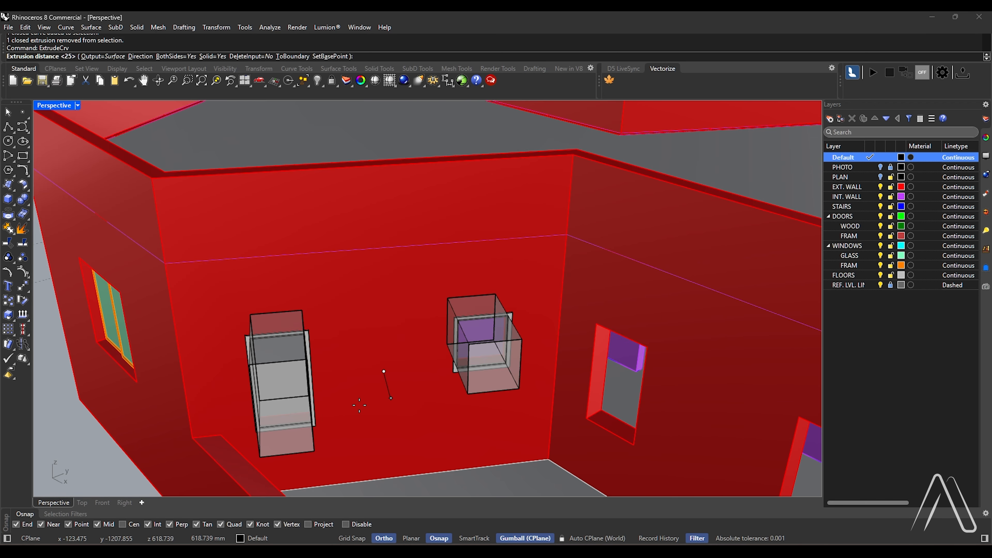
pyautogui.write('10')
pyautogui.press('Return')
# Assign both extruded panes to the GLASS layer under WINDOWS
pyautogui.scroll(3, 360, 405)
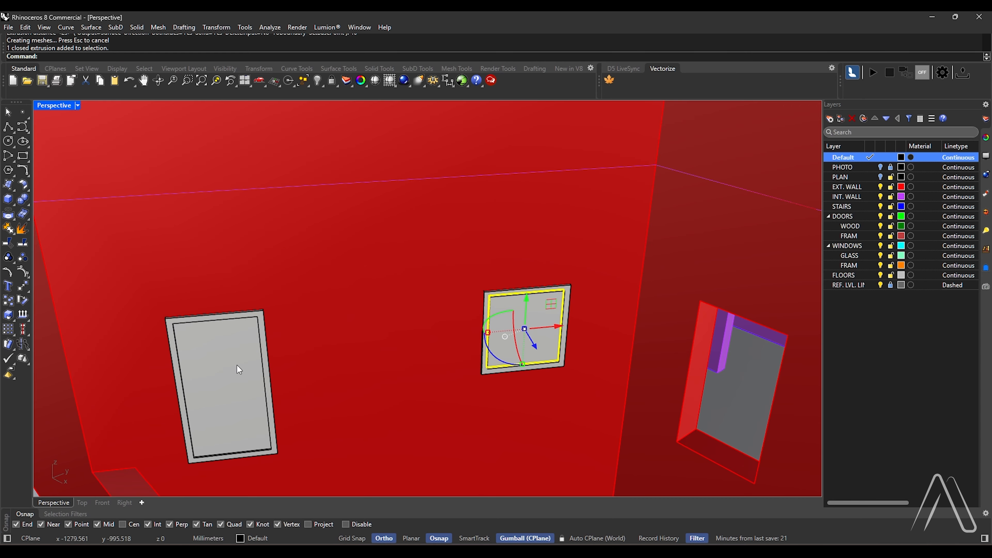
pyautogui.rightClick(860, 259)
pyautogui.click(893, 305)
pyautogui.scroll(-2, 491, 299)
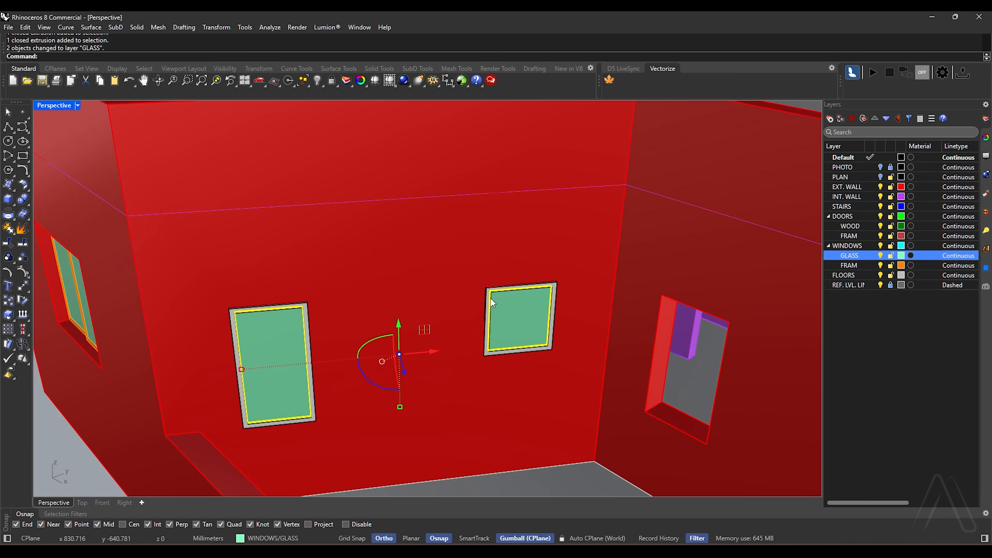
# Assign the extruded frames of both terrace wall windows to the FRAM layer under WINDOWS
pyautogui.scroll(9, 491, 299)
pyautogui.click(495, 279)
pyautogui.scroll(-7, 496, 279)
pyautogui.scroll(3, 217, 264)
pyautogui.scroll(6, 218, 264)
pyautogui.keyDown('shift'); pyautogui.click(219, 265); pyautogui.keyUp('shift')
pyautogui.scroll(-8, 367, 259)
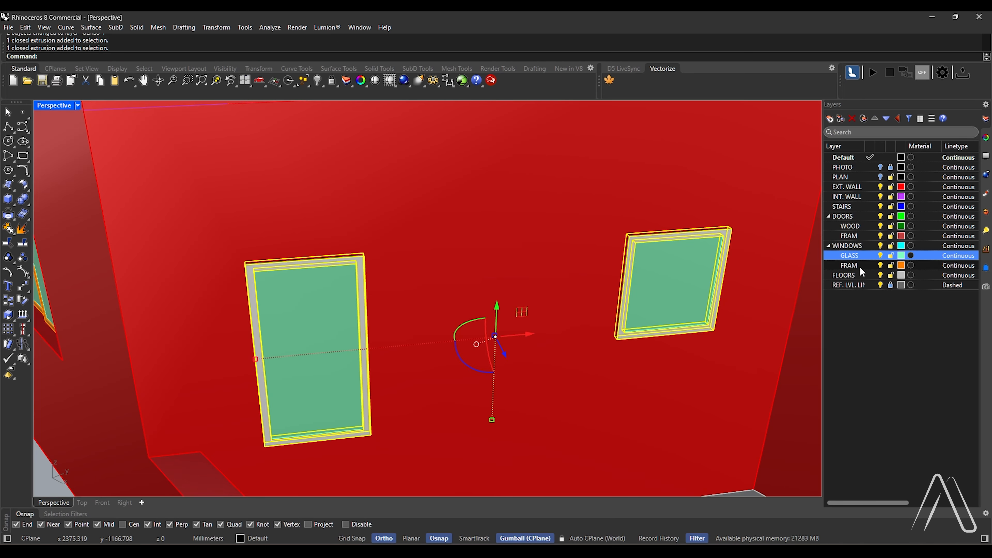
pyautogui.rightClick(859, 268)
pyautogui.click(893, 310)
# Combine the tall window's frame and glass into a block named W3, with its base point at the frame's lower outer corner
pyautogui.scroll(-4, 484, 289)
pyautogui.scroll(7, 410, 317)
pyautogui.click(403, 305)
pyautogui.keyDown('shift'); pyautogui.click(412, 233); pyautogui.keyUp('shift')
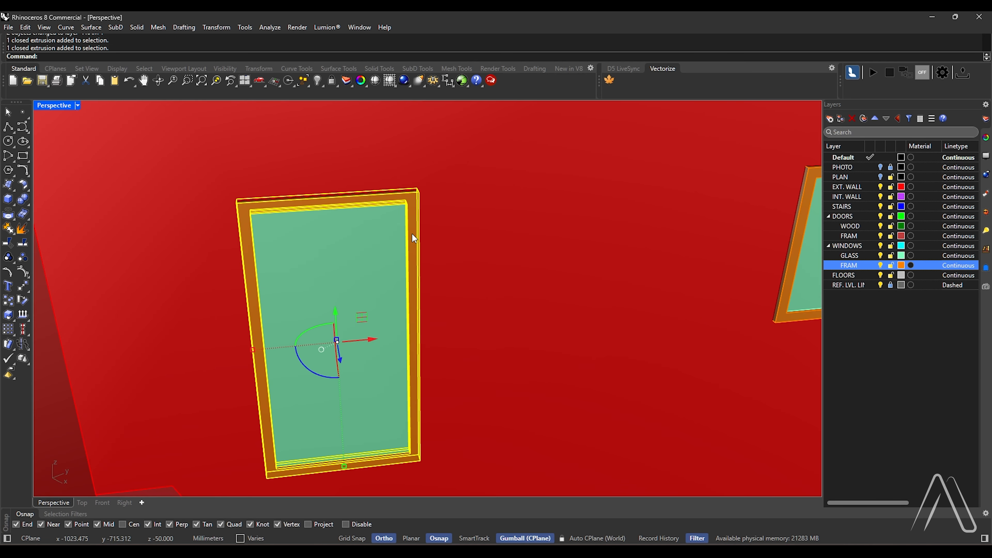
pyautogui.scroll(-2, 412, 233)
pyautogui.write('Block')
pyautogui.press('Return')
pyautogui.scroll(3, 288, 437)
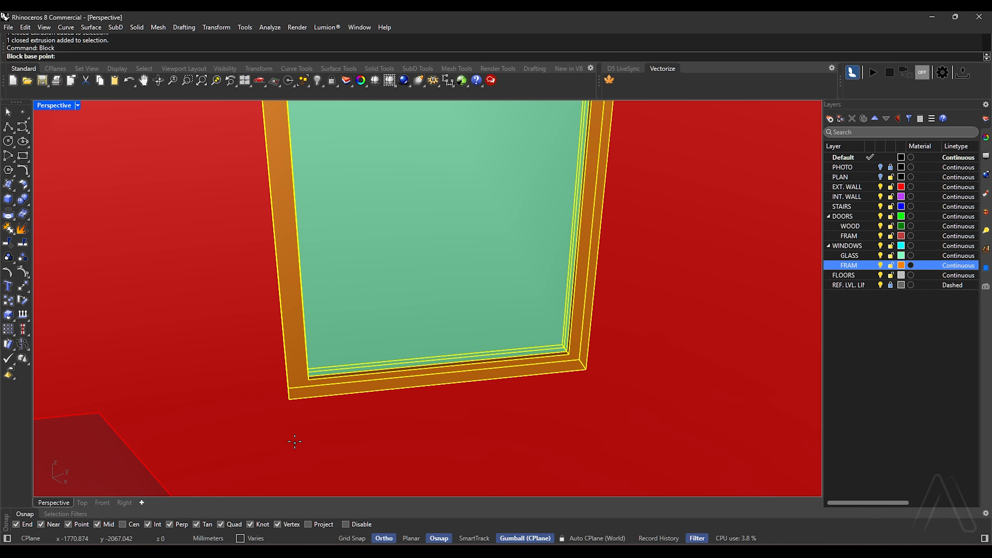
pyautogui.click(288, 399)
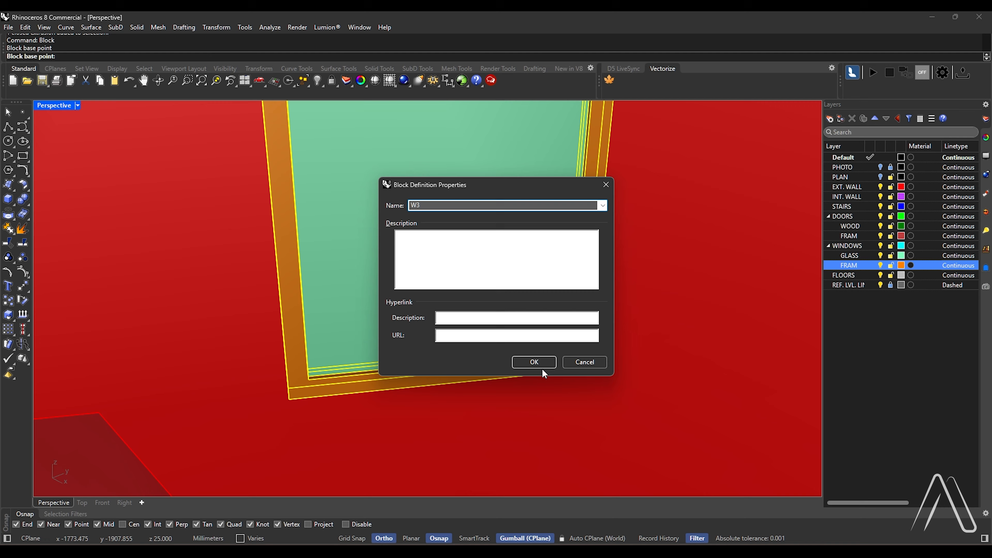
pyautogui.click(535, 362)
# Combine the small window's frame and glass into its own named block, with its base point at the frame's lower outer corner
pyautogui.scroll(-6, 625, 235)
pyautogui.click(781, 197)
pyautogui.keyDown('shift'); pyautogui.click(755, 171); pyautogui.keyUp('shift')
pyautogui.scroll(6, 748, 186)
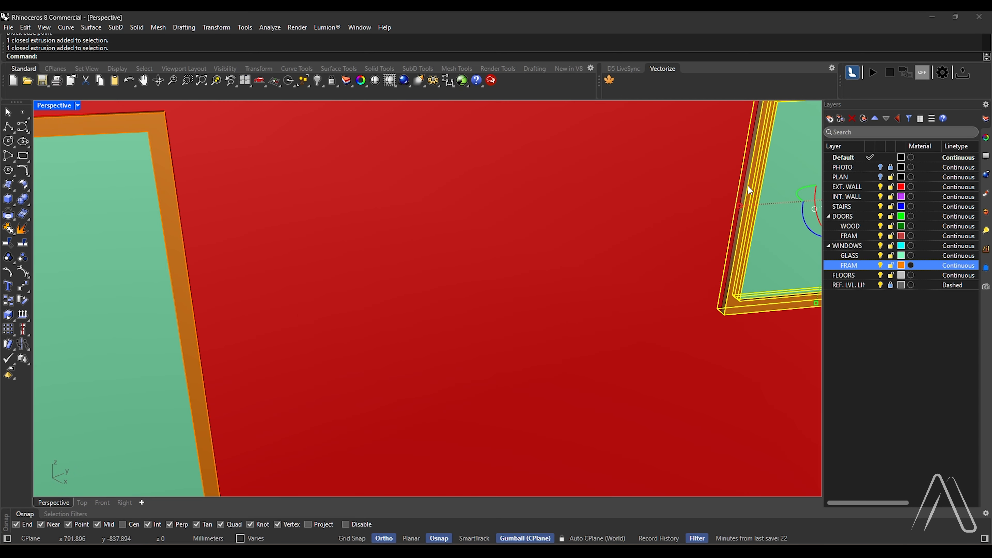
pyautogui.scroll(-6, 748, 186)
pyautogui.press('Return')
pyautogui.scroll(5, 737, 235)
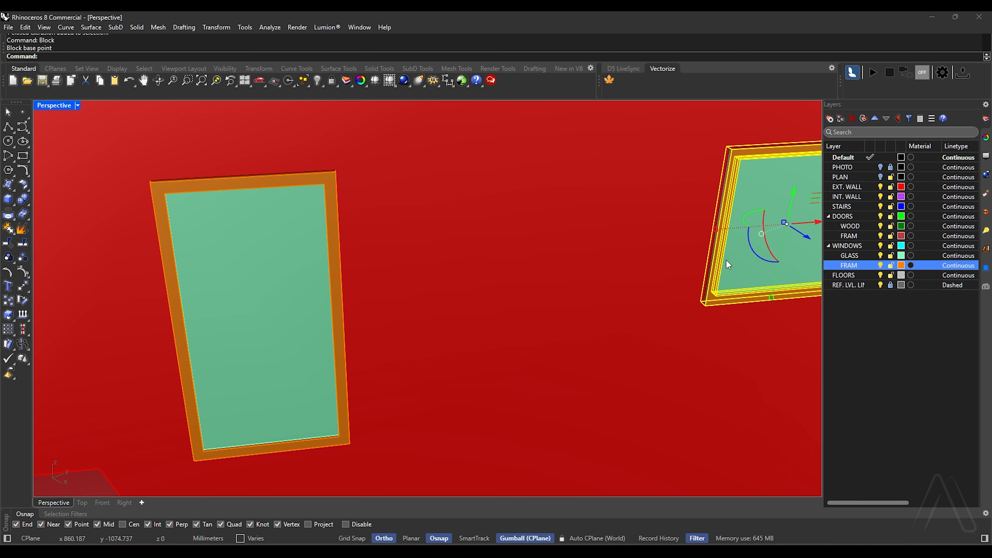
pyautogui.press('Return')
pyautogui.scroll(3, 667, 311)
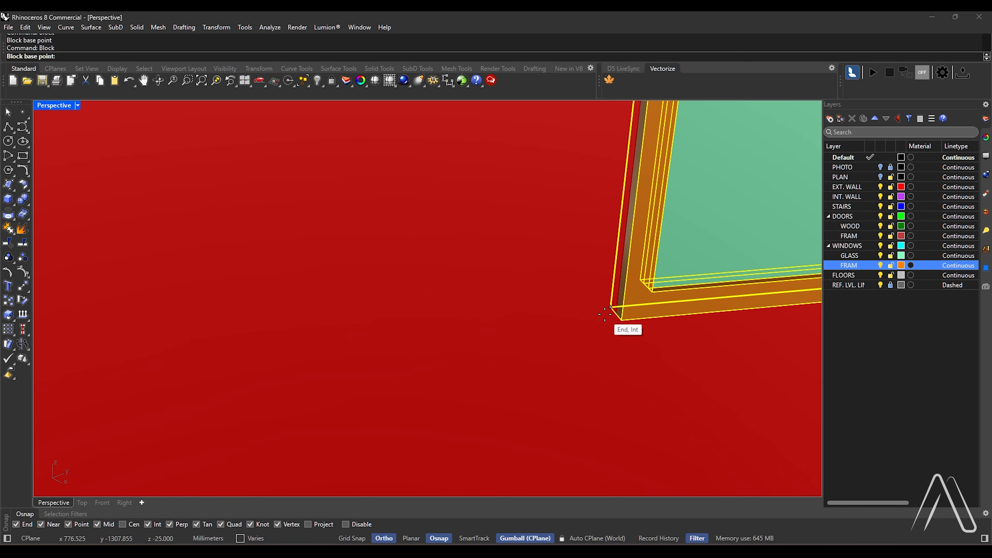
pyautogui.click(622, 320)
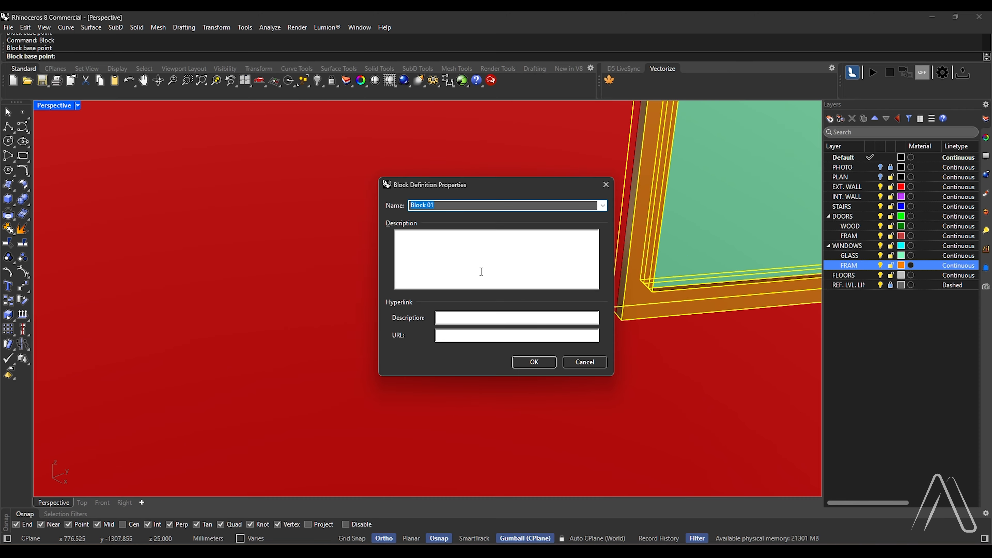
pyautogui.write('W4')
pyautogui.press('Return')
# Move both terrace window blocks 150 mm inward to the midpoint of the wall thickness
pyautogui.scroll(-7, 585, 284)
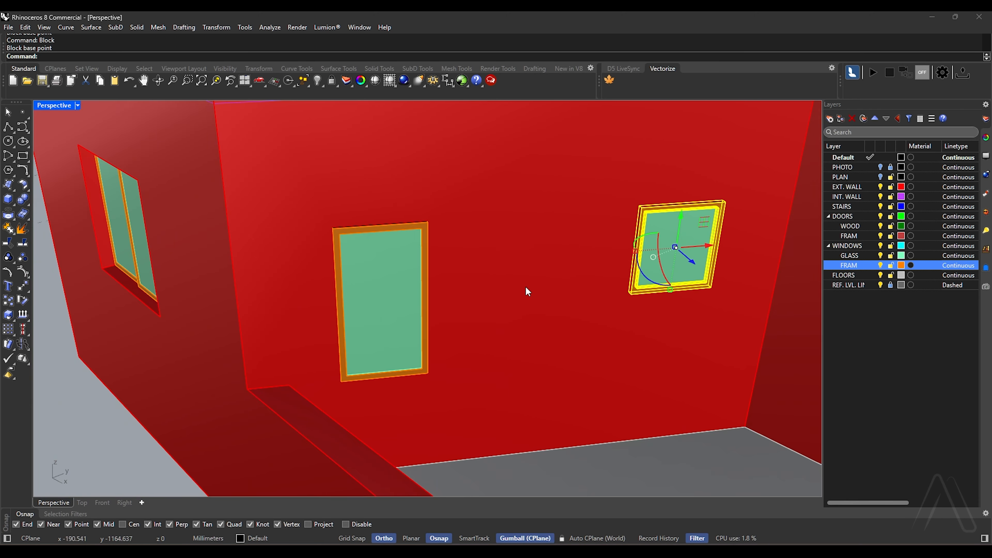
pyautogui.scroll(4, 424, 321)
pyautogui.keyDown('shift'); pyautogui.click(427, 345); pyautogui.keyUp('shift')
pyautogui.scroll(-4, 427, 344)
pyautogui.moveTo(344, 371); pyautogui.dragTo(414, 402, button='right')
pyautogui.scroll(5, 414, 401)
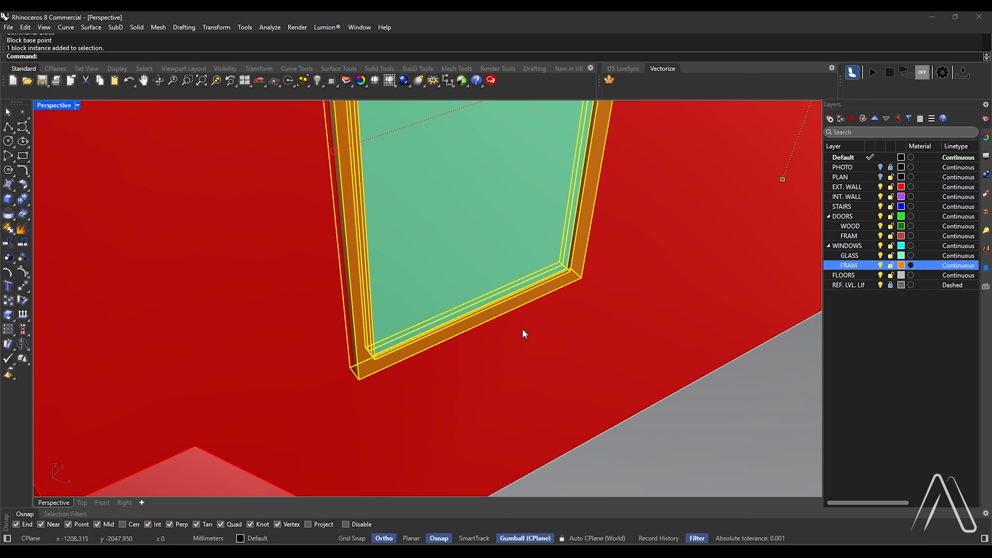
pyautogui.press('Return')
pyautogui.scroll(6, 353, 375)
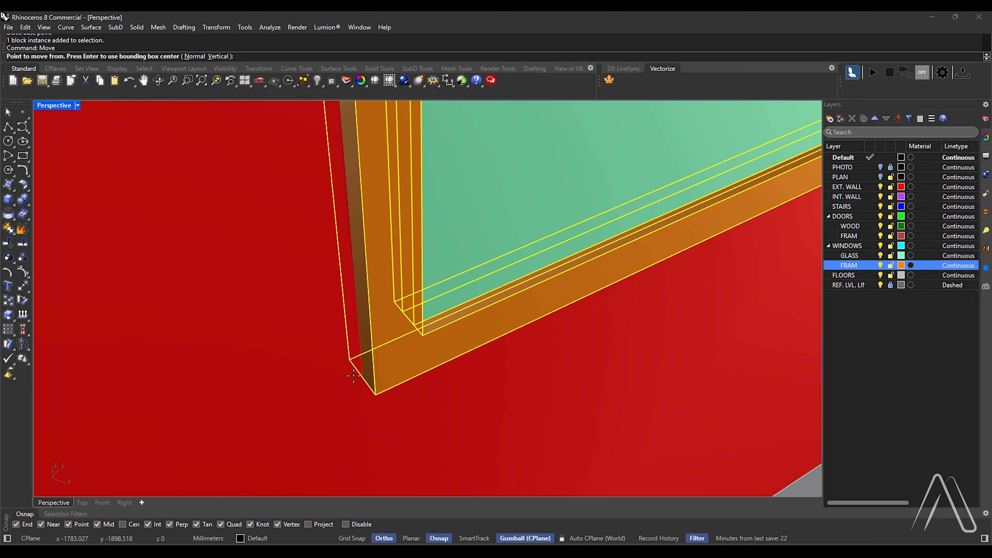
pyautogui.click(358, 378)
pyautogui.moveTo(363, 382); pyautogui.dragTo(485, 397, button='right')
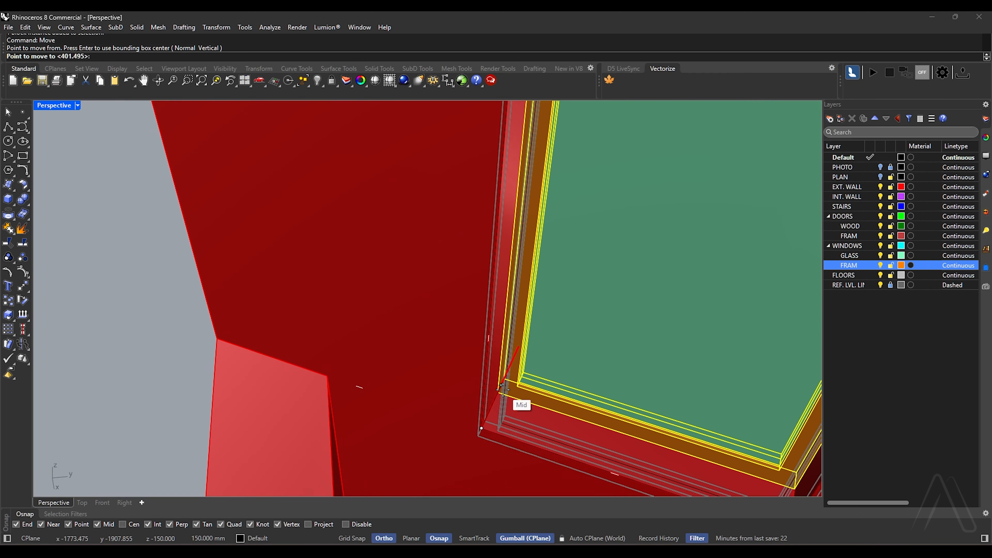
pyautogui.click(504, 392)
pyautogui.scroll(-7, 394, 398)
pyautogui.press('Escape')
pyautogui.scroll(-4, 393, 398)
# Find the objects left on the Default layer and assign the two window blocks to the WINDOWS layer
pyautogui.moveTo(394, 398); pyautogui.dragTo(508, 391, button='right')
pyautogui.rightClick(854, 158)
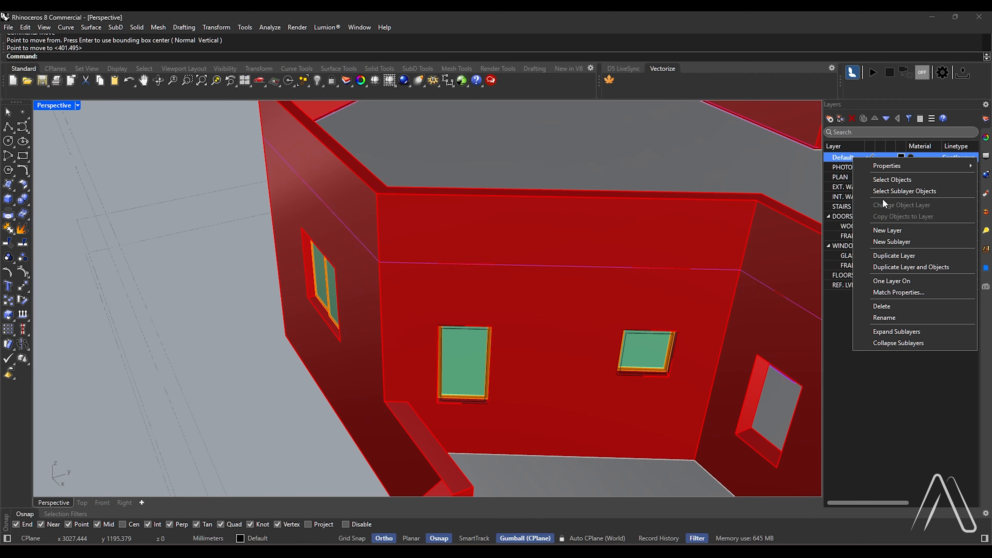
pyautogui.click(886, 180)
pyautogui.scroll(-2, 466, 236)
pyautogui.scroll(4, 527, 286)
pyautogui.click(649, 315)
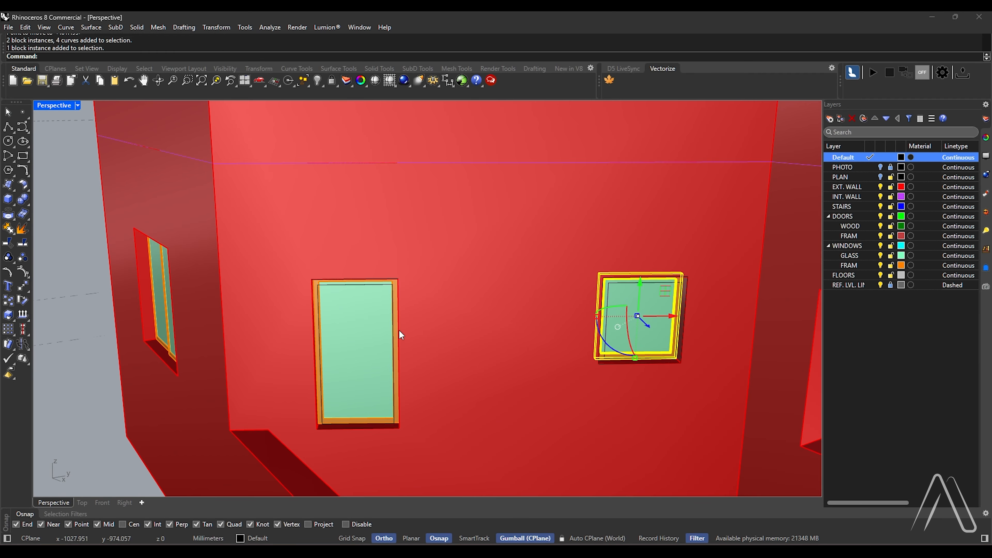
pyautogui.keyDown('shift'); pyautogui.click(399, 329); pyautogui.keyUp('shift')
pyautogui.rightClick(846, 245)
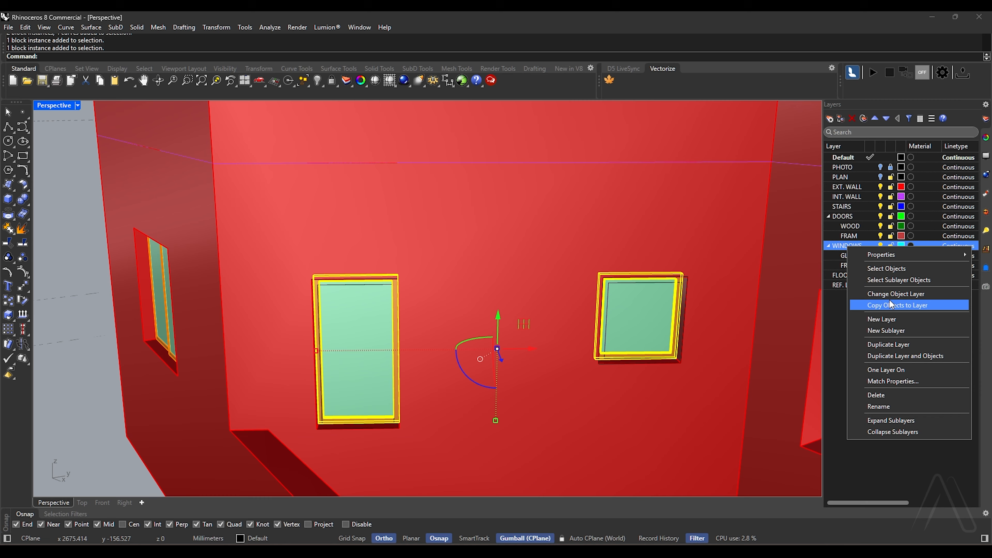
pyautogui.click(886, 295)
# Select all remaining construction curves on the Default layer and delete them
pyautogui.keyDown('shift'); pyautogui.moveTo(533, 325); pyautogui.dragTo(485, 303, button='right'); pyautogui.keyUp('shift')
pyautogui.rightClick(846, 158)
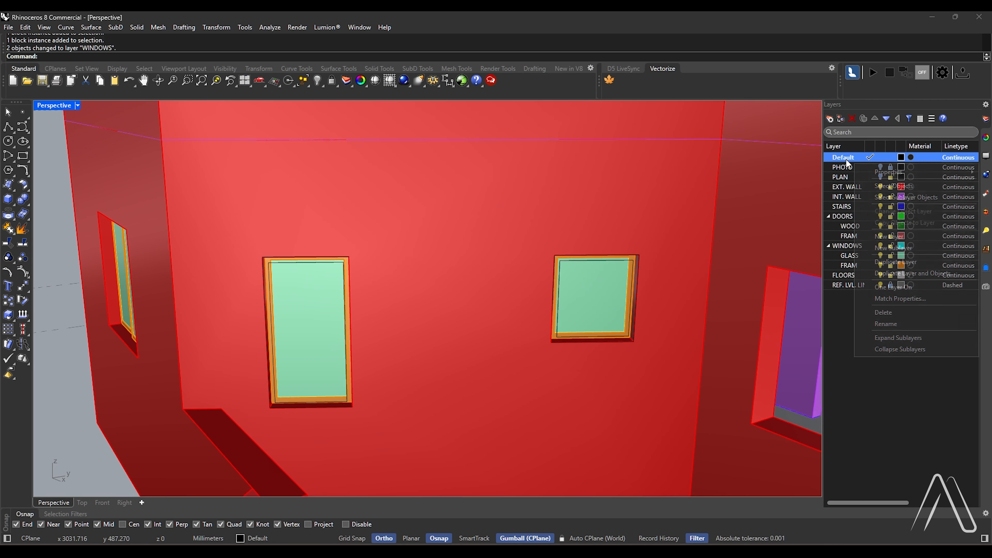
pyautogui.click(887, 185)
pyautogui.scroll(-3, 392, 215)
pyautogui.press('Delete')
pyautogui.moveTo(408, 222); pyautogui.dragTo(437, 239, button='right')
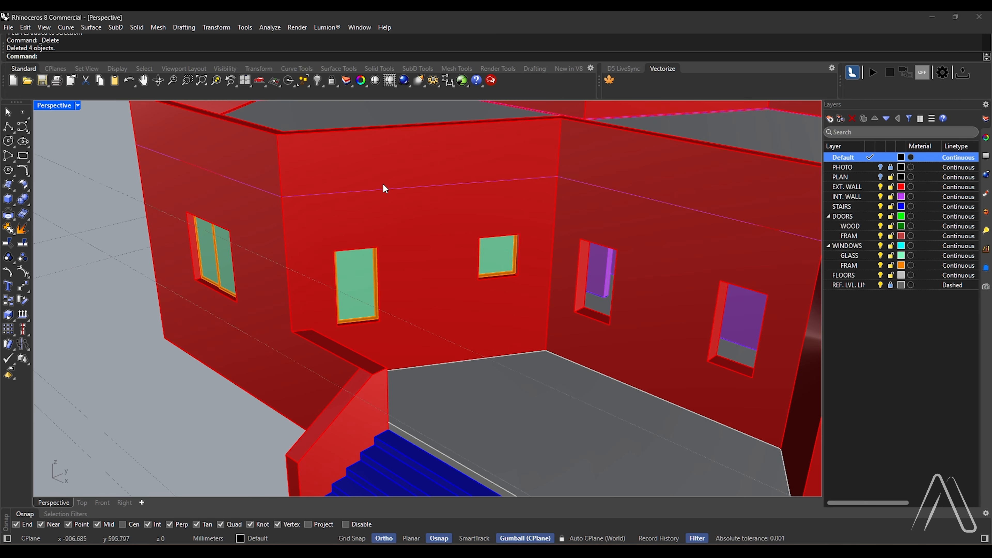
# Delete the magenta closed curve running across the exterior walls above the windows
pyautogui.click(383, 188)
pyautogui.press('Delete')
pyautogui.scroll(-5, 382, 195)
pyautogui.scroll(8, 340, 207)
pyautogui.click(439, 225)
pyautogui.press('Escape')
pyautogui.scroll(-2, 442, 235)
pyautogui.moveTo(517, 340); pyautogui.dragTo(481, 358, button='right')
pyautogui.click(343, 332)
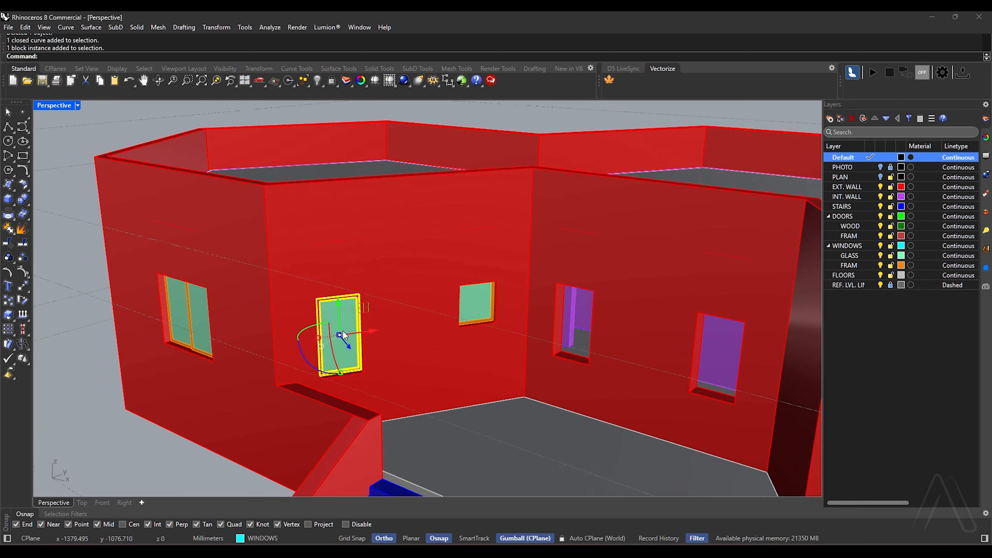
pyautogui.moveTo(371, 332); pyautogui.dragTo(538, 328)
pyautogui.scroll(4, 547, 351)
pyautogui.hotkey('ctrl', 'z')
# Duplicate the tall window block and place the copy in front of the terrace wall
pyautogui.scroll(-4, 554, 357)
pyautogui.click(196, 352)
pyautogui.moveTo(290, 328); pyautogui.dragTo(299, 334, button='right')
pyautogui.moveTo(200, 385); pyautogui.dragTo(368, 409)
pyautogui.press('alt')
pyautogui.scroll(-5, 368, 399)
pyautogui.scroll(6, 361, 387)
pyautogui.moveTo(371, 383); pyautogui.dragTo(348, 382, button='right')
pyautogui.scroll(-5, 422, 350)
pyautogui.write('Orient')
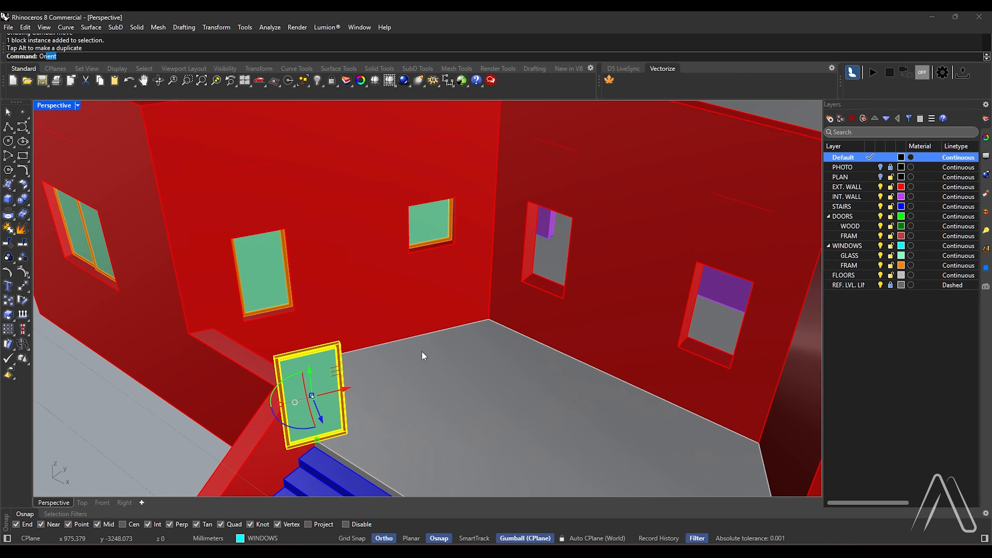
pyautogui.press('Return')
pyautogui.moveTo(422, 351); pyautogui.dragTo(289, 377, button='right')
pyautogui.scroll(14, 274, 376)
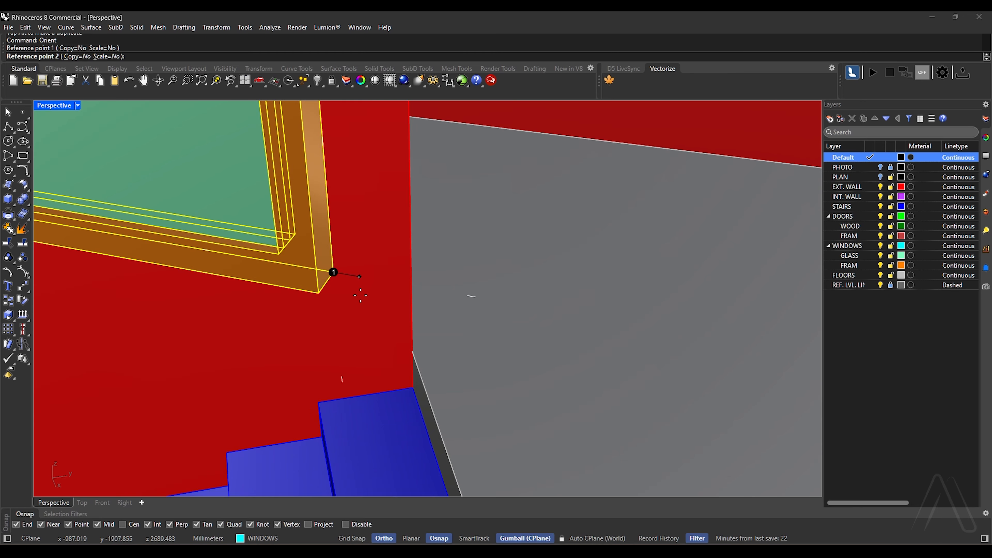
pyautogui.scroll(-6, 360, 295)
pyautogui.press('Escape')
# Orient the window copy by its two bottom reference points into the adjoining wall's opening nearest the inside corner, at mid wall thickness
pyautogui.scroll(6, 374, 296)
pyautogui.press('Return')
pyautogui.click(388, 318)
pyautogui.moveTo(391, 323); pyautogui.dragTo(573, 340, button='right')
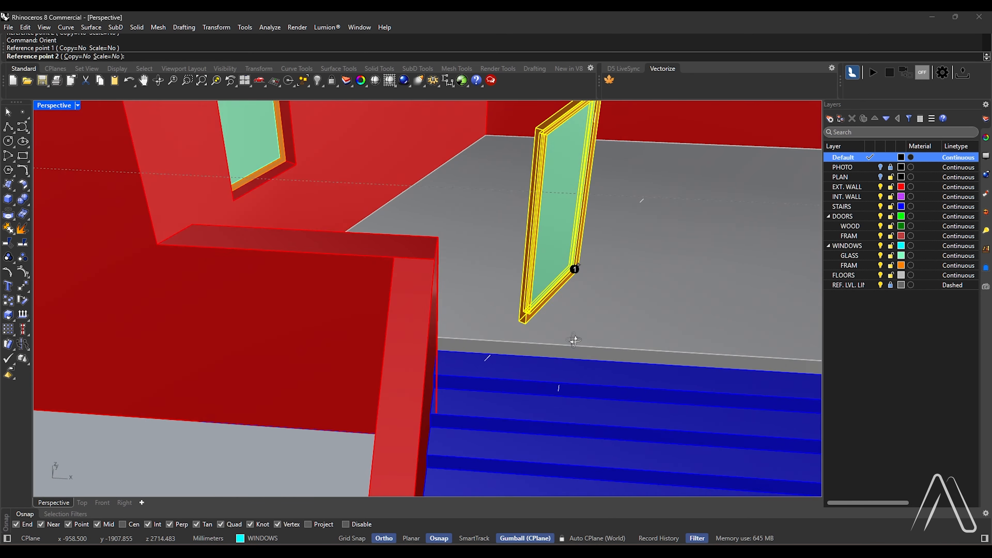
pyautogui.scroll(4, 541, 327)
pyautogui.click(546, 331)
pyautogui.scroll(-5, 547, 332)
pyautogui.scroll(8, 565, 481)
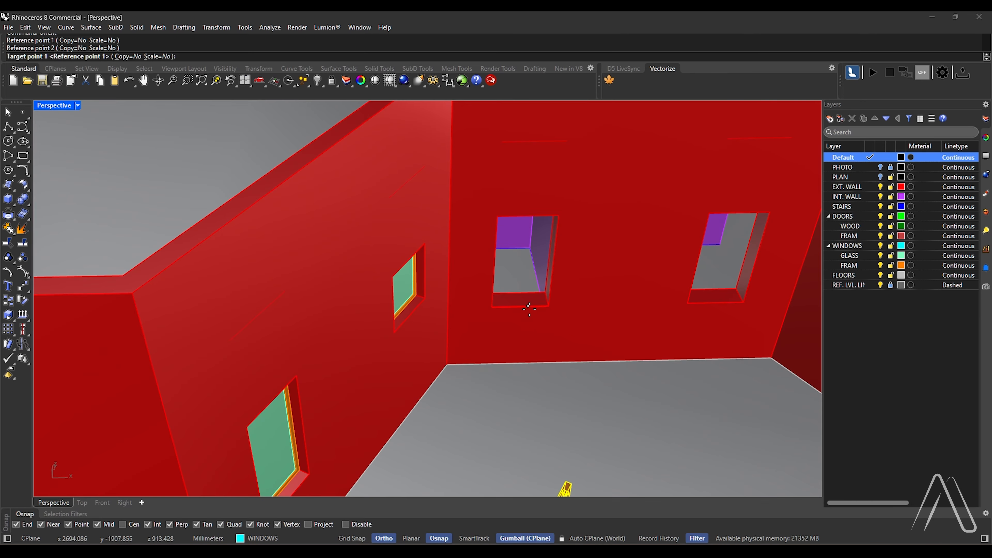
pyautogui.click(570, 305)
pyautogui.click(560, 303)
# Copy the oriented window into the second opening of the same wall, using its lower corner as the copy point
pyautogui.scroll(-8, 664, 344)
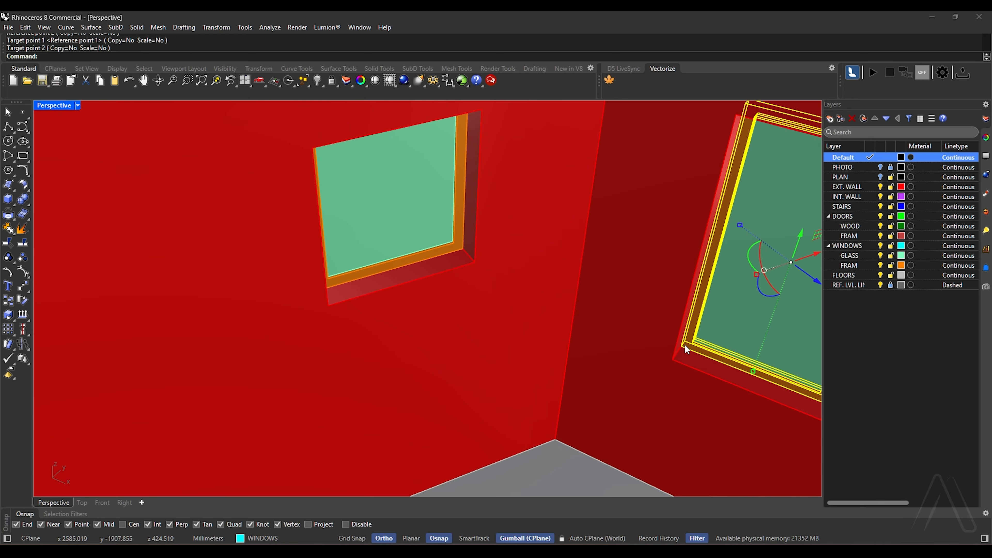
pyautogui.write('Copy')
pyautogui.press('Return')
pyautogui.scroll(4, 344, 320)
pyautogui.click(291, 334)
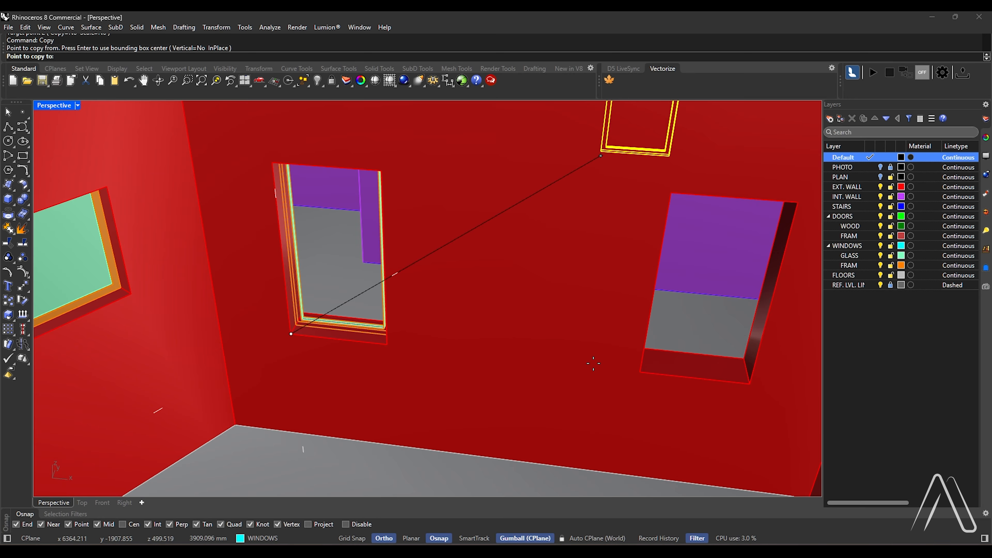
pyautogui.press('Return')
pyautogui.scroll(-10, 496, 319)
pyautogui.press('Escape')
pyautogui.moveTo(496, 319); pyautogui.dragTo(510, 295, button='right')
# Orient the construction plane to the surface of the wall with the door opening, accepting the default origin and X axis direction
pyautogui.scroll(6, 510, 295)
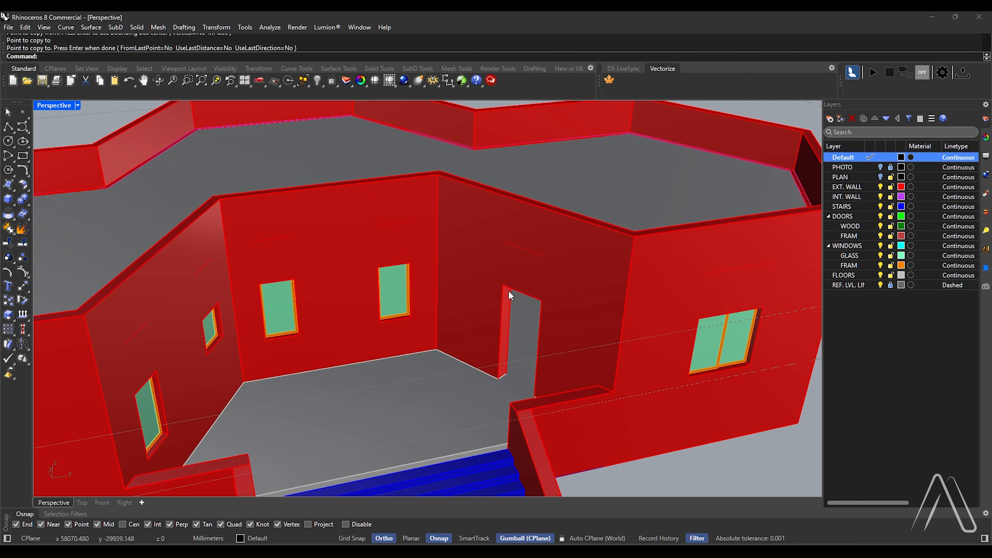
pyautogui.scroll(4, 500, 312)
pyautogui.scroll(-3, 500, 313)
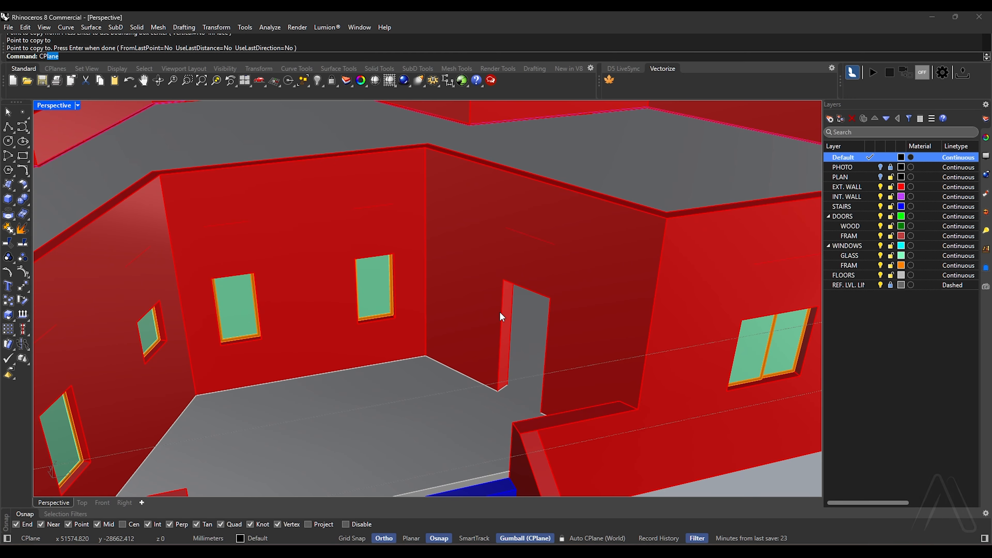
pyautogui.write('CP')
pyautogui.press('Return')
pyautogui.scroll(-5, 502, 317)
pyautogui.scroll(5, 523, 326)
pyautogui.click(292, 56)
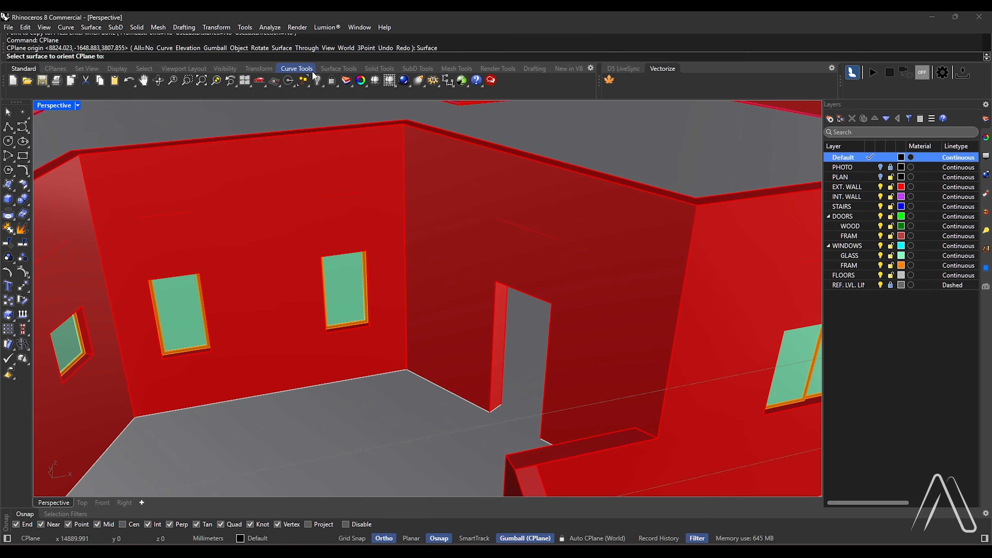
pyautogui.click(563, 250)
pyautogui.press('Return')
pyautogui.press('Return')
# Draw a rectangle around the door opening from its upper corner to the opposite corner at floor level
pyautogui.moveTo(549, 281); pyautogui.dragTo(518, 330, button='right')
pyautogui.write('Rec')
pyautogui.scroll(5, 483, 339)
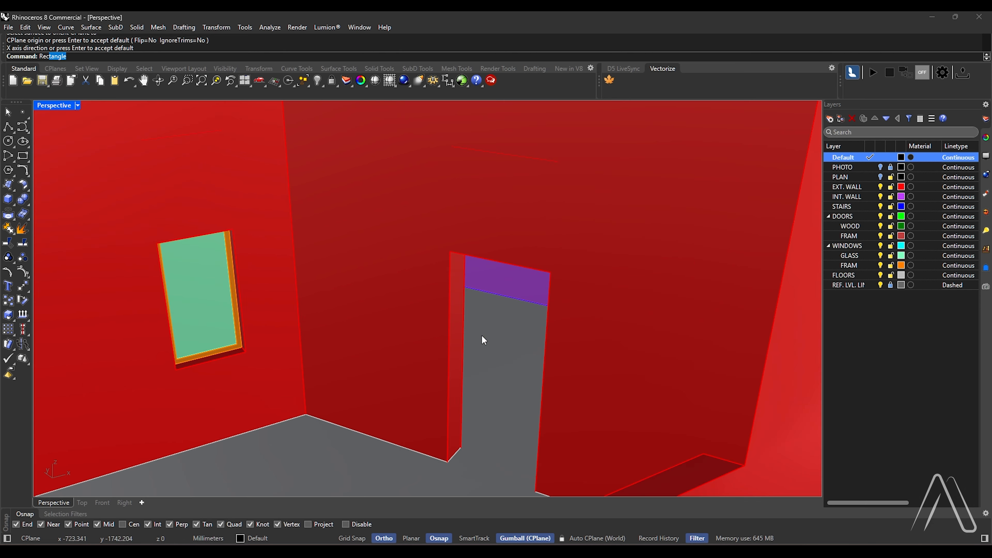
pyautogui.press('Return')
pyautogui.click(452, 252)
pyautogui.scroll(-7, 454, 255)
pyautogui.scroll(7, 486, 353)
pyautogui.click(511, 407)
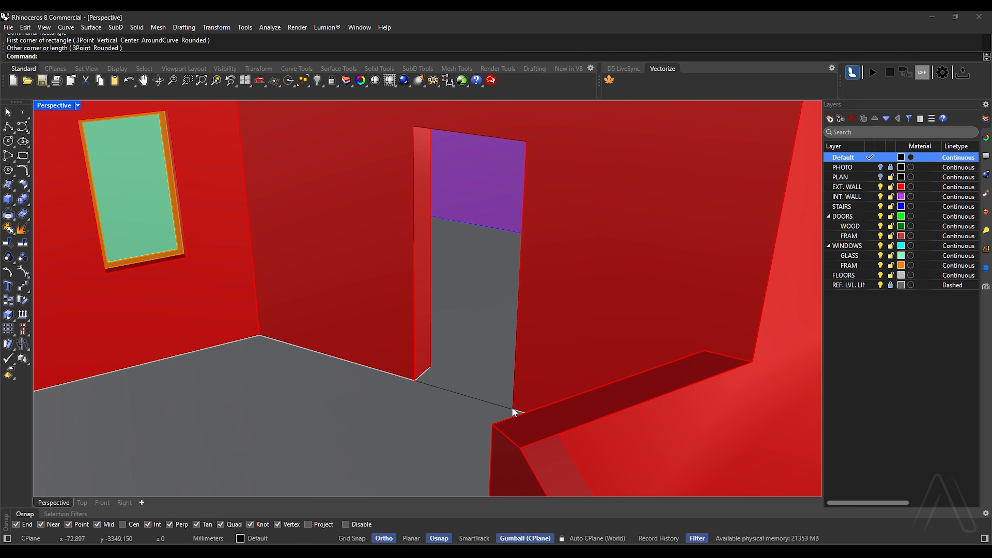
# Delete the bottom segment of the door opening's rectangle
pyautogui.scroll(2, 465, 398)
pyautogui.keyDown('ctrl'); pyautogui.keyDown('shift'); pyautogui.click(470, 402); pyautogui.keyUp('shift'); pyautogui.keyUp('ctrl')
pyautogui.scroll(-3, 476, 403)
pyautogui.scroll(4, 439, 373)
pyautogui.press('Delete')
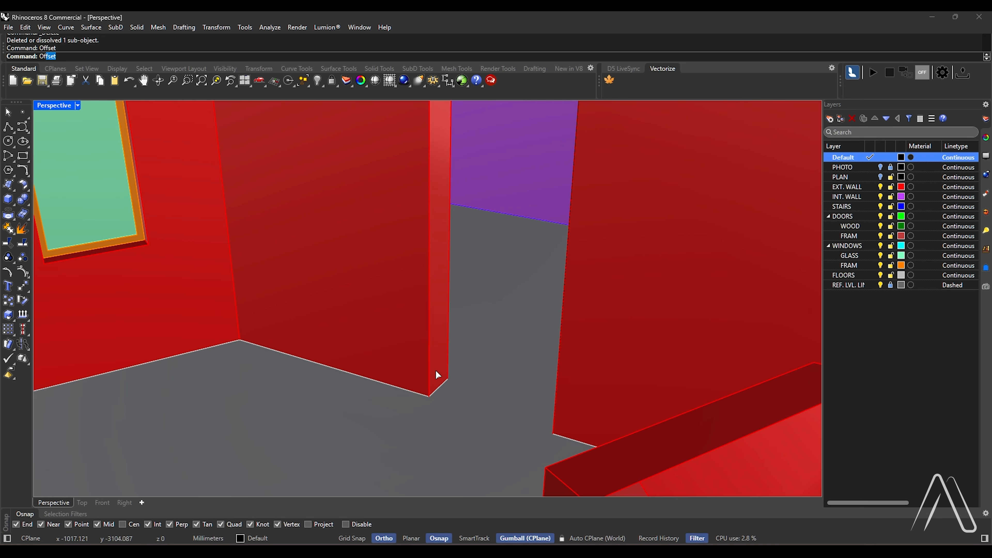
# Offset the door opening's outline 50 mm inward with flat caps to form the closed door frame profile
pyautogui.click(389, 57)
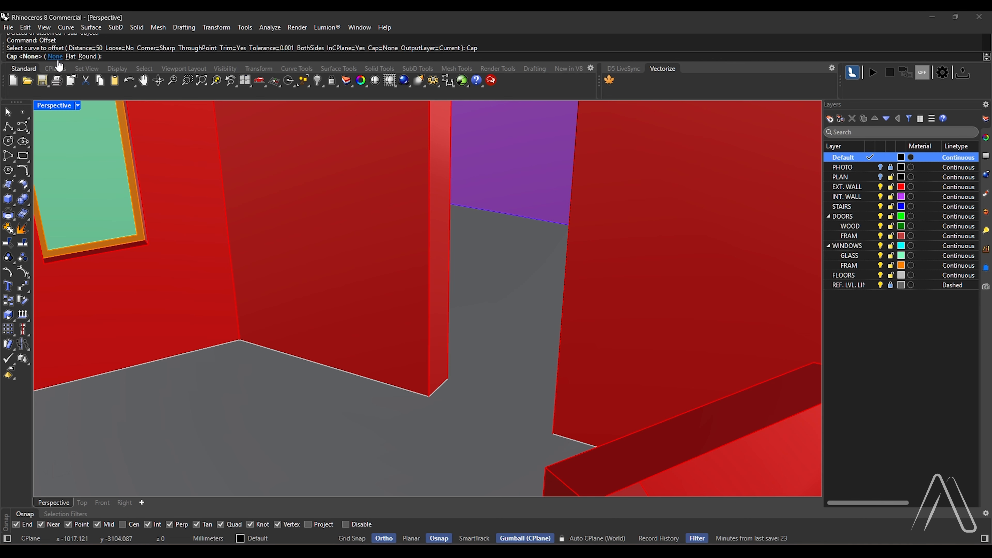
pyautogui.click(64, 58)
pyautogui.click(431, 225)
pyautogui.scroll(-2, 485, 323)
pyautogui.click(484, 323)
pyautogui.scroll(3, 484, 323)
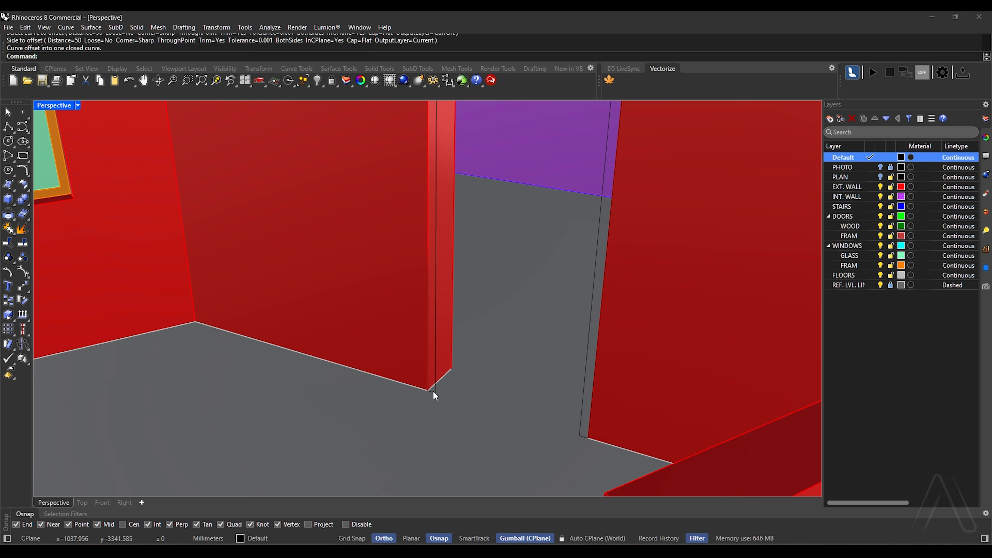
# Extrude the frame profile to one side as a 300 mm deep solid and assign it to the FRAM sublayer of DOORS
pyautogui.click(434, 391)
pyautogui.write('Ext')
pyautogui.press('Return')
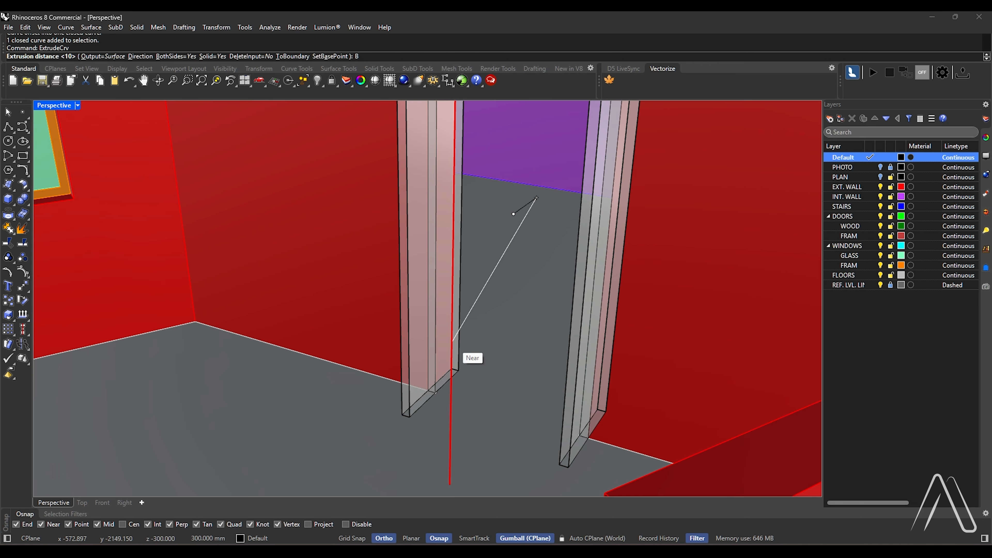
pyautogui.click(453, 341)
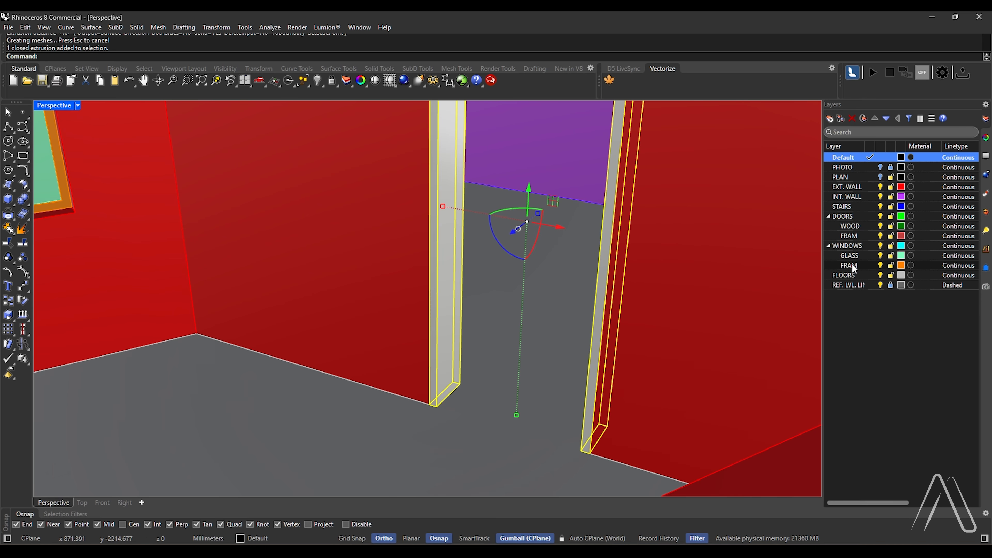
pyautogui.rightClick(856, 233)
pyautogui.click(889, 278)
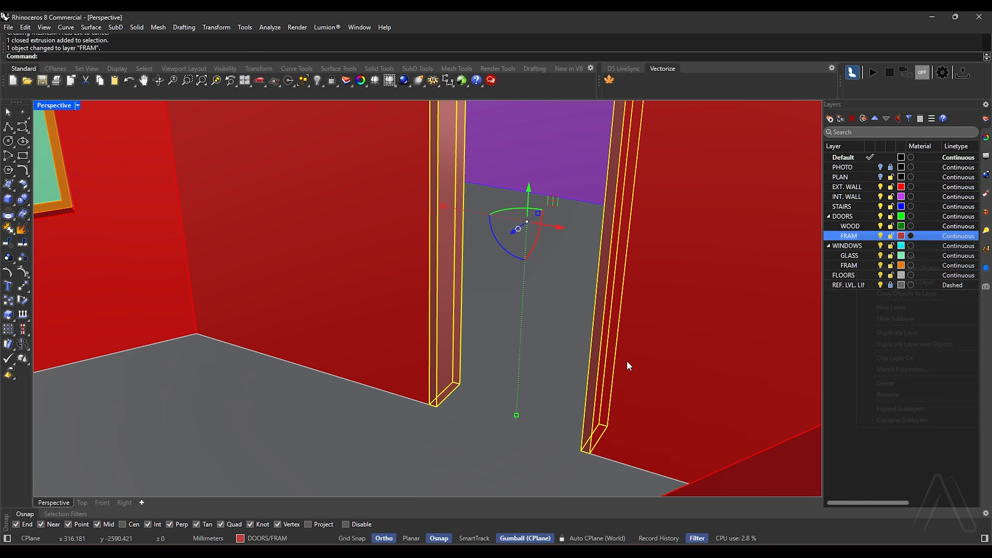
# Draw a rectangle inside the door frame from its lower inner corner to the opposite upper inner corner
pyautogui.scroll(-1, 430, 391)
pyautogui.scroll(1, 436, 414)
pyautogui.click(435, 419)
pyautogui.scroll(-2, 434, 420)
pyautogui.write('Rectangle')
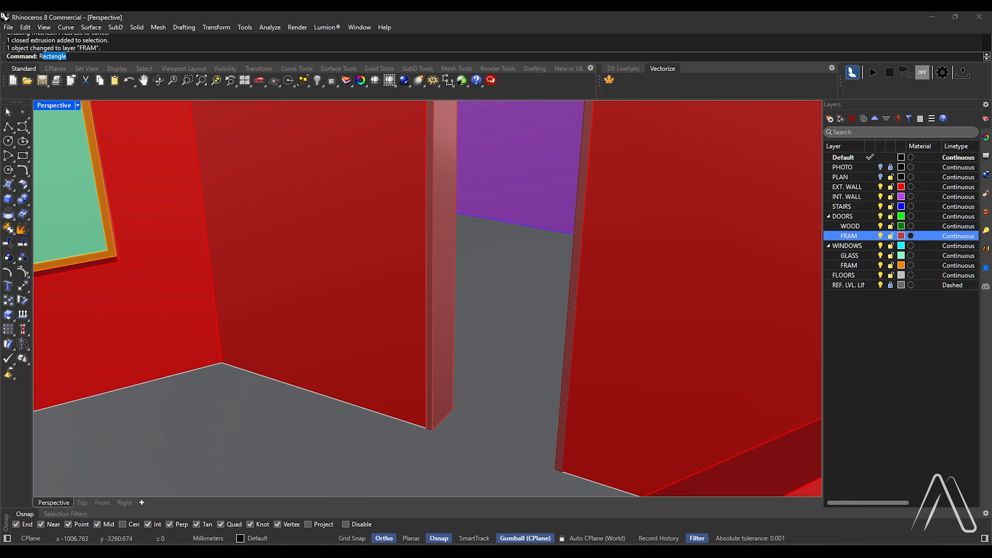
pyautogui.press('Return')
pyautogui.scroll(-1, 434, 420)
pyautogui.click(433, 428)
pyautogui.click(568, 136)
pyautogui.click(566, 158)
pyautogui.click(580, 173)
pyautogui.scroll(3, 462, 393)
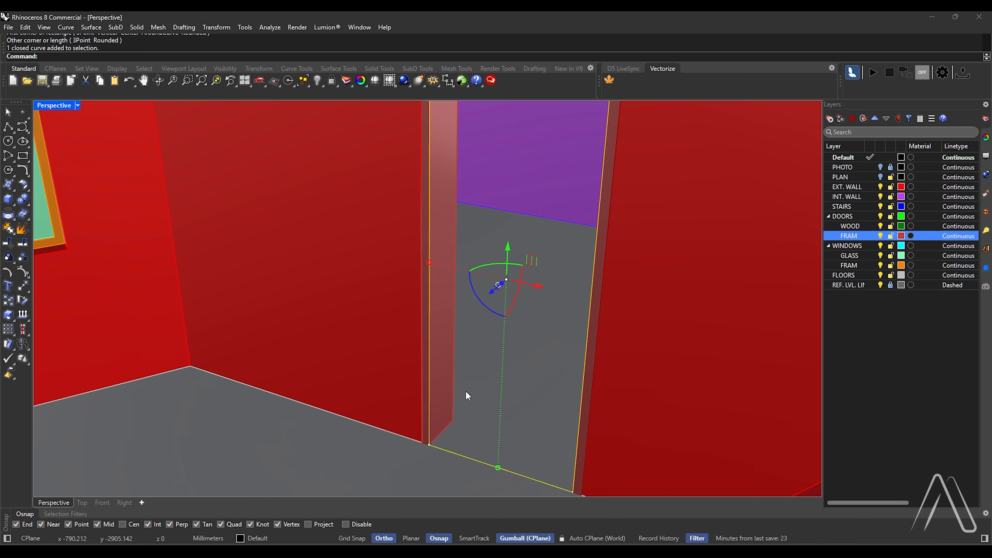
# Move the door leaf rectangle 150 mm into the wall, from the frame's face to the middle of its depth
pyautogui.write('m')
pyautogui.press('Return')
pyautogui.click(420, 450)
pyautogui.click(437, 435)
# Extrude the door leaf rectangle 50 mm to both sides as a solid and assign it to the WOOD sublayer of DOORS
pyautogui.scroll(-1, 461, 399)
pyautogui.write('ExtrudeCrv')
pyautogui.scroll(-1, 462, 385)
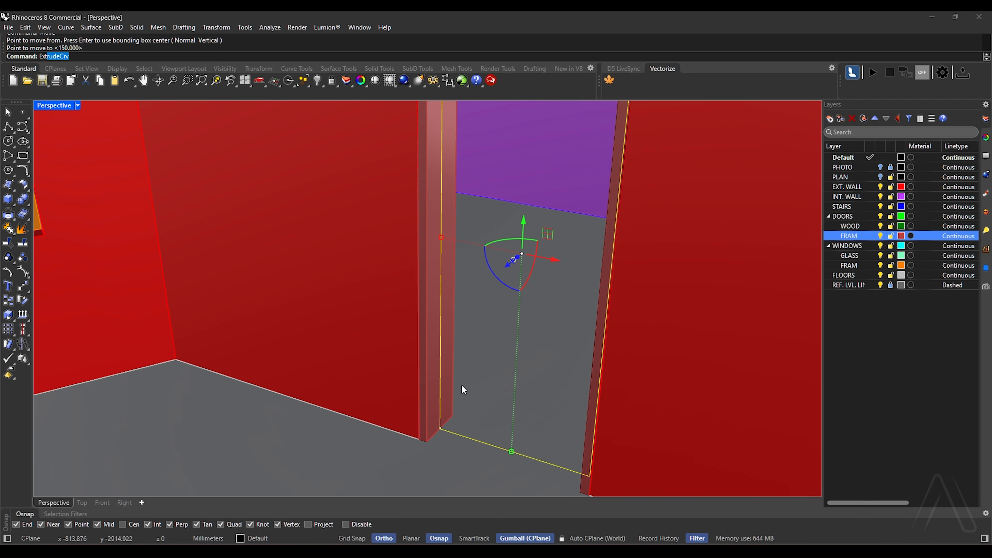
pyautogui.press('Return')
pyautogui.scroll(-1, 449, 409)
pyautogui.write('B')
pyautogui.press('Return')
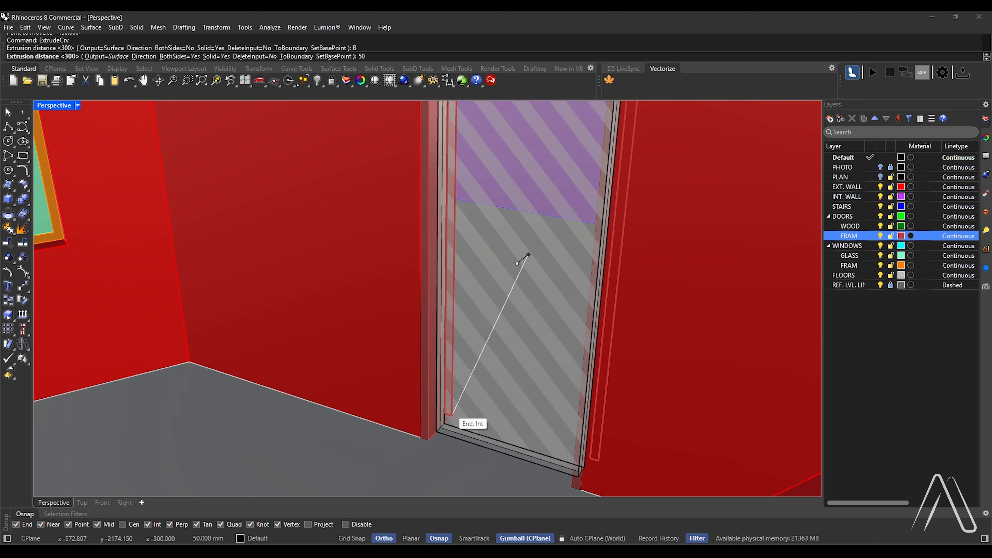
pyautogui.write('5')
pyautogui.press('Return')
pyautogui.scroll(-2, 516, 262)
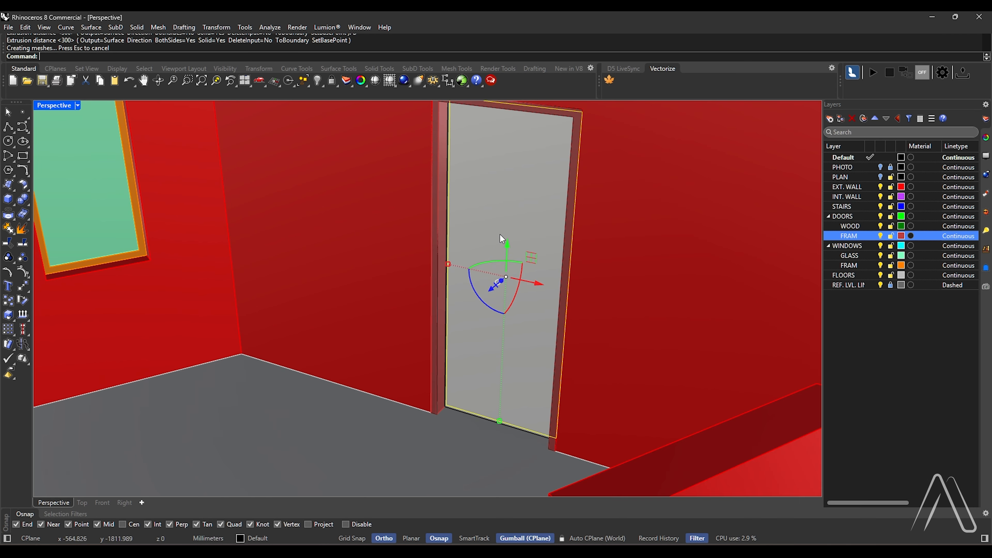
pyautogui.rightClick(857, 229)
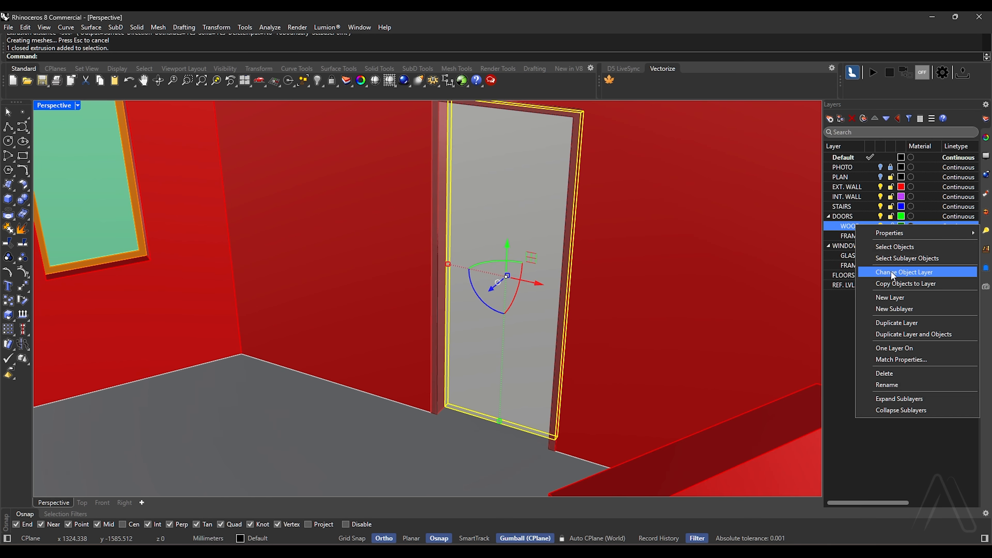
pyautogui.click(891, 271)
# Make DOORS the current layer and define the door leaf and frame as a block based at the frame's lower outer corner
pyautogui.scroll(2, 524, 262)
pyautogui.keyDown('shift'); pyautogui.click(619, 265); pyautogui.keyUp('shift')
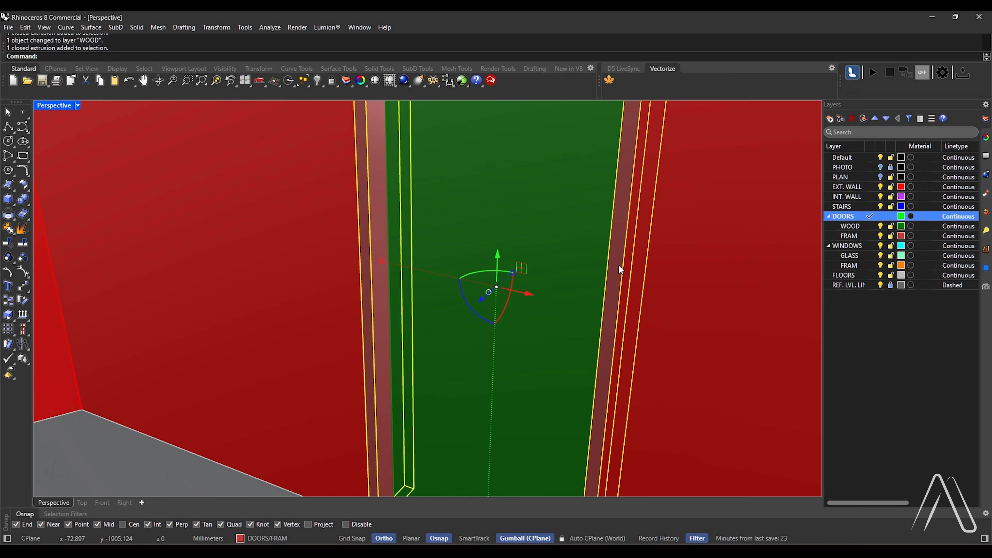
pyautogui.write('Block')
pyautogui.press('Return')
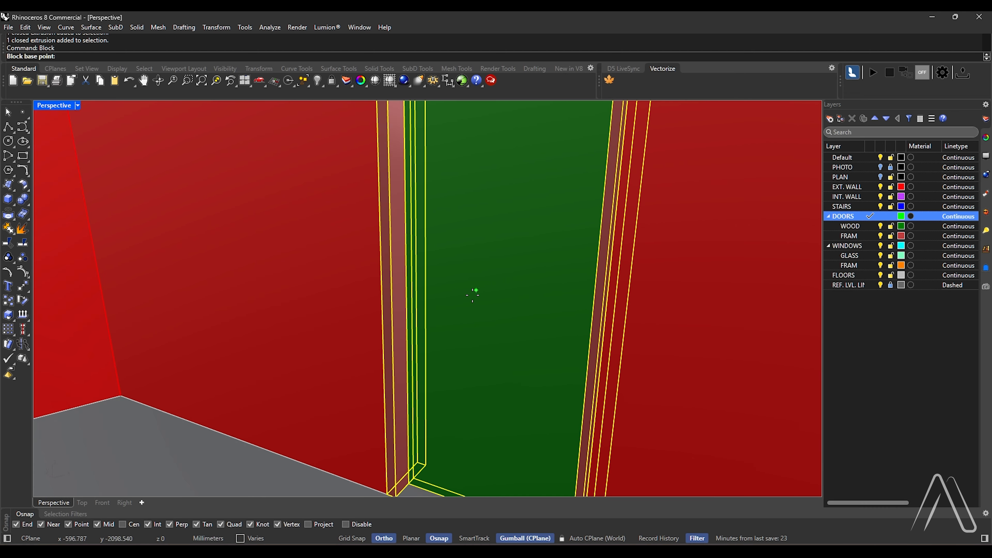
pyautogui.scroll(-2, 441, 336)
pyautogui.scroll(3, 398, 461)
pyautogui.click(395, 466)
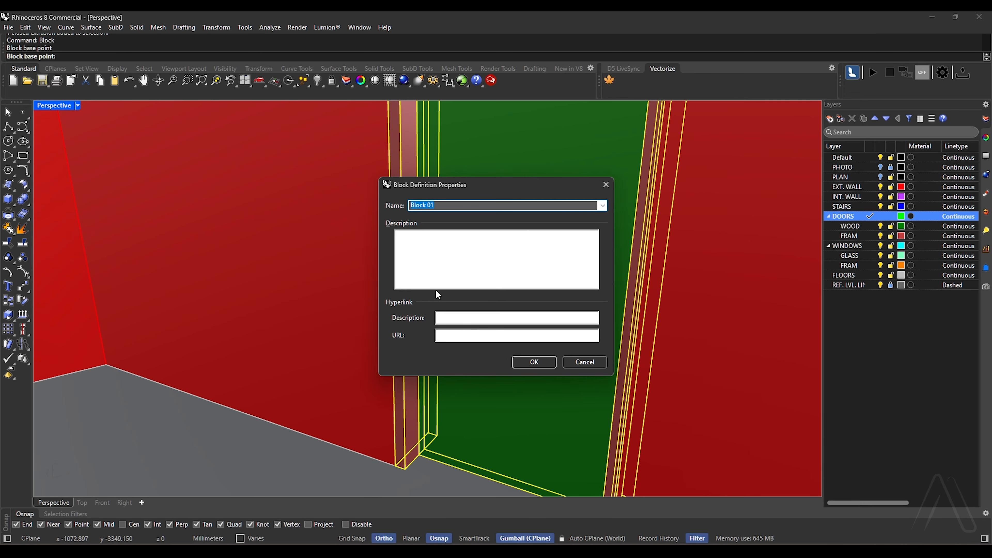
pyautogui.click(532, 363)
# Select all objects on the Default layer and delete them
pyautogui.click(845, 157)
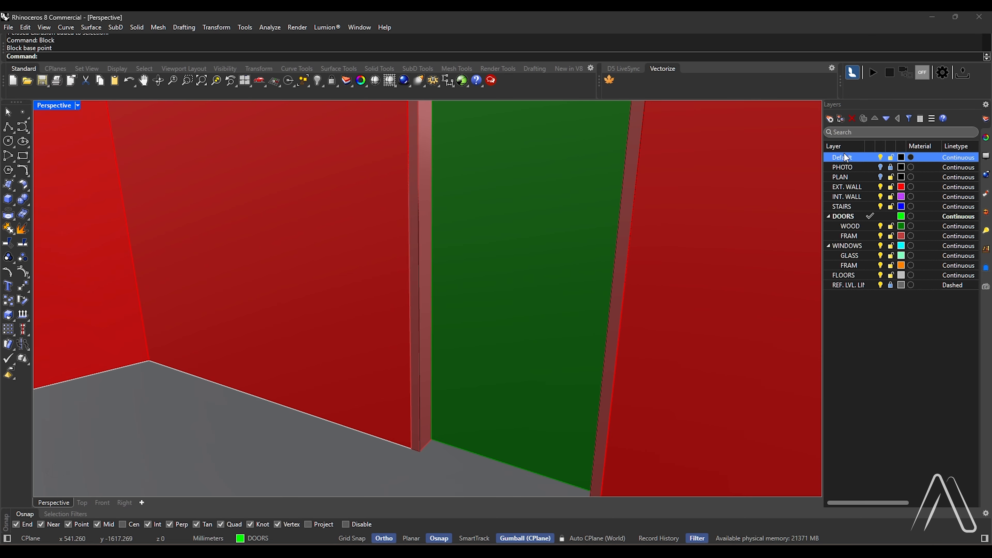
pyautogui.rightClick(845, 157)
pyautogui.click(879, 175)
pyautogui.scroll(-5, 636, 270)
pyautogui.press('Delete')
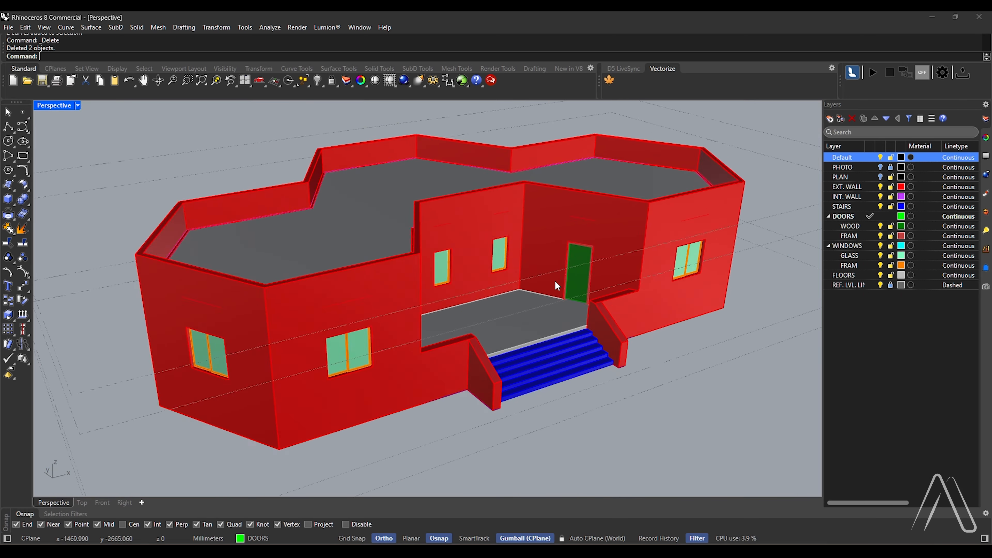
# Delete all selectable curves in the model, and undo the deletion
pyautogui.moveTo(555, 282); pyautogui.dragTo(633, 323, button='right')
pyautogui.scroll(5, 633, 323)
pyautogui.scroll(-5, 488, 301)
pyautogui.write('SelCrv')
pyautogui.press('Return')
pyautogui.press('Delete')
pyautogui.hotkey('ctrl', 'z')
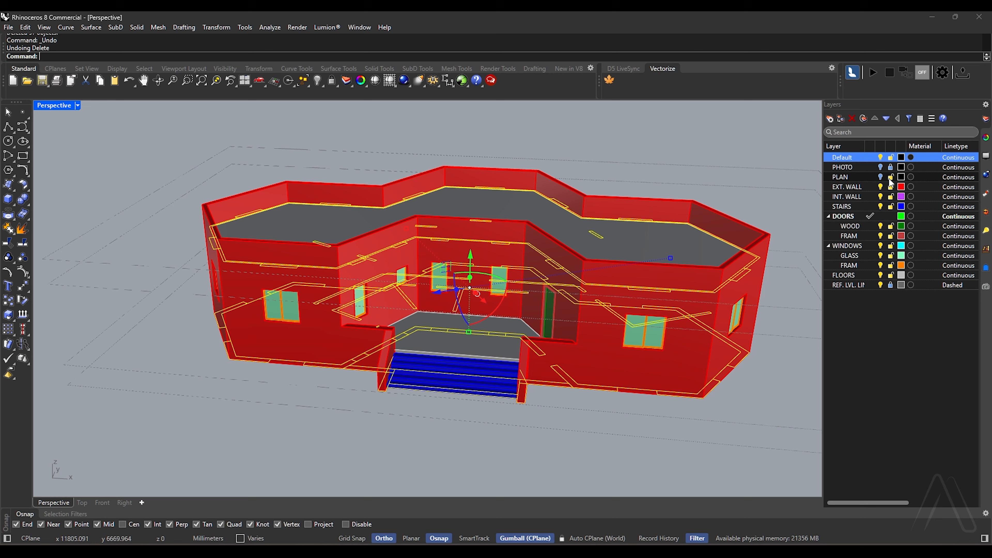
# Lock the PLAN layer to protect its curves, and delete any curves on the unlocked layers
pyautogui.click(889, 178)
pyautogui.click(599, 378)
pyautogui.click(587, 437)
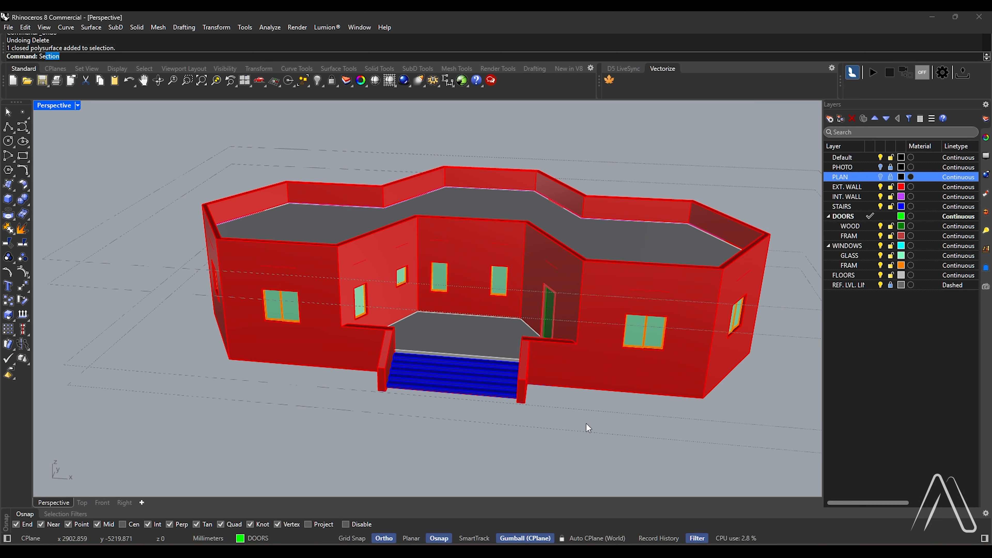
pyautogui.write('SelC')
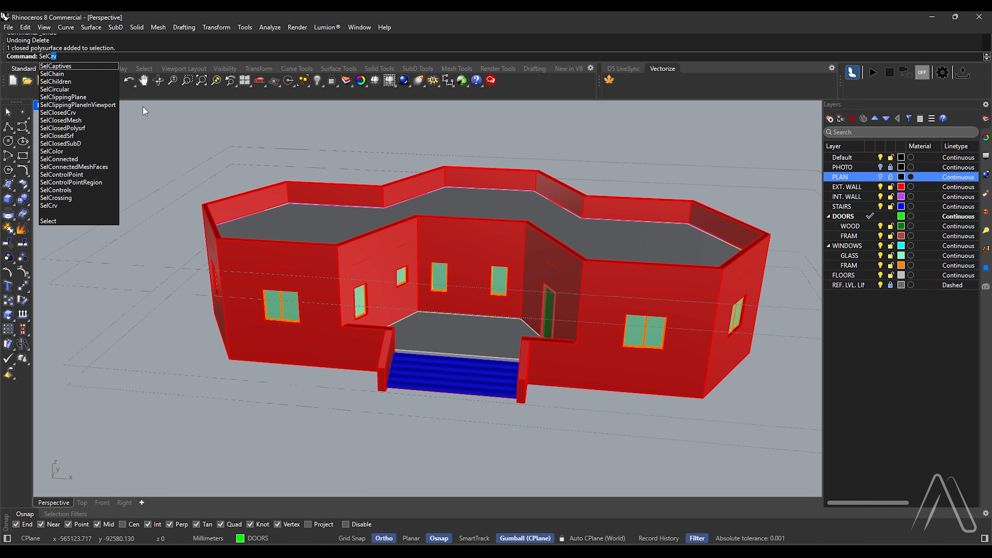
pyautogui.press('Return')
pyautogui.press('Delete')
# Zoom the view to all selected objects and set the Perspective viewport to Rendered display mode
pyautogui.scroll(-4, 150, 155)
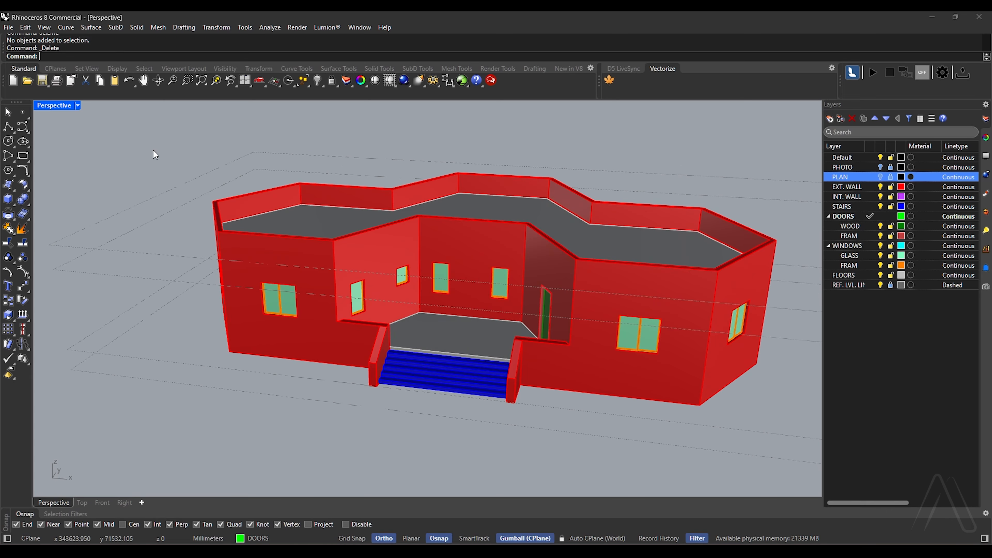
pyautogui.hotkey('ctrl', 'a')
pyautogui.scroll(2, 340, 234)
pyautogui.press('Return')
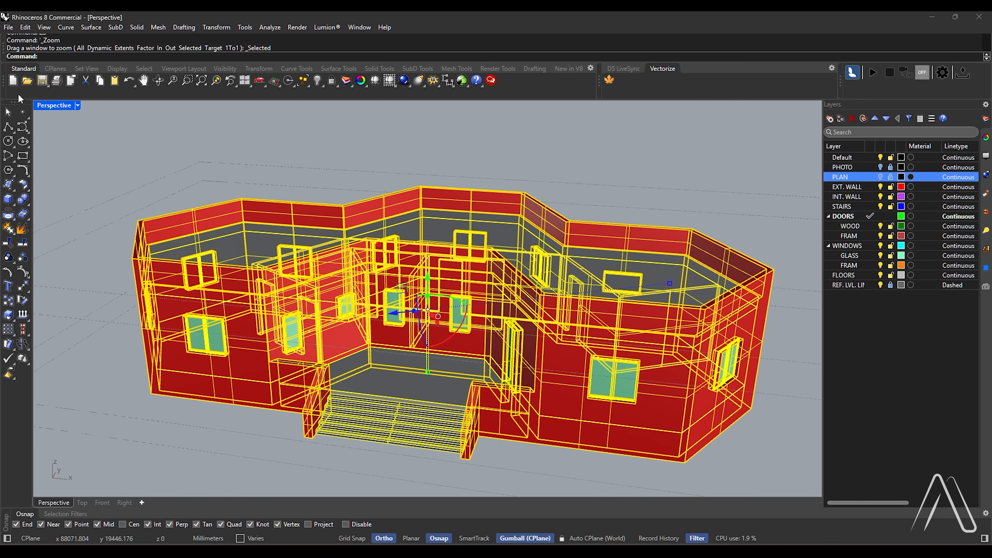
pyautogui.click(78, 105)
pyautogui.click(67, 168)
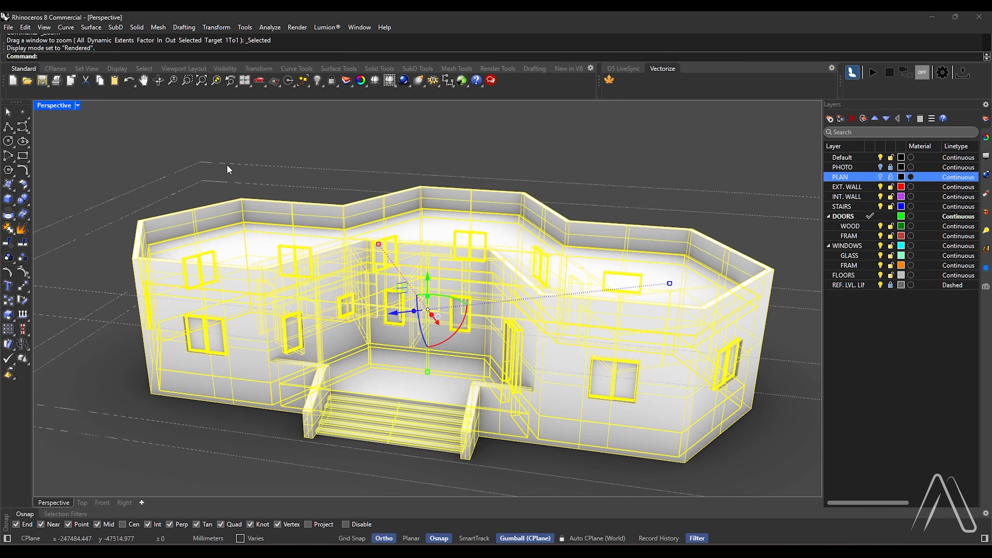
pyautogui.click(226, 164)
# Assign the Chestnut material from the material library to the WOOD sublayer of DOORS
pyautogui.scroll(4, 324, 420)
pyautogui.click(910, 226)
pyautogui.click(638, 122)
pyautogui.click(608, 150)
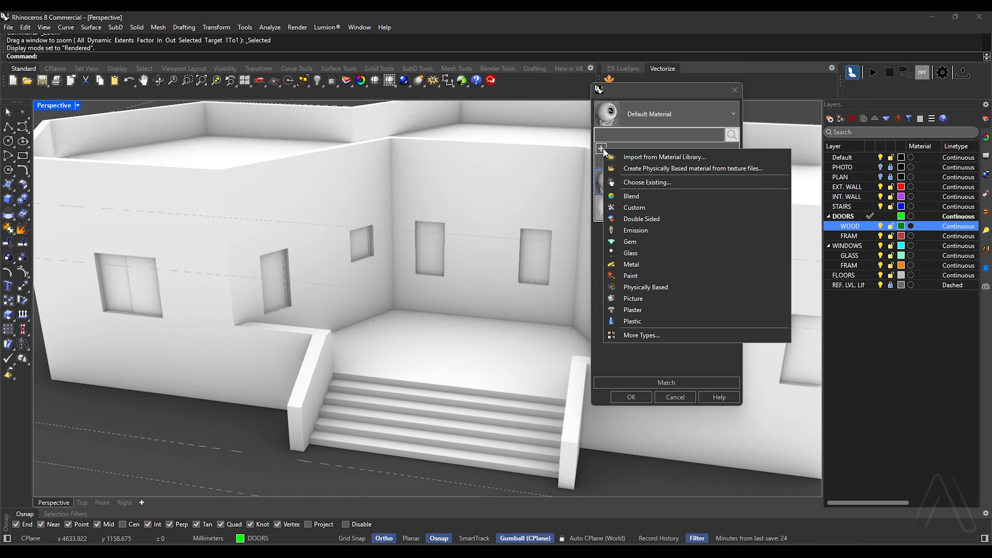
pyautogui.click(625, 153)
pyautogui.doubleClick(703, 302)
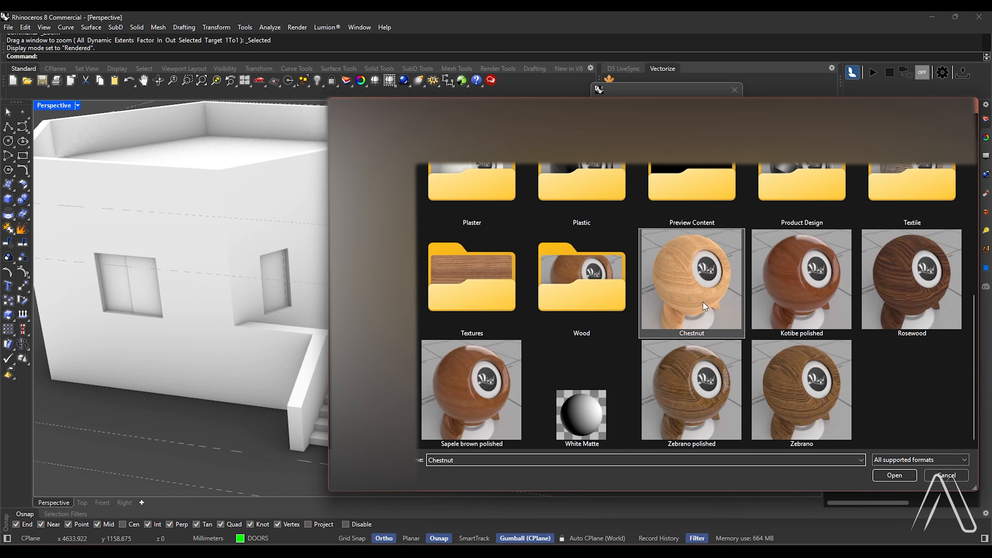
pyautogui.click(629, 398)
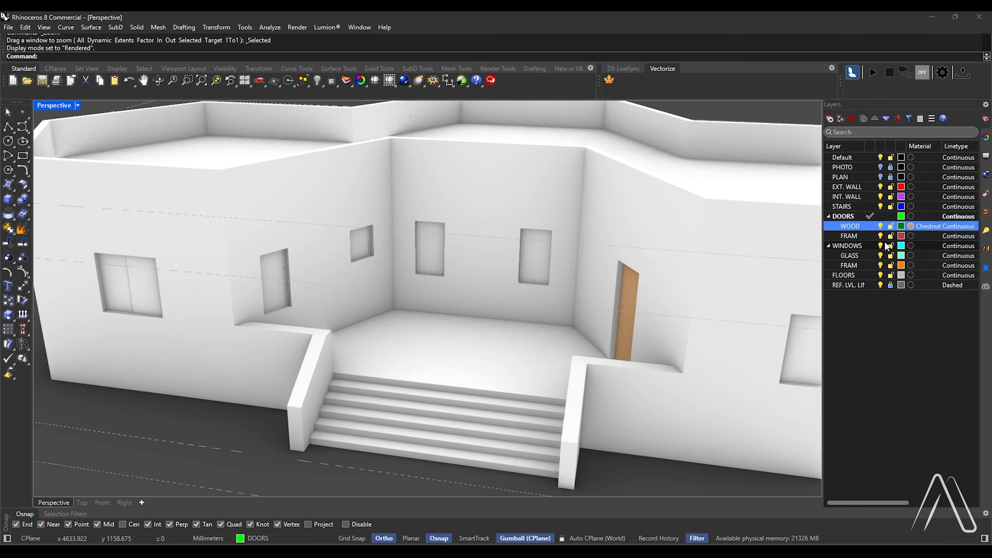
# Assign the Zebrano polished material from the material library to the FRAM sublayer of DOORS
pyautogui.click(911, 236)
pyautogui.click(653, 116)
pyautogui.click(605, 150)
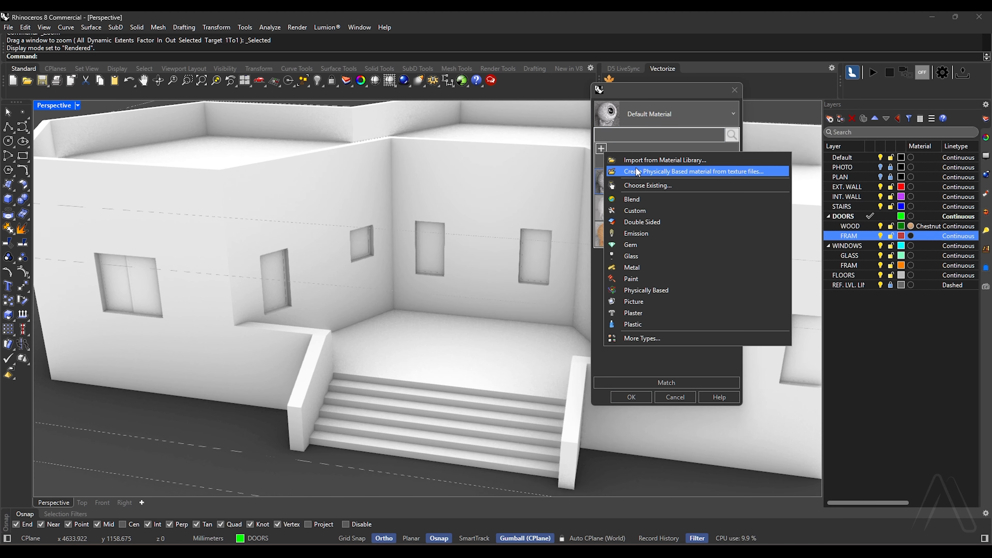
pyautogui.click(636, 167)
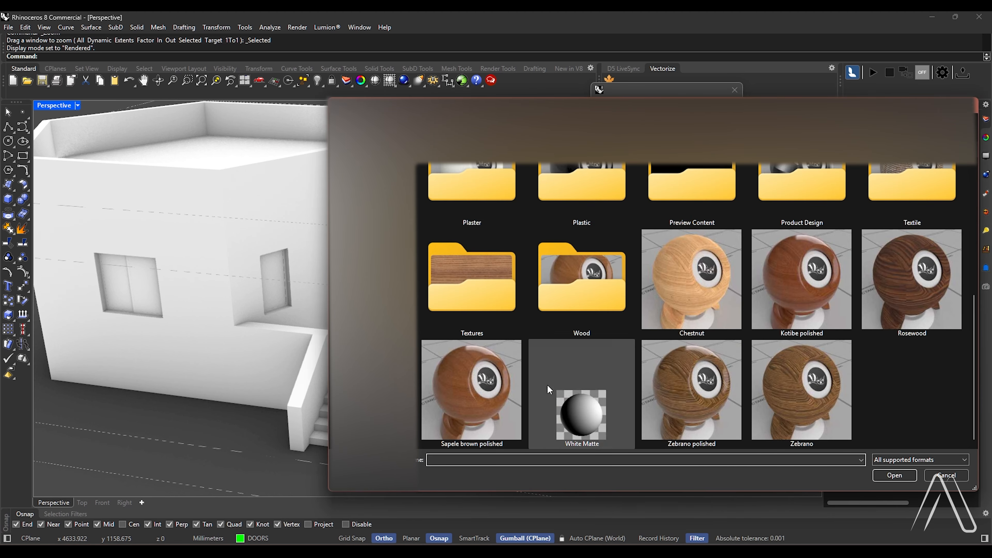
pyautogui.doubleClick(712, 393)
pyautogui.click(625, 398)
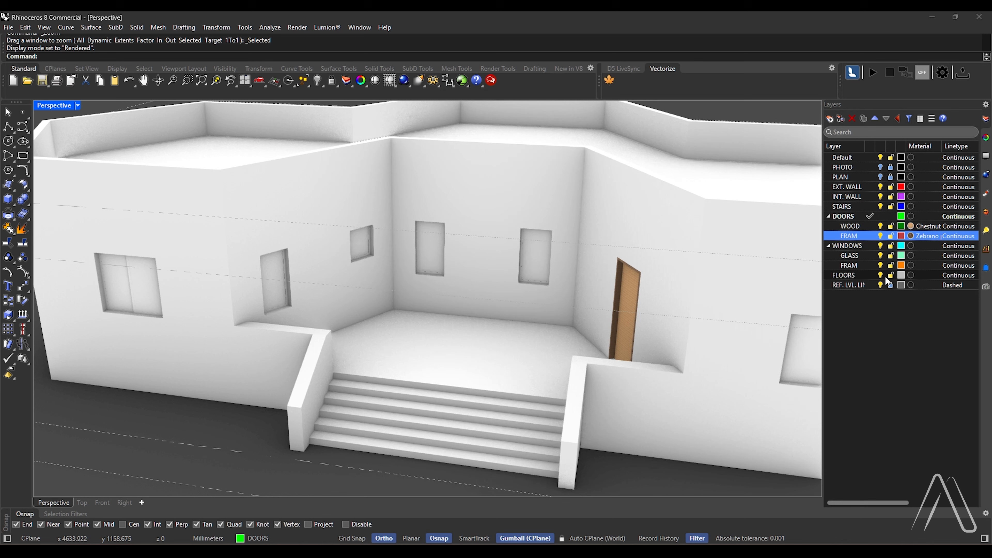
# Create a new Glass material for the GLASS sublayer of WINDOWS
pyautogui.click(901, 256)
pyautogui.click(910, 256)
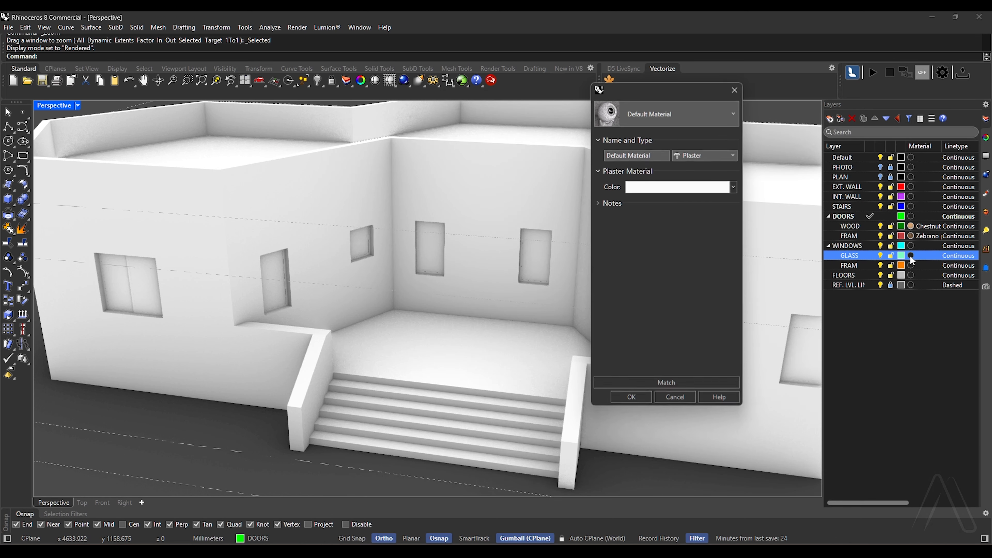
pyautogui.click(655, 112)
pyautogui.click(605, 149)
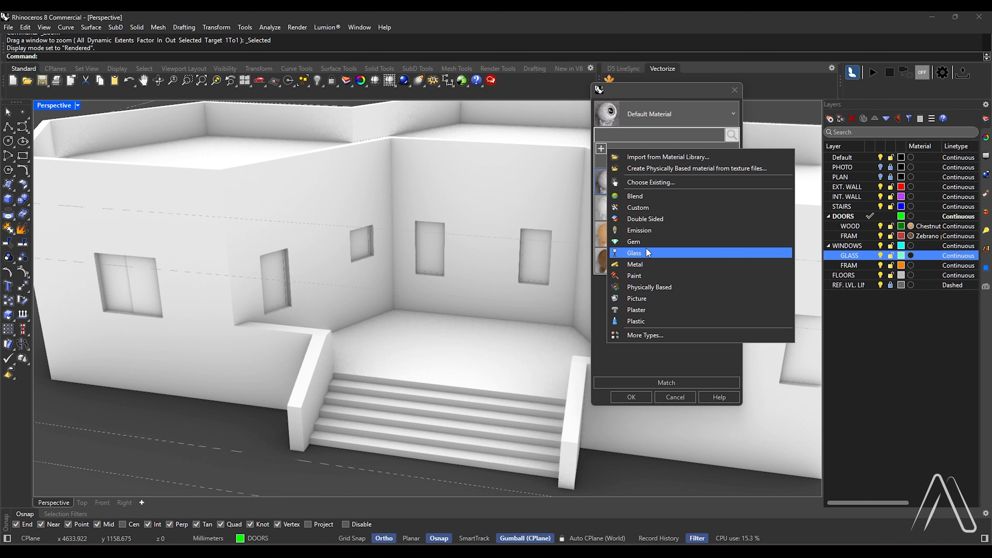
pyautogui.click(647, 253)
pyautogui.click(626, 398)
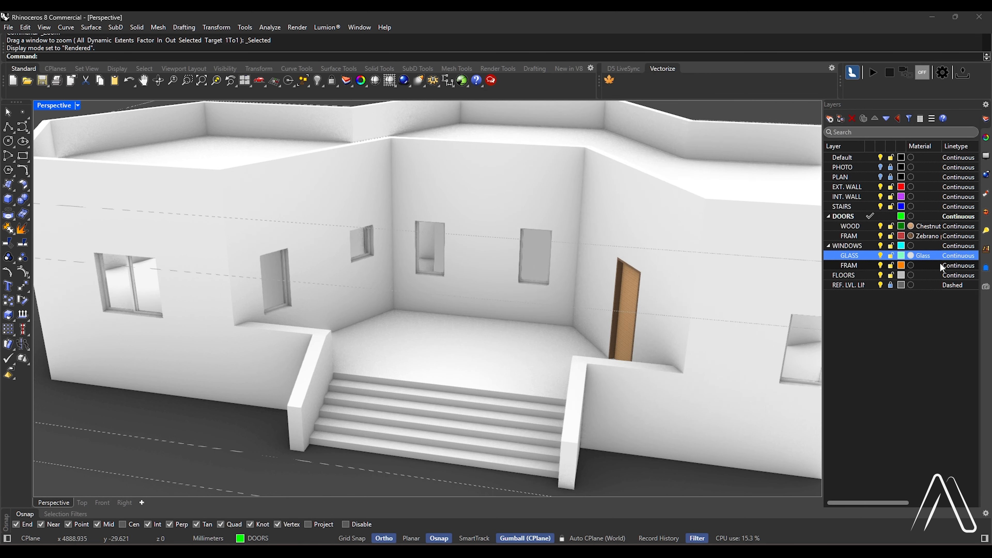
# Assign the existing Chestnut material to the FRAM sublayer of WINDOWS, and view the whole rendered house
pyautogui.click(912, 266)
pyautogui.click(660, 113)
pyautogui.click(640, 249)
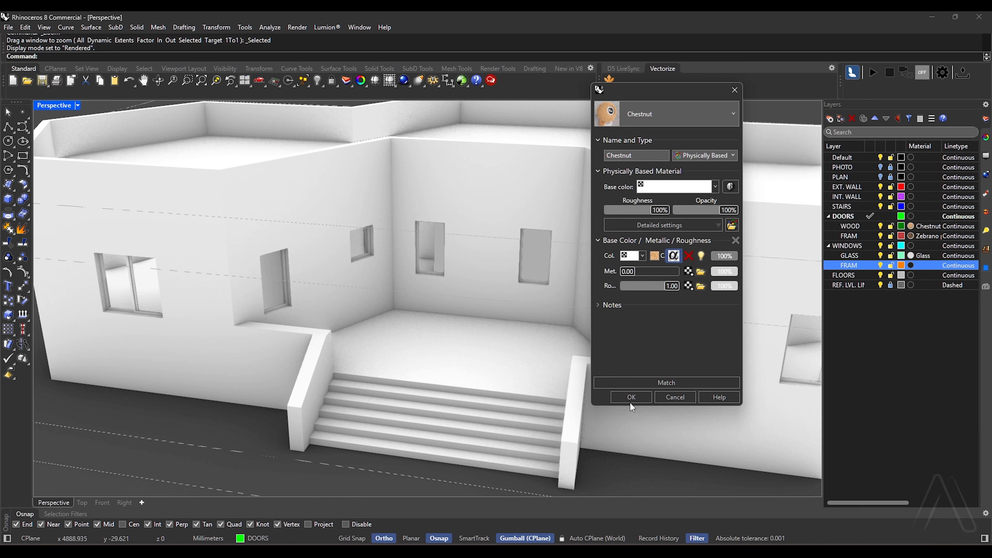
pyautogui.click(630, 398)
pyautogui.scroll(-3, 489, 291)
pyautogui.scroll(-3, 516, 278)
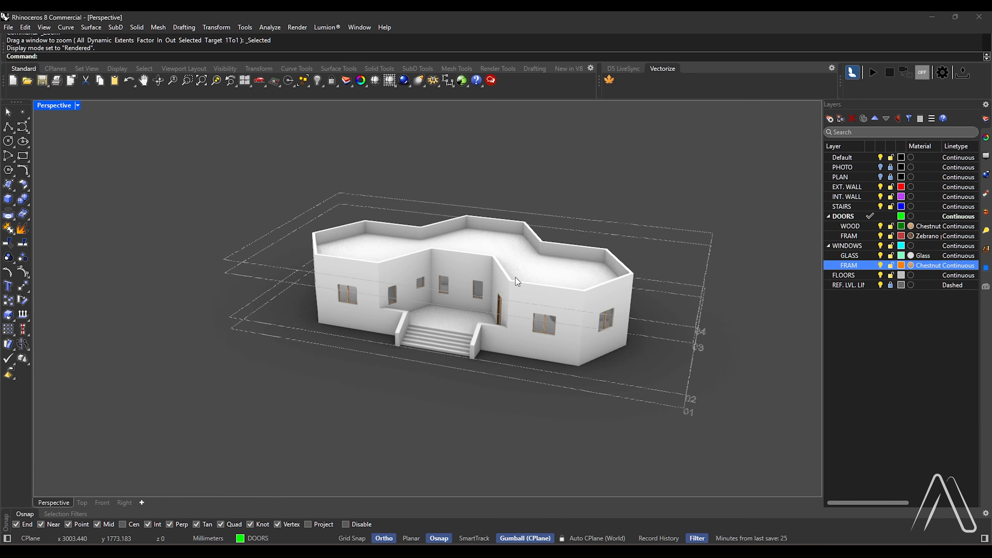
pyautogui.scroll(5, 494, 257)
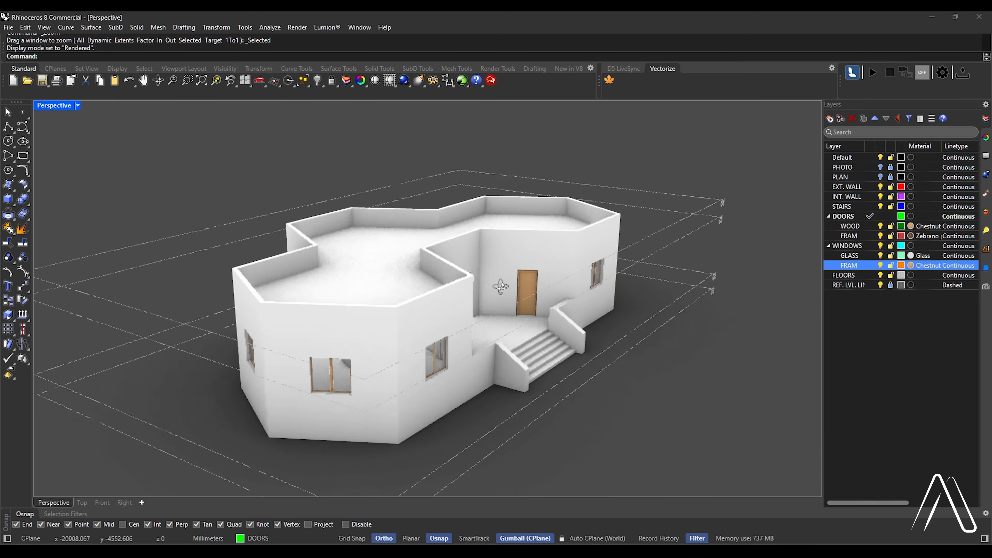